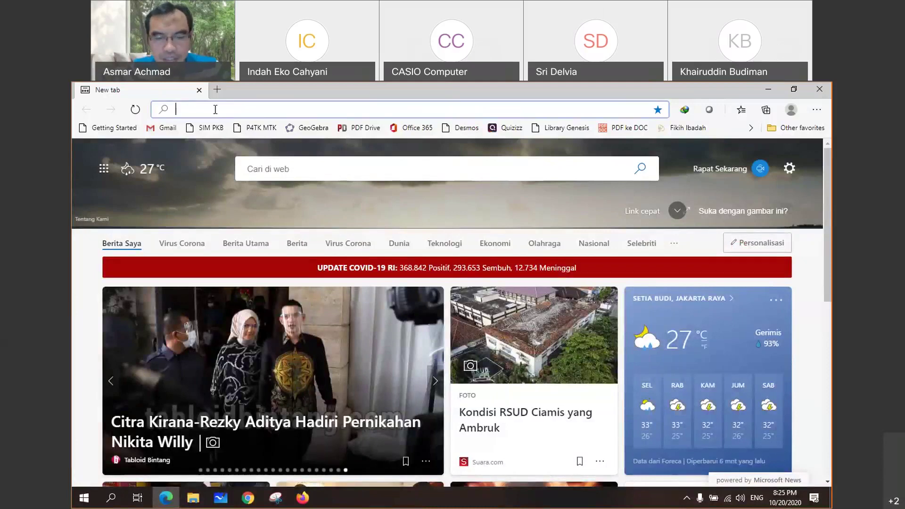
Step: Open classpad.net, dismiss the page translation offer and log in with the Google account
{"action": "type", "text": "classpad.net"}
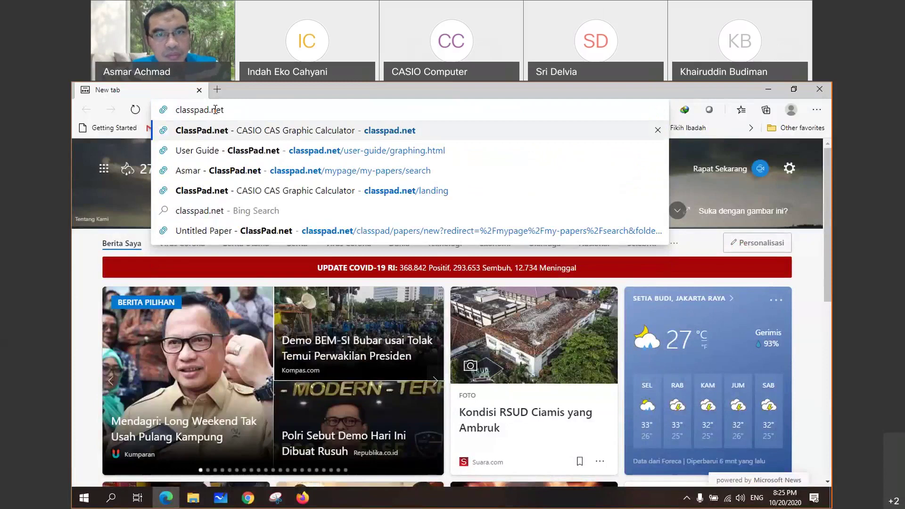
{"action": "key", "text": "Return"}
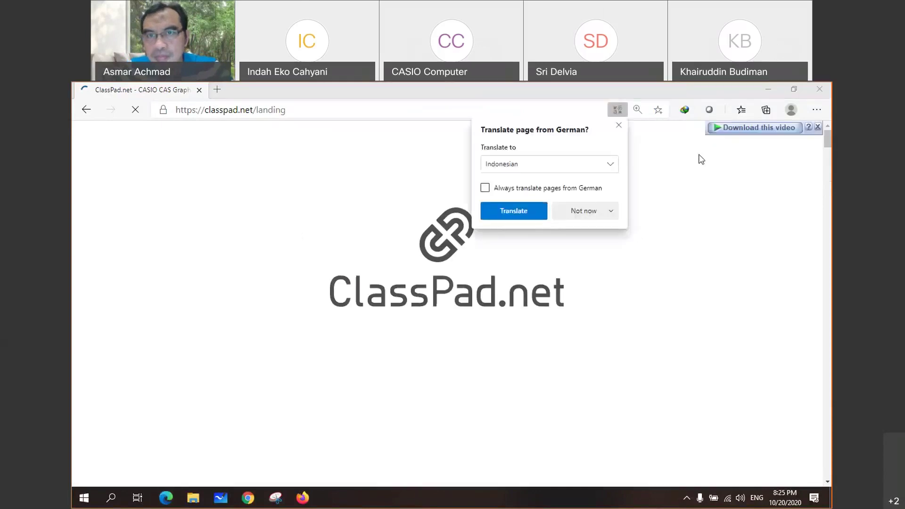
{"action": "left_click", "coordinate": [619, 126]}
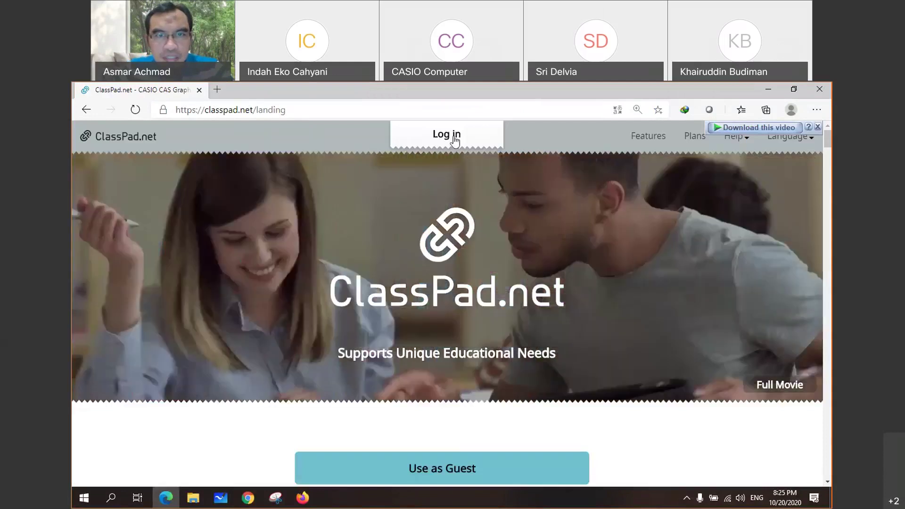
{"action": "left_click", "coordinate": [455, 140]}
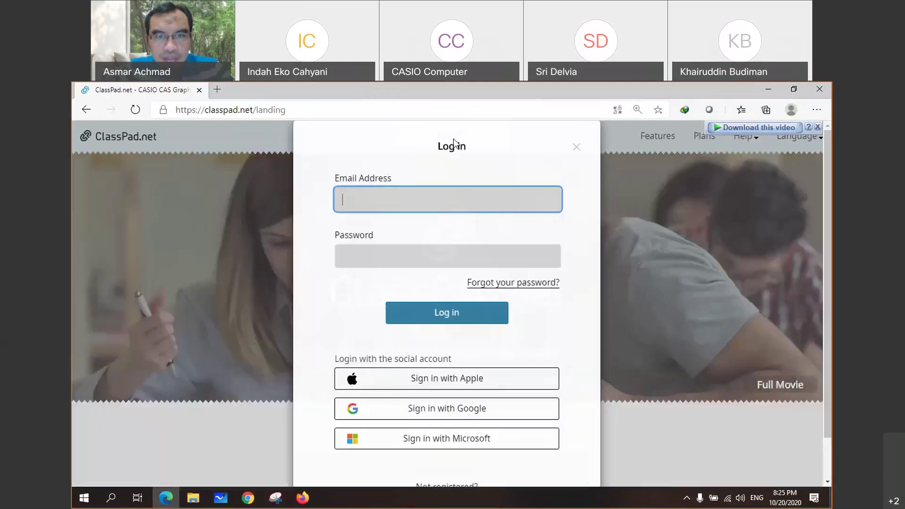
{"action": "left_click", "coordinate": [434, 414]}
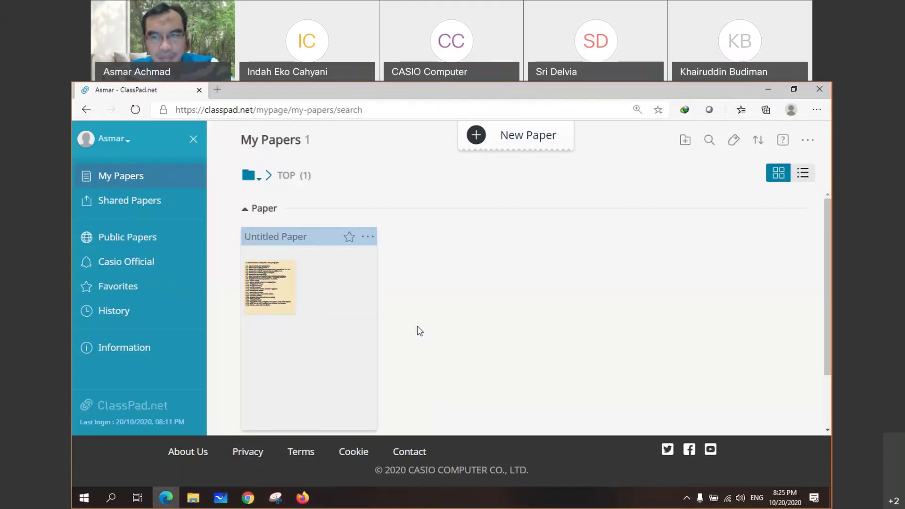
Step: Open the existing untitled paper from My Papers and create a new blank paper from there
{"action": "left_click", "coordinate": [276, 296]}
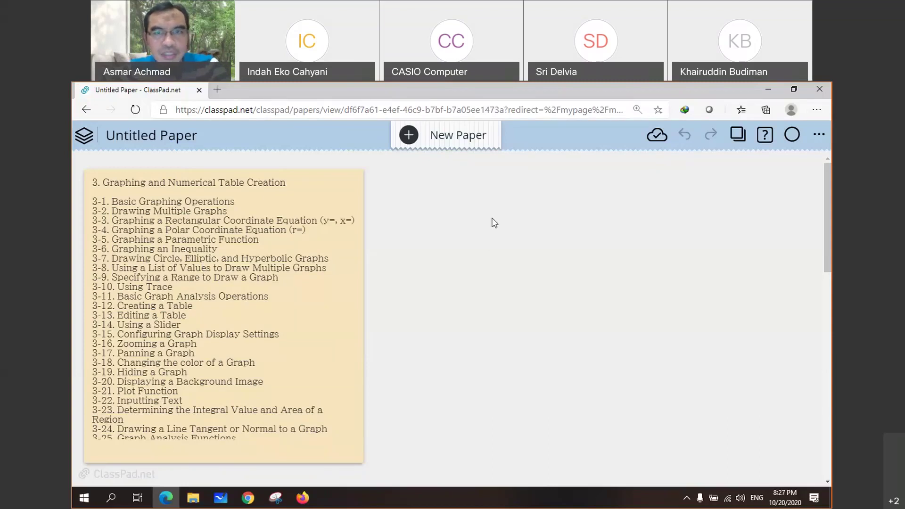
{"action": "left_click", "coordinate": [432, 242]}
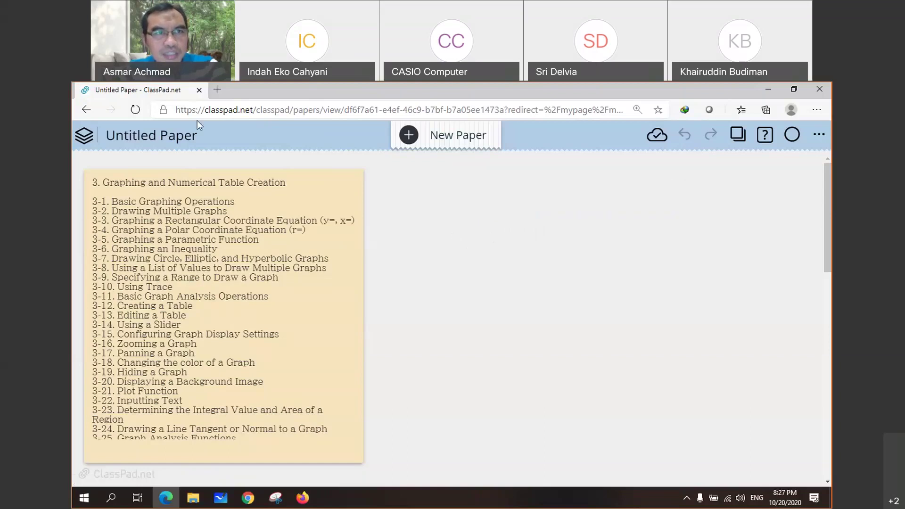
{"action": "left_click", "coordinate": [410, 136]}
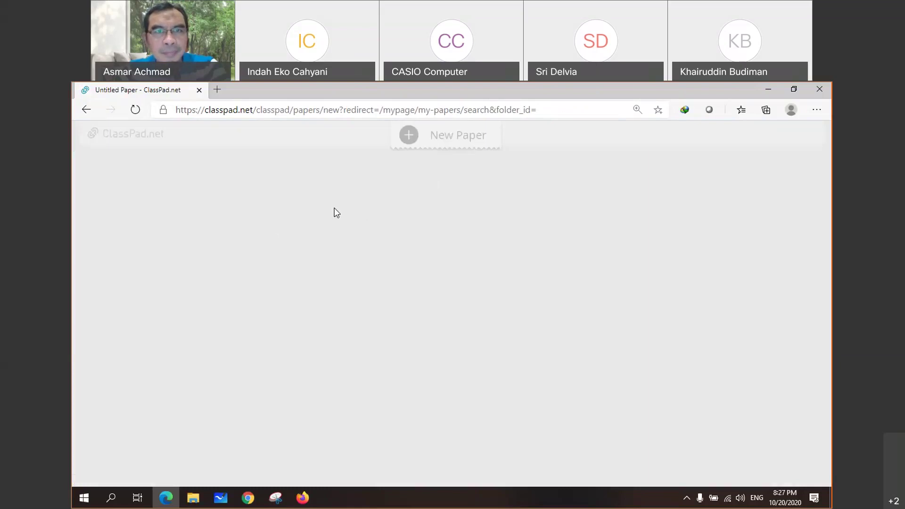
Step: Insert a graph note on the blank paper and shift it slightly to the left
{"action": "left_click", "coordinate": [178, 215]}
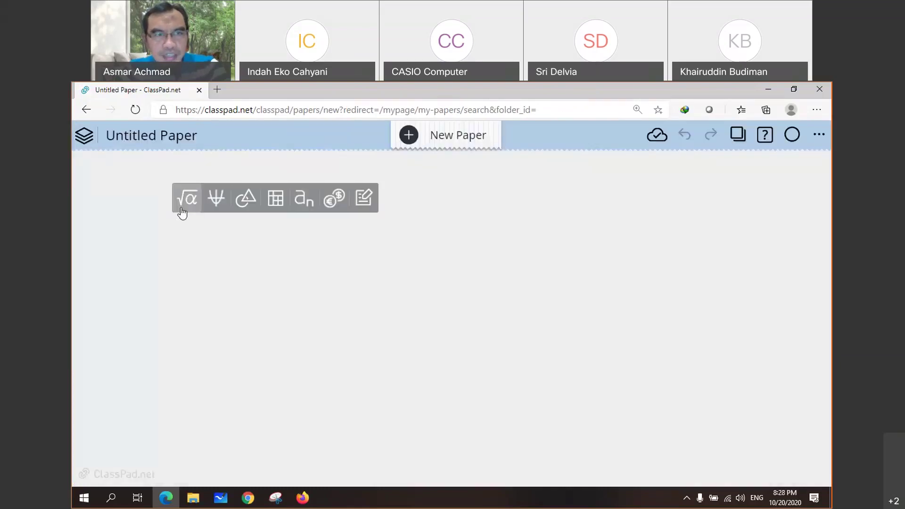
{"action": "left_click", "coordinate": [220, 203]}
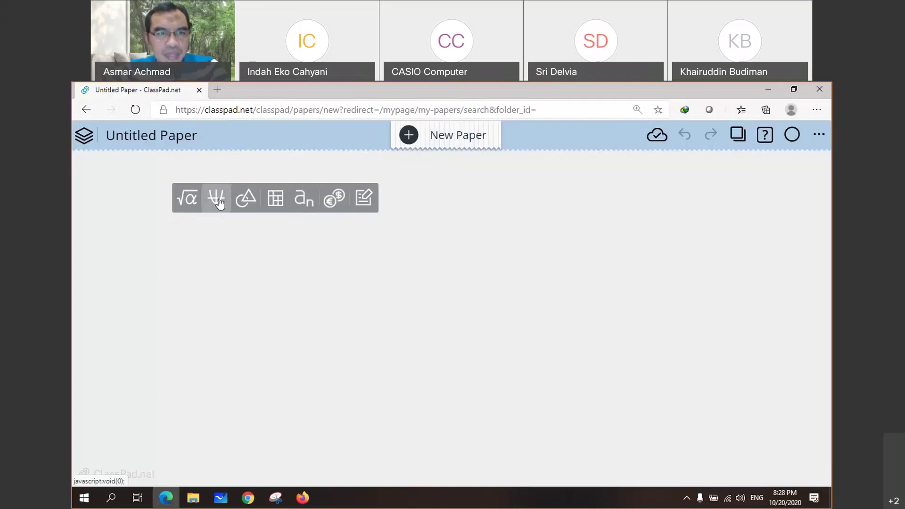
{"action": "left_click_drag", "start_coordinate": [211, 181], "coordinate": [182, 181]}
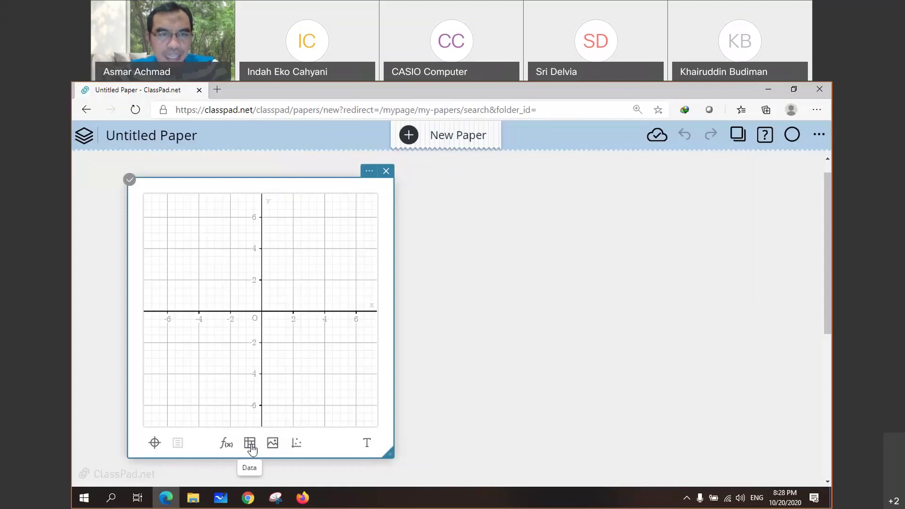
Step: Add a function entry box linked to the graph and move it slightly farther from the graph
{"action": "left_click", "coordinate": [227, 444]}
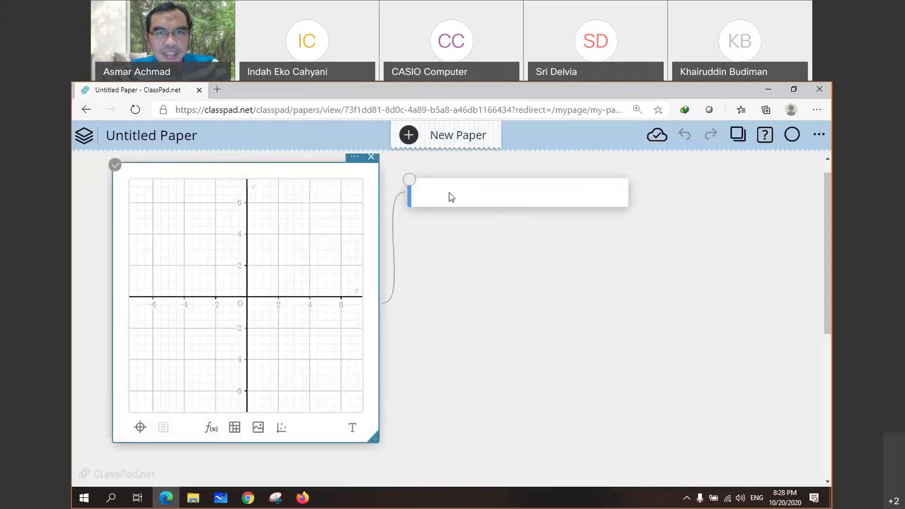
{"action": "left_click", "coordinate": [471, 195]}
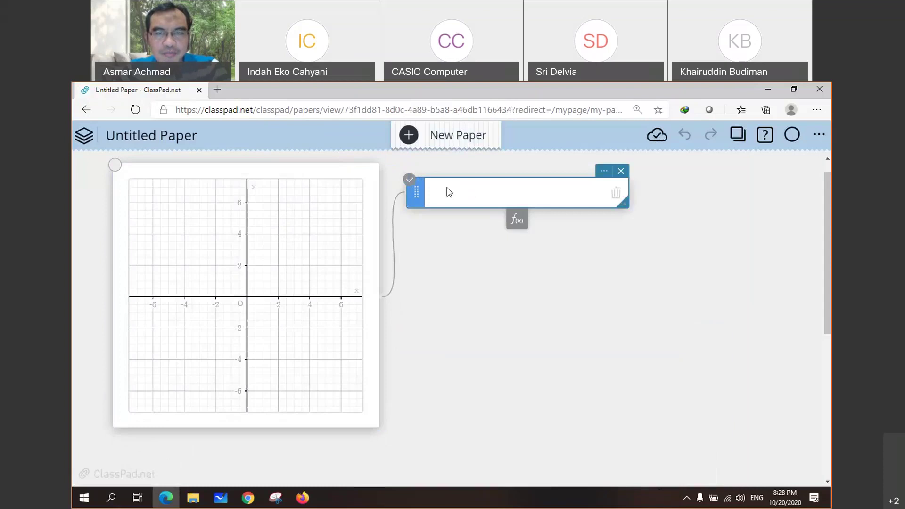
{"action": "mouse_move", "coordinate": [597, 184]}
{"action": "left_mouse_down"}
{"action": "mouse_move", "coordinate": [623, 173]}
{"action": "mouse_move", "coordinate": [608, 188]}
{"action": "left_mouse_up"}
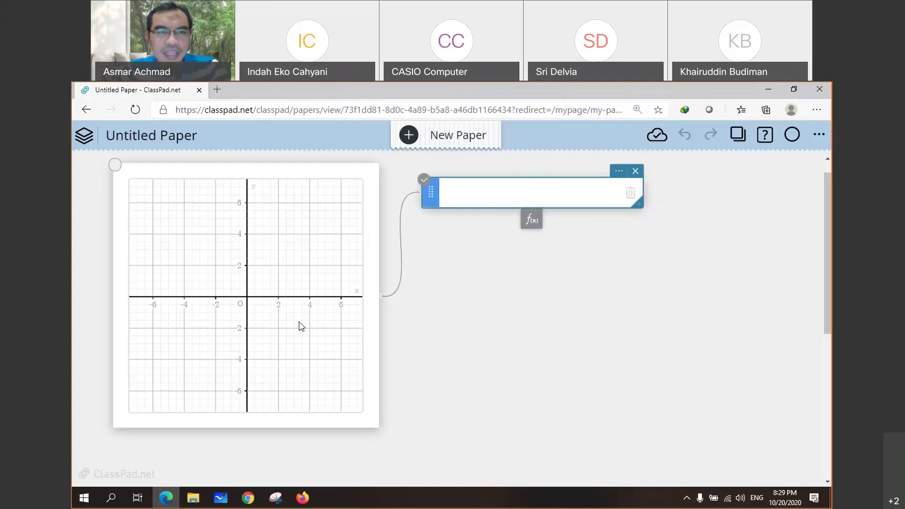
Step: Open the empty function for editing and examine the Number keys and both pages of Math keys on the on-screen keyboard
{"action": "left_click", "coordinate": [461, 195]}
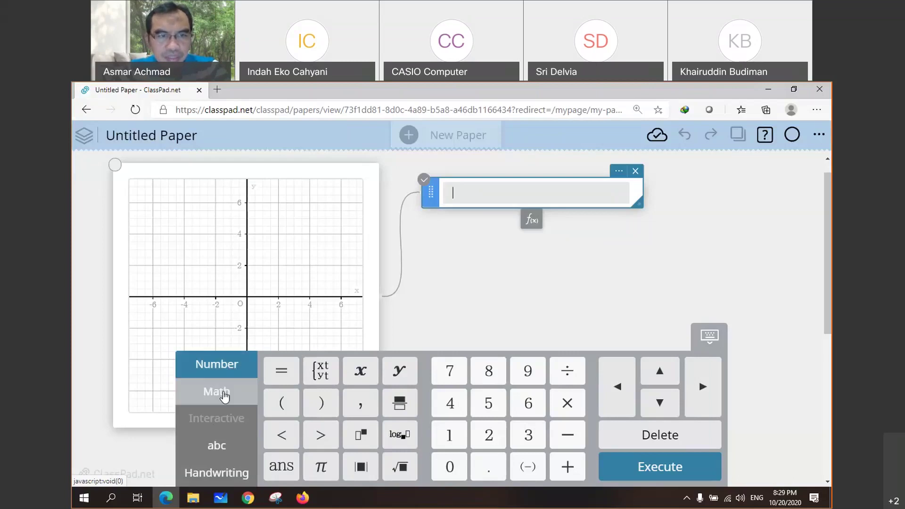
{"action": "left_click", "coordinate": [224, 397]}
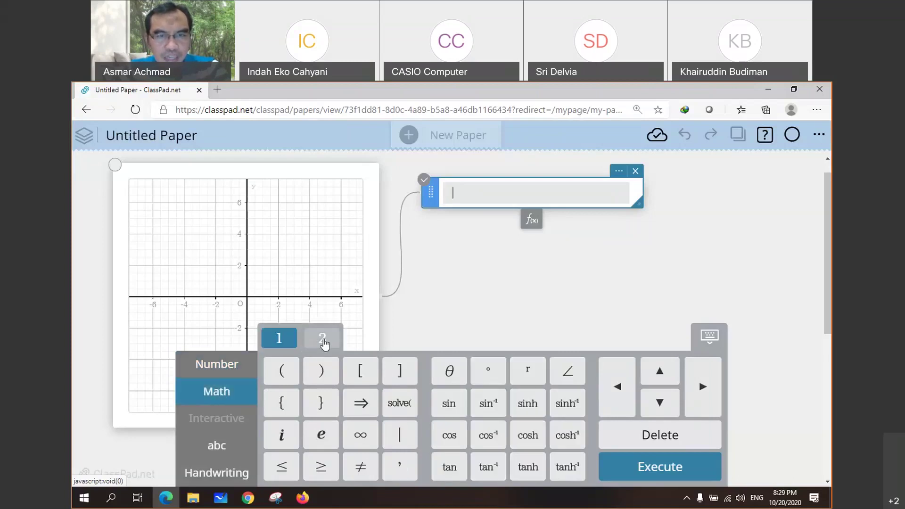
{"action": "left_click", "coordinate": [323, 341]}
{"action": "left_click", "coordinate": [281, 343]}
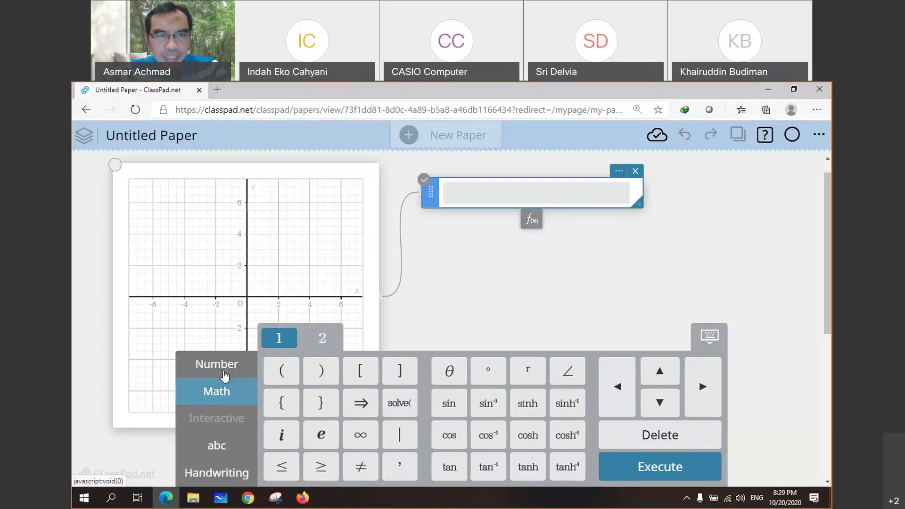
{"action": "left_click", "coordinate": [225, 376]}
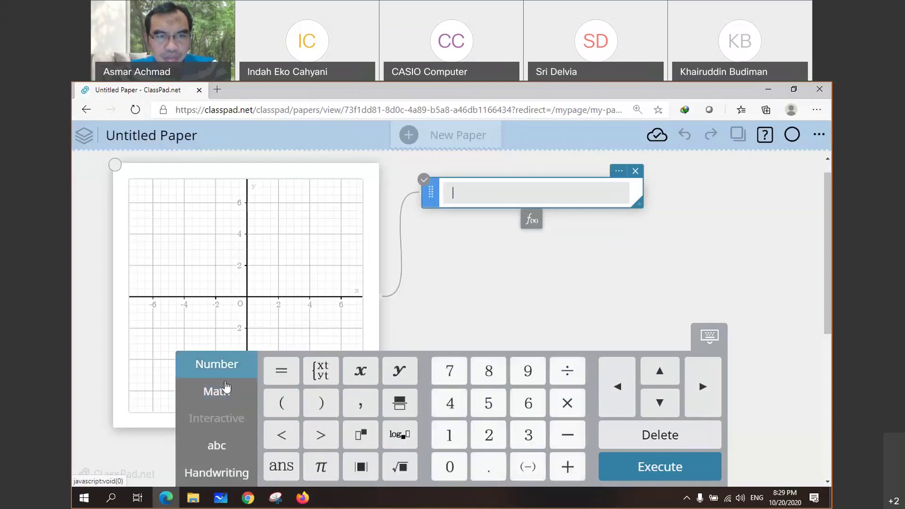
{"action": "left_click", "coordinate": [224, 394]}
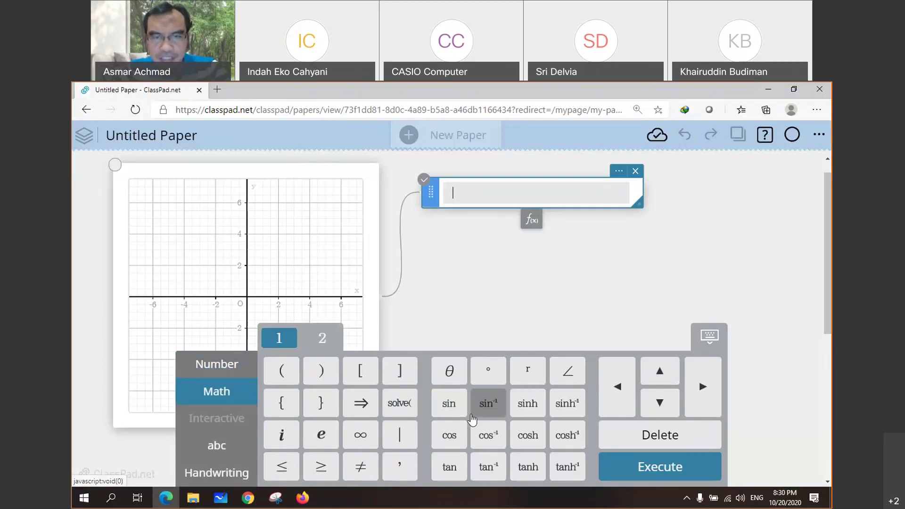
{"action": "left_click", "coordinate": [322, 338]}
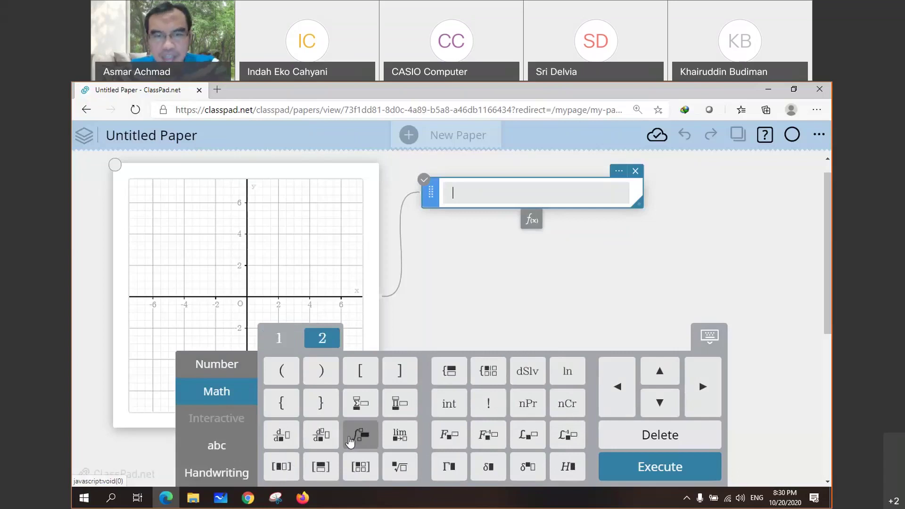
{"action": "left_click", "coordinate": [282, 342]}
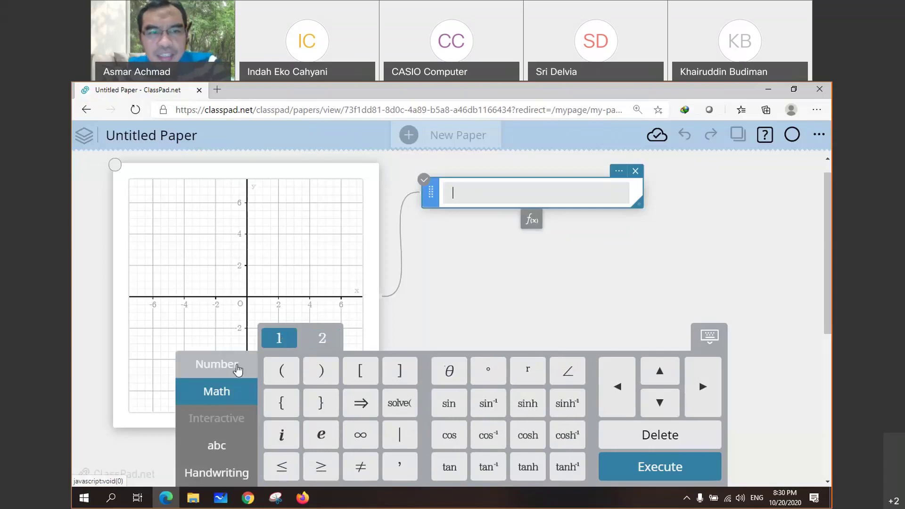
{"action": "left_click", "coordinate": [237, 370]}
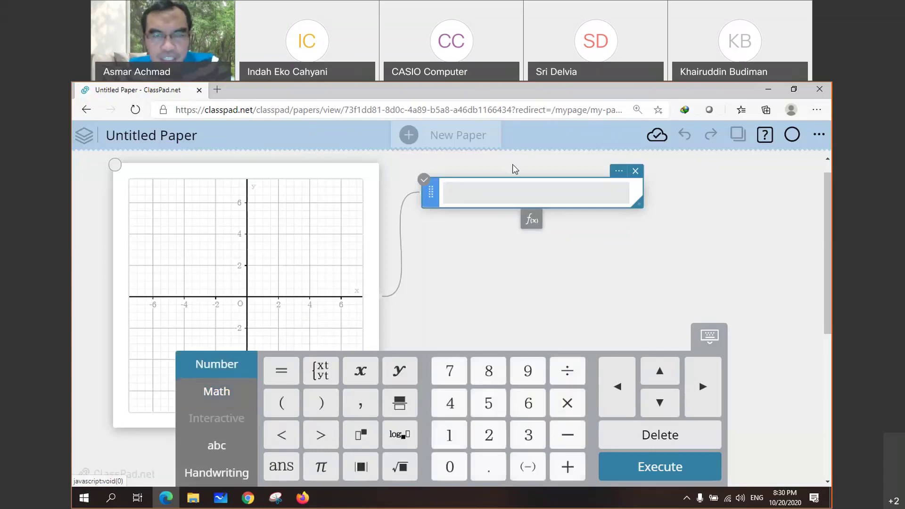
Step: Enter the function y = x + 2 in the empty entry row and plot it on the graph
{"action": "left_click", "coordinate": [485, 198]}
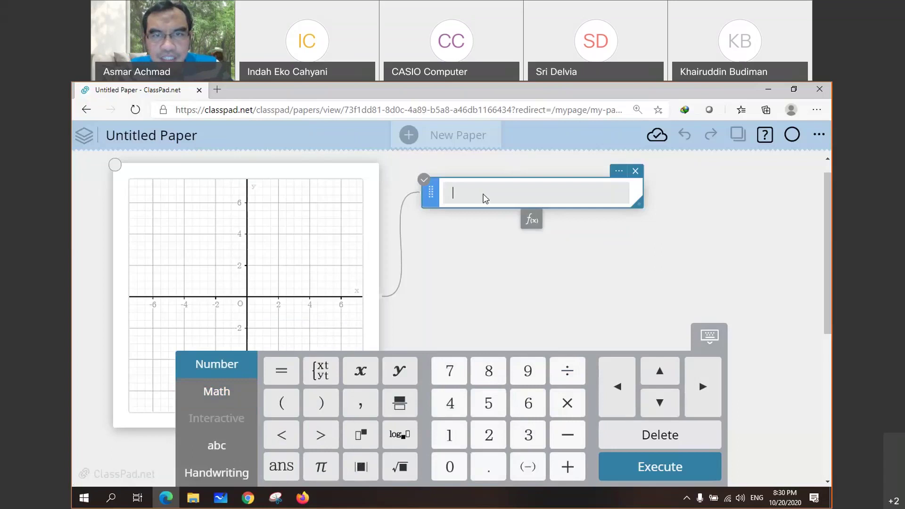
{"action": "type", "text": "y="}
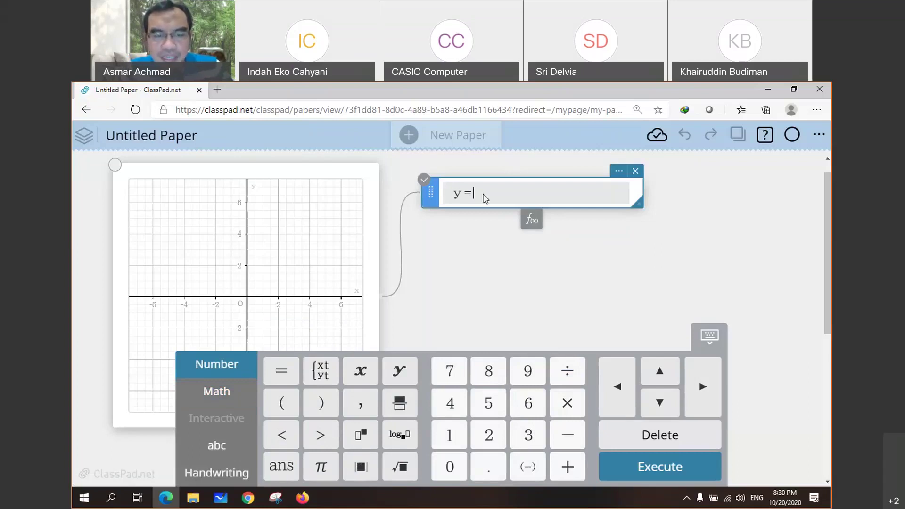
{"action": "type", "text": "x+"}
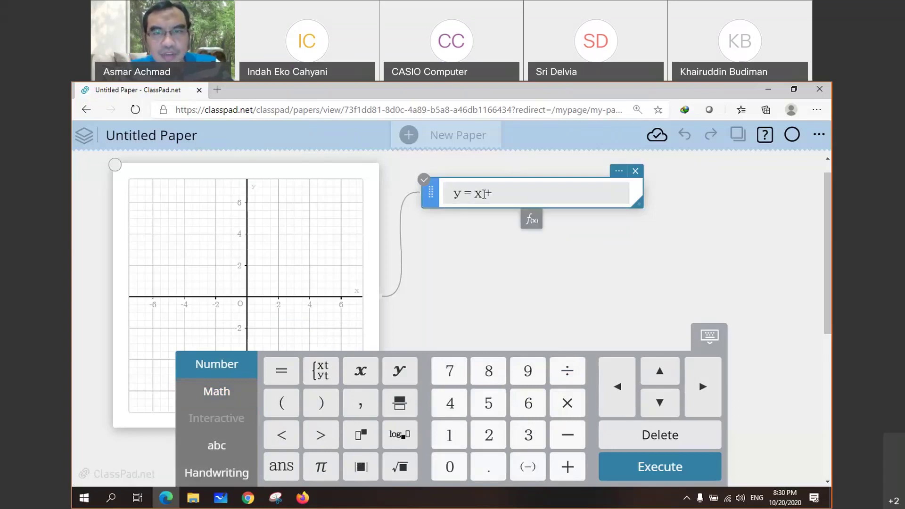
{"action": "type", "text": "2"}
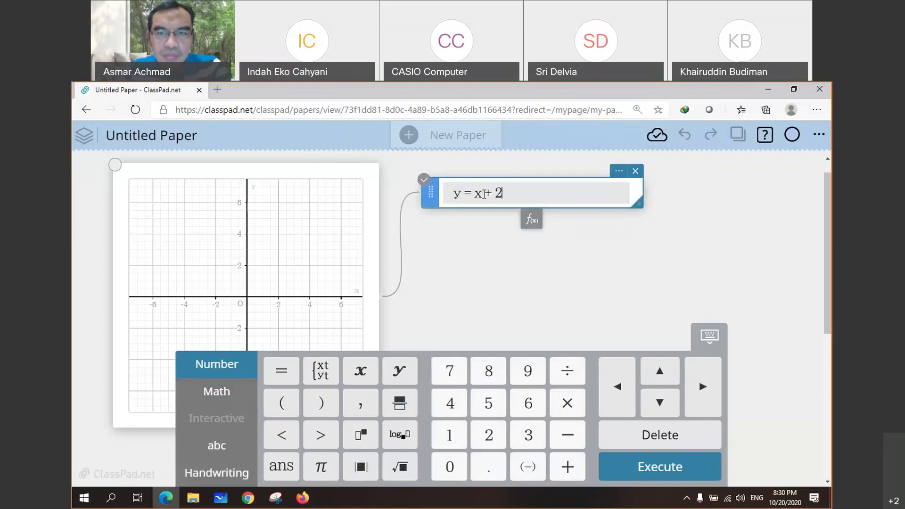
{"action": "key", "text": "Return"}
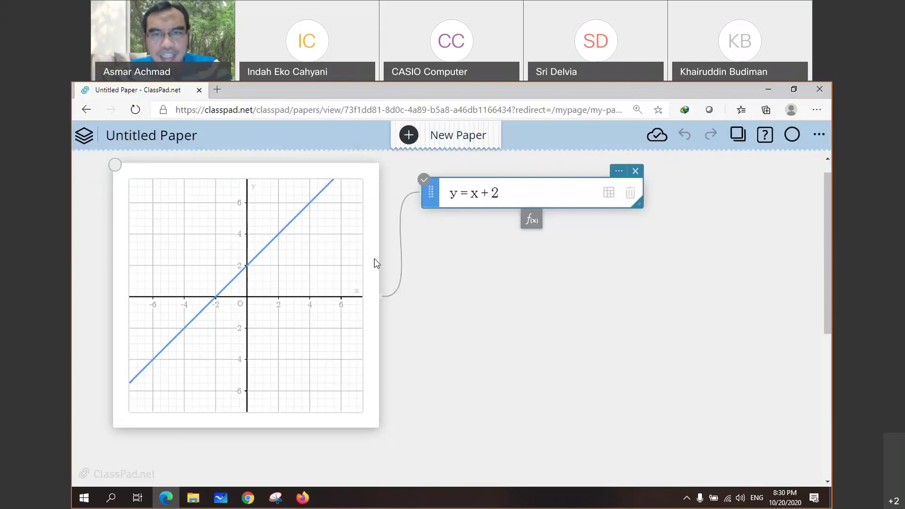
Step: Add a second function row with y = x² − 1 and plot it on the graph
{"action": "left_click", "coordinate": [531, 220]}
{"action": "type", "text": "y"}
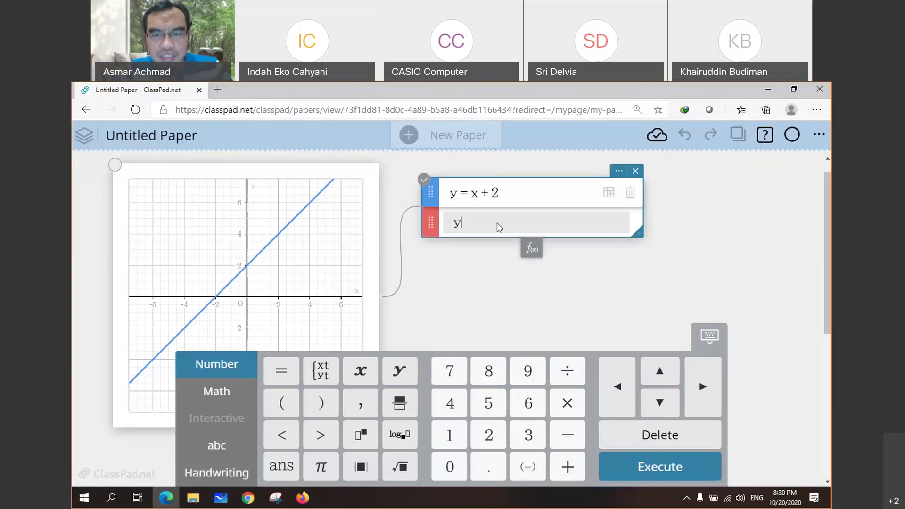
{"action": "type", "text": "=x"}
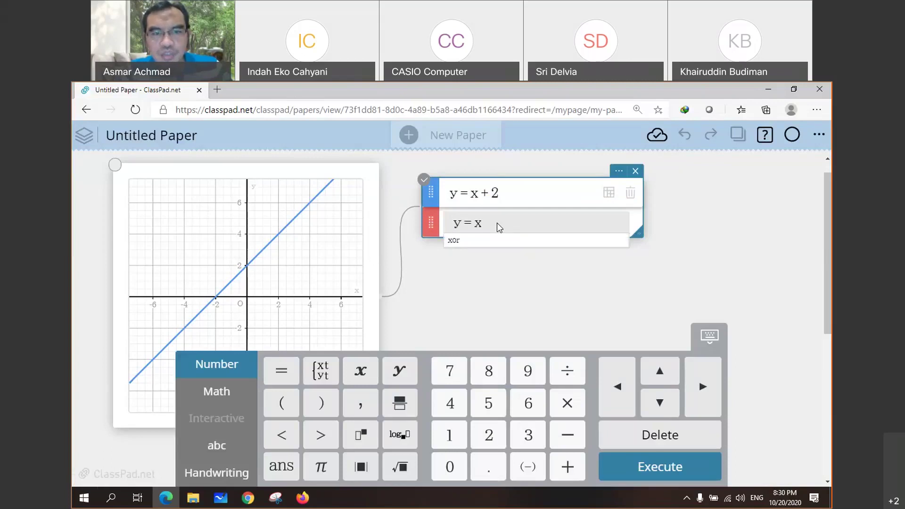
{"action": "key", "text": "Escape"}
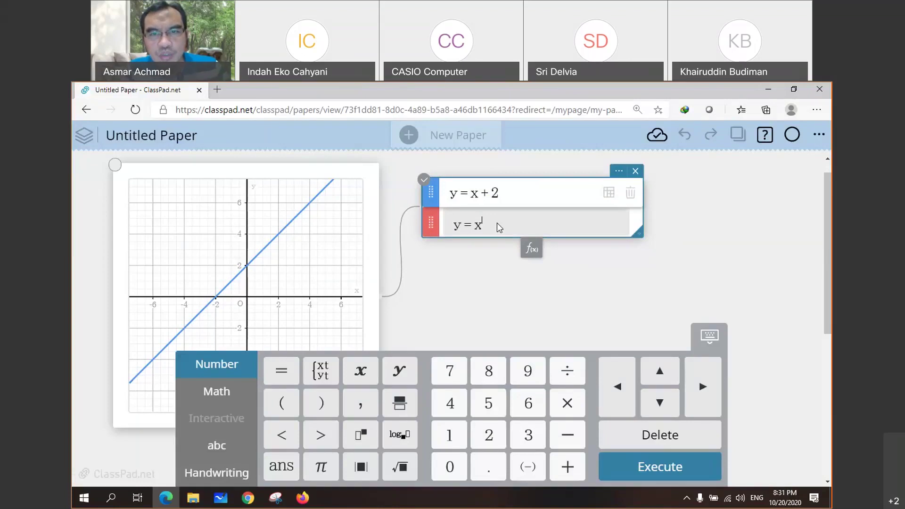
{"action": "key", "text": "BackSpace"}
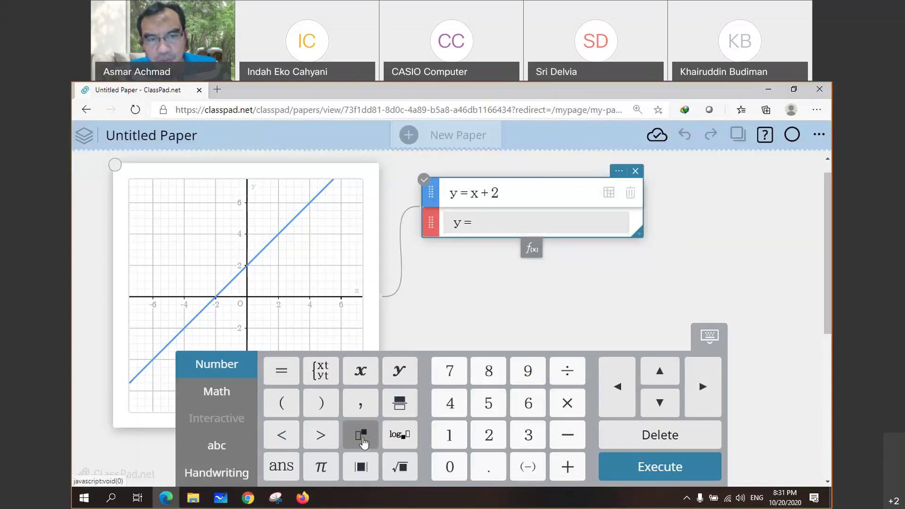
{"action": "type", "text": "x"}
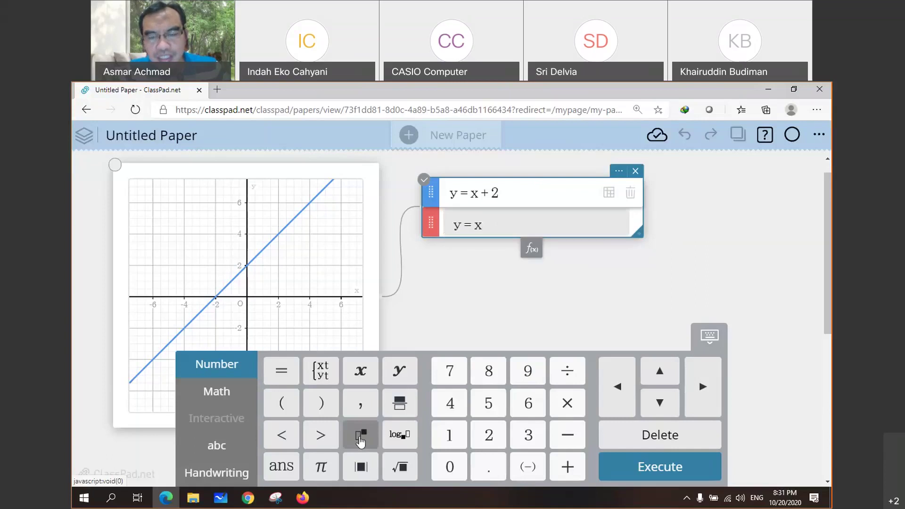
{"action": "key", "text": "BackSpace"}
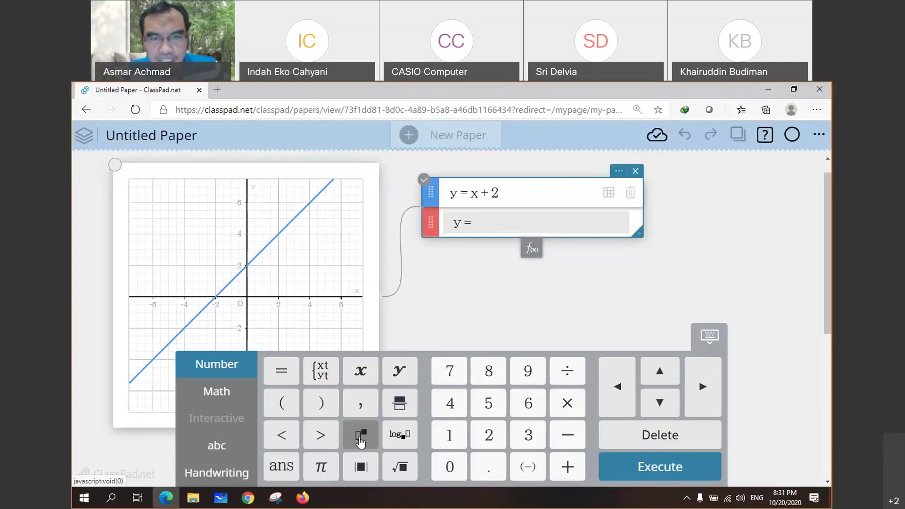
{"action": "type", "text": "x"}
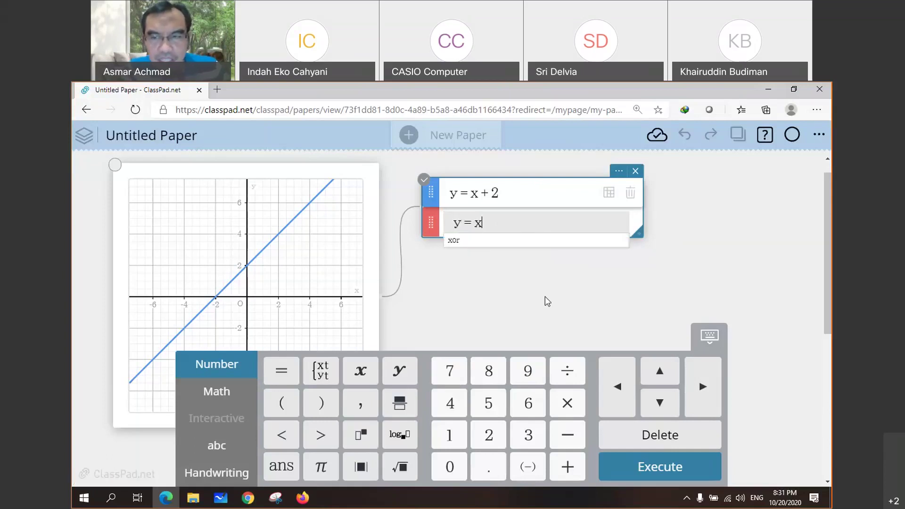
{"action": "key", "text": "Return"}
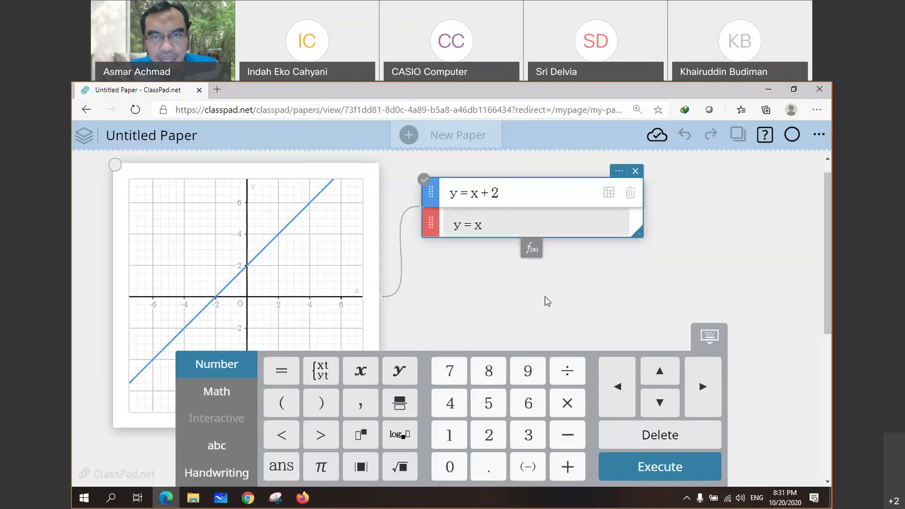
{"action": "type", "text": "^2"}
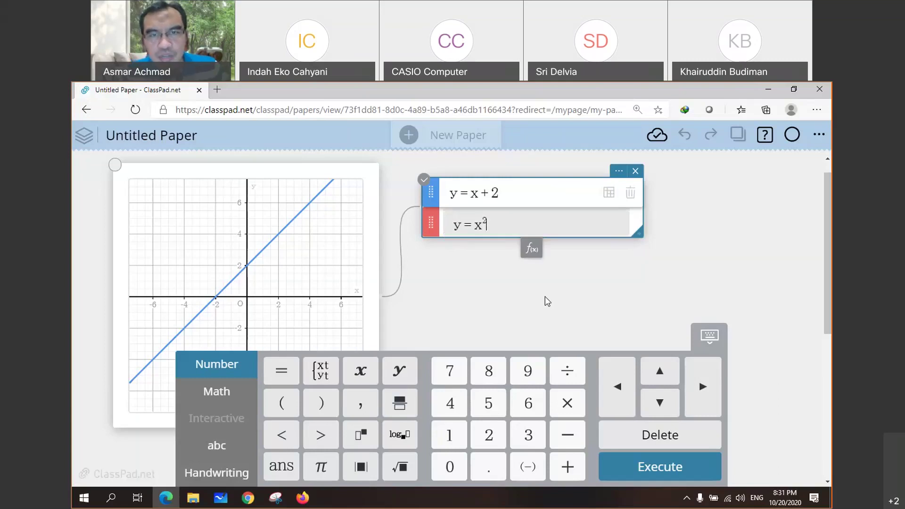
{"action": "type", "text": "-1"}
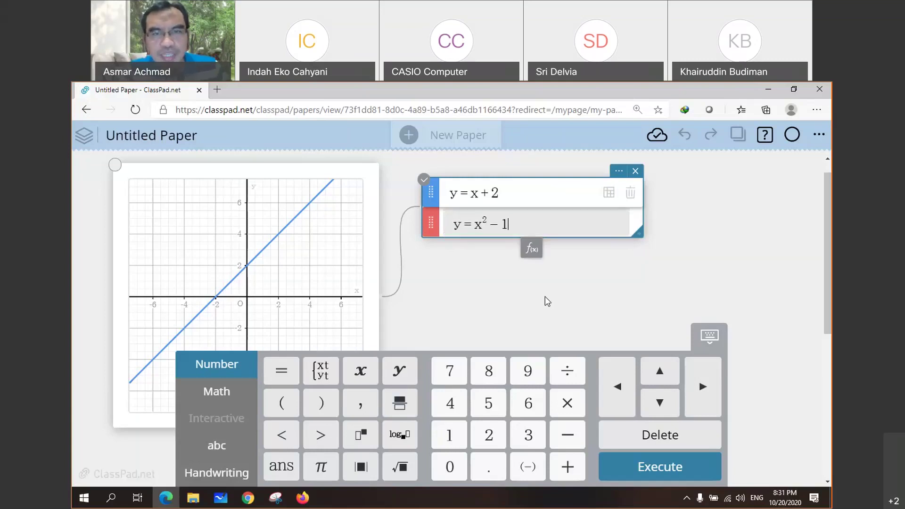
{"action": "left_click", "coordinate": [547, 302]}
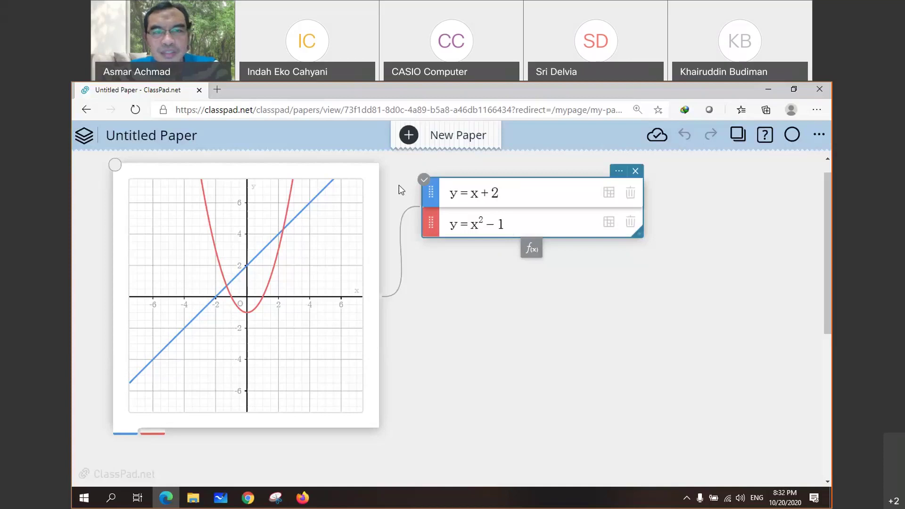
Step: Add a third function row with y = x³ and plot it on the graph
{"action": "left_click", "coordinate": [535, 255]}
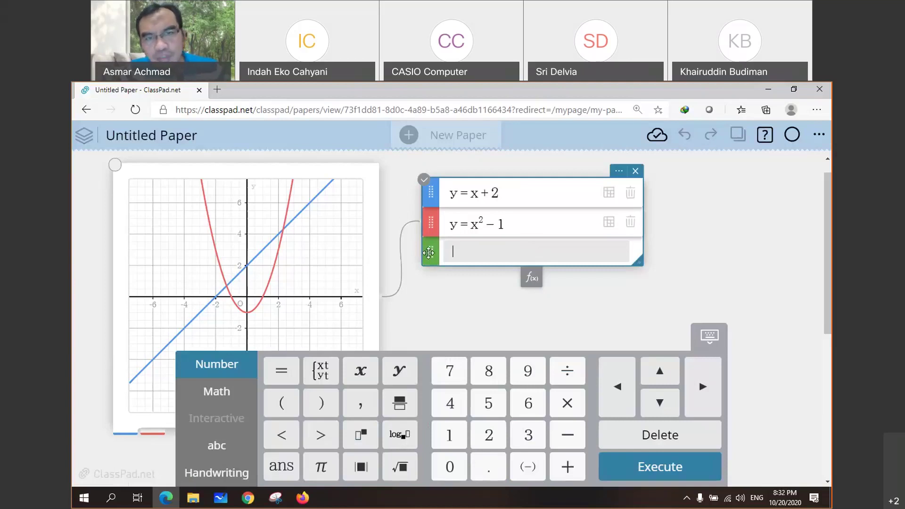
{"action": "type", "text": "y=x^3"}
{"action": "key", "text": "Return"}
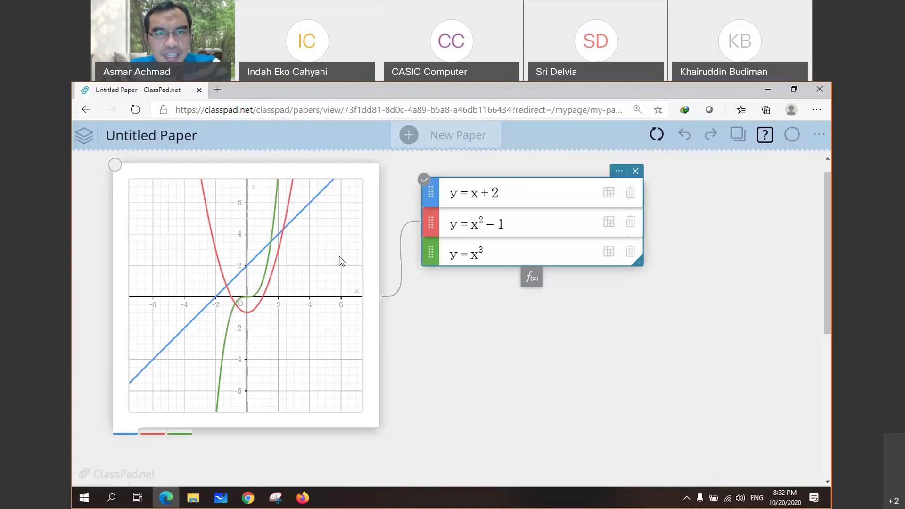
Step: Set the graph window's x range from -10 to 10 in the graph's settings
{"action": "left_click", "coordinate": [360, 257]}
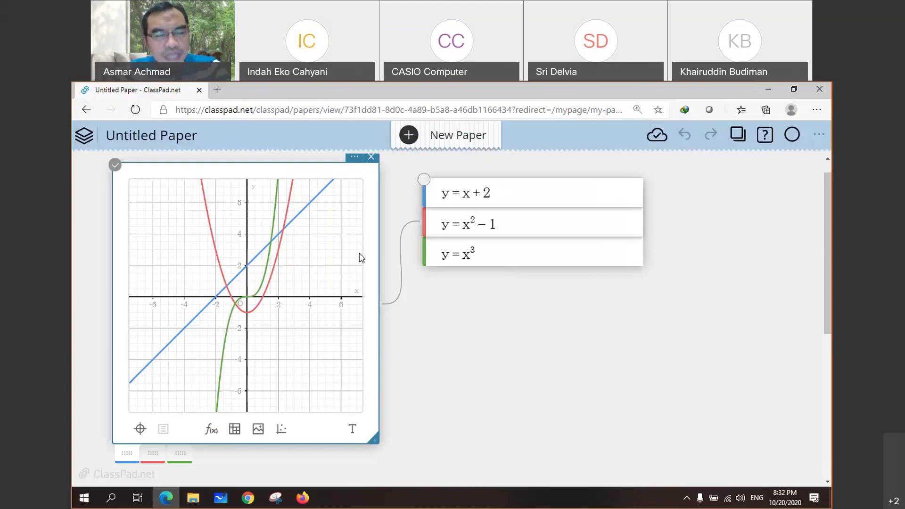
{"action": "left_click", "coordinate": [369, 170]}
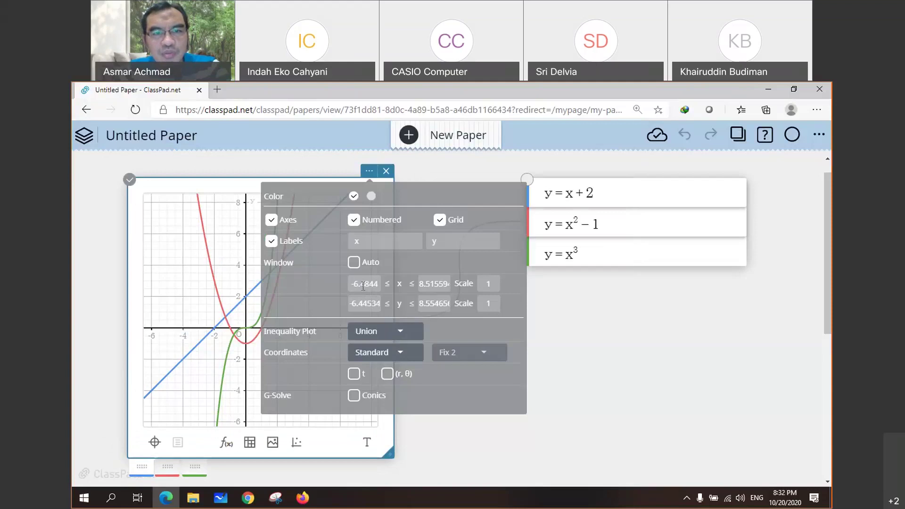
{"action": "double_click", "coordinate": [363, 286]}
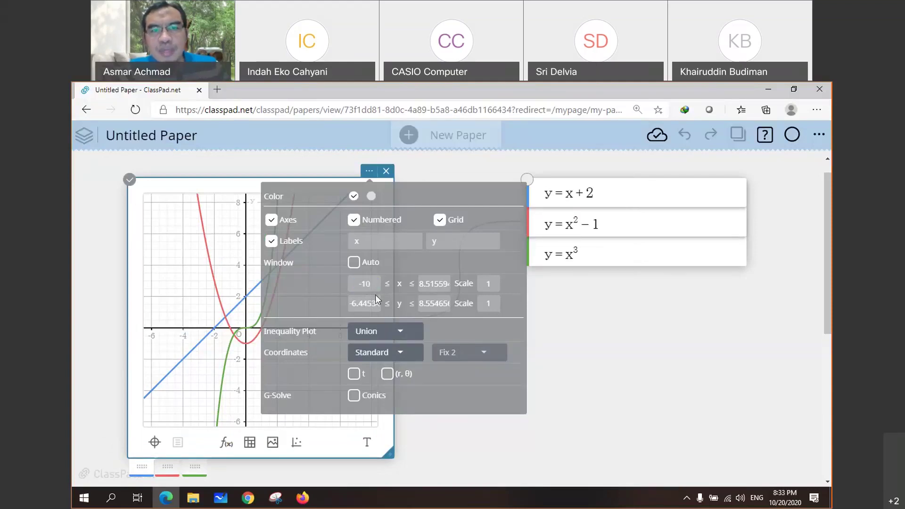
{"action": "left_click_drag", "start_coordinate": [422, 287], "coordinate": [457, 291]}
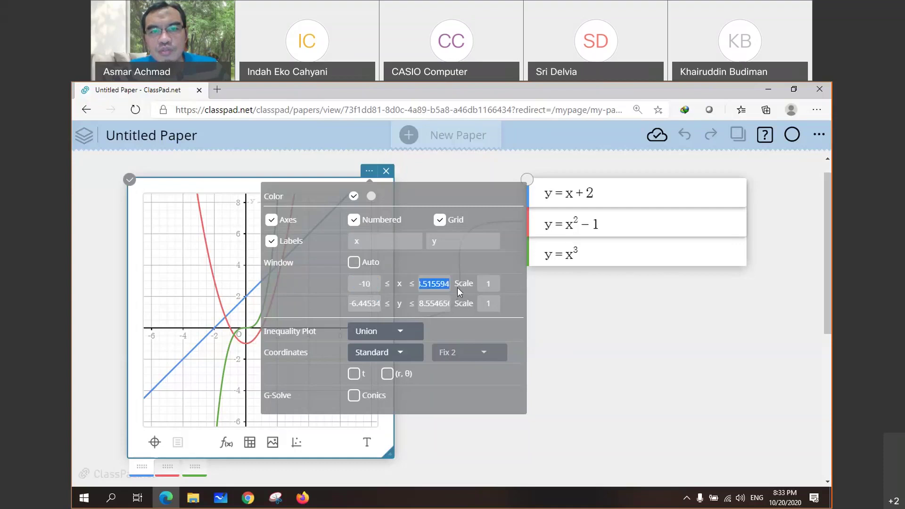
{"action": "left_click", "coordinate": [457, 288]}
{"action": "double_click", "coordinate": [433, 287]}
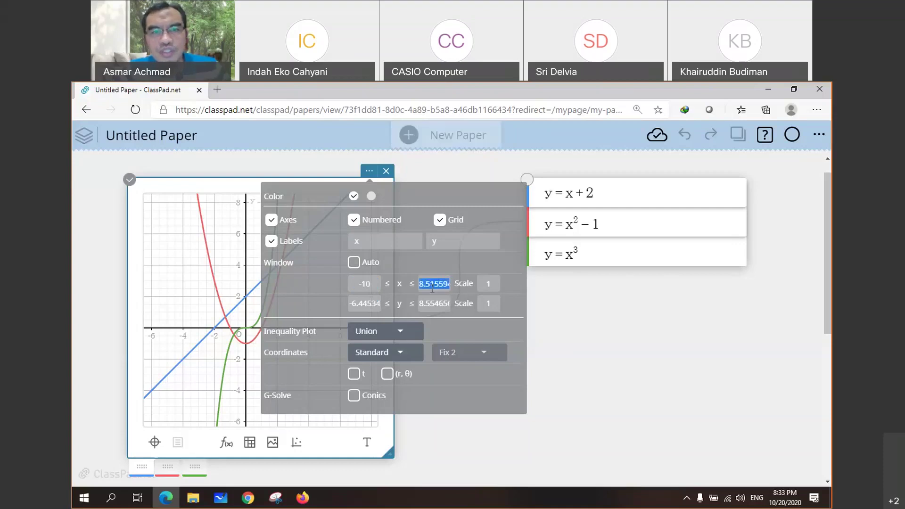
{"action": "left_click", "coordinate": [421, 285]}
{"action": "left_click_drag", "start_coordinate": [422, 285], "coordinate": [451, 288]}
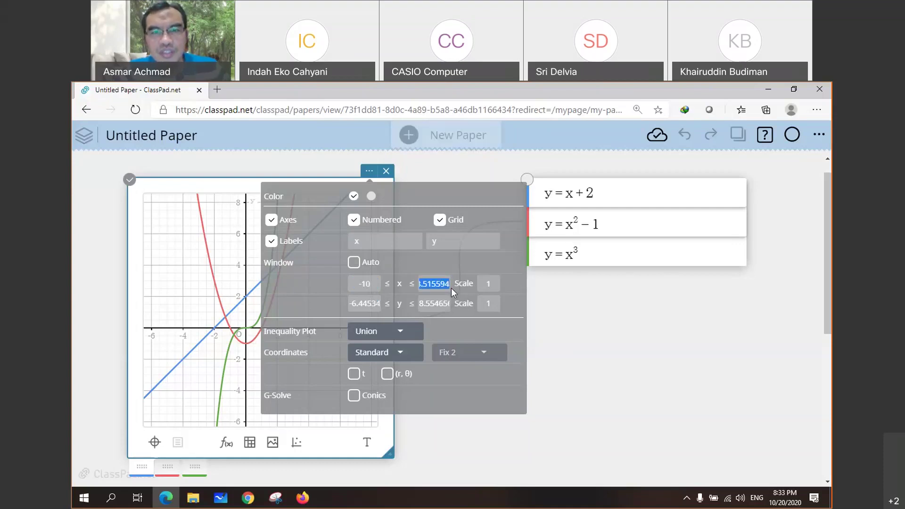
{"action": "left_click", "coordinate": [451, 287]}
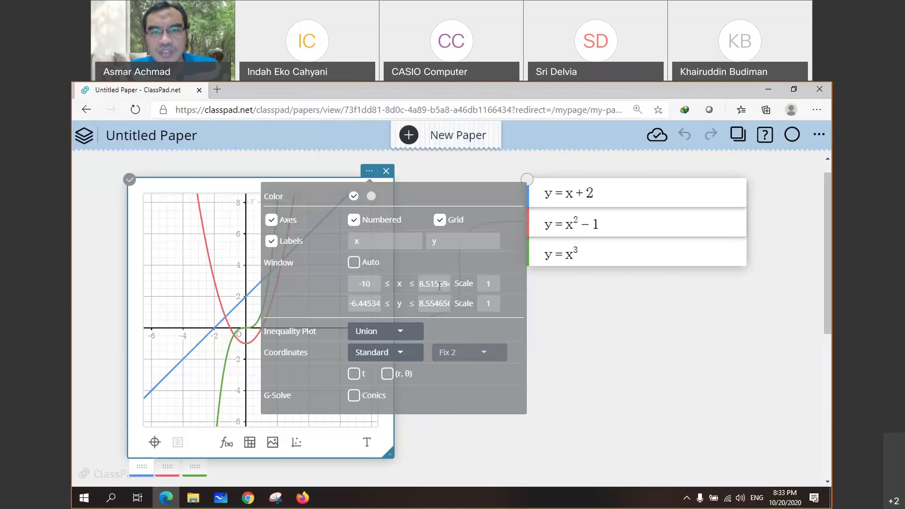
{"action": "double_click", "coordinate": [439, 287]}
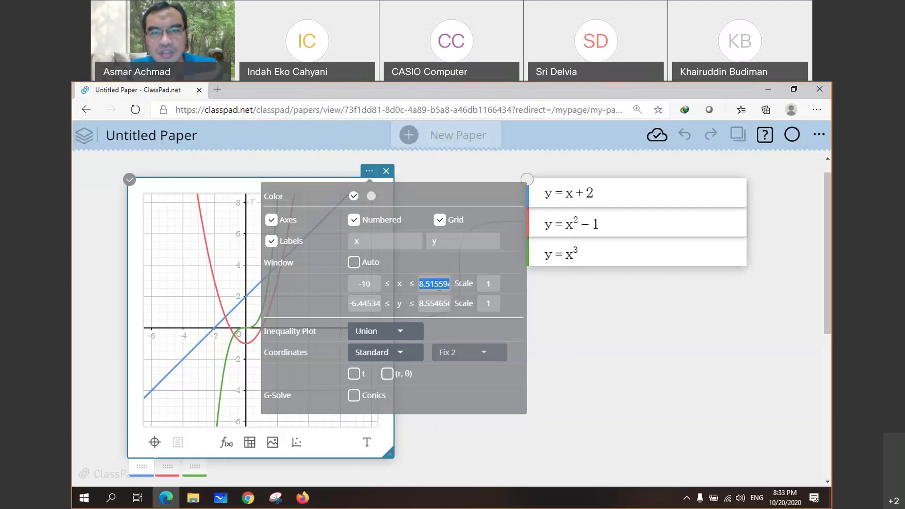
{"action": "type", "text": "10"}
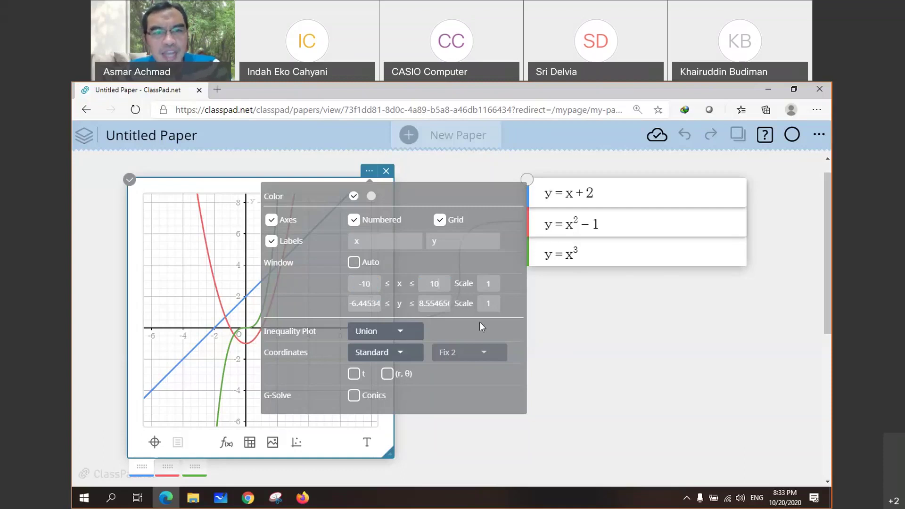
{"action": "key", "text": "Return"}
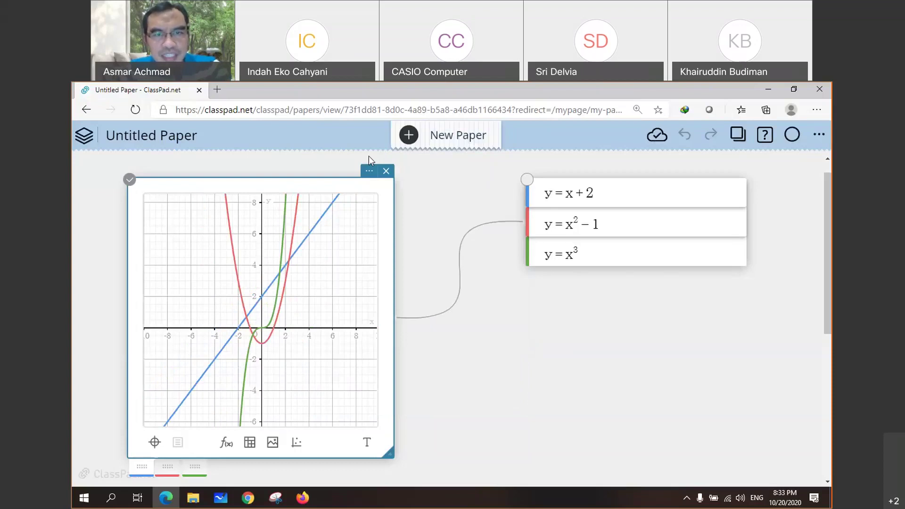
Step: Hide the graph's grid to view the curves without it, and turn the grid back on
{"action": "left_click", "coordinate": [368, 171]}
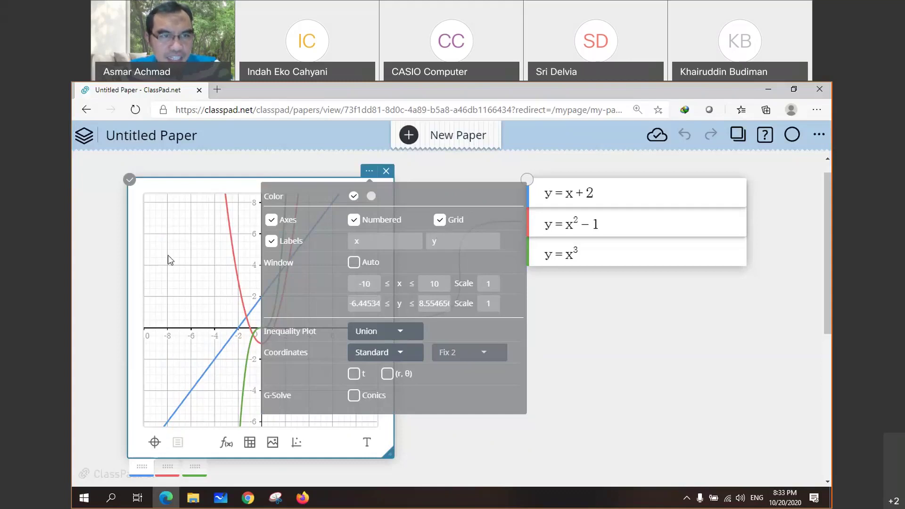
{"action": "left_click", "coordinate": [441, 221]}
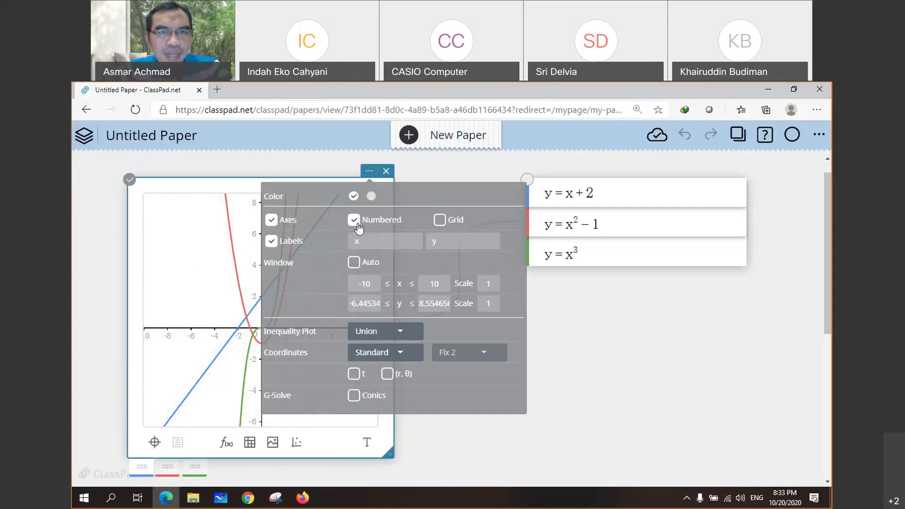
{"action": "left_click", "coordinate": [370, 173]}
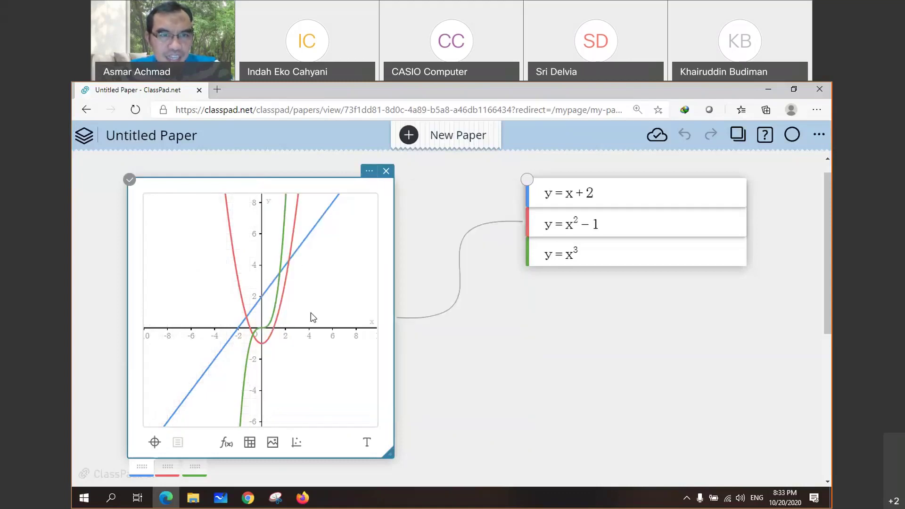
{"action": "left_click", "coordinate": [371, 172]}
{"action": "left_click", "coordinate": [439, 220]}
Step: Hide the axis numbers to view the graph without them, and turn the numbering back on
{"action": "left_click", "coordinate": [354, 220]}
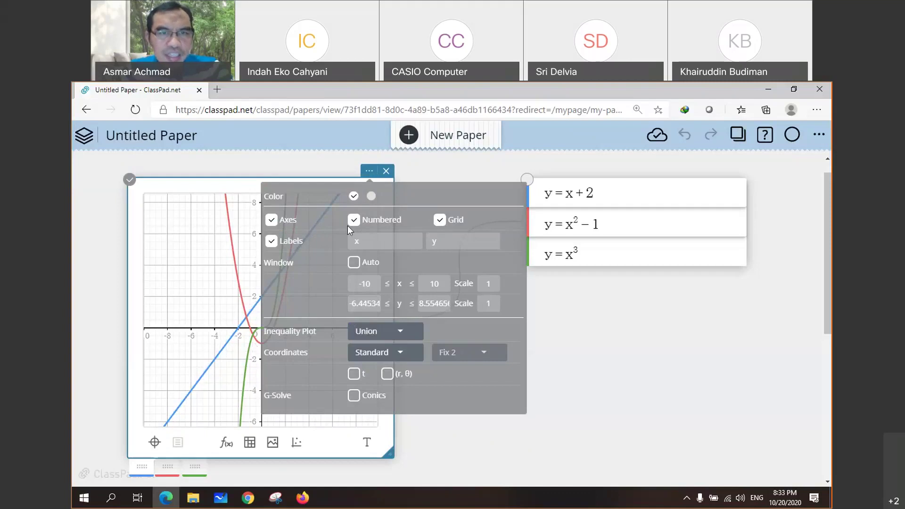
{"action": "left_click", "coordinate": [354, 222]}
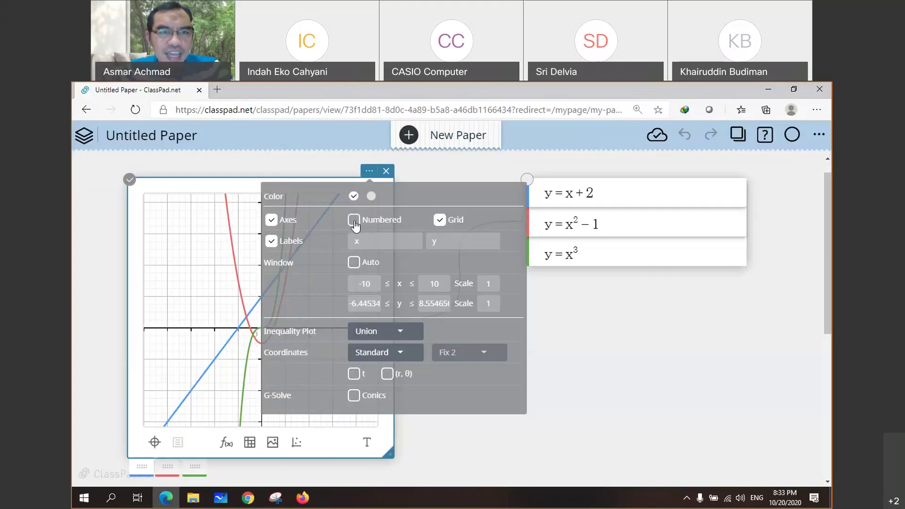
{"action": "left_click", "coordinate": [369, 171]}
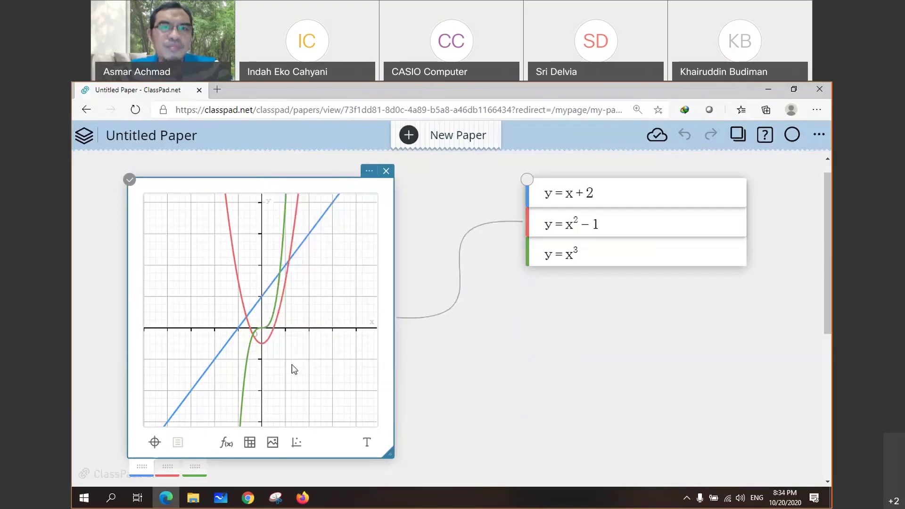
{"action": "left_click", "coordinate": [370, 171]}
{"action": "left_click", "coordinate": [354, 220]}
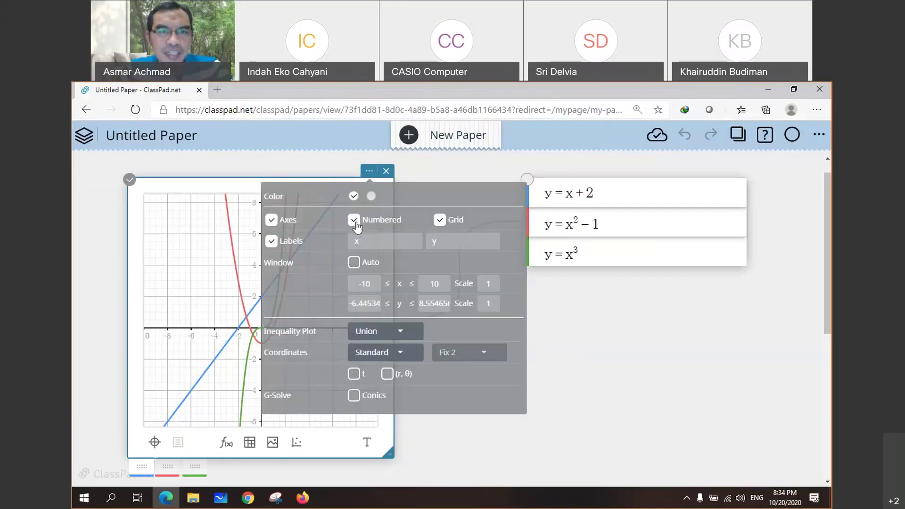
Step: Try the grey background color for the graph, return it to white and close the graph's settings
{"action": "left_click", "coordinate": [372, 196]}
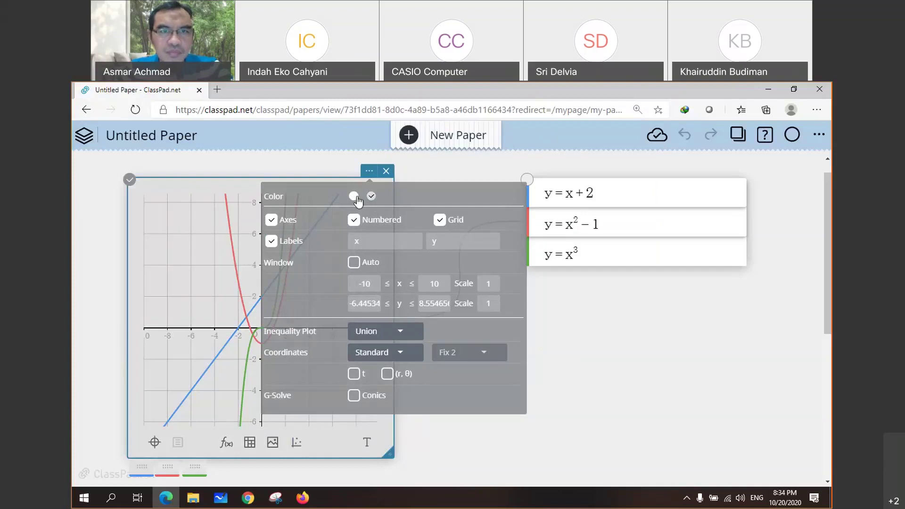
{"action": "left_click", "coordinate": [354, 197]}
{"action": "left_click", "coordinate": [371, 176]}
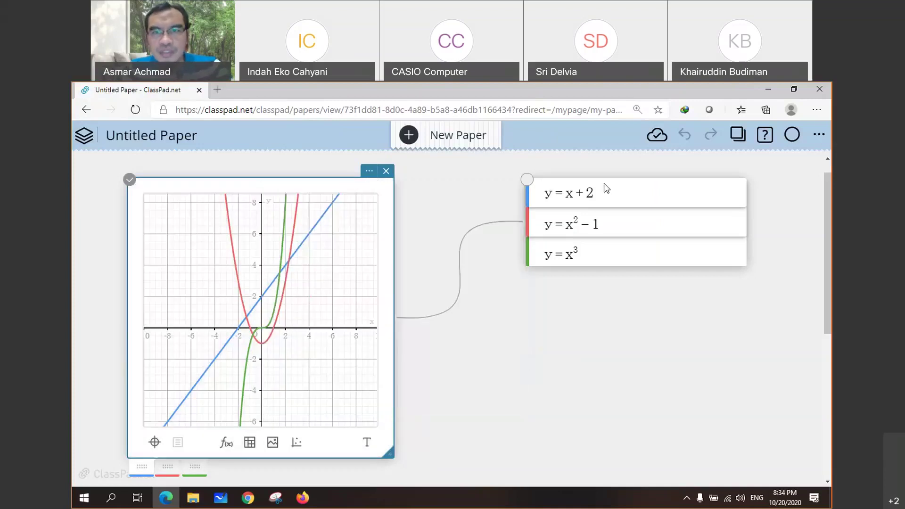
Step: Move the function list closer to the graph and delete the function y = x² − 1
{"action": "left_click", "coordinate": [538, 189]}
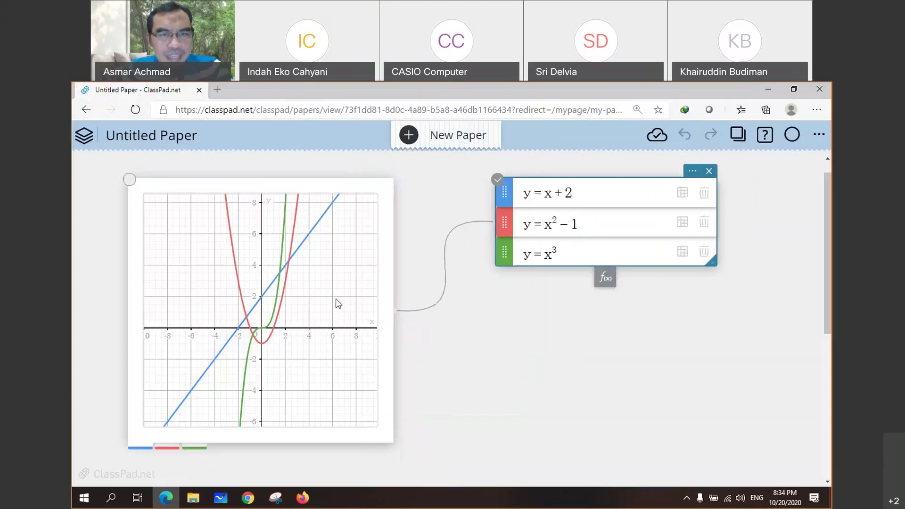
{"action": "left_click_drag", "start_coordinate": [624, 189], "coordinate": [589, 195]}
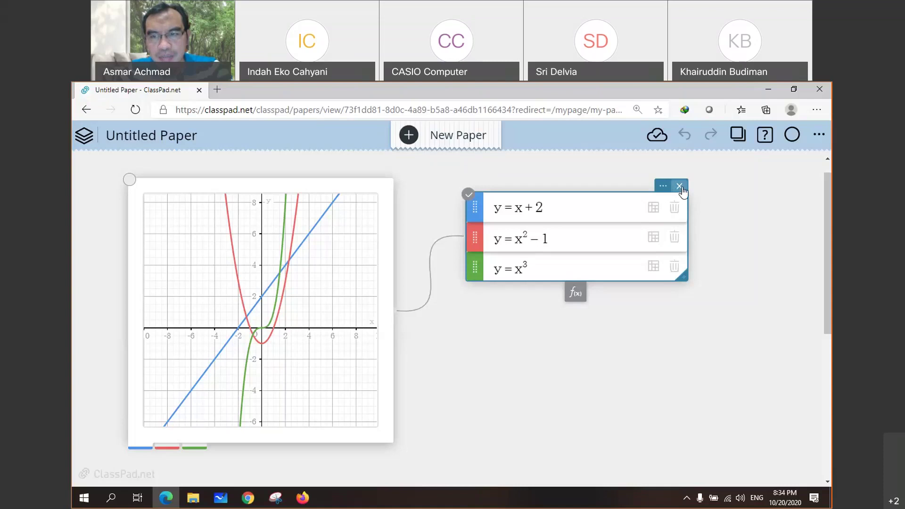
{"action": "left_click", "coordinate": [675, 239]}
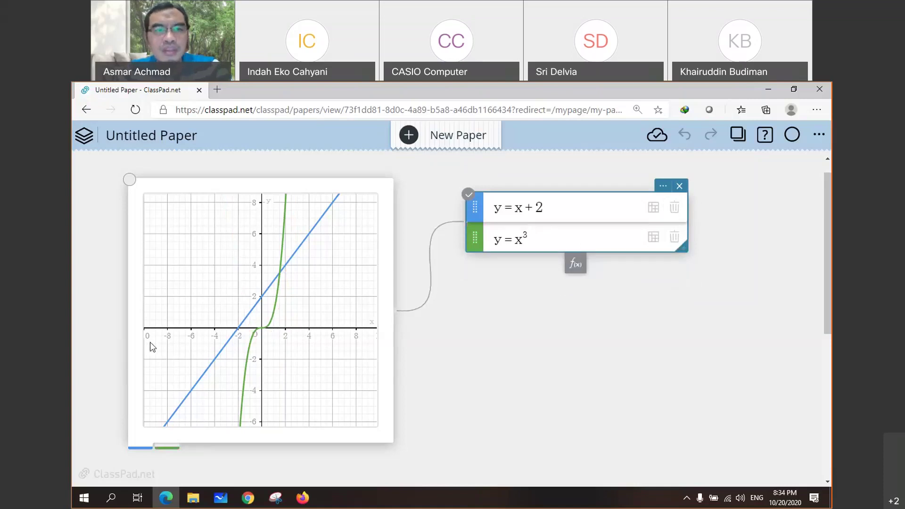
Step: Move the function list closer to the graph and delete the function y = x³
{"action": "left_click_drag", "start_coordinate": [594, 191], "coordinate": [570, 187]}
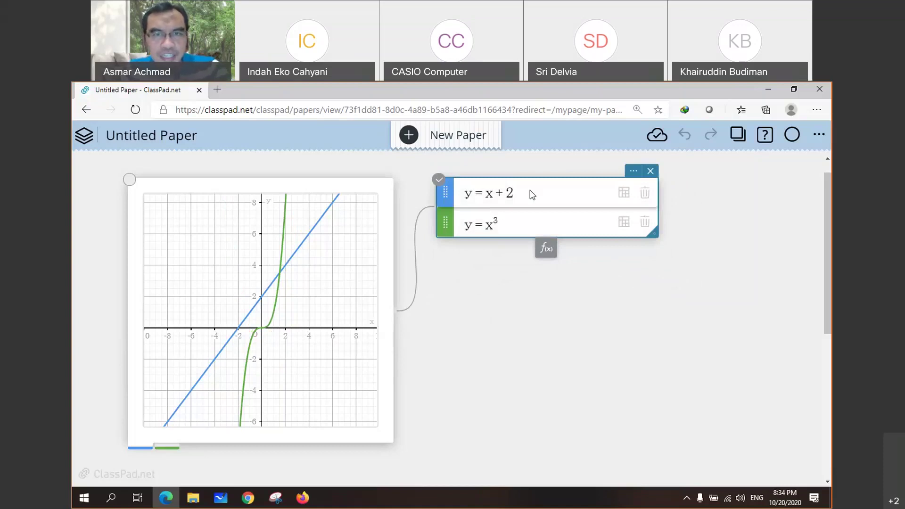
{"action": "left_click", "coordinate": [644, 222]}
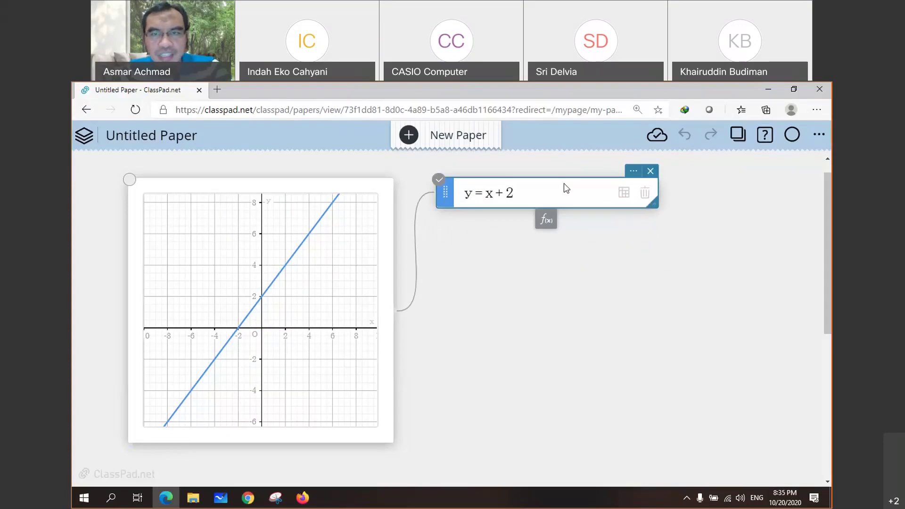
Step: Generate a value table for y = x + 2, place it below the function, and delete the table
{"action": "left_click", "coordinate": [625, 193]}
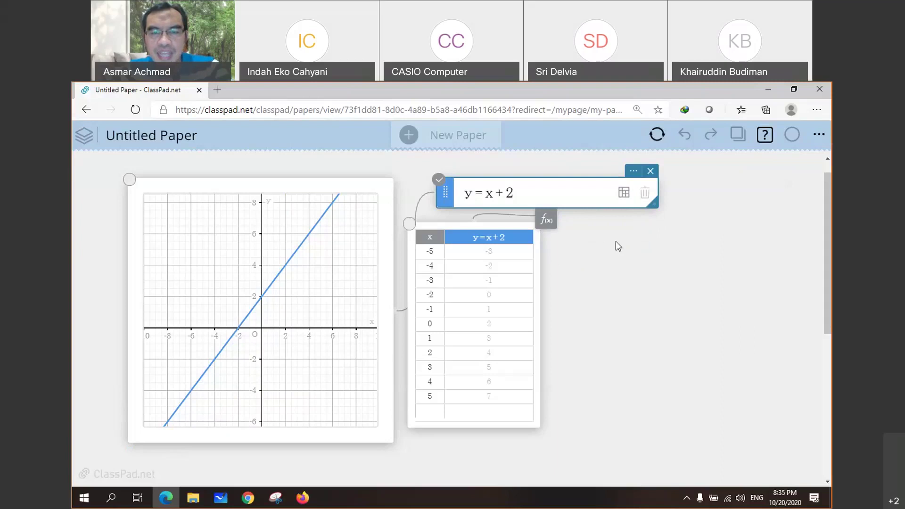
{"action": "left_click_drag", "start_coordinate": [443, 228], "coordinate": [494, 251]}
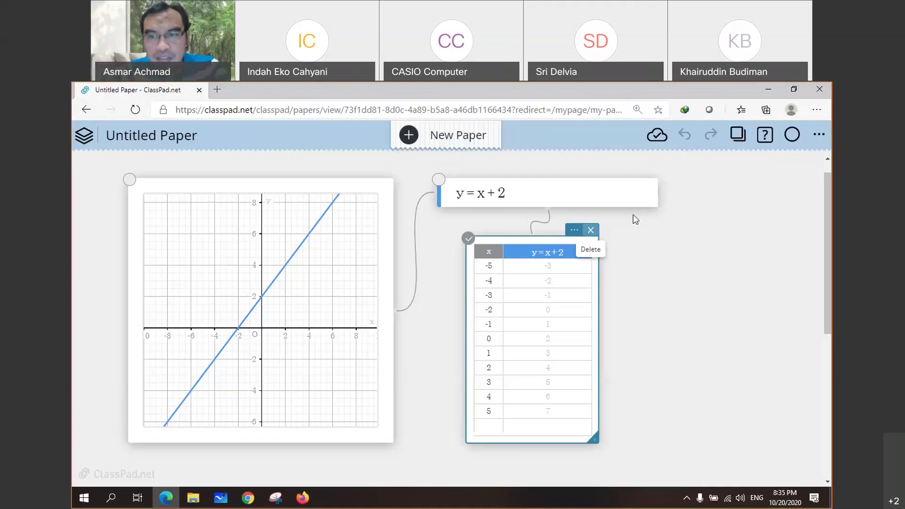
{"action": "key", "text": "Delete"}
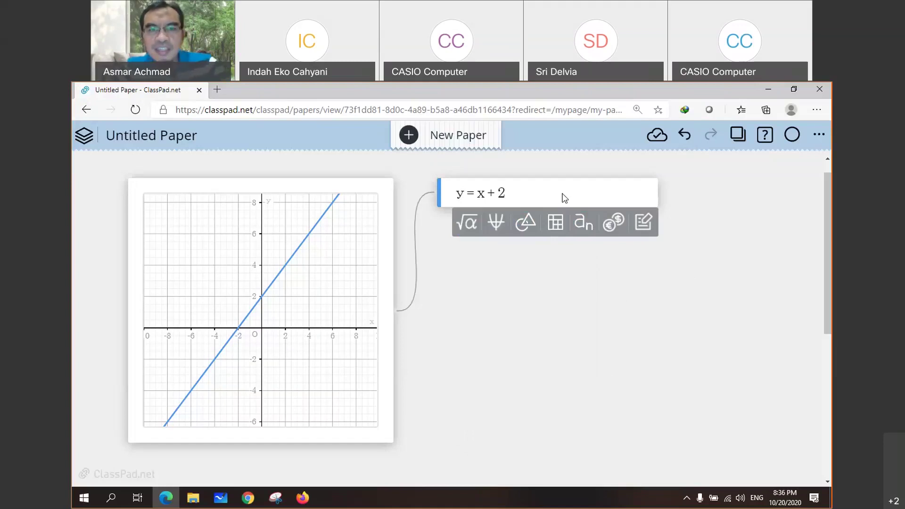
{"action": "left_click", "coordinate": [524, 257]}
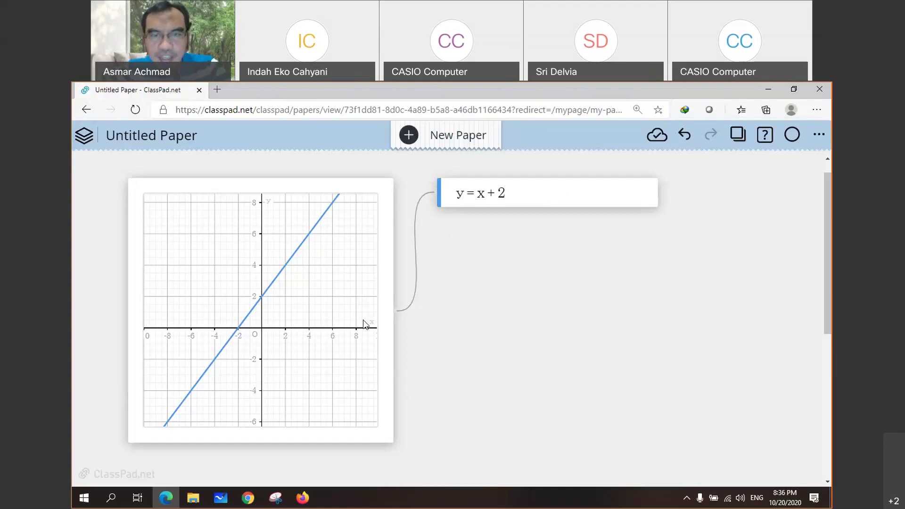
Step: Delete the y = x + 2 function list and plot the family y = {1,2,3}x on the graph
{"action": "left_click", "coordinate": [636, 194]}
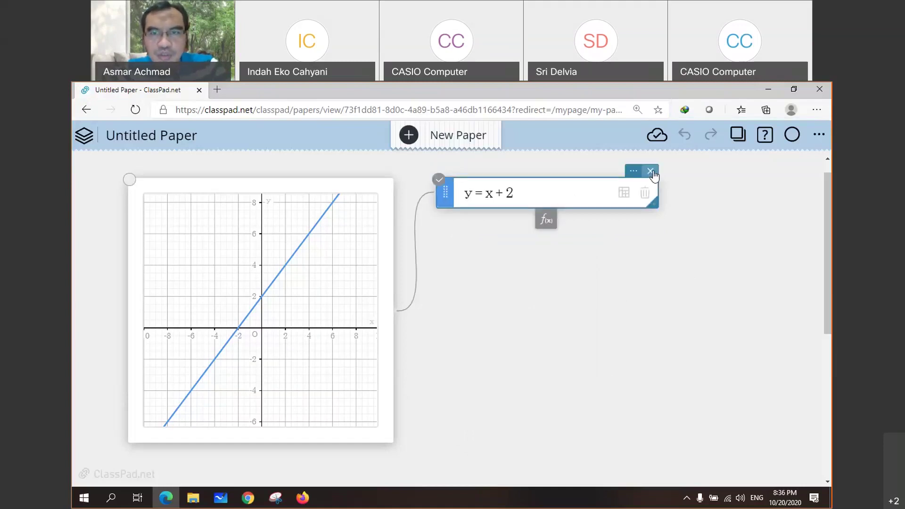
{"action": "left_click", "coordinate": [651, 171]}
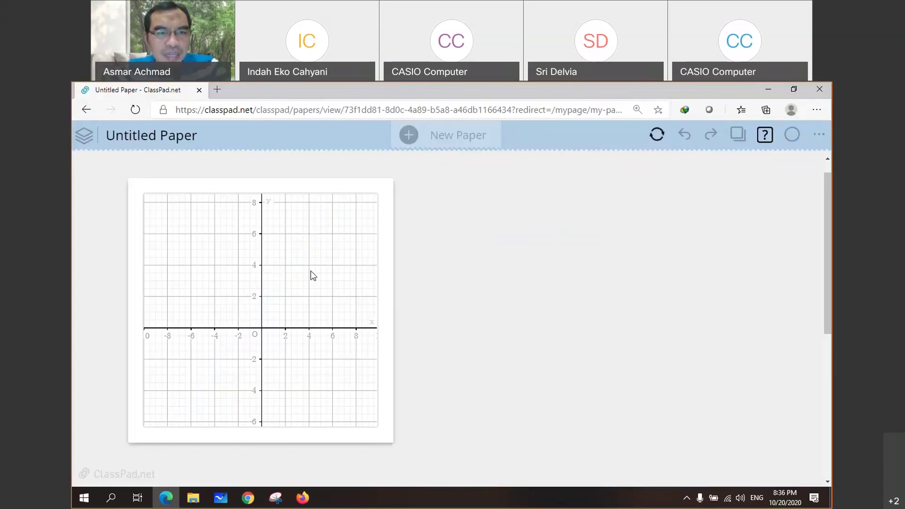
{"action": "left_click", "coordinate": [310, 271]}
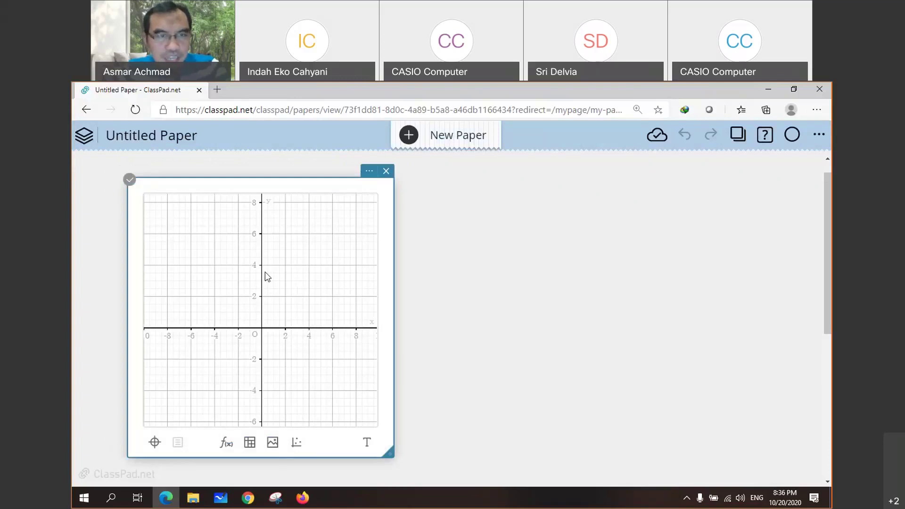
{"action": "left_click", "coordinate": [225, 444]}
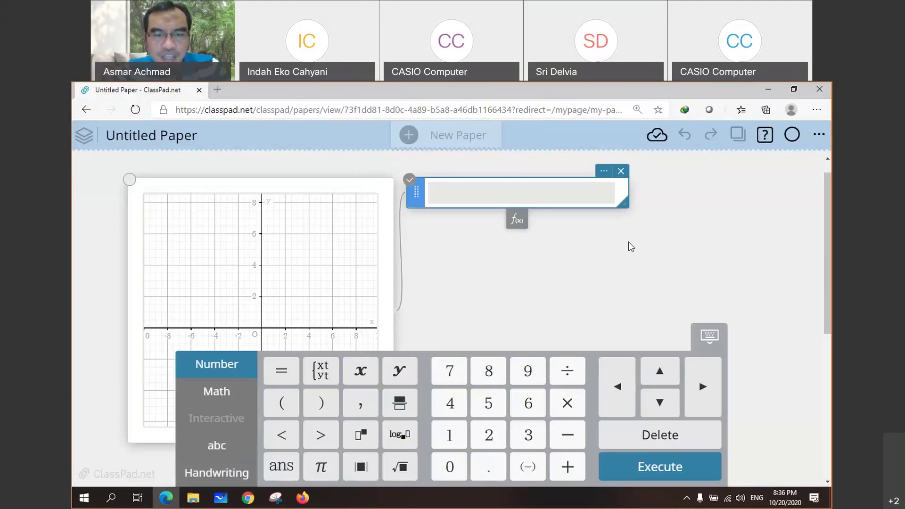
{"action": "type", "text": "y ="}
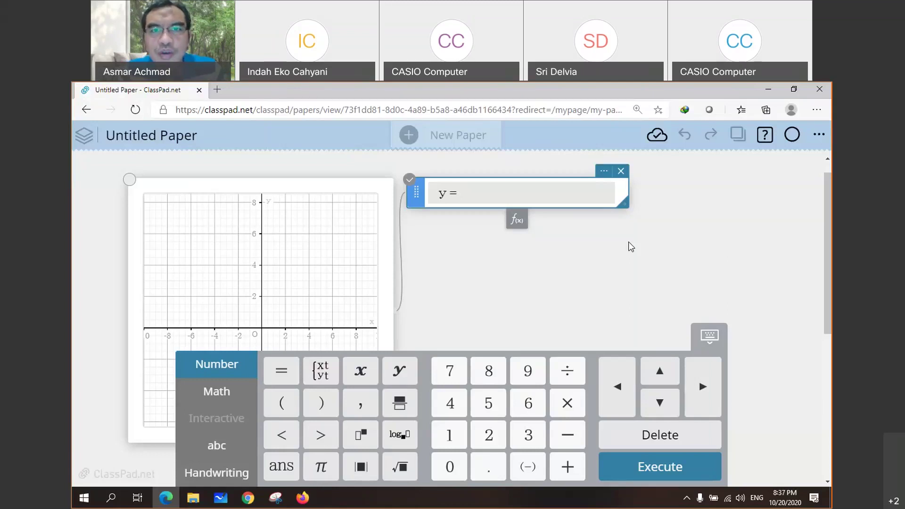
{"action": "type", "text": "{"}
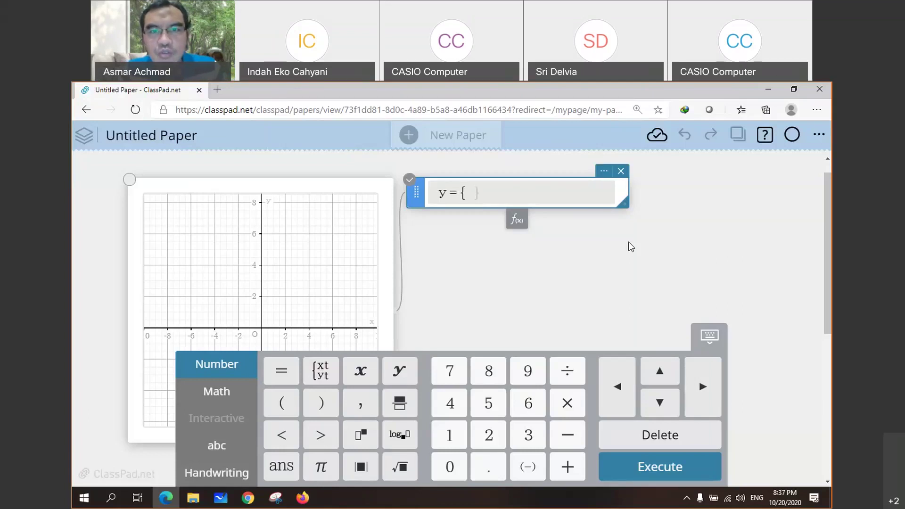
{"action": "type", "text": "1,2,3"}
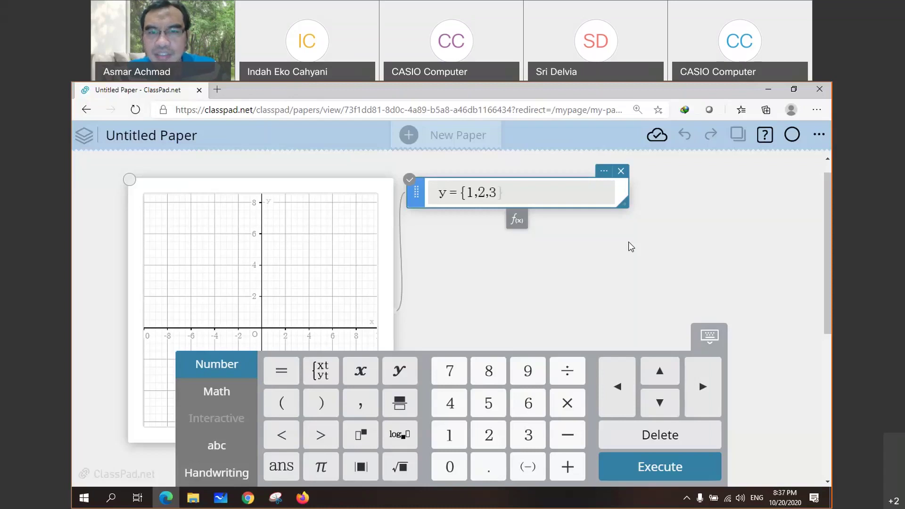
{"action": "type", "text": "}"}
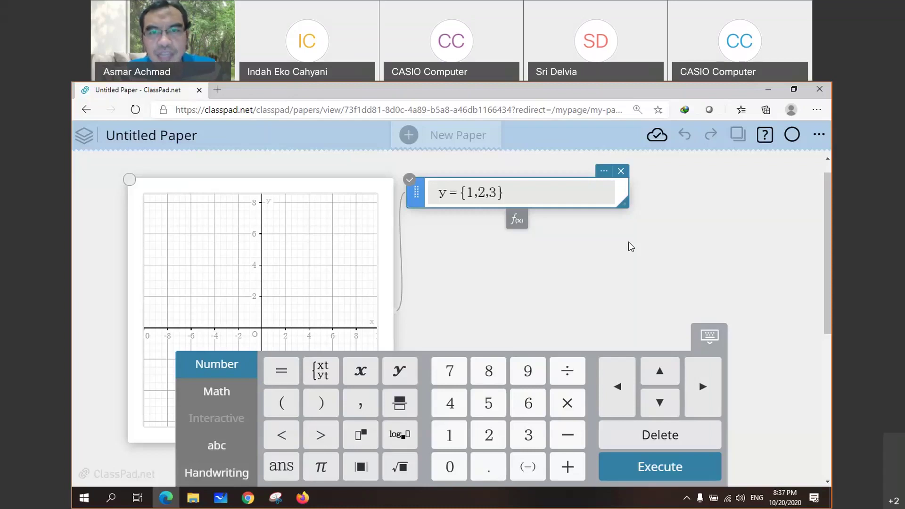
{"action": "type", "text": "x"}
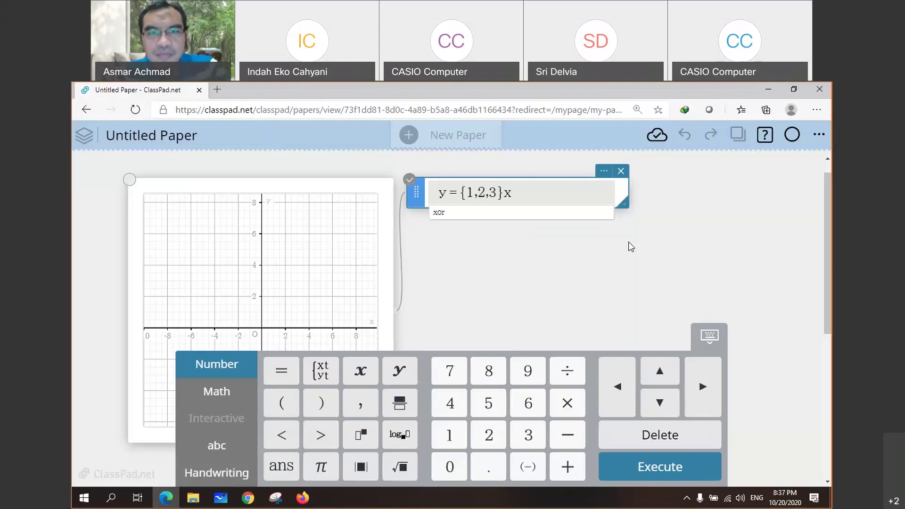
{"action": "key", "text": "Return"}
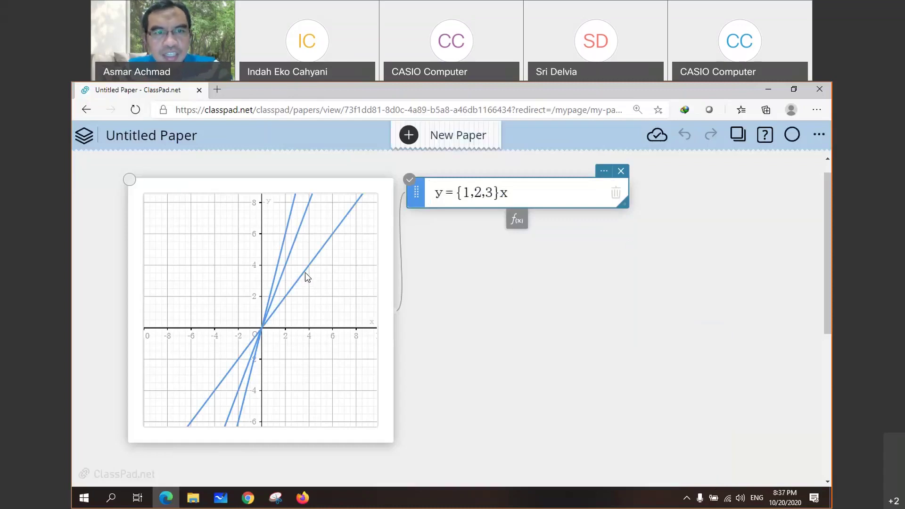
Step: Mark the points (1.8, 5.4) and (6, 6) on the plotted lines, and remove the (1.8, 5.4) point
{"action": "left_click", "coordinate": [283, 245]}
{"action": "left_click", "coordinate": [284, 245]}
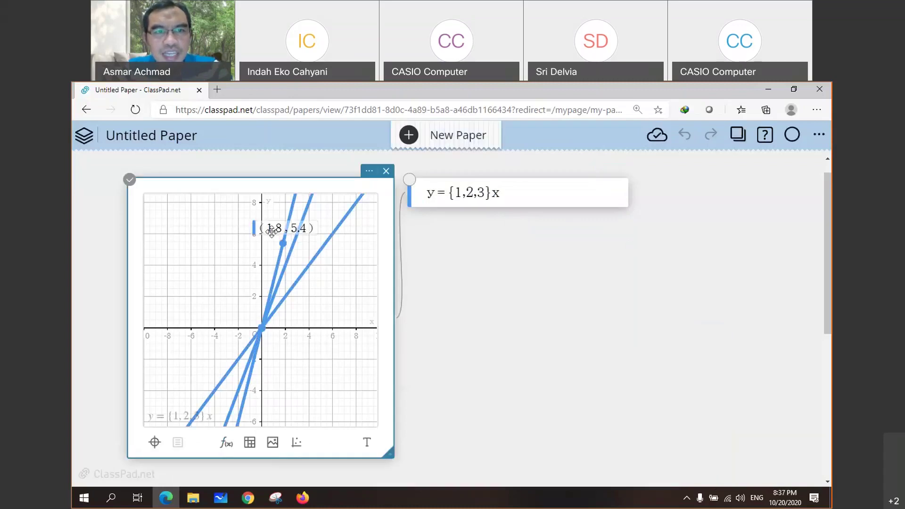
{"action": "left_click_drag", "start_coordinate": [272, 231], "coordinate": [224, 232]}
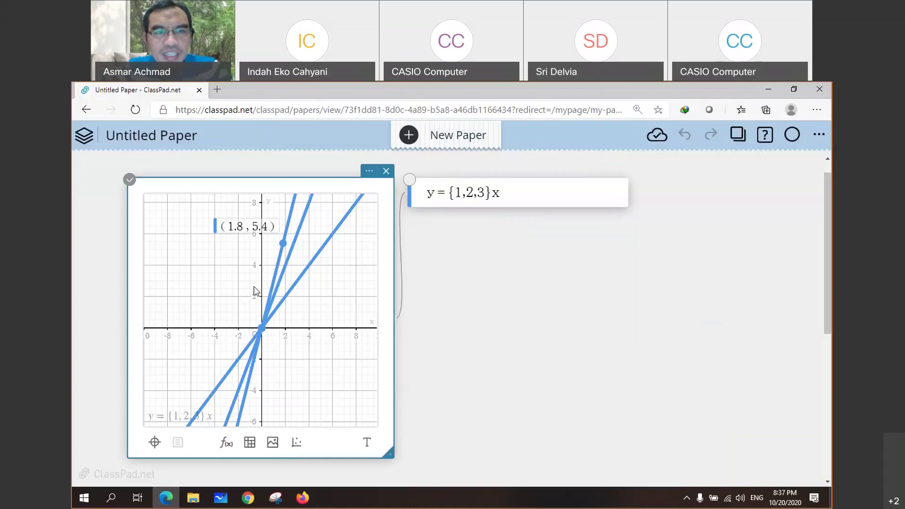
{"action": "left_click", "coordinate": [333, 235]}
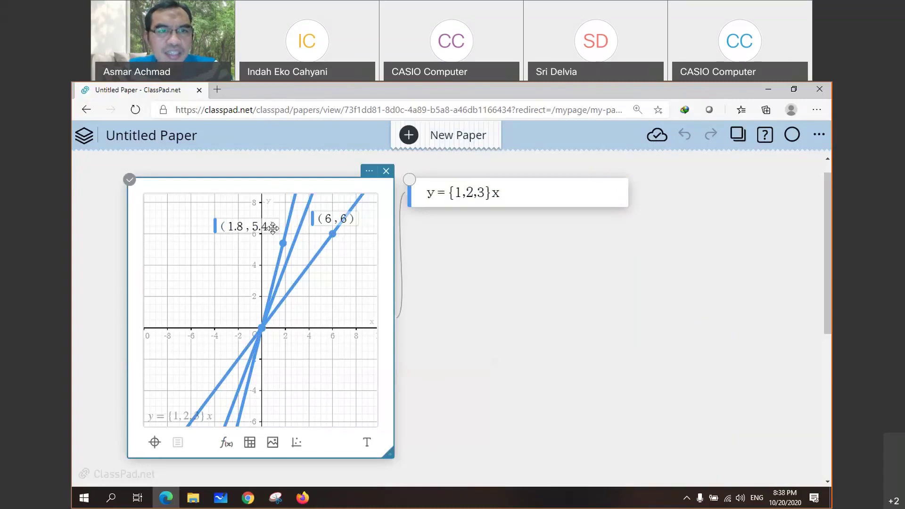
{"action": "left_click_drag", "start_coordinate": [272, 228], "coordinate": [259, 241]}
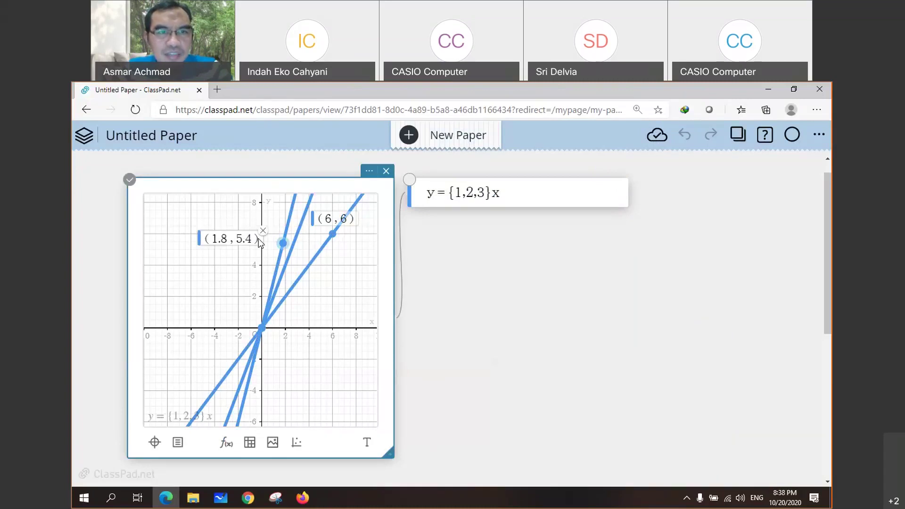
{"action": "left_click", "coordinate": [354, 250]}
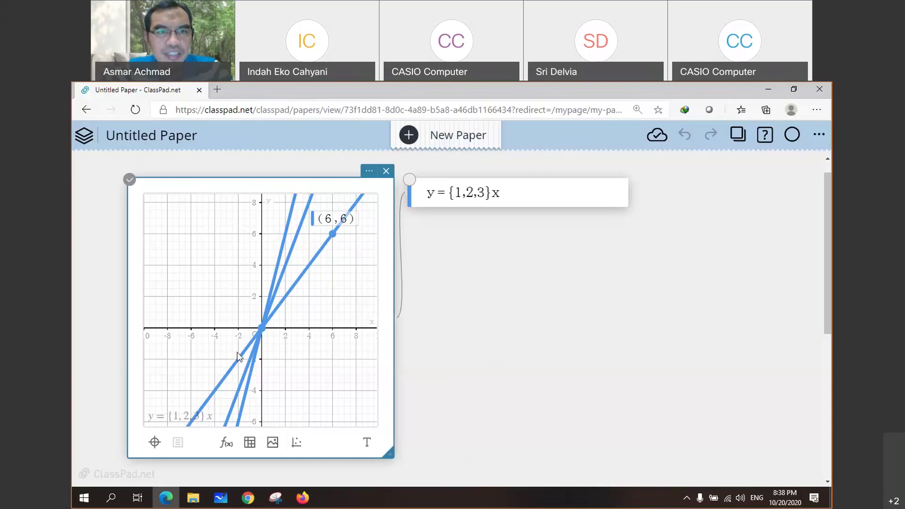
Step: Mark the points (2, 6) and (2, 2) on the plotted lines and move their coordinate labels clear of the lines
{"action": "left_click", "coordinate": [284, 235]}
{"action": "mouse_move", "coordinate": [279, 219]}
{"action": "left_mouse_down"}
{"action": "mouse_move", "coordinate": [239, 221]}
{"action": "mouse_move", "coordinate": [247, 217]}
{"action": "left_mouse_up"}
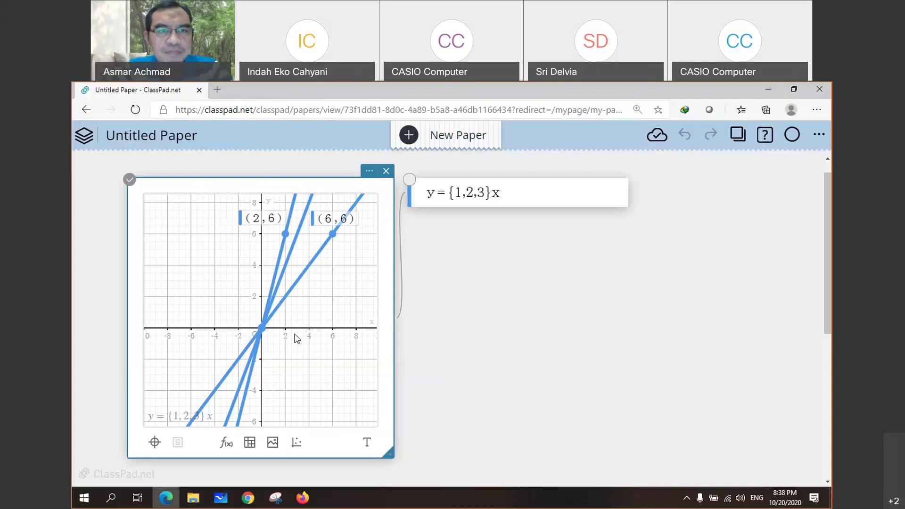
{"action": "left_click", "coordinate": [286, 296]}
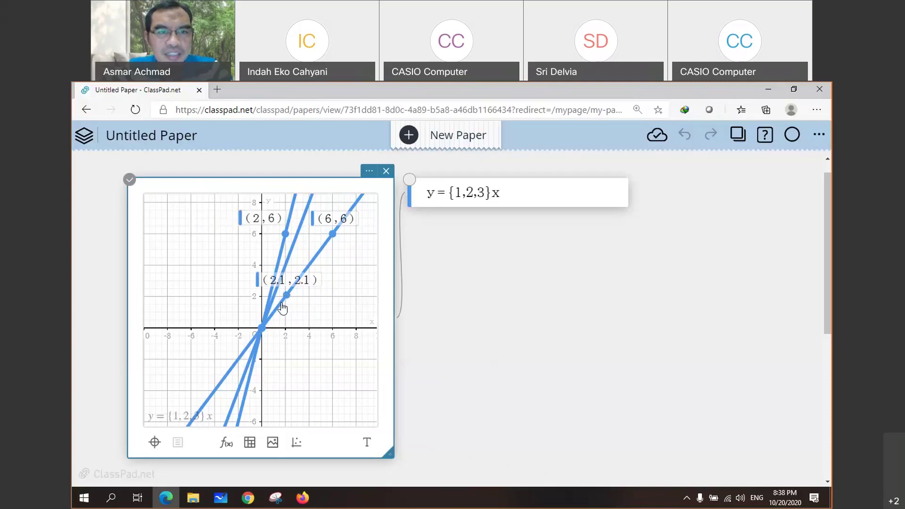
{"action": "mouse_move", "coordinate": [292, 281]}
{"action": "left_mouse_down"}
{"action": "mouse_move", "coordinate": [330, 295]}
{"action": "mouse_move", "coordinate": [286, 297]}
{"action": "left_mouse_up"}
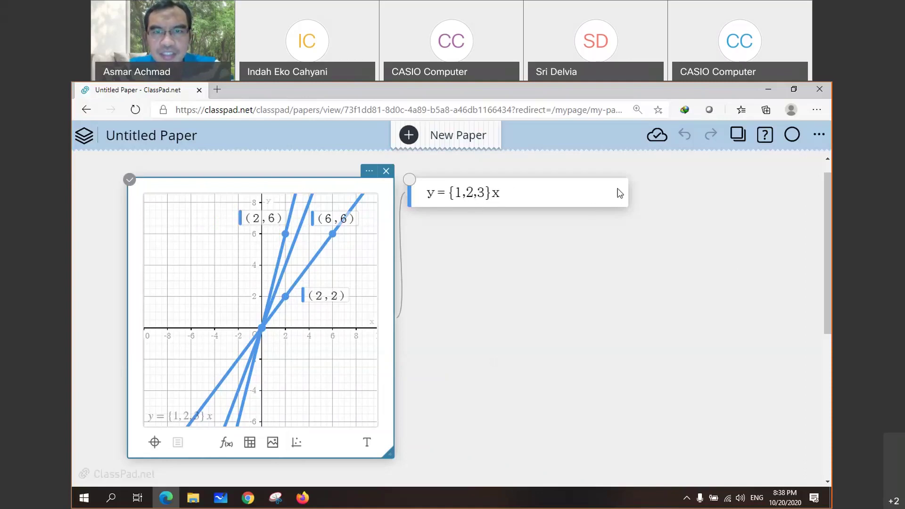
Step: Delete the y = {1,2,3}x family and plot y = {-1,1,2}xx on the graph
{"action": "left_click", "coordinate": [624, 172]}
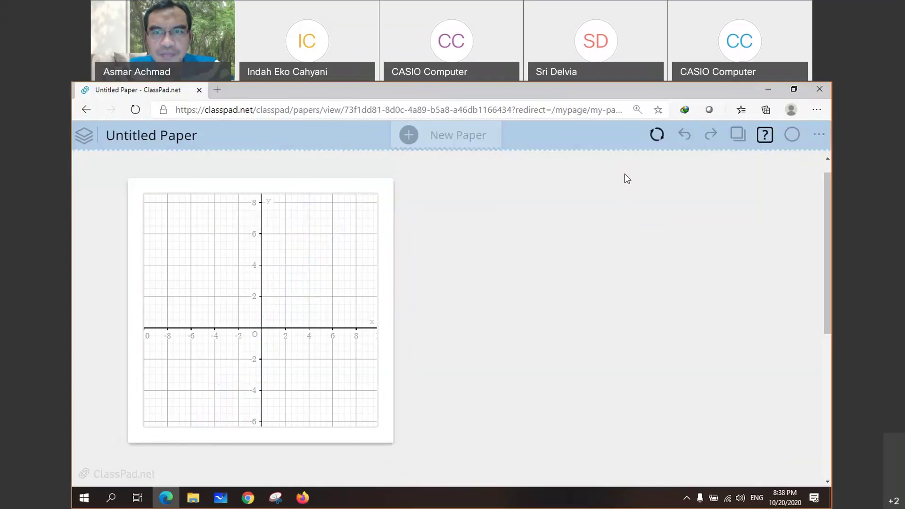
{"action": "left_click", "coordinate": [216, 432]}
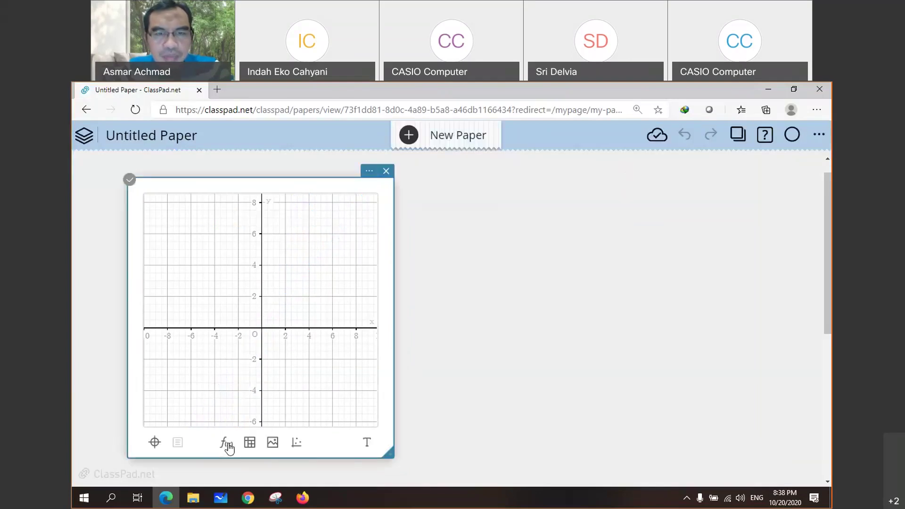
{"action": "left_click", "coordinate": [226, 444]}
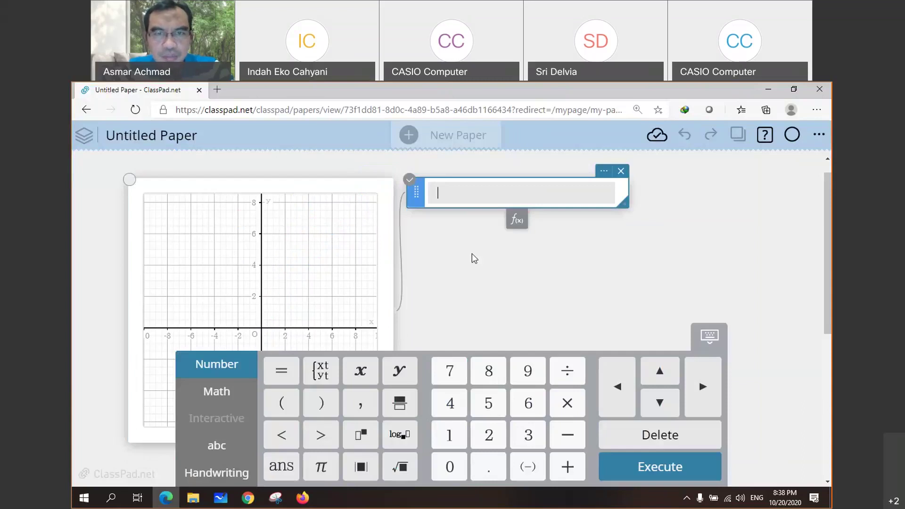
{"action": "type", "text": "y"}
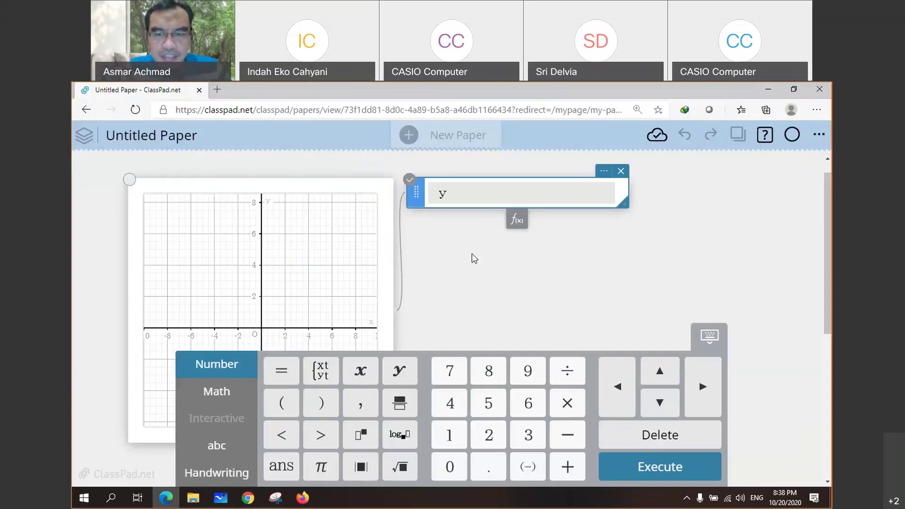
{"action": "type", "text": "={"}
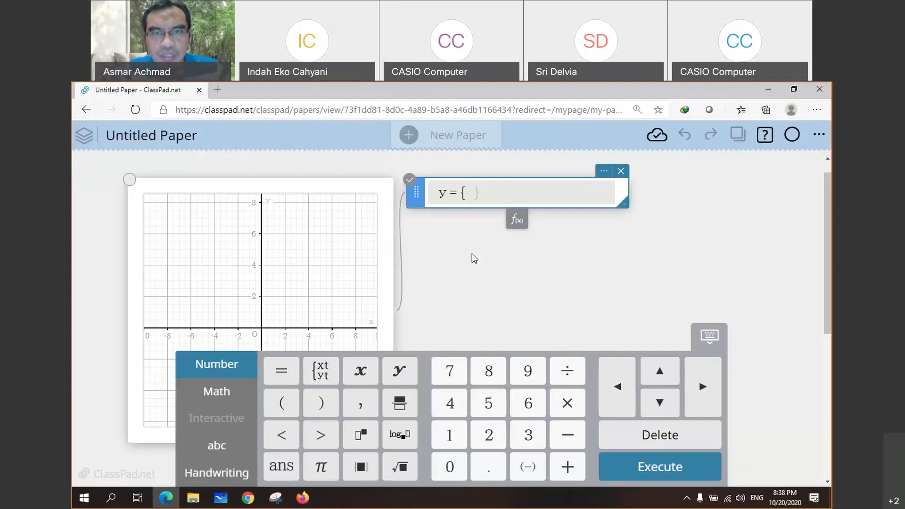
{"action": "type", "text": "-1"}
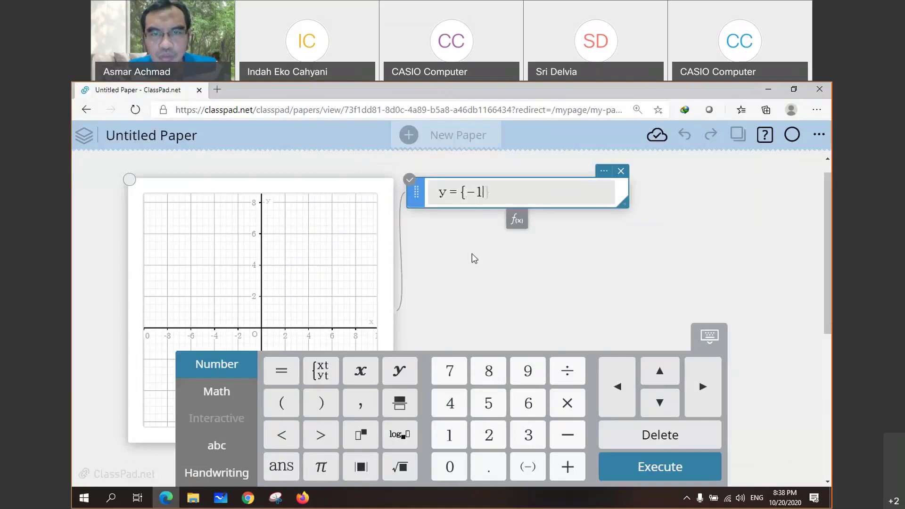
{"action": "type", "text": ","}
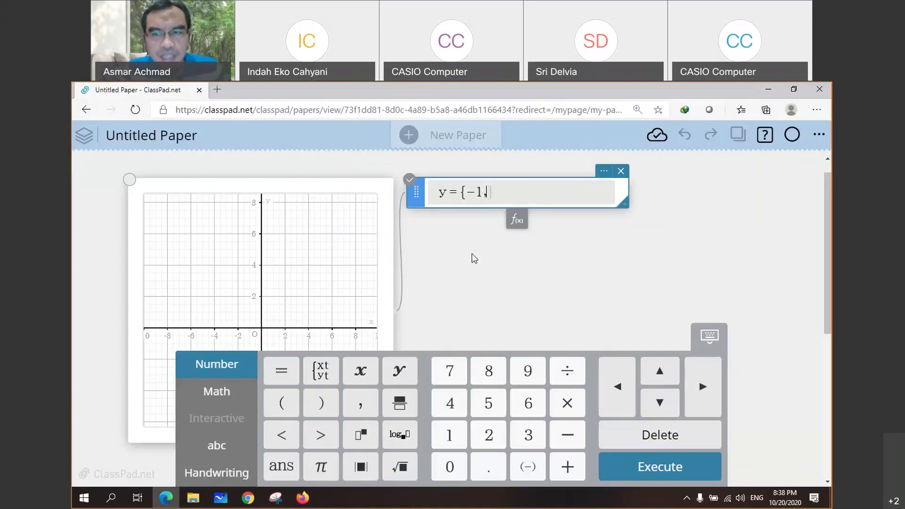
{"action": "type", "text": "1,"}
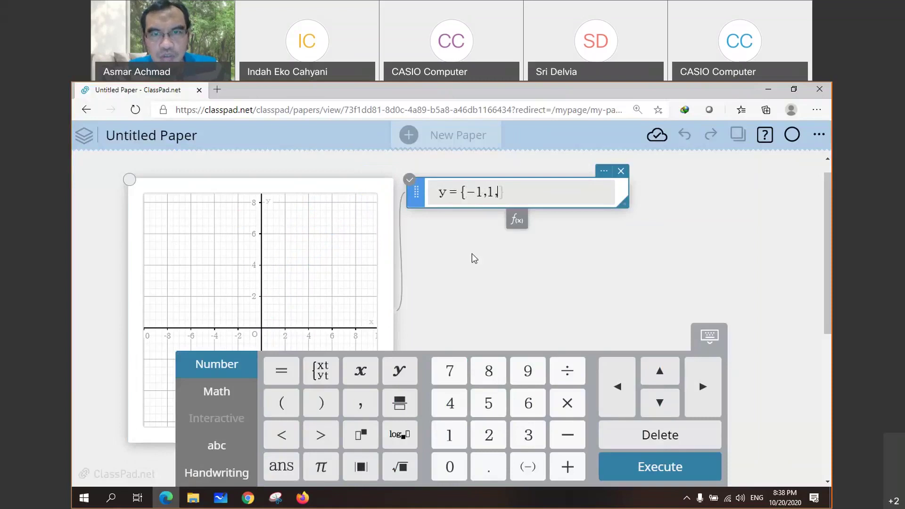
{"action": "type", "text": "2"}
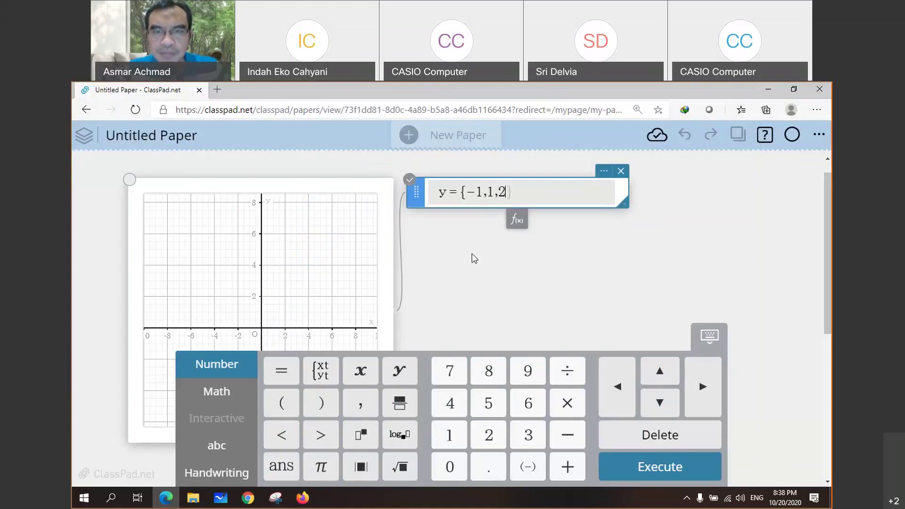
{"action": "type", "text": "}"}
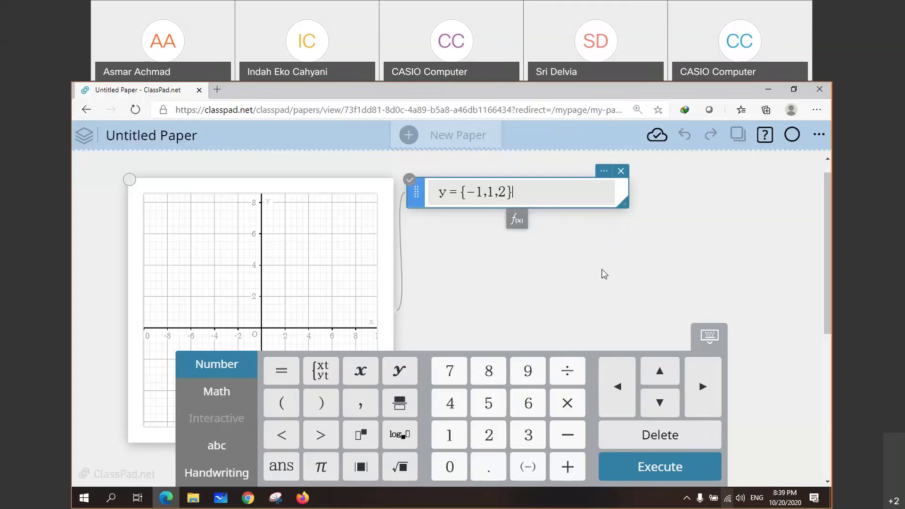
{"action": "type", "text": "xx"}
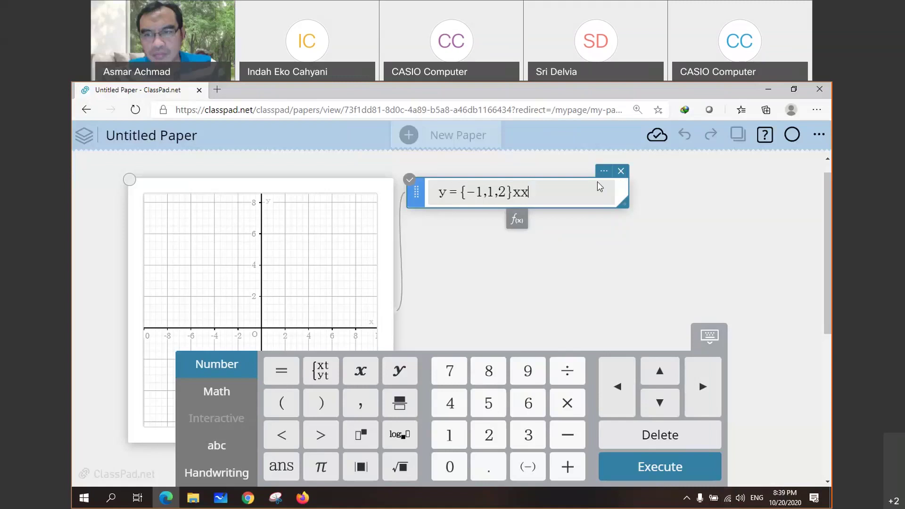
{"action": "left_click", "coordinate": [560, 195]}
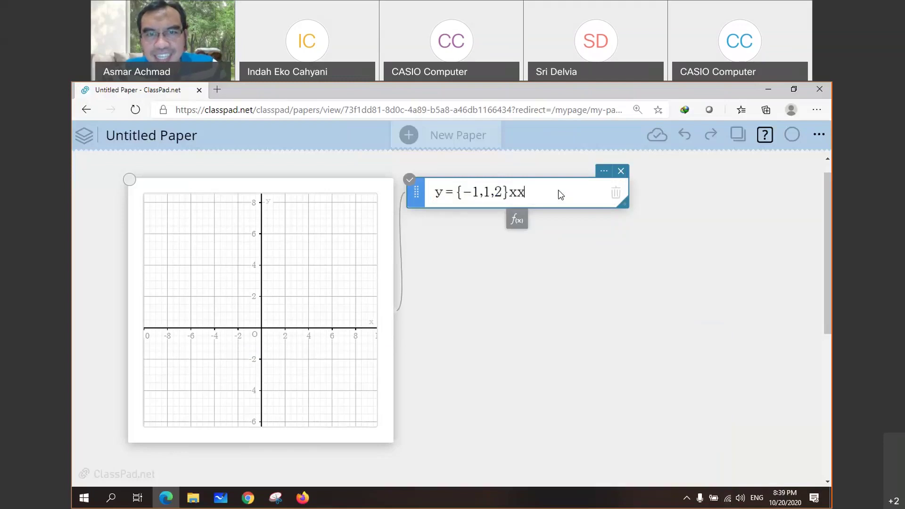
{"action": "key", "text": "Return"}
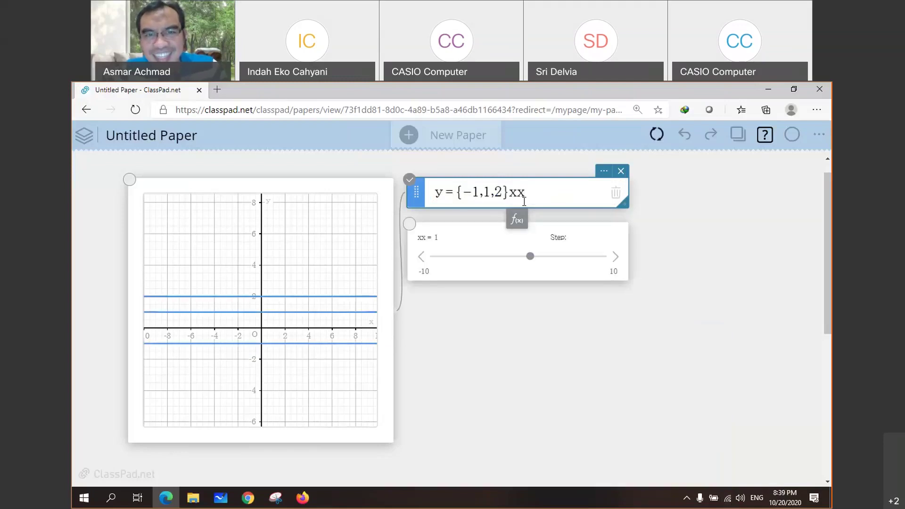
Step: Remove the extra x from the function y = {-1,1,2}xx, and delete the function from the graph
{"action": "left_click_drag", "start_coordinate": [527, 192], "coordinate": [519, 196]}
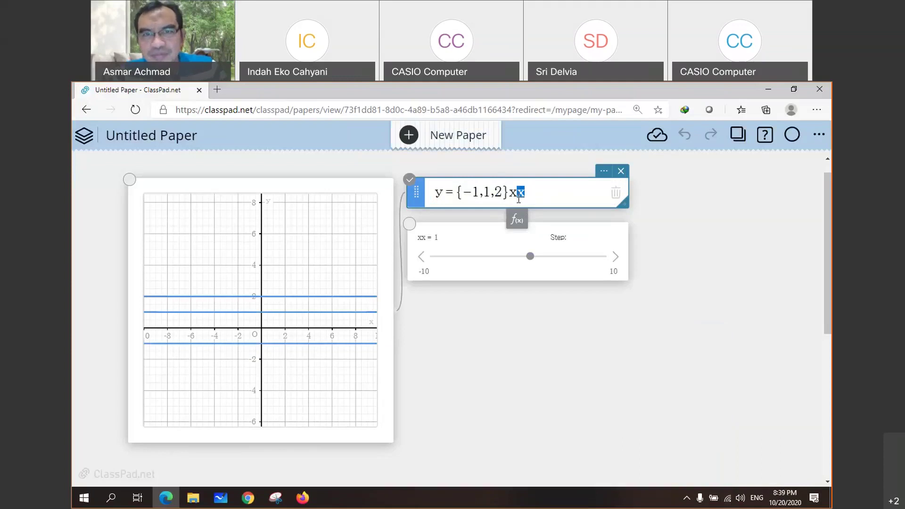
{"action": "key", "text": "BackSpace"}
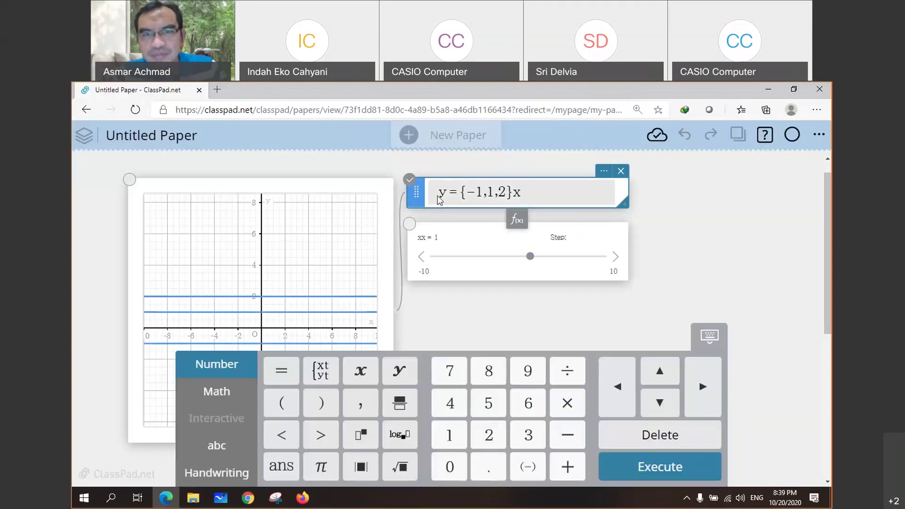
{"action": "left_click", "coordinate": [410, 332]}
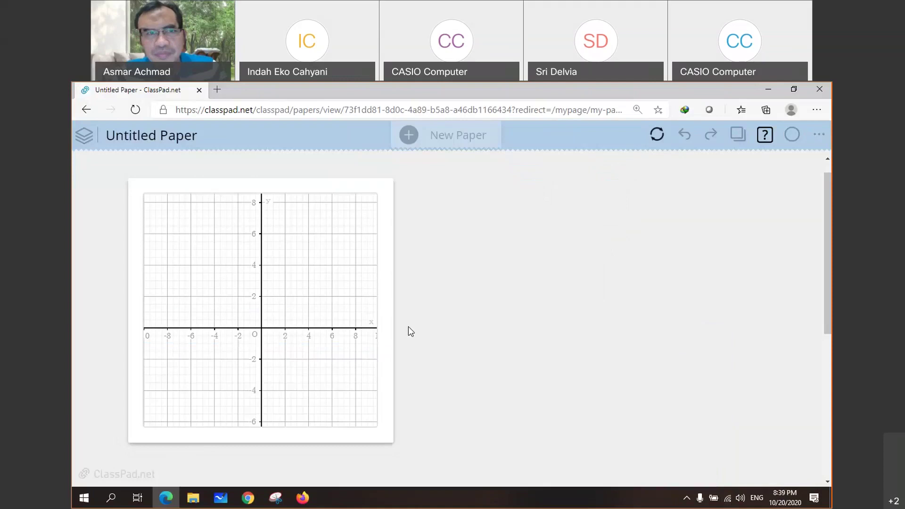
Step: Plot the quadratic family y = {-1,1}x² + {2,3}x - 1 on the empty graph
{"action": "left_click", "coordinate": [267, 425]}
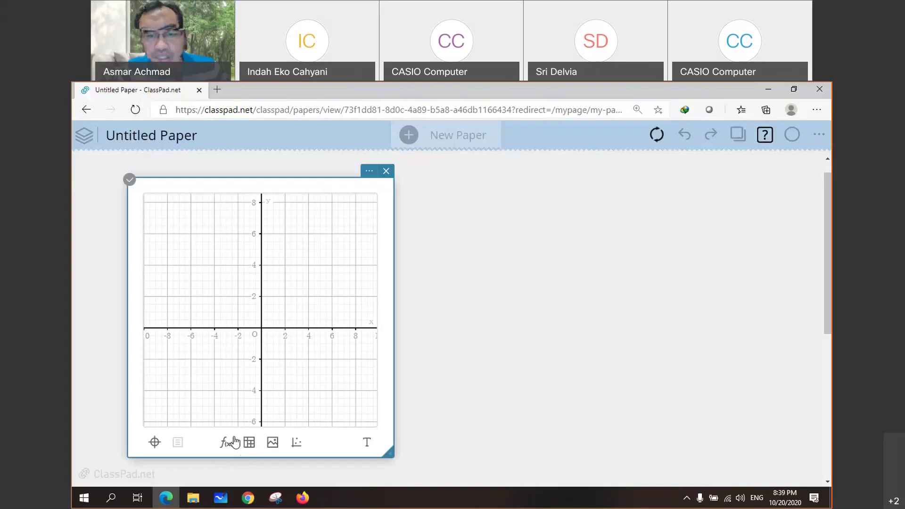
{"action": "left_click", "coordinate": [235, 442]}
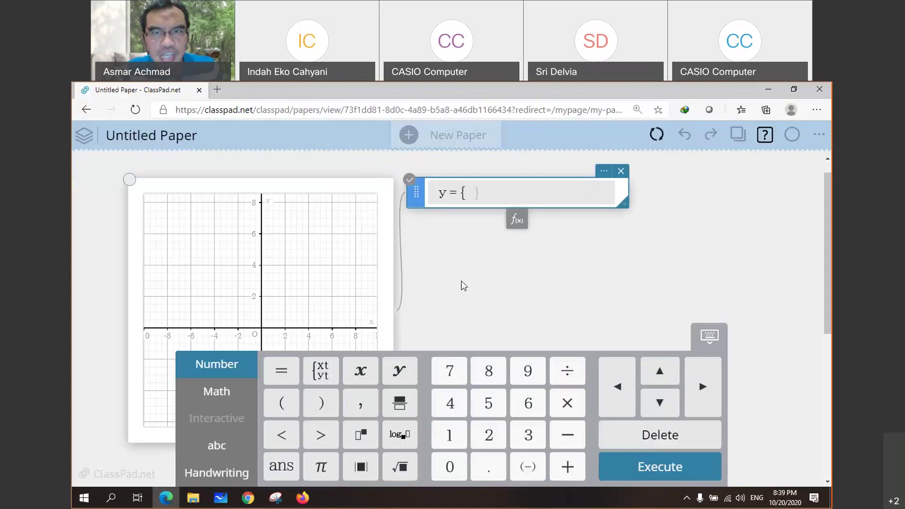
{"action": "type", "text": "-1,"}
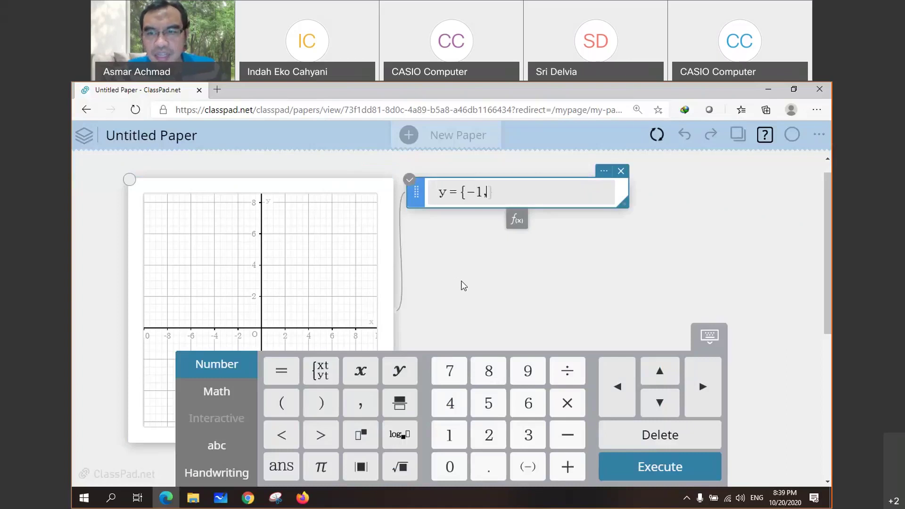
{"action": "type", "text": "1"}
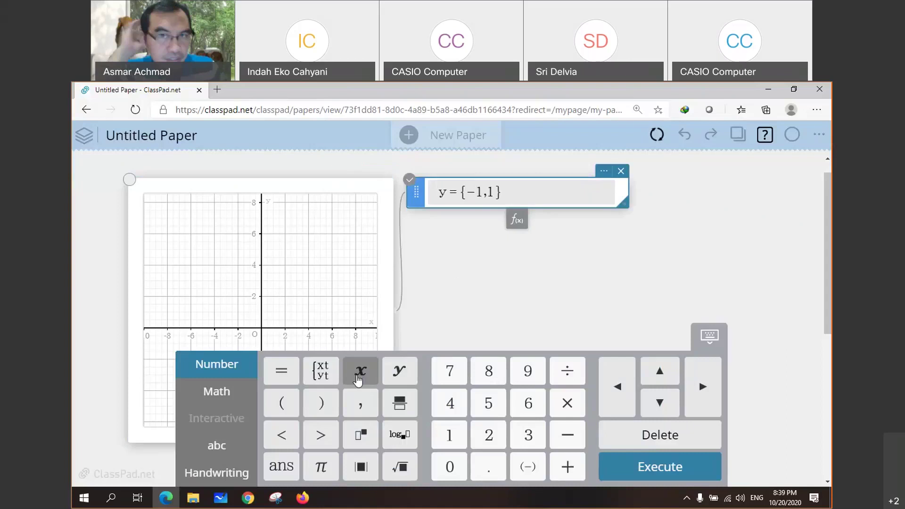
{"action": "left_click", "coordinate": [359, 380]}
{"action": "left_click", "coordinate": [360, 435]}
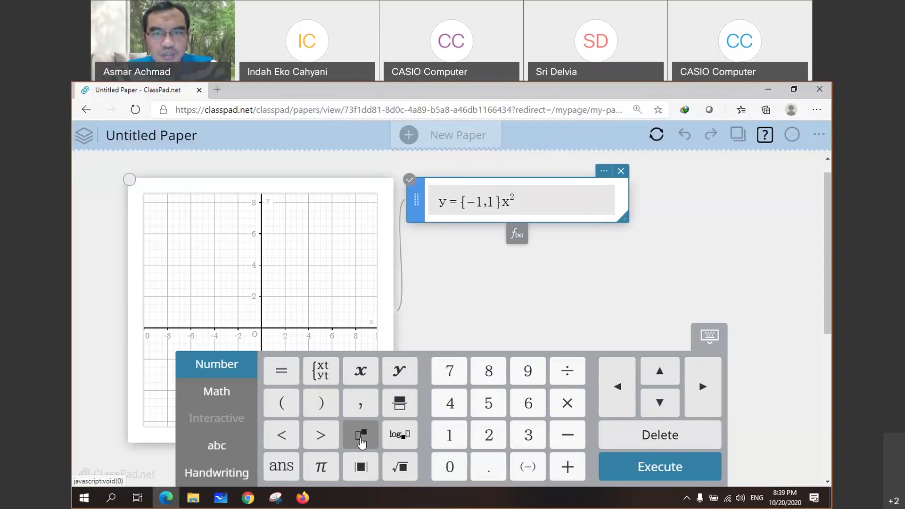
{"action": "type", "text": "+{2,3}x-1"}
{"action": "key", "text": "Return"}
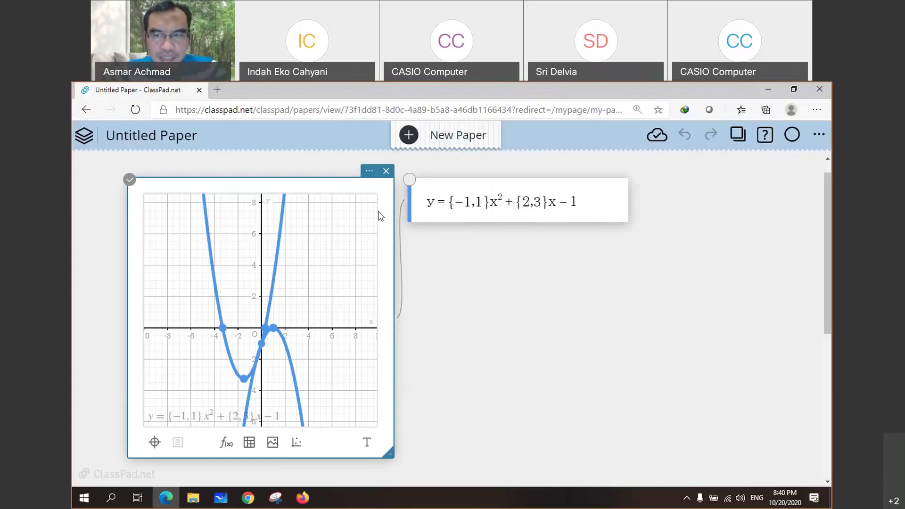
Step: Delete the quadratic family and add an empty function box to the graph
{"action": "left_click", "coordinate": [620, 190]}
{"action": "left_click", "coordinate": [620, 171]}
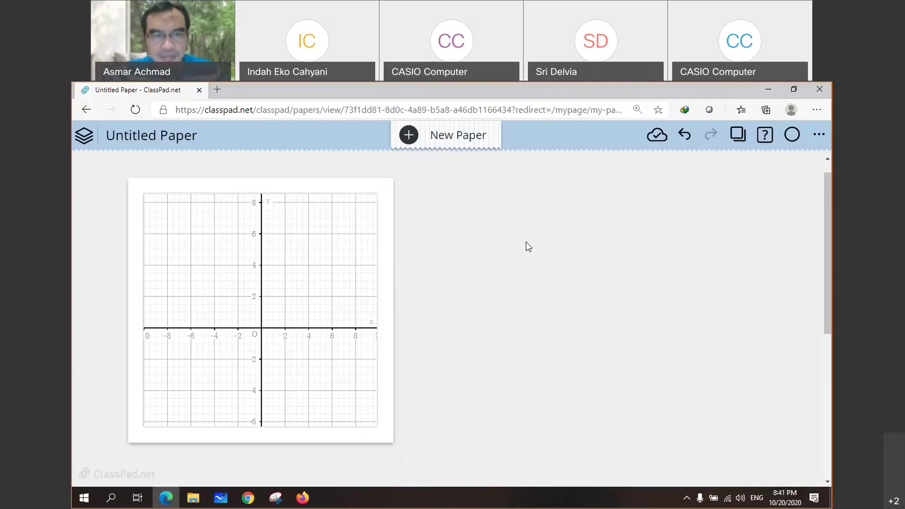
{"action": "left_click", "coordinate": [234, 440]}
{"action": "left_click", "coordinate": [513, 258]}
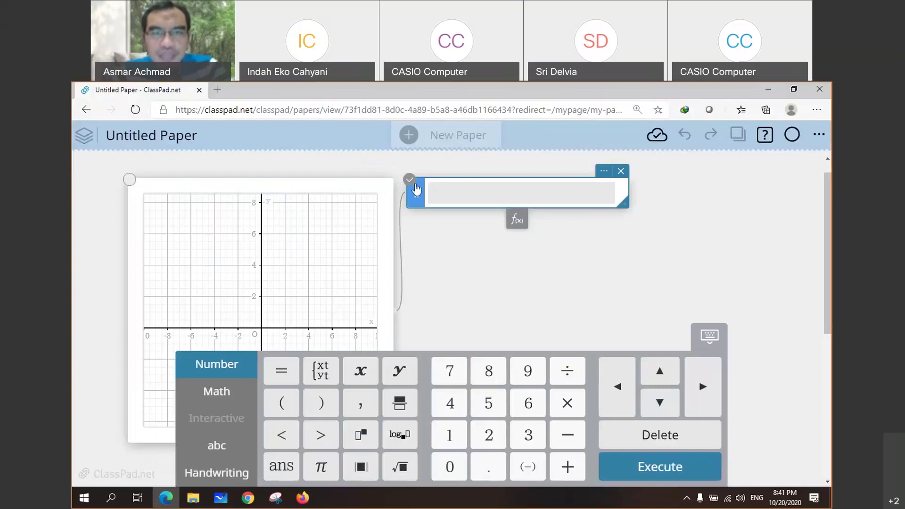
Step: Move the empty function box farther from the graph, and shift the graph and return it to its place
{"action": "left_click_drag", "start_coordinate": [416, 189], "coordinate": [456, 187]}
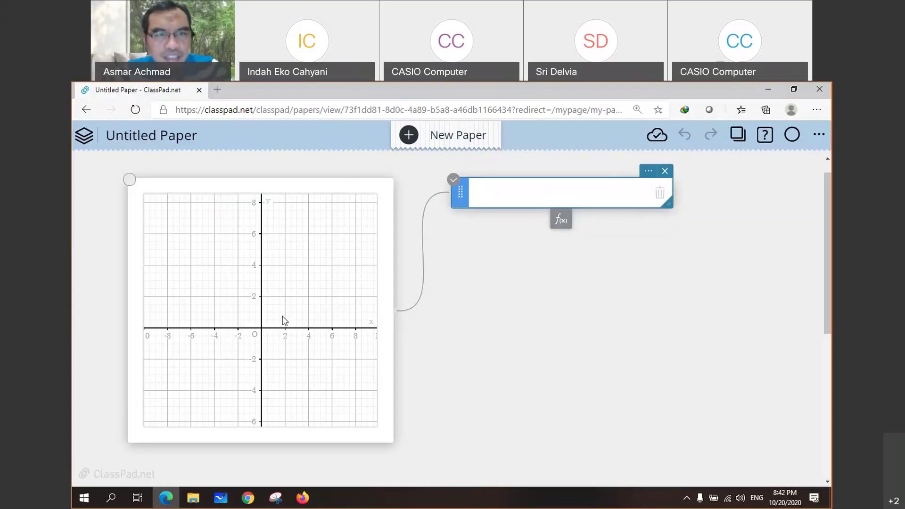
{"action": "left_click_drag", "start_coordinate": [285, 320], "coordinate": [282, 298]}
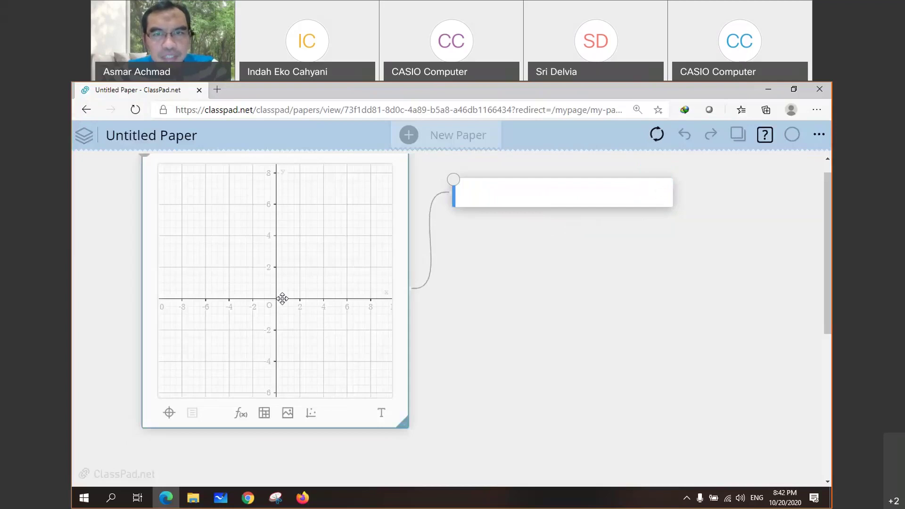
{"action": "left_click_drag", "start_coordinate": [282, 299], "coordinate": [278, 315]}
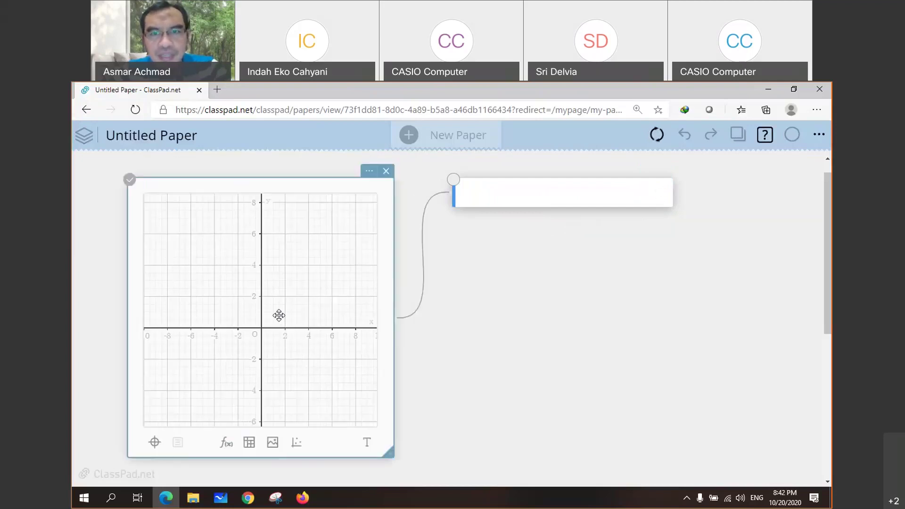
Step: Insert the parametric equation template in the empty function box and set its x-equation to 5cos(t)
{"action": "left_click", "coordinate": [512, 201]}
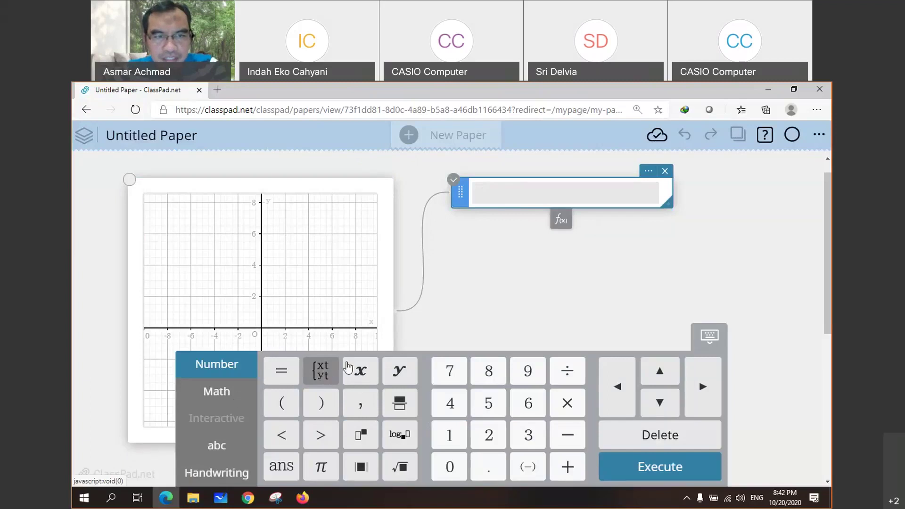
{"action": "left_click", "coordinate": [322, 372]}
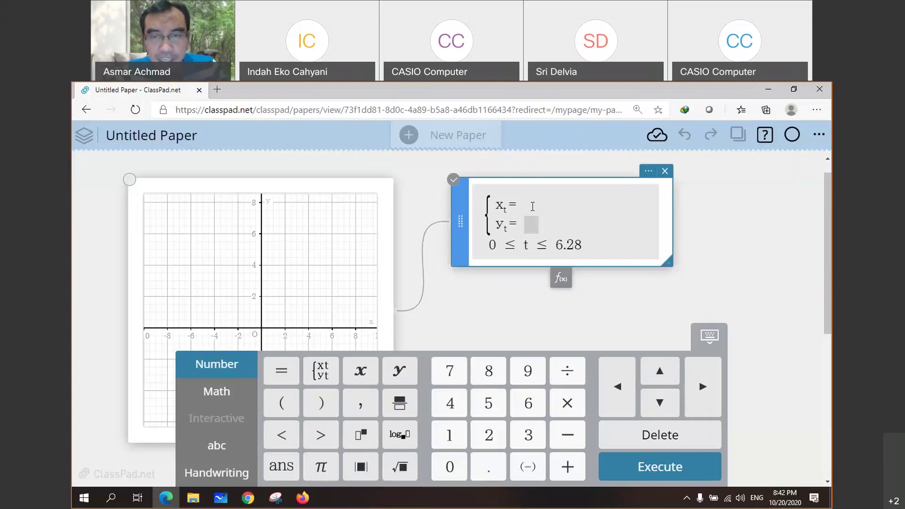
{"action": "type", "text": "5"}
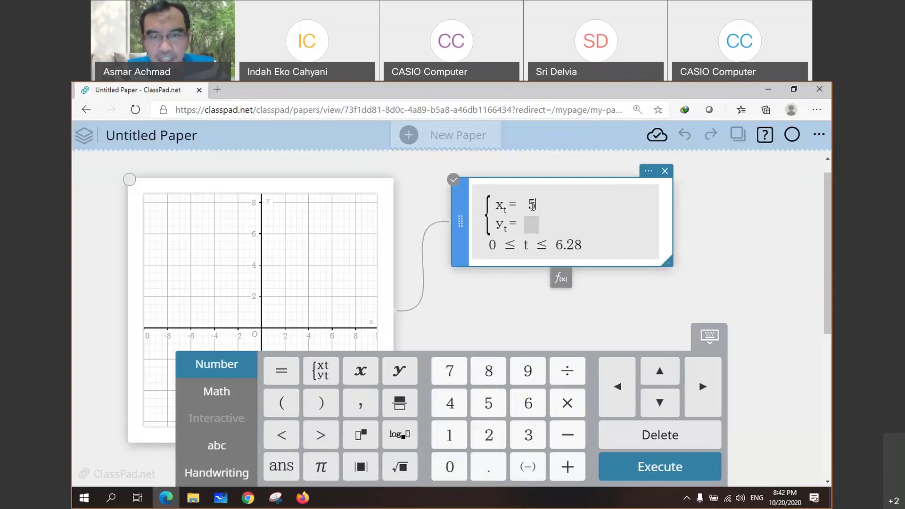
{"action": "left_click", "coordinate": [216, 391]}
{"action": "left_click", "coordinate": [449, 434]}
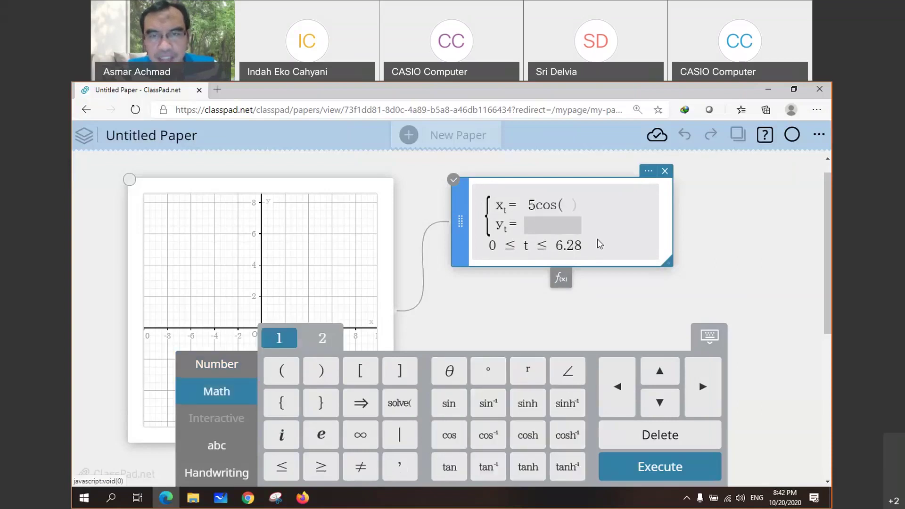
{"action": "type", "text": "t"}
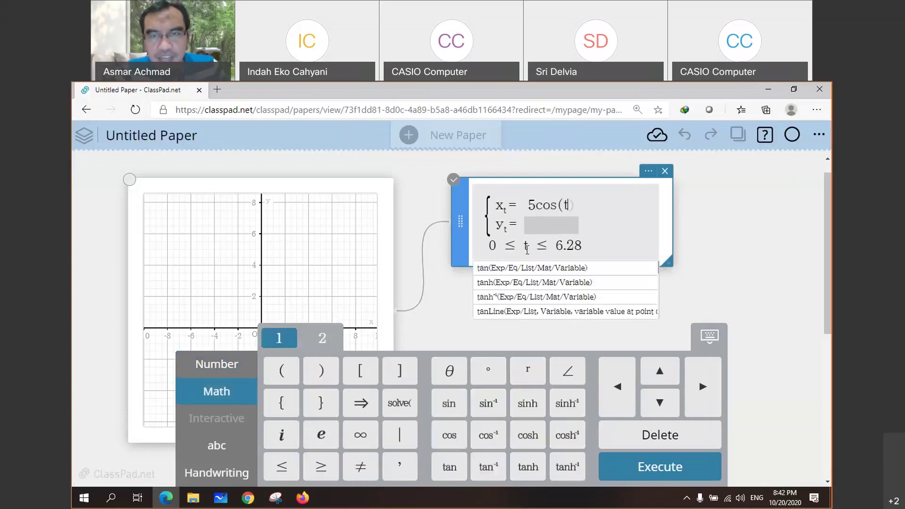
{"action": "type", "text": ")"}
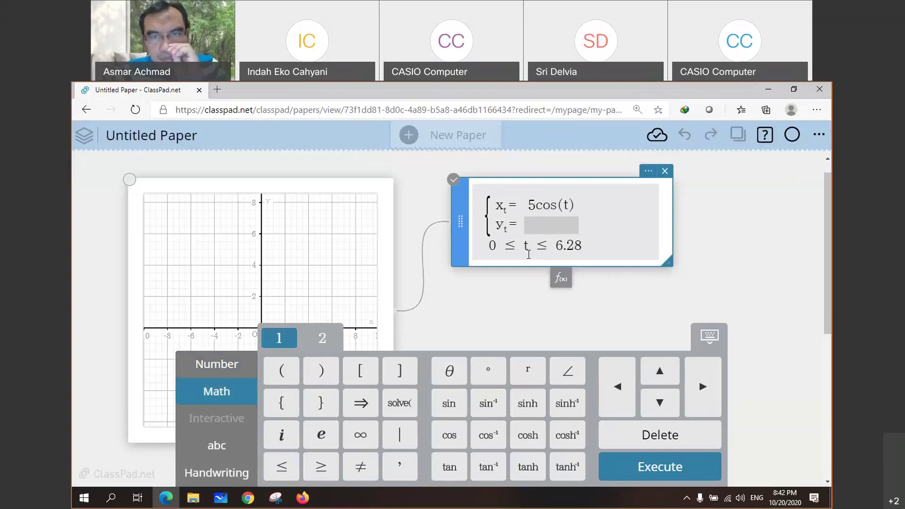
Step: Set the y-equation of the parametric pair to 5sin(t)
{"action": "left_click", "coordinate": [540, 225]}
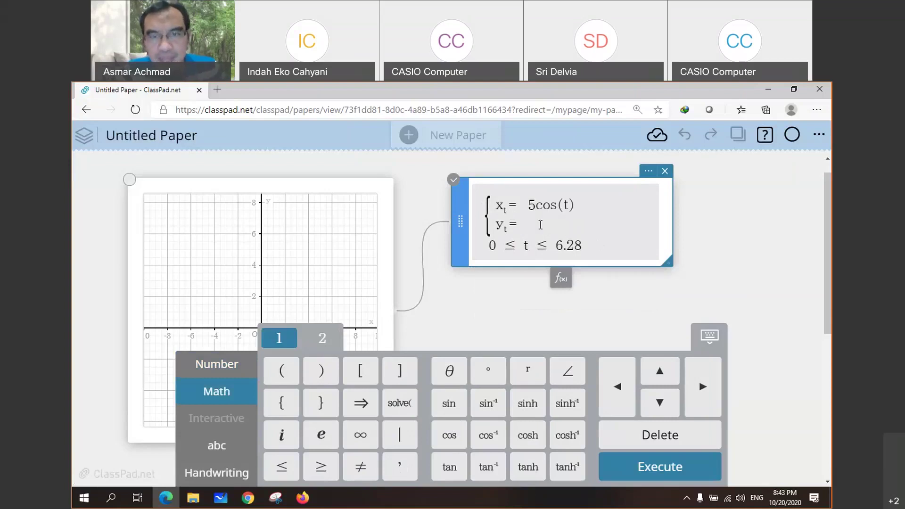
{"action": "type", "text": "5"}
{"action": "left_click", "coordinate": [451, 410]}
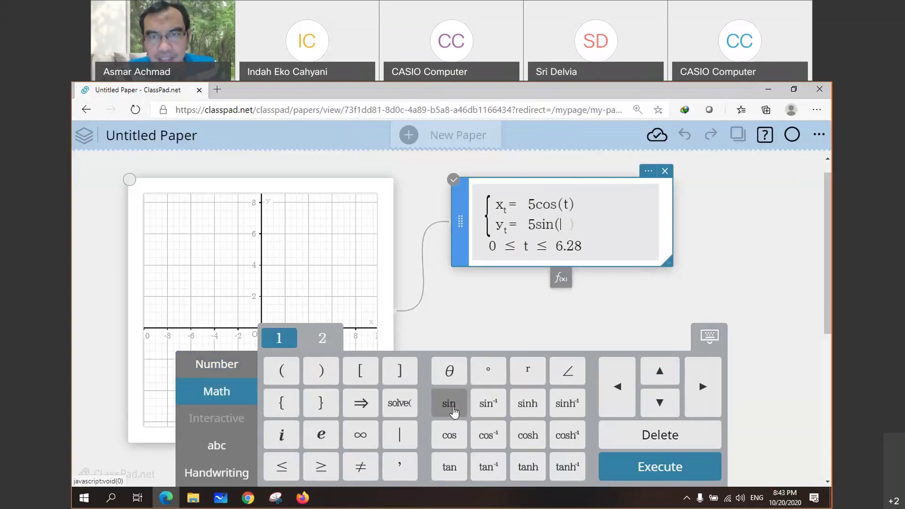
{"action": "type", "text": "t"}
{"action": "key", "text": "Right"}
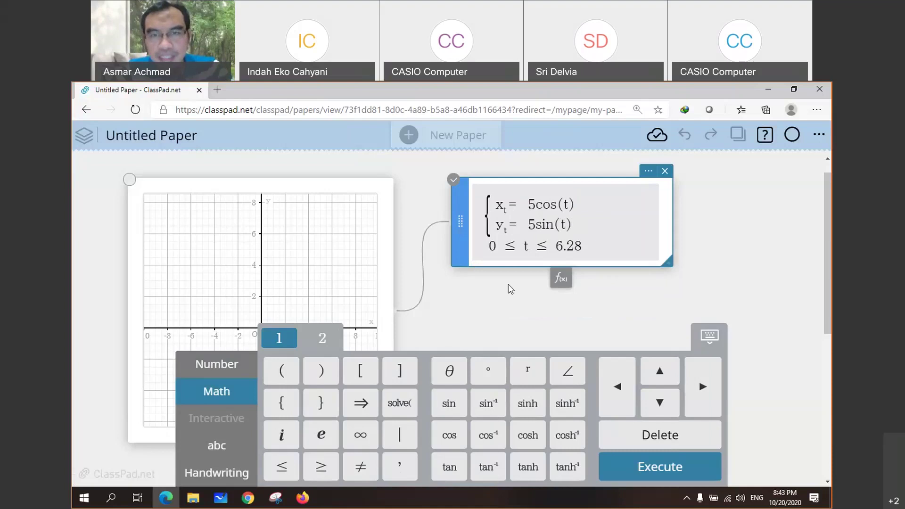
Step: Set the upper limit of t to 10, plot the parametric curve, and move the graph slightly closer to its equation box
{"action": "double_click", "coordinate": [559, 247]}
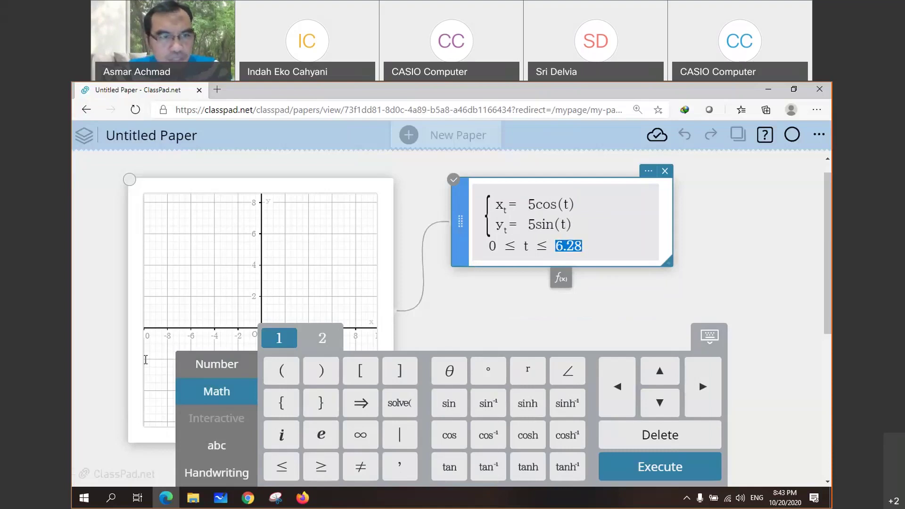
{"action": "left_click", "coordinate": [217, 364]}
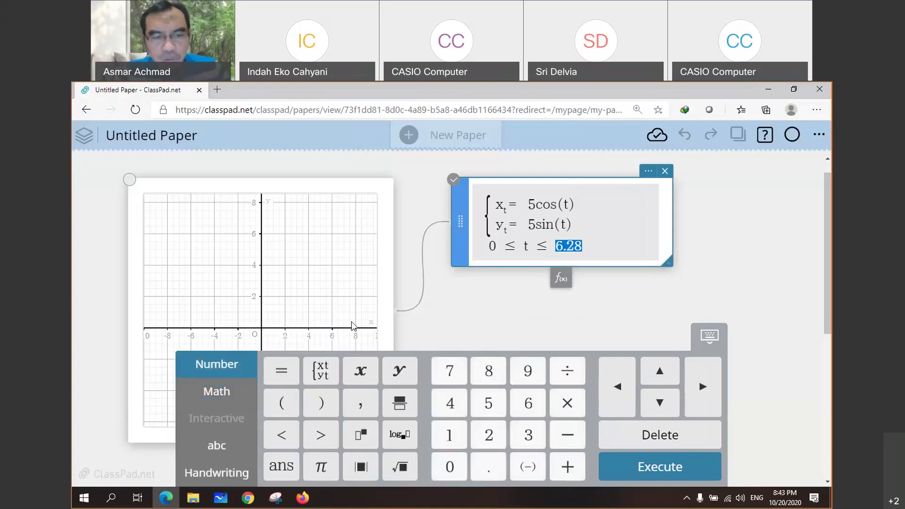
{"action": "type", "text": "10"}
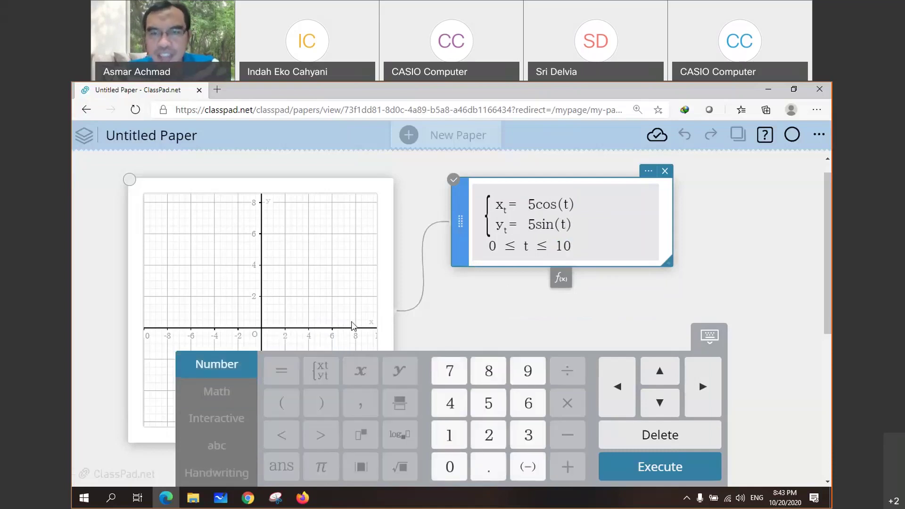
{"action": "left_click", "coordinate": [353, 326]}
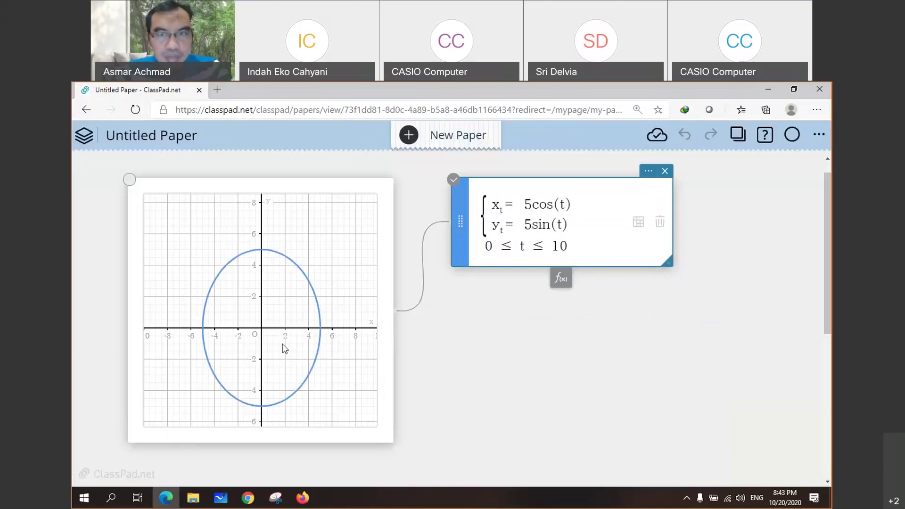
{"action": "left_click", "coordinate": [302, 348]}
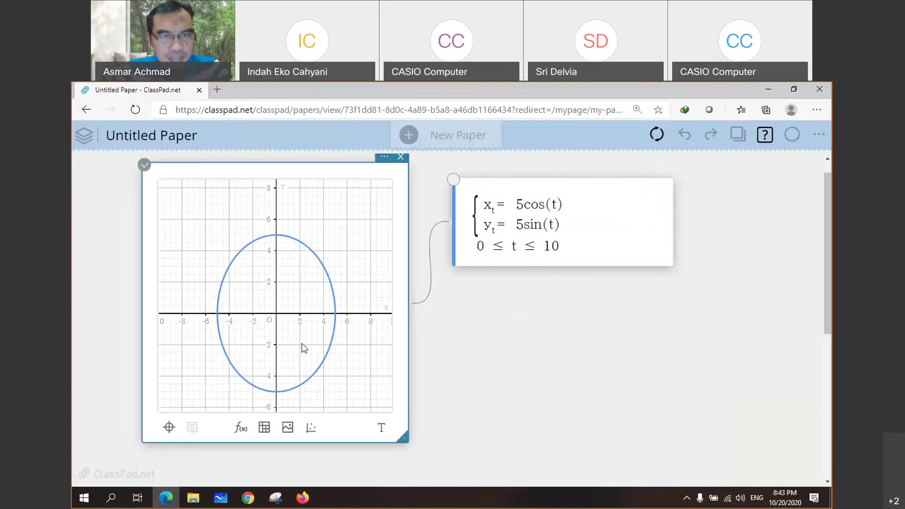
{"action": "left_click", "coordinate": [555, 253]}
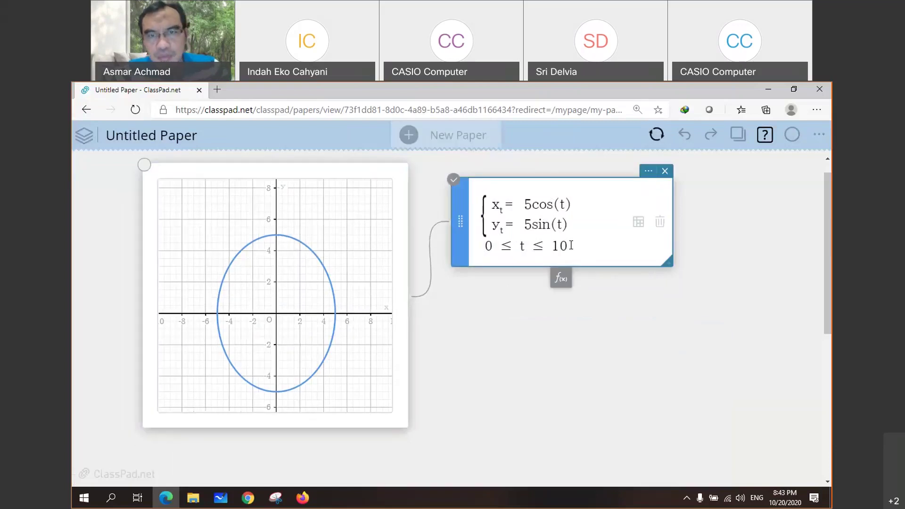
{"action": "left_click", "coordinate": [558, 257]}
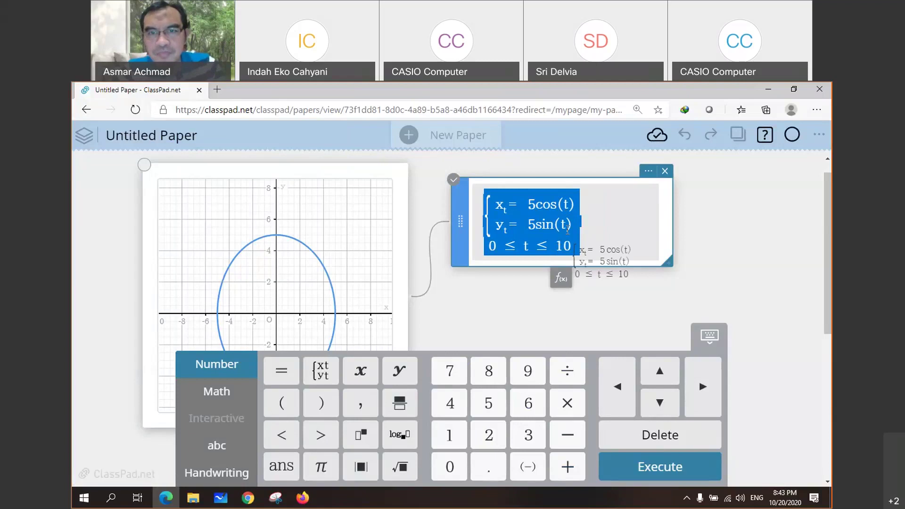
{"action": "left_click", "coordinate": [545, 253]}
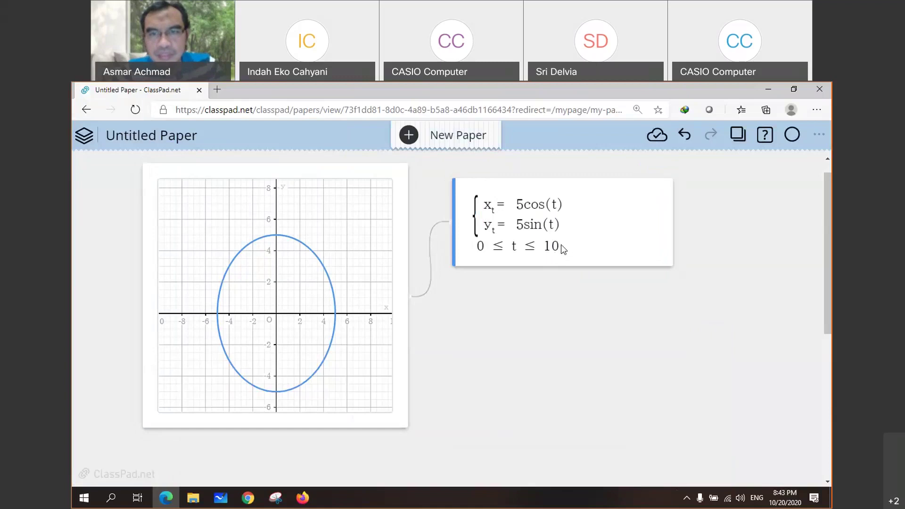
{"action": "left_click", "coordinate": [556, 253]}
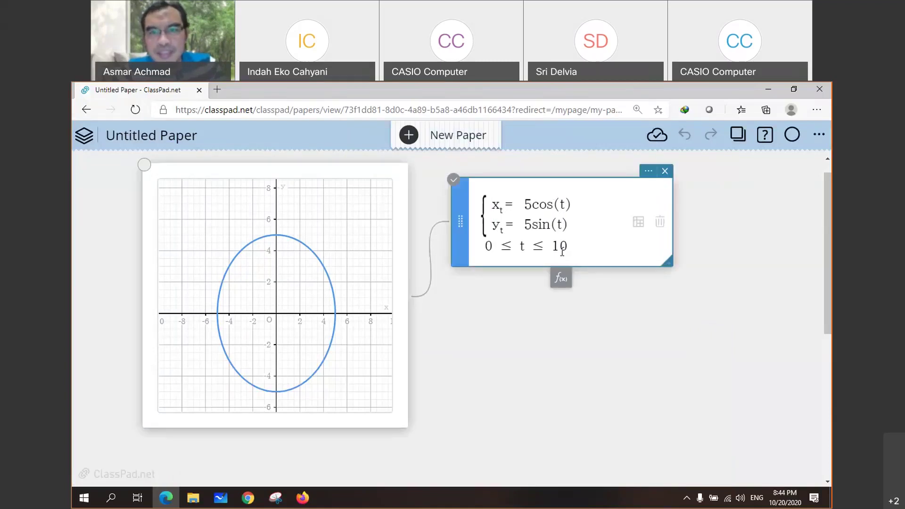
{"action": "left_click", "coordinate": [585, 246]}
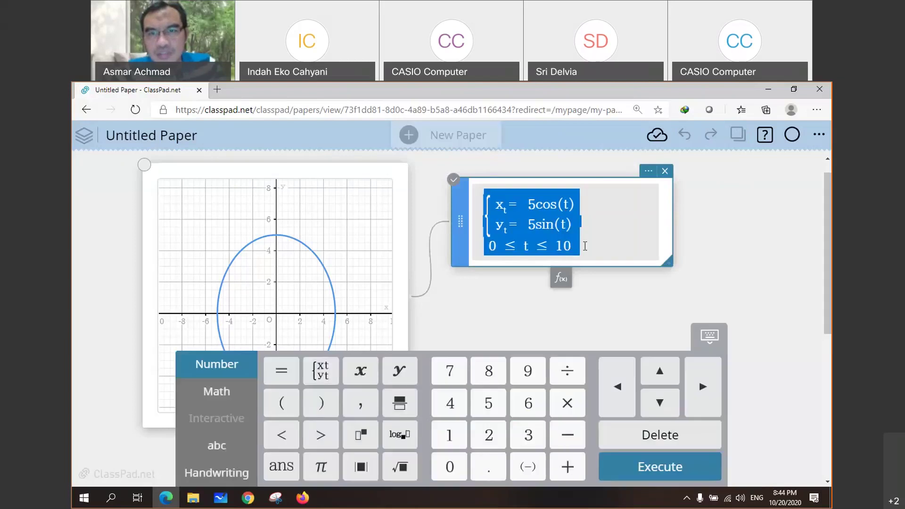
{"action": "left_click_drag", "start_coordinate": [584, 246], "coordinate": [557, 248]}
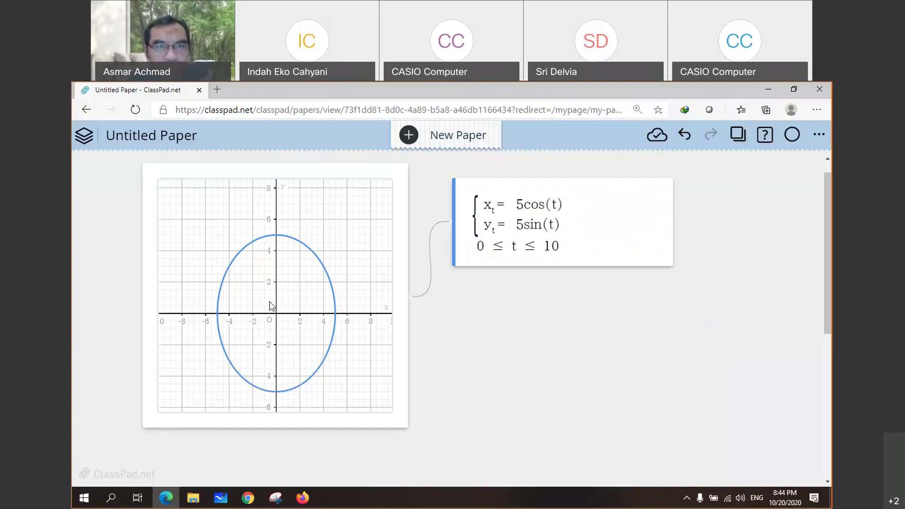
Step: Try to set the y-range of the graph window to -10 through 10
{"action": "left_click", "coordinate": [394, 171]}
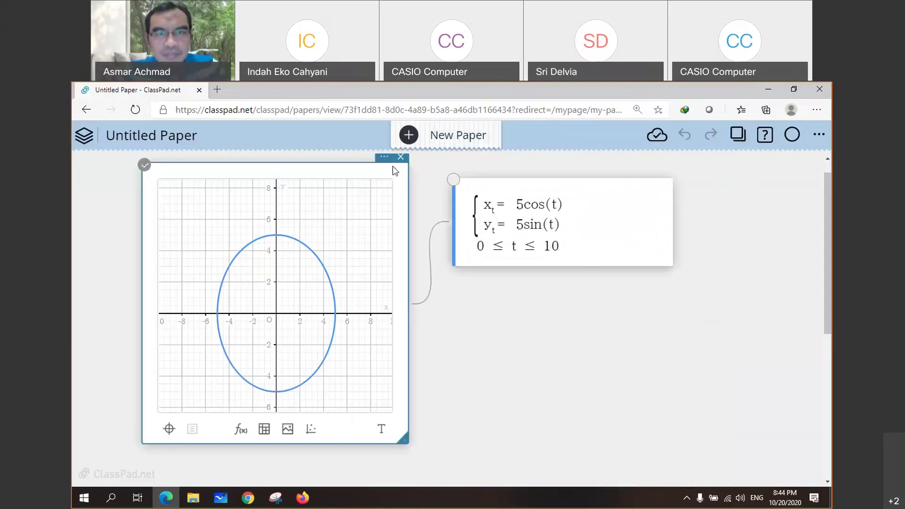
{"action": "left_click", "coordinate": [384, 158]}
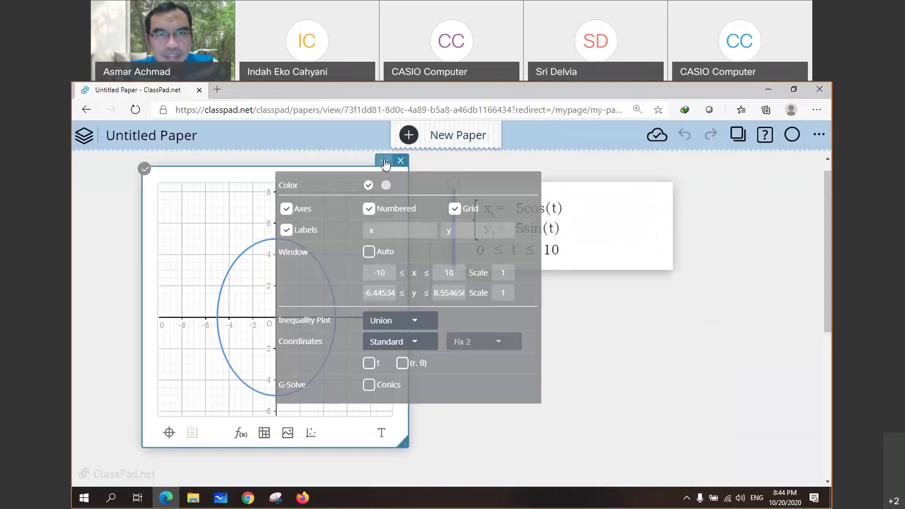
{"action": "left_click", "coordinate": [393, 292]}
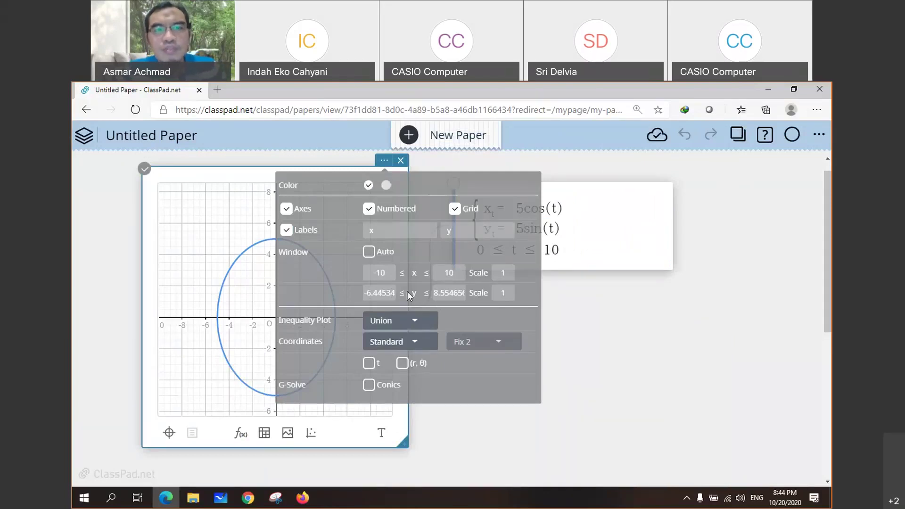
{"action": "key", "text": "ctrl+a"}
{"action": "type", "text": "-10"}
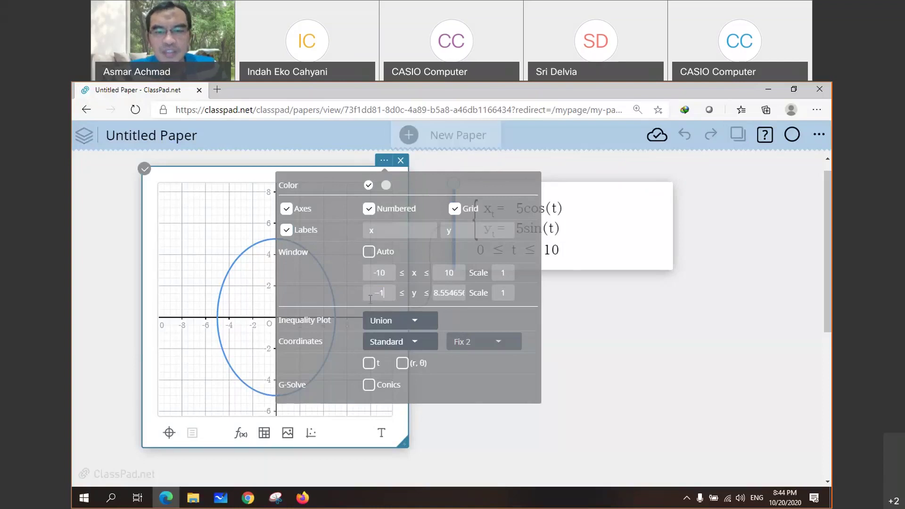
{"action": "left_click", "coordinate": [446, 289]}
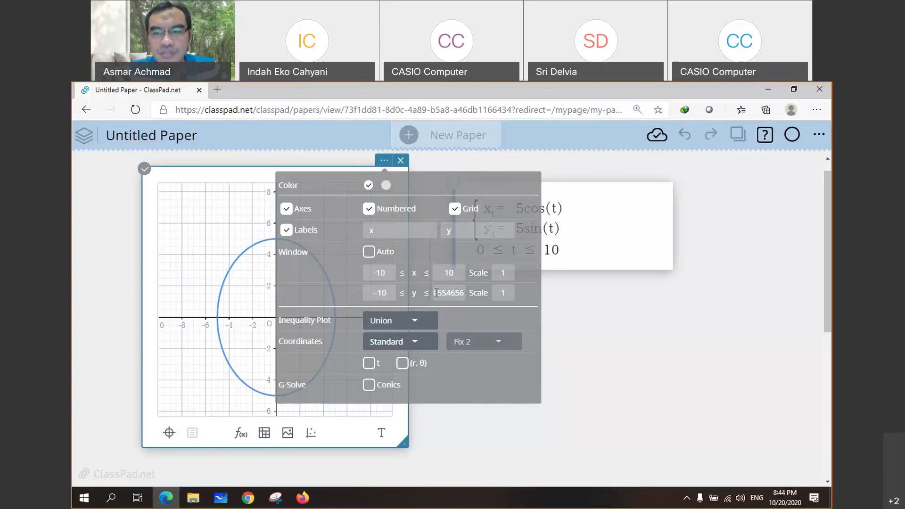
{"action": "left_click", "coordinate": [471, 294]}
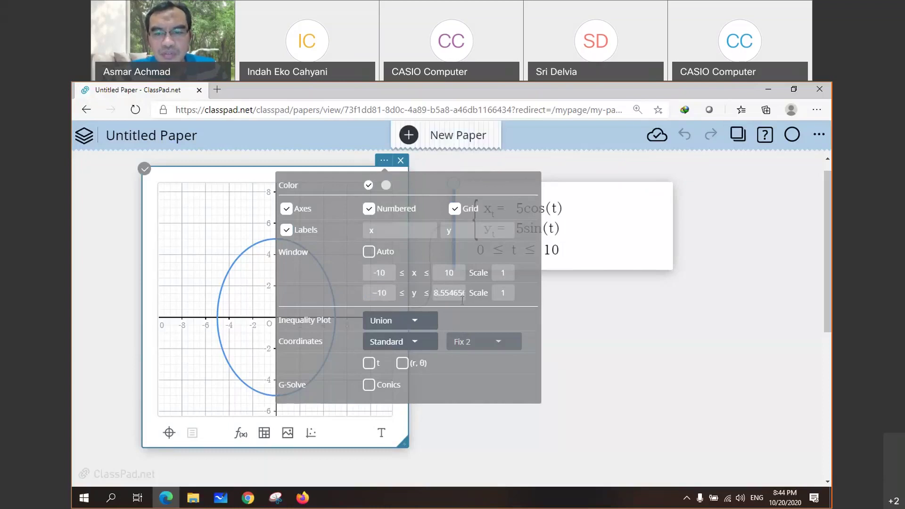
{"action": "double_click", "coordinate": [462, 297]}
{"action": "type", "text": "10"}
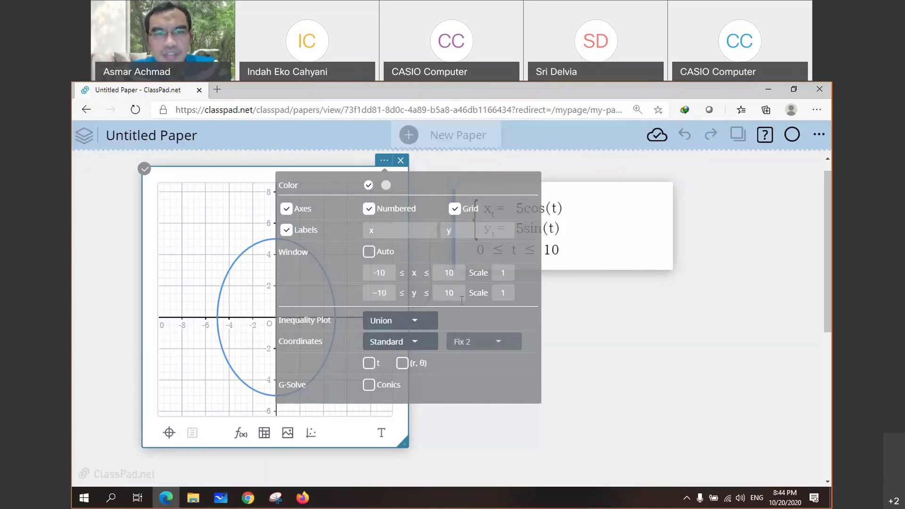
{"action": "key", "text": "Return"}
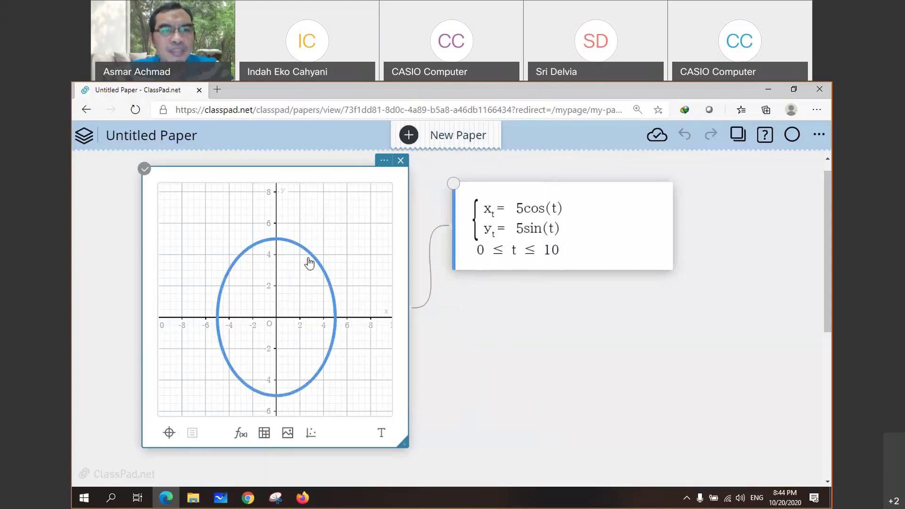
Step: Set the graph window's y minimum to -10 and y maximum to 10, and apply the new range
{"action": "left_click", "coordinate": [384, 161]}
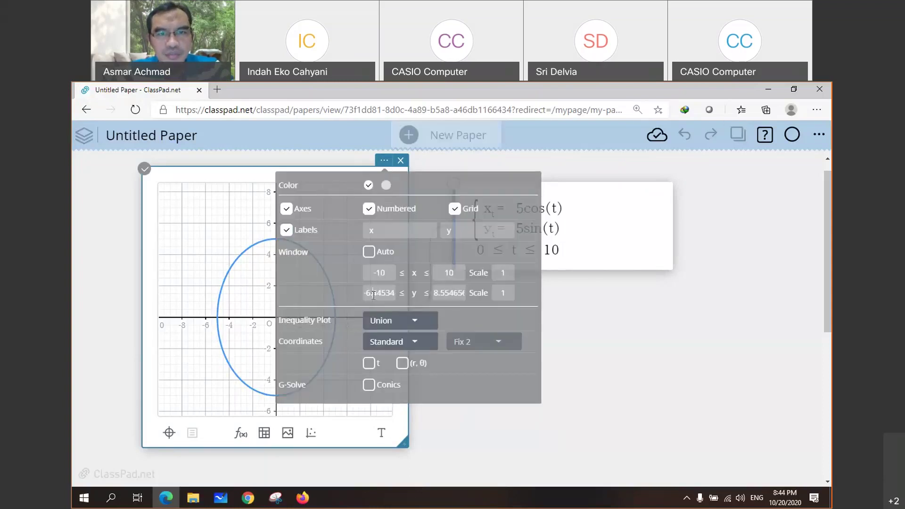
{"action": "left_click_drag", "start_coordinate": [364, 297], "coordinate": [391, 296]}
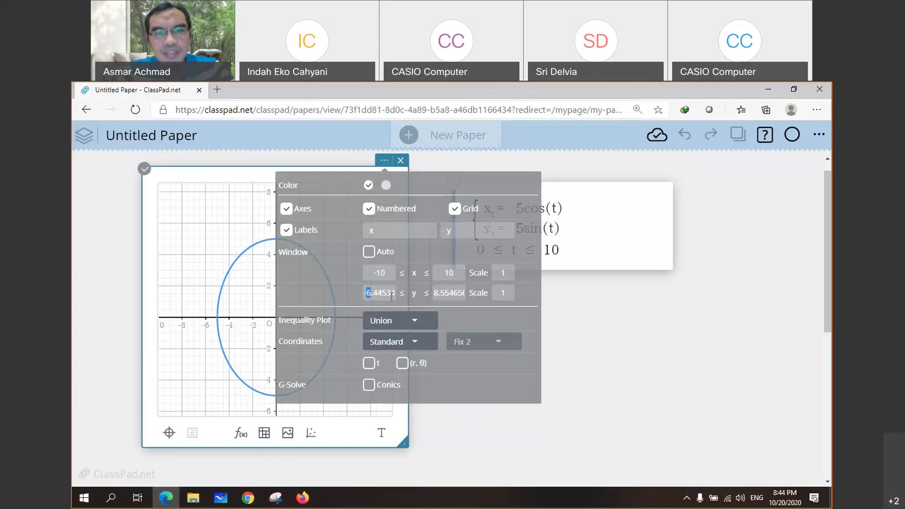
{"action": "left_click", "coordinate": [367, 298]}
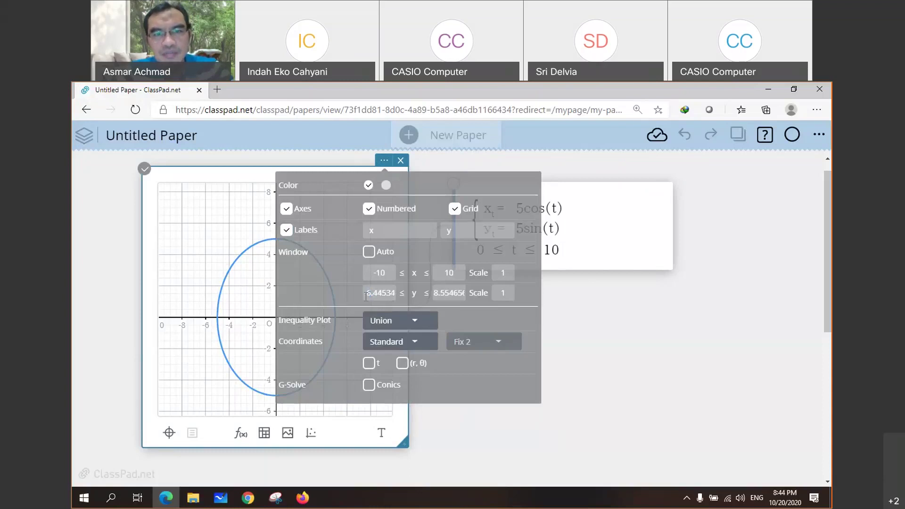
{"action": "left_click", "coordinate": [367, 296]}
{"action": "left_click", "coordinate": [426, 303]}
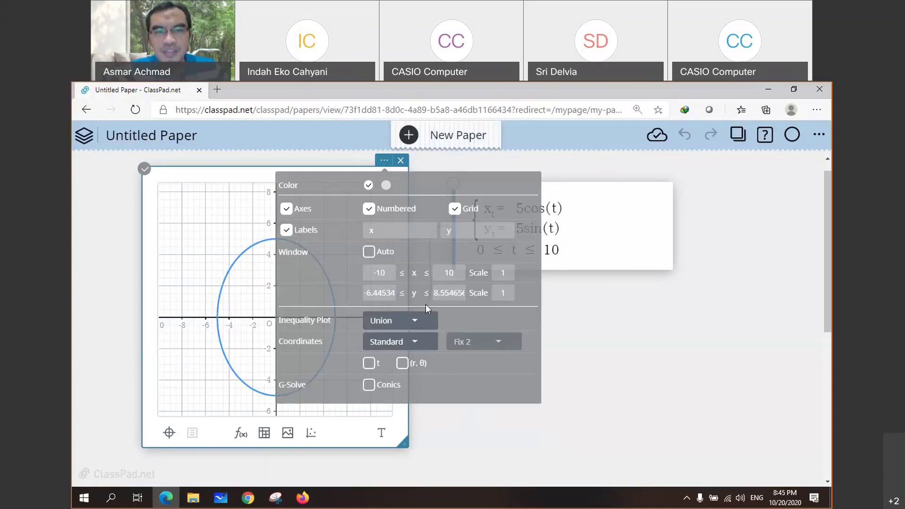
{"action": "left_click", "coordinate": [373, 293]}
{"action": "type", "text": "-10"}
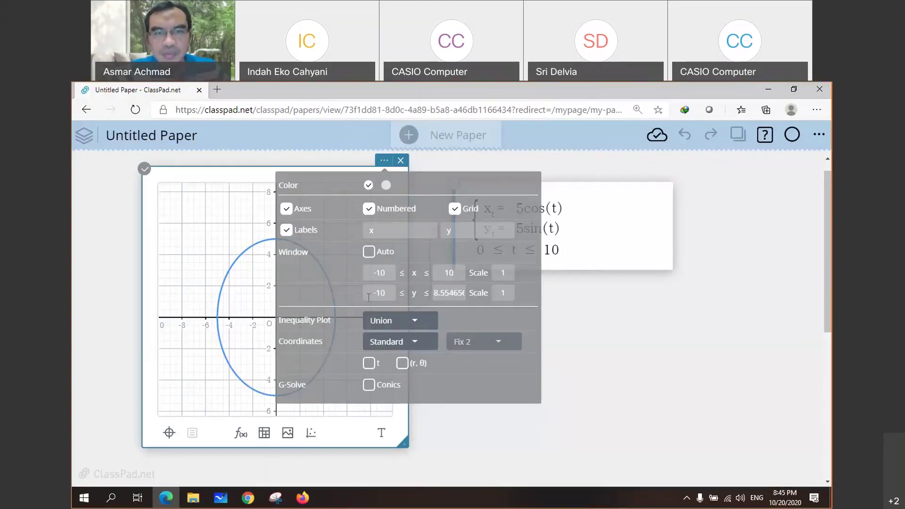
{"action": "left_click", "coordinate": [447, 293]}
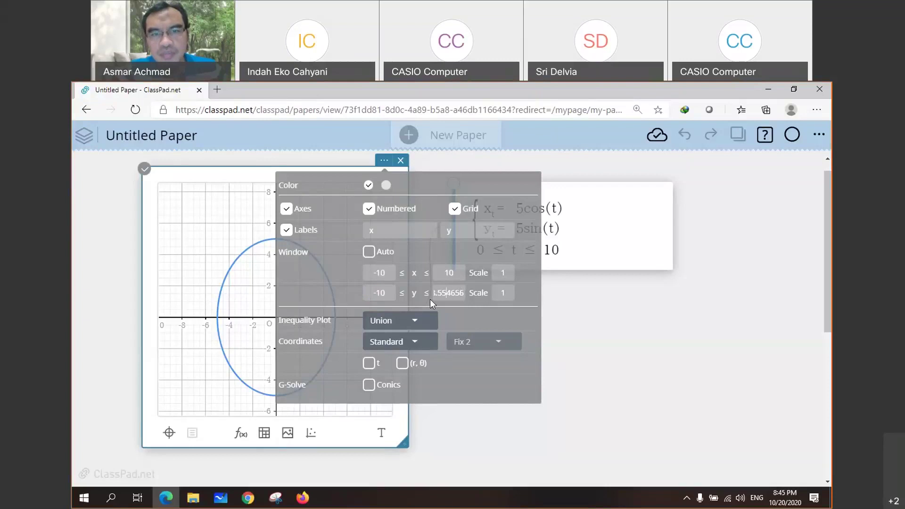
{"action": "double_click", "coordinate": [438, 298]}
{"action": "type", "text": "10"}
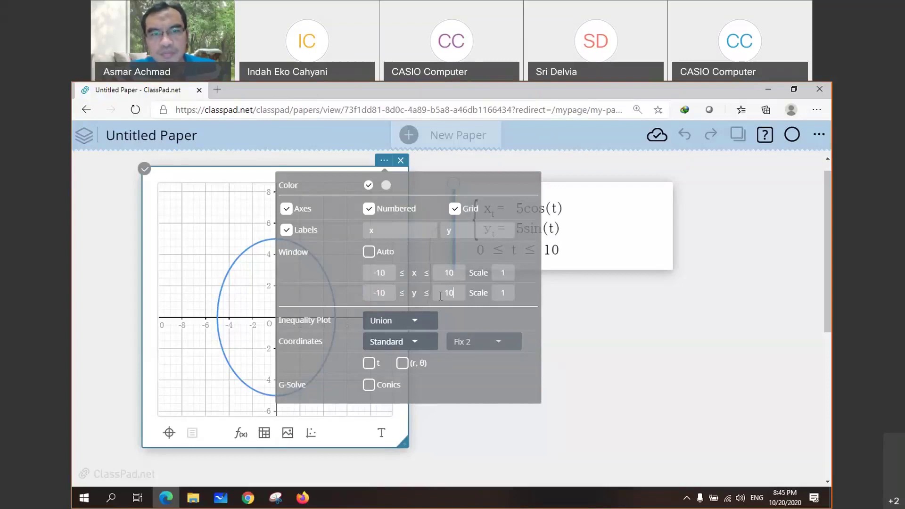
{"action": "key", "text": "Return"}
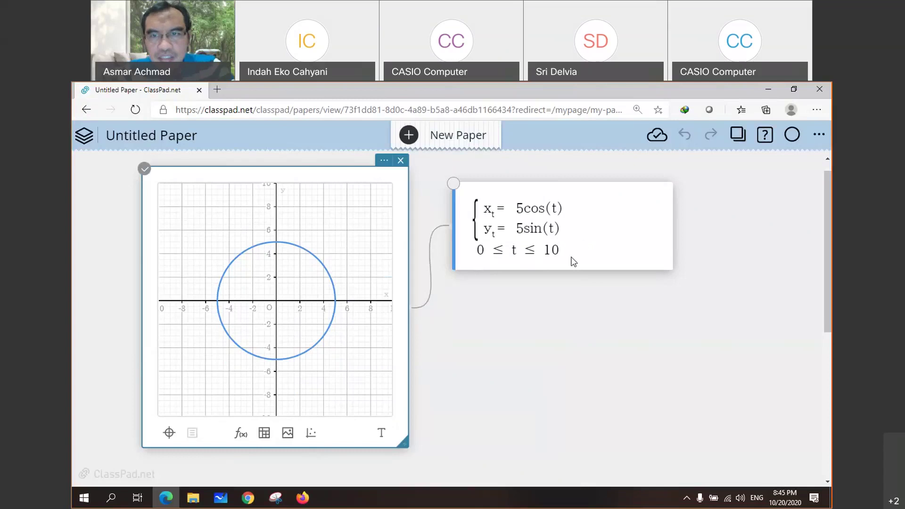
Step: Add a second function box below the first with the parametric equation template and set its x-equation to 5cos(t)
{"action": "left_click", "coordinate": [630, 263]}
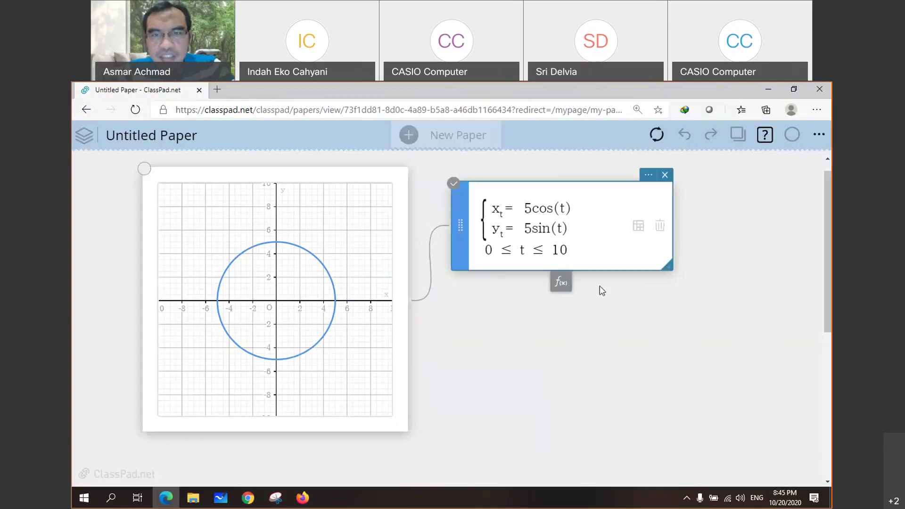
{"action": "left_click", "coordinate": [561, 282]}
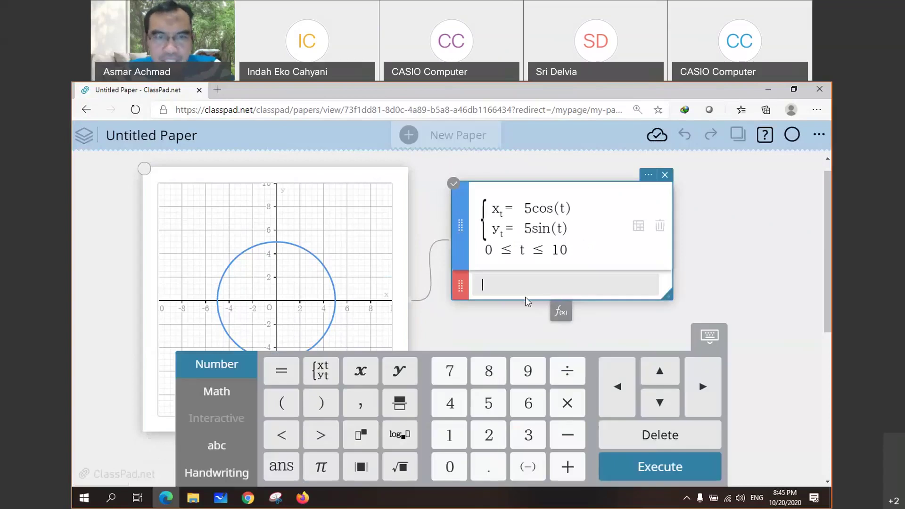
{"action": "left_click", "coordinate": [322, 373]}
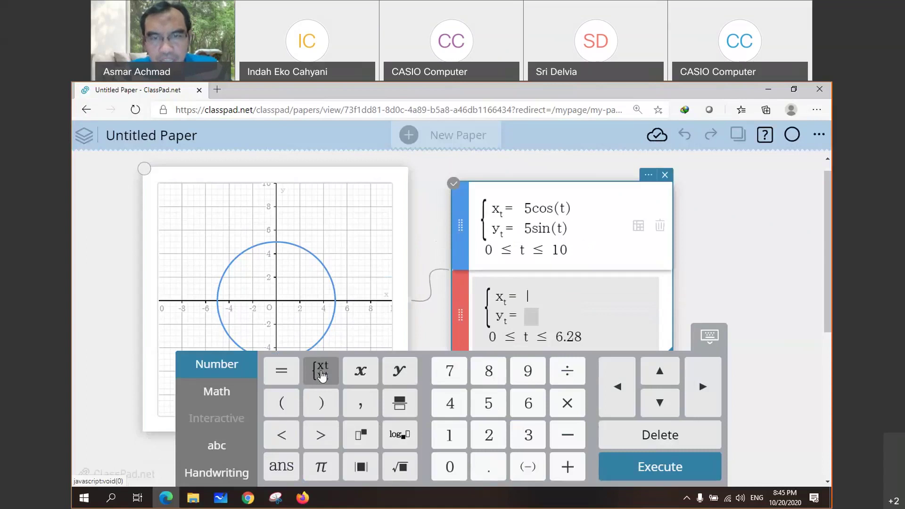
{"action": "type", "text": "5"}
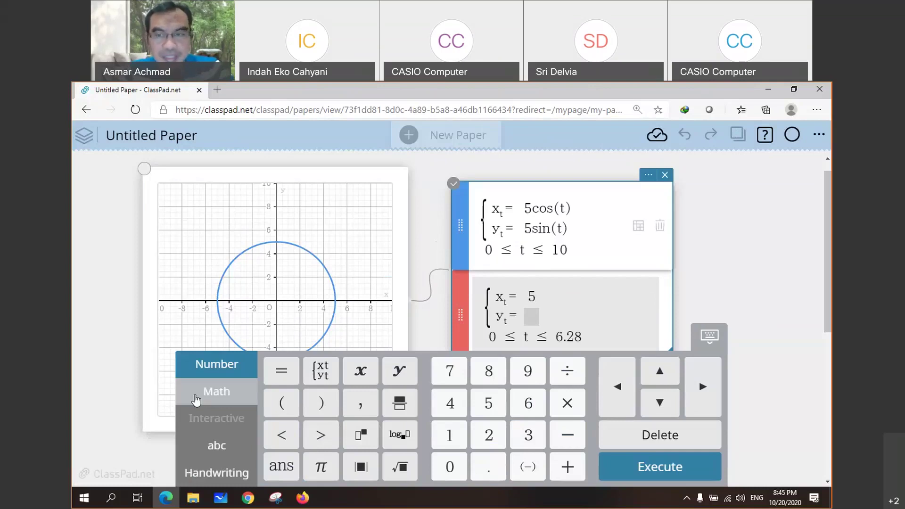
{"action": "left_click", "coordinate": [196, 399]}
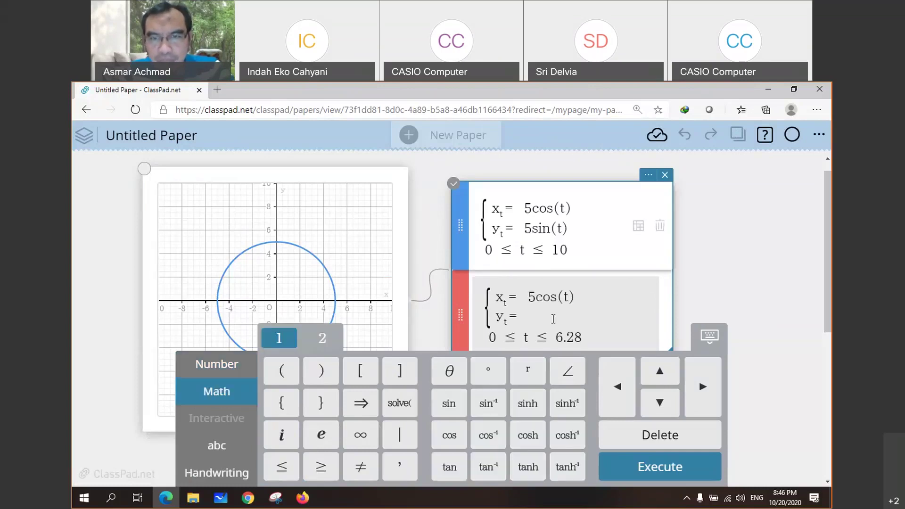
Step: Set the second parametric equation's y to 3sin(t) and plot the curve
{"action": "type", "text": "3sin(t)"}
{"action": "key", "text": "Return"}
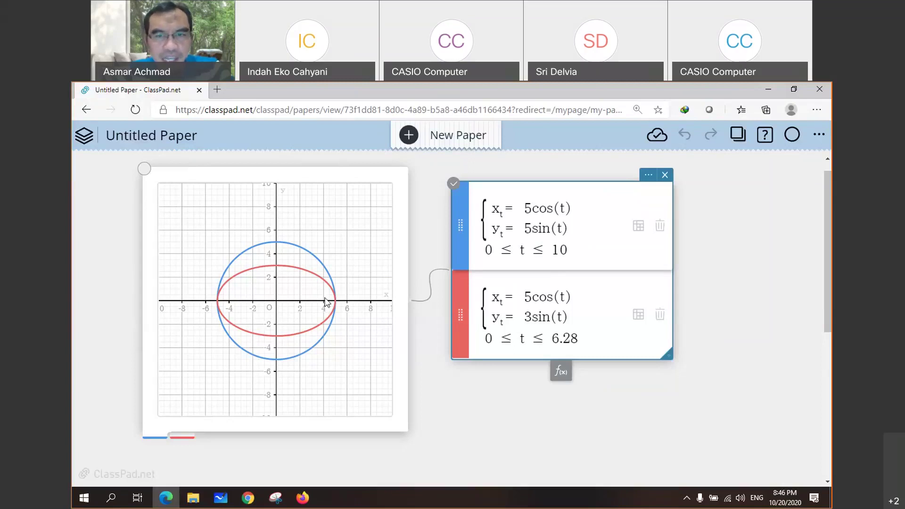
Step: Add a third parametric equation with x = t² and y = t-1 below the others and plot it
{"action": "left_click", "coordinate": [561, 374]}
{"action": "left_click", "coordinate": [334, 386]}
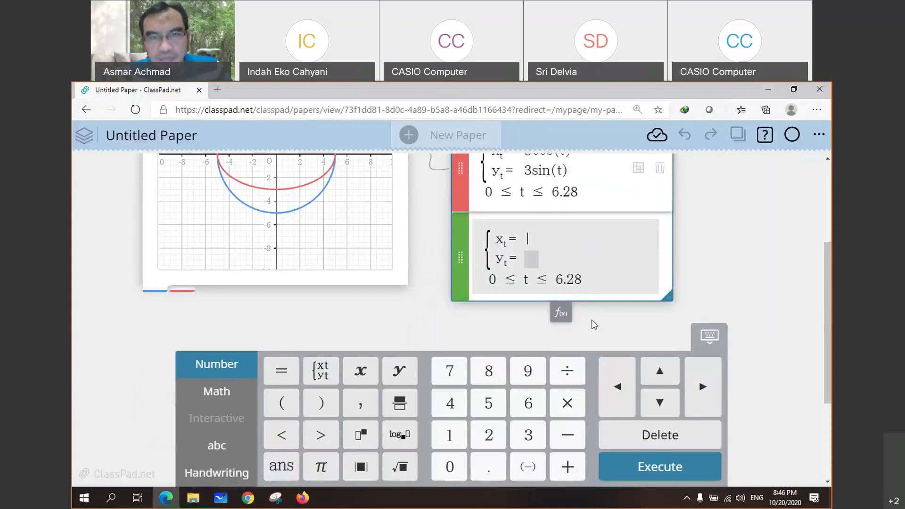
{"action": "type", "text": "t"}
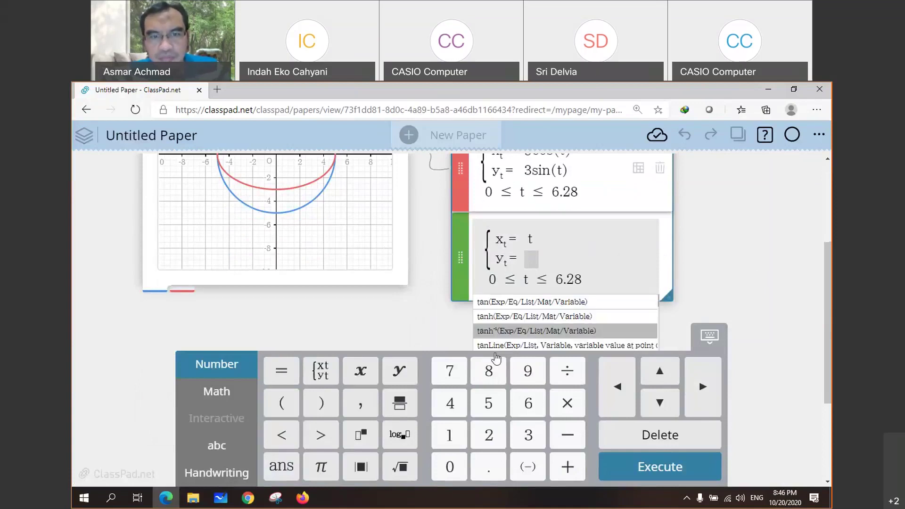
{"action": "left_click", "coordinate": [363, 444]}
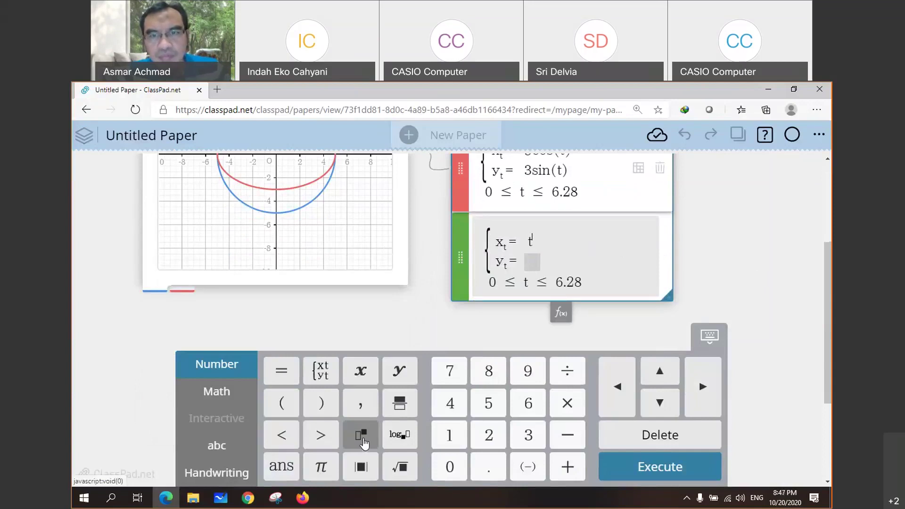
{"action": "type", "text": "2"}
{"action": "left_click", "coordinate": [537, 265]}
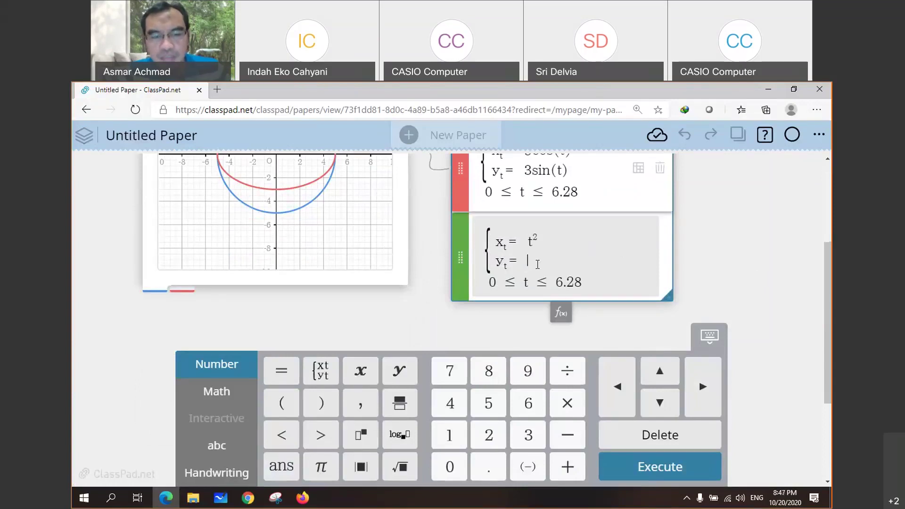
{"action": "type", "text": "t"}
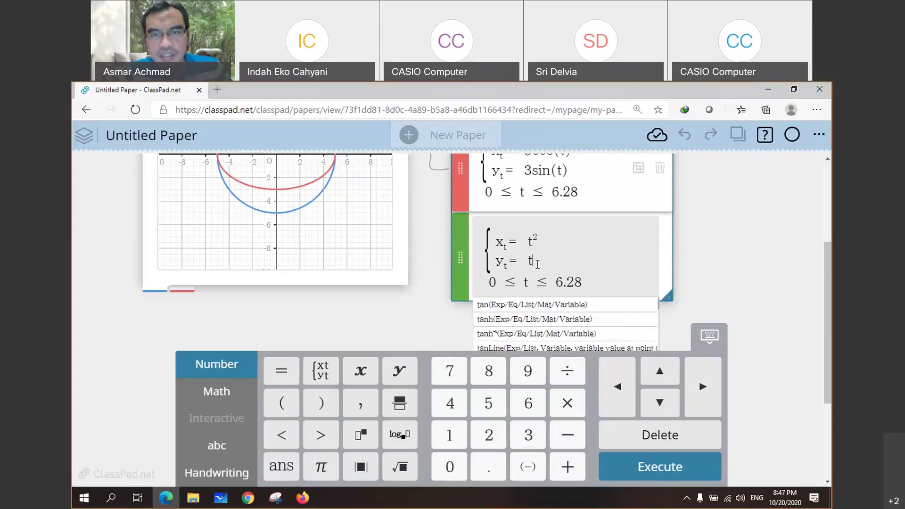
{"action": "type", "text": "-1"}
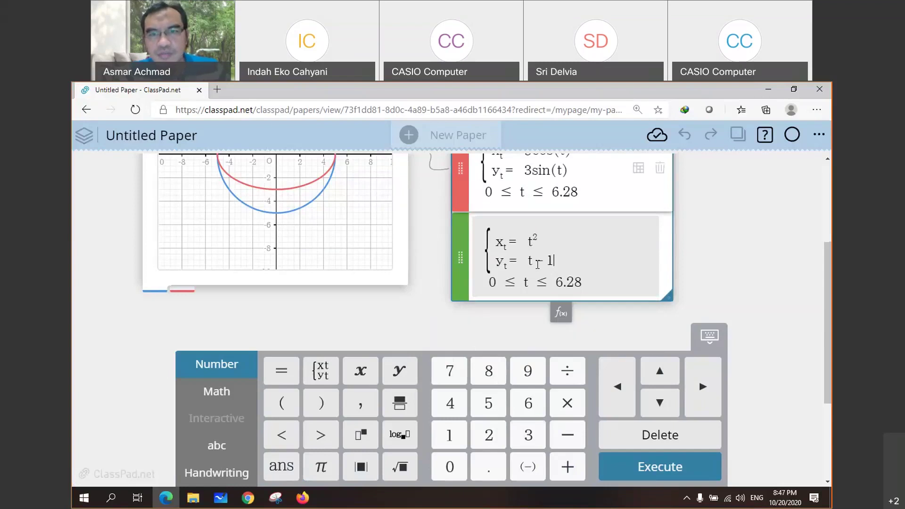
{"action": "left_click", "coordinate": [697, 275]}
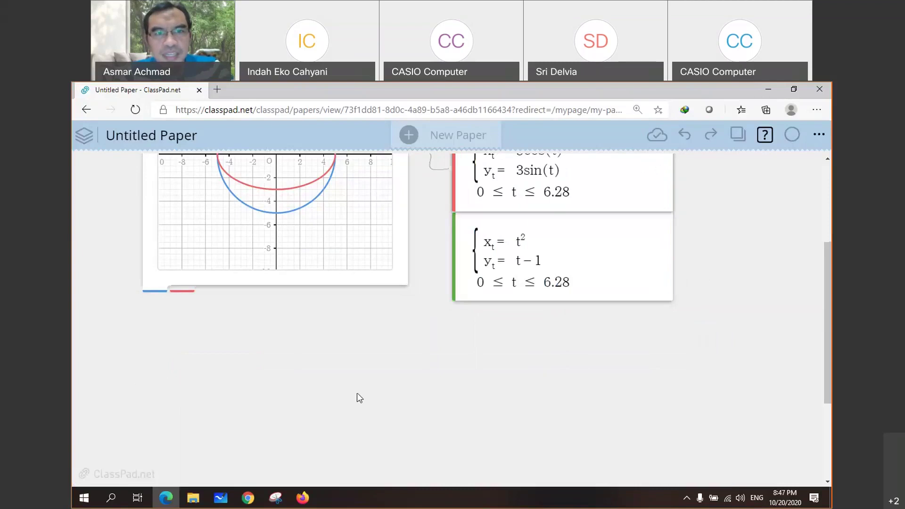
{"action": "scroll", "coordinate": [358, 377], "scroll_direction": "up", "scroll_amount": 2}
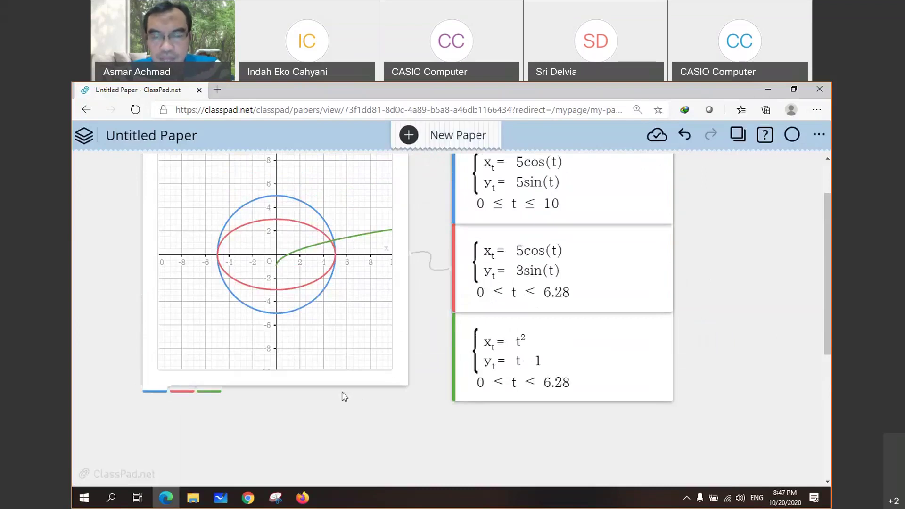
{"action": "scroll", "coordinate": [493, 396], "scroll_direction": "up", "scroll_amount": 1}
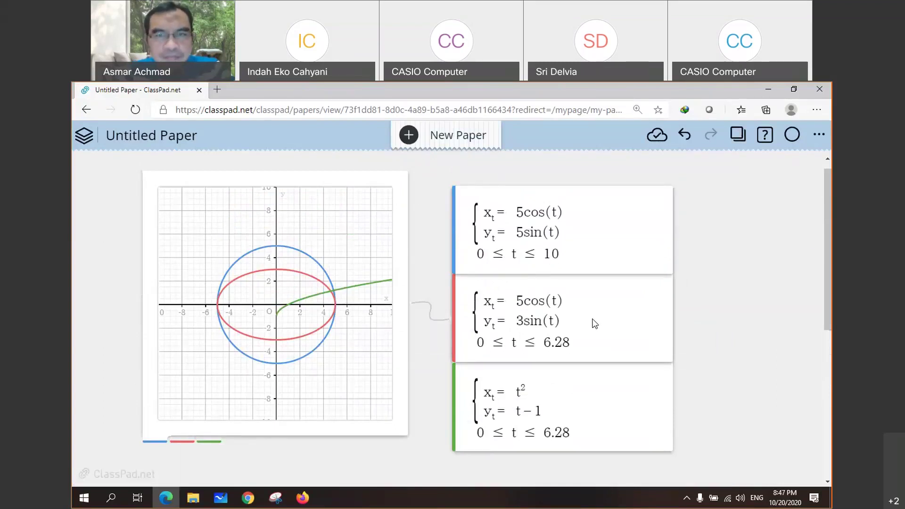
Step: Delete the sticky note holding the three parametric equations, keeping the graph
{"action": "left_click", "coordinate": [659, 202]}
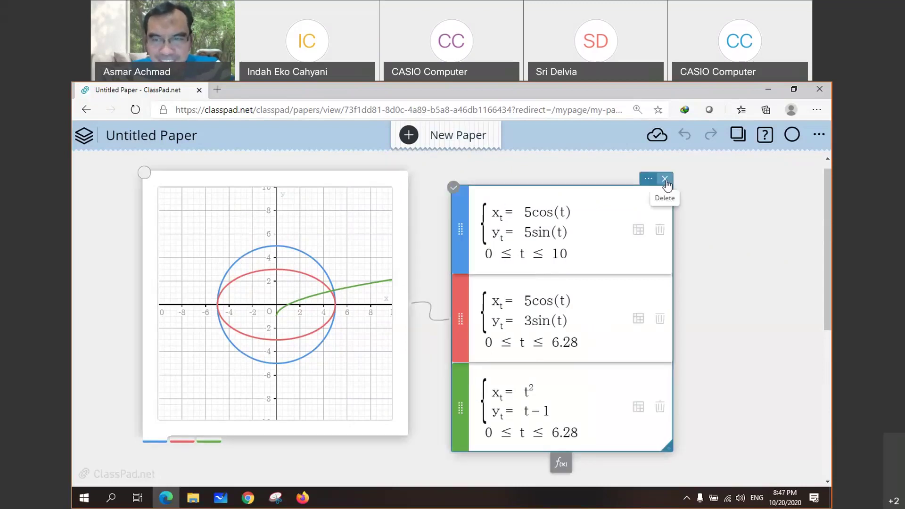
{"action": "left_click", "coordinate": [664, 179]}
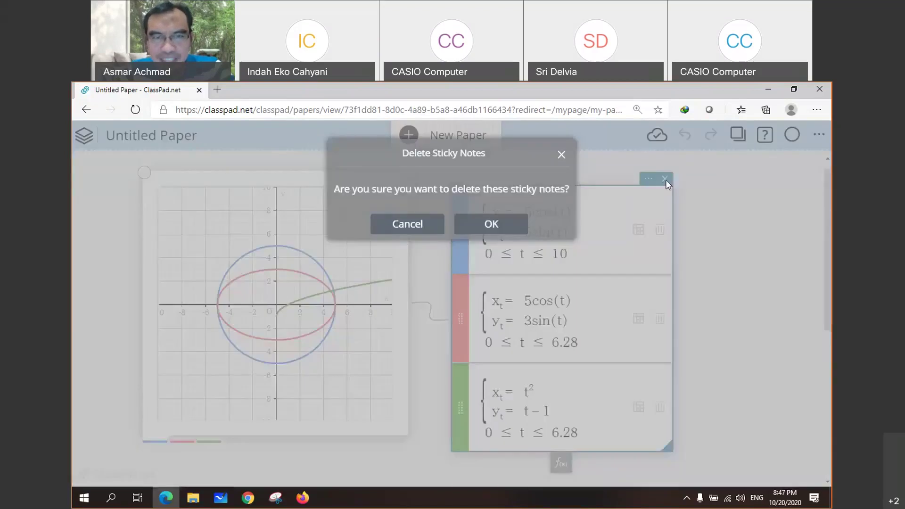
{"action": "left_click", "coordinate": [492, 225]}
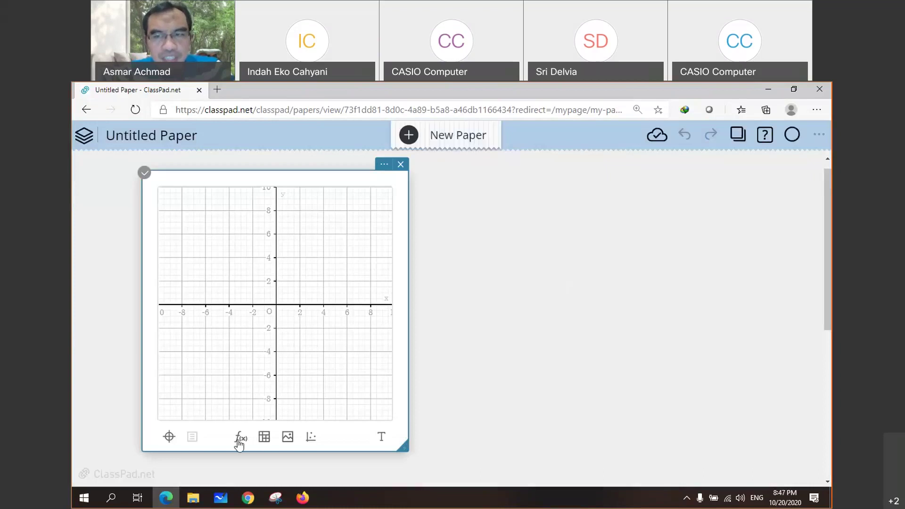
Step: Add a new function box to the empty graph and enter y = 5cos(θ)
{"action": "left_click", "coordinate": [240, 437]}
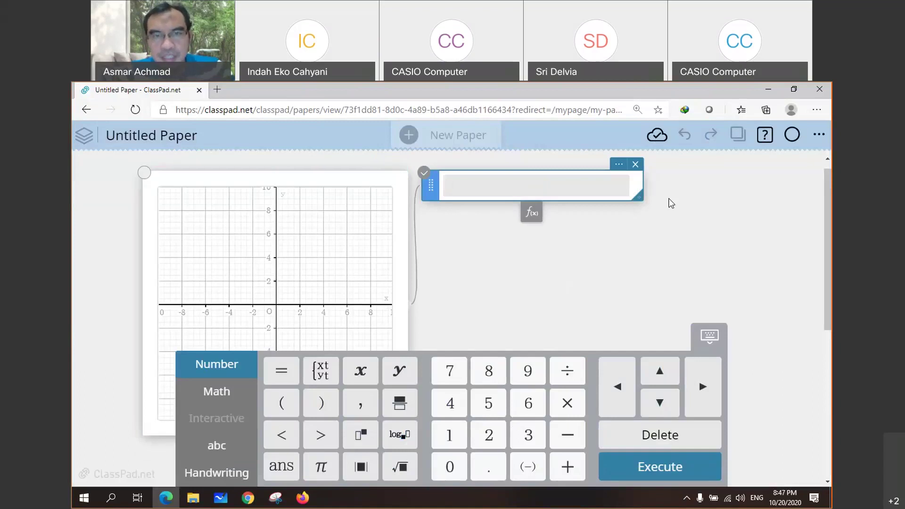
{"action": "type", "text": "y ="}
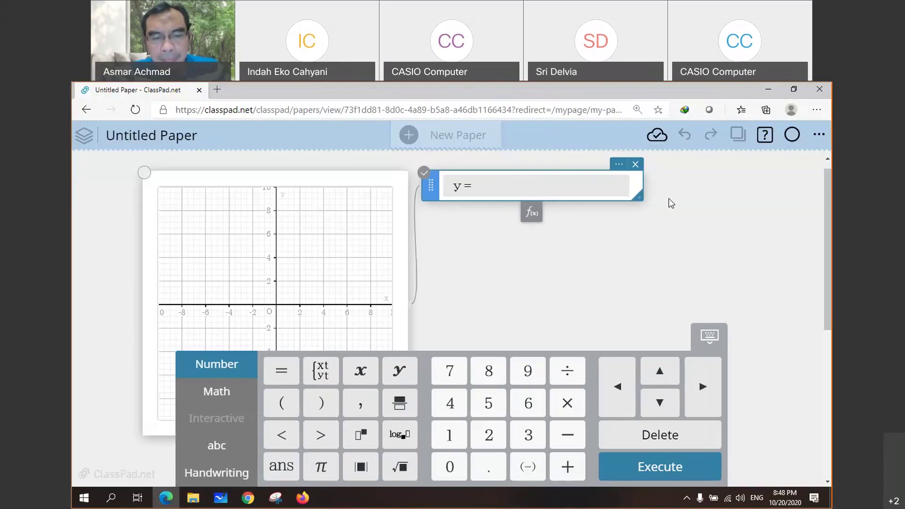
{"action": "type", "text": "5"}
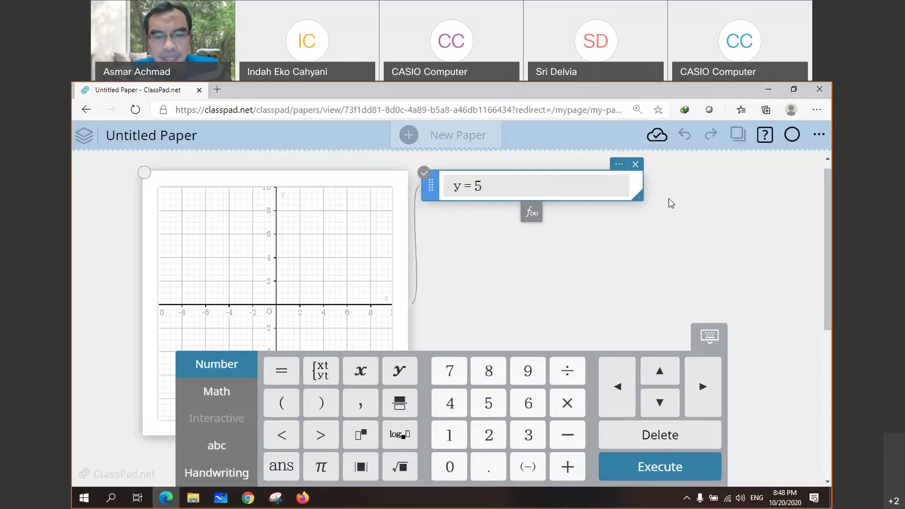
{"action": "type", "text": "d"}
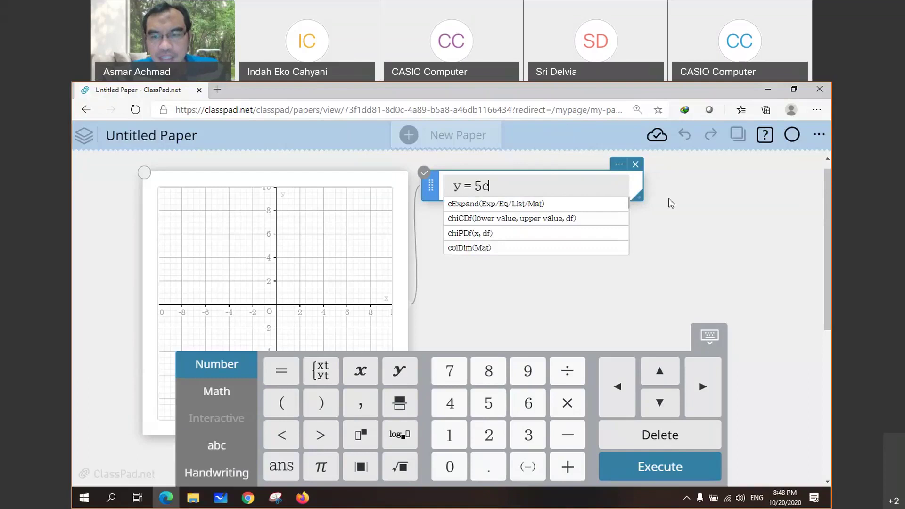
{"action": "key", "text": "BackSpace"}
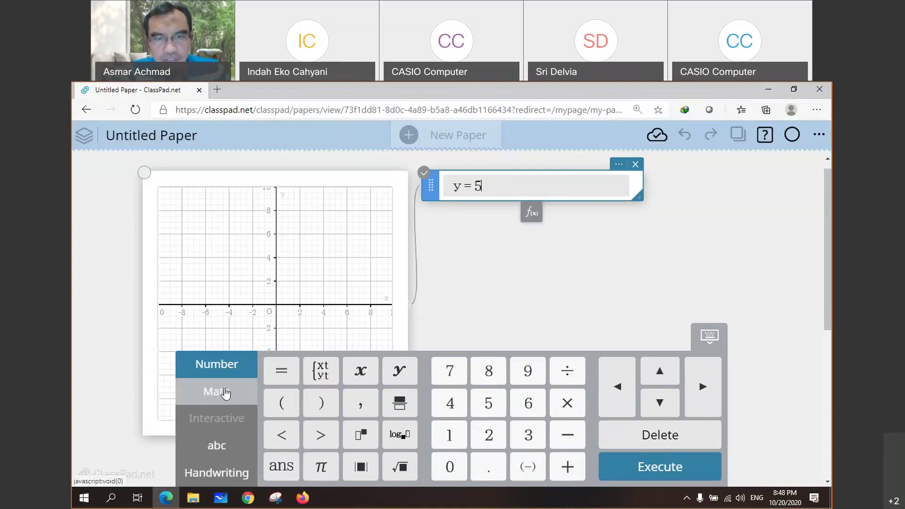
{"action": "left_click", "coordinate": [217, 391]}
{"action": "left_click", "coordinate": [449, 432]}
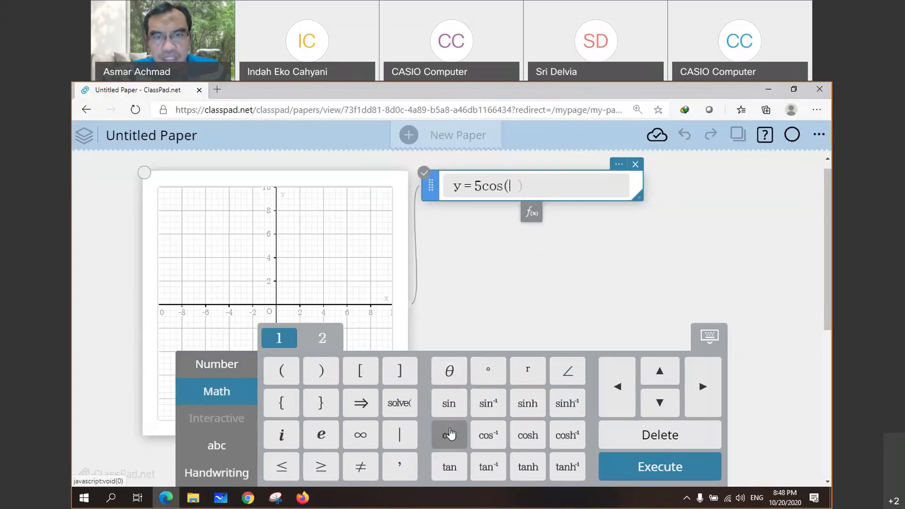
{"action": "left_click", "coordinate": [449, 372]}
{"action": "key", "text": "Right"}
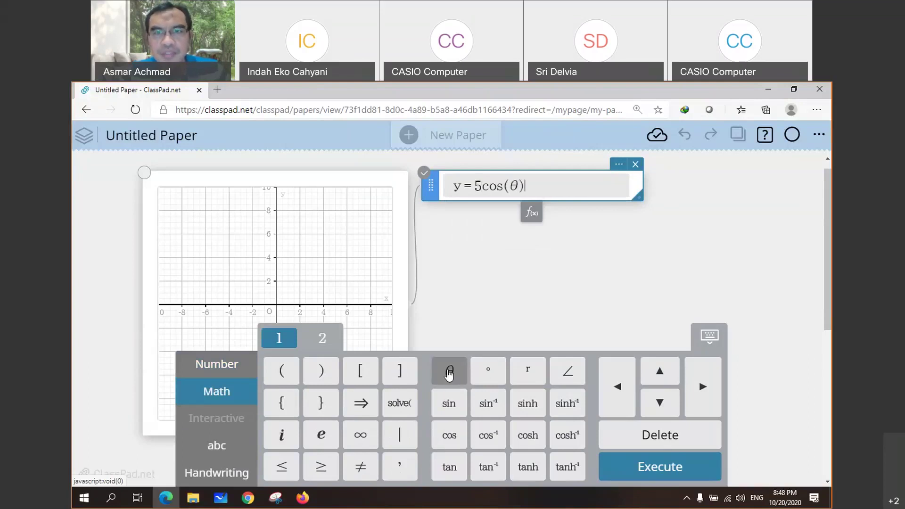
{"action": "key", "text": "Return"}
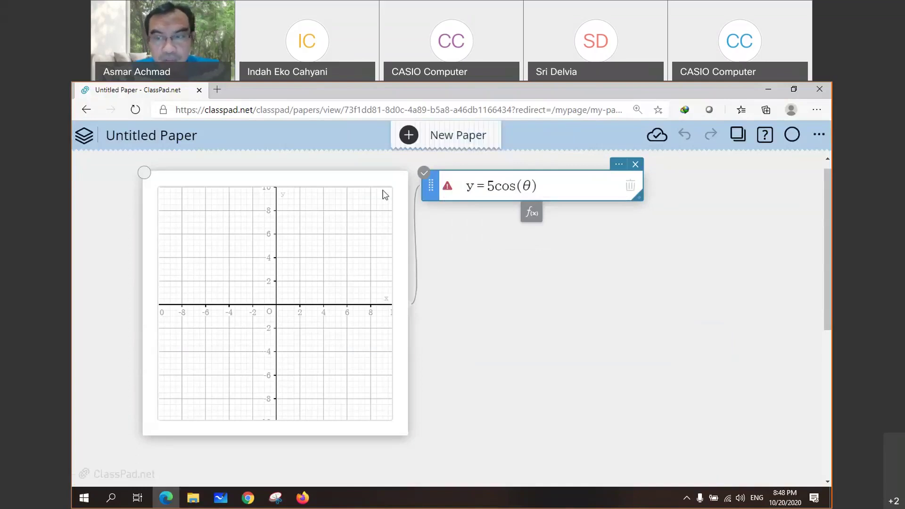
Step: Check the graph's window and coordinate settings, leaving them as they are
{"action": "left_click", "coordinate": [364, 220]}
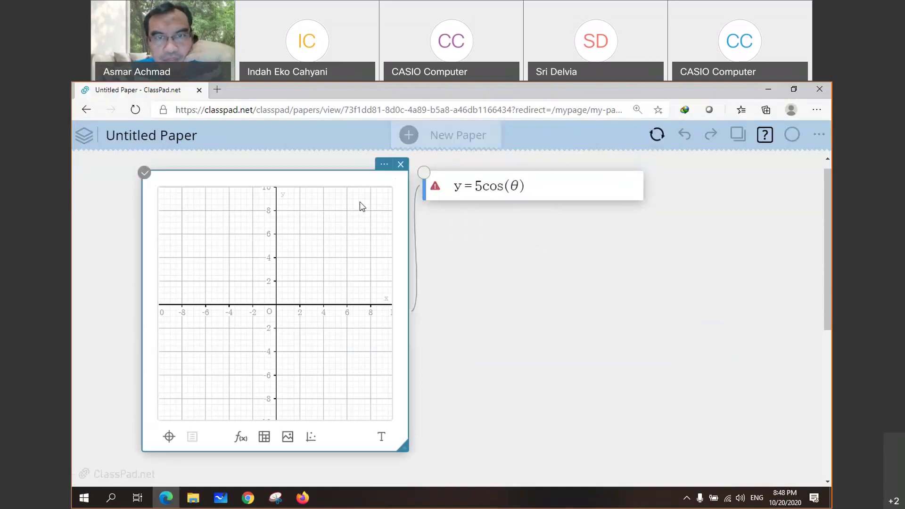
{"action": "left_click", "coordinate": [385, 165]}
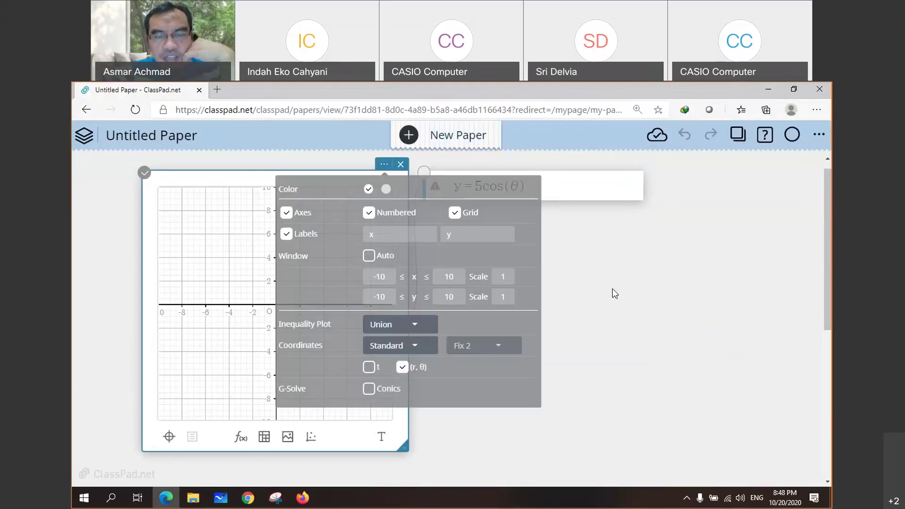
{"action": "left_click", "coordinate": [598, 295]}
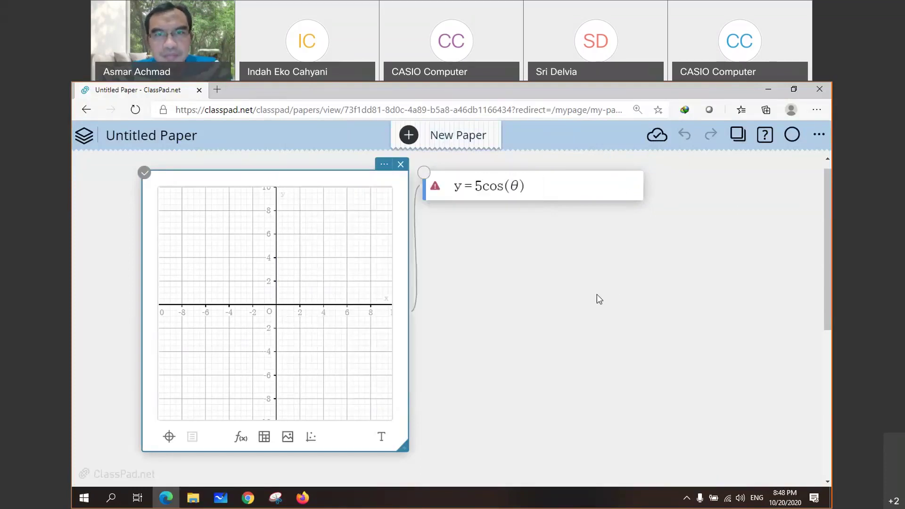
{"action": "left_click", "coordinate": [597, 294]}
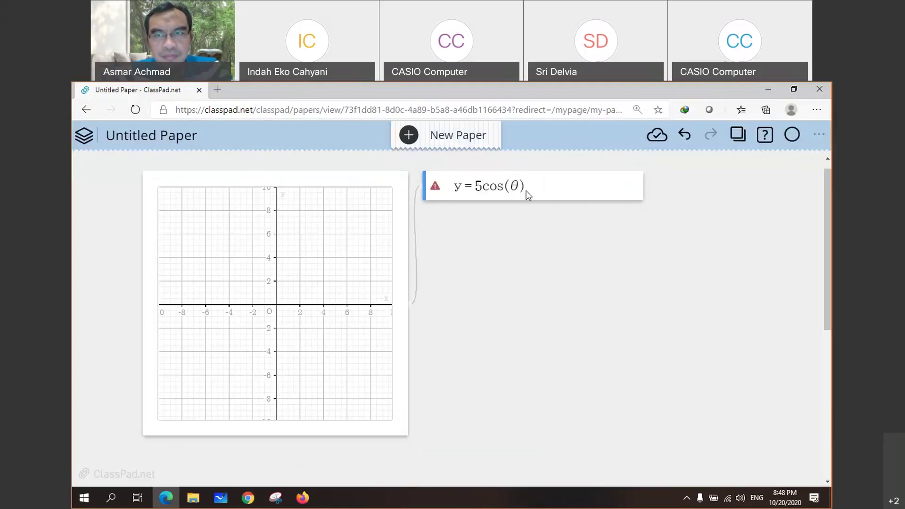
Step: Replace y with r in the cosine equation and plot r = 5cos(θ) as a polar curve
{"action": "left_click", "coordinate": [487, 200]}
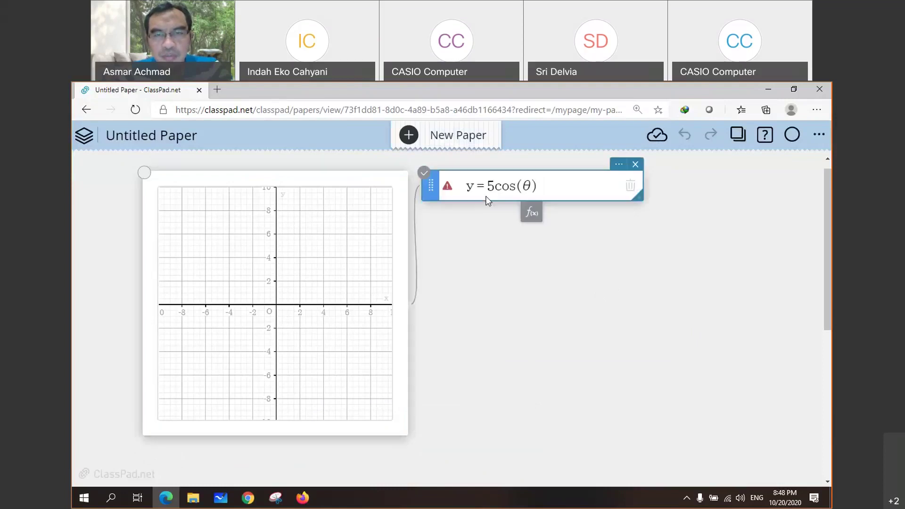
{"action": "left_click", "coordinate": [487, 199]}
{"action": "key", "text": "BackSpace"}
{"action": "type", "text": "r"}
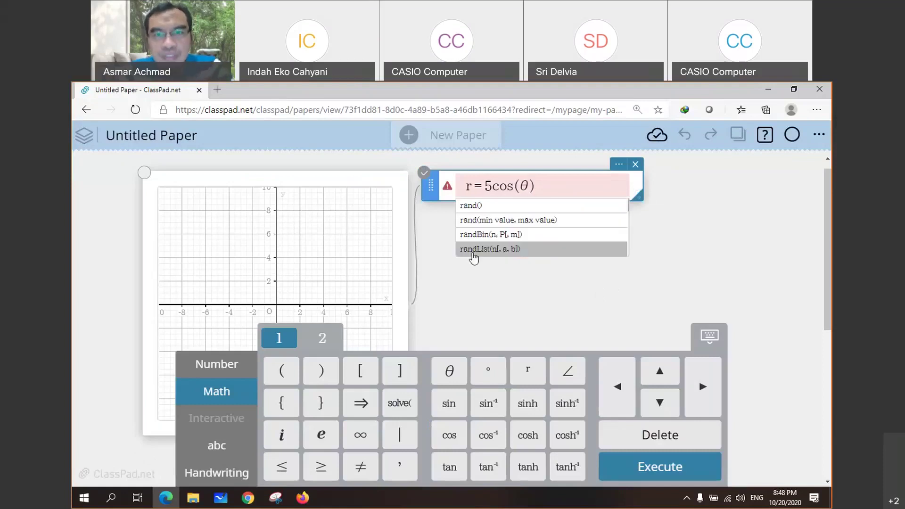
{"action": "left_click", "coordinate": [545, 186]}
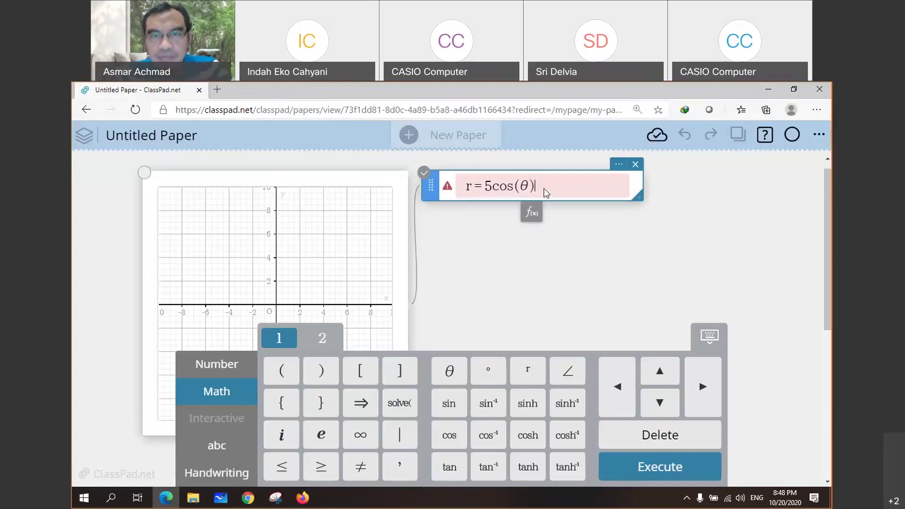
{"action": "key", "text": "Return"}
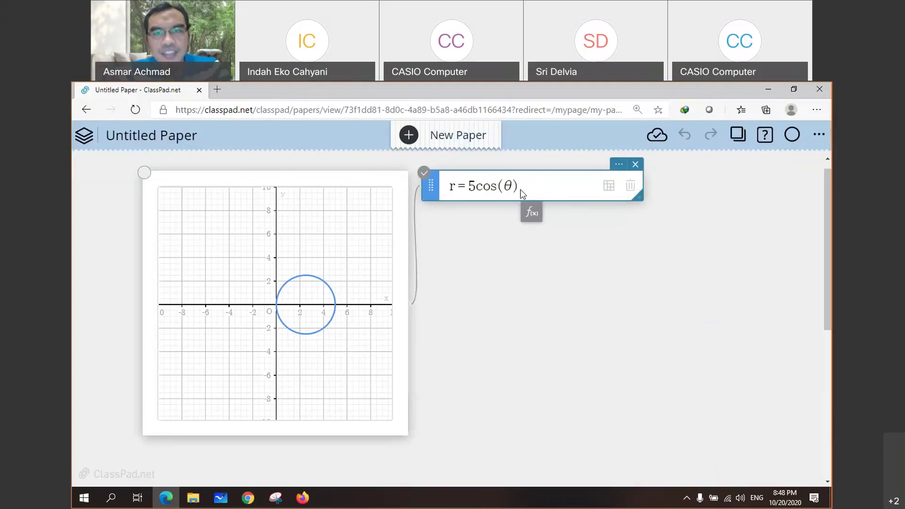
Step: Add a second polar equation, r = 3cos(2θ), below the first and plot it
{"action": "left_click", "coordinate": [532, 213]}
{"action": "type", "text": "r = "}
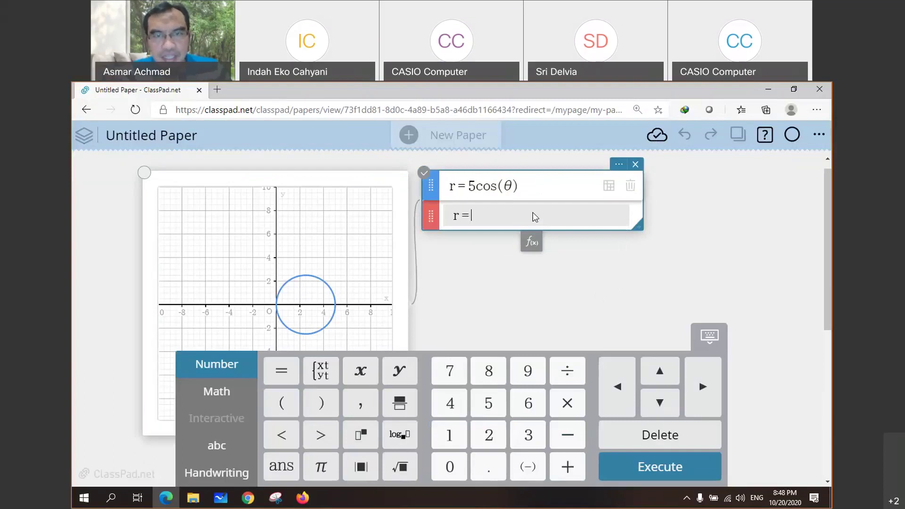
{"action": "type", "text": "3"}
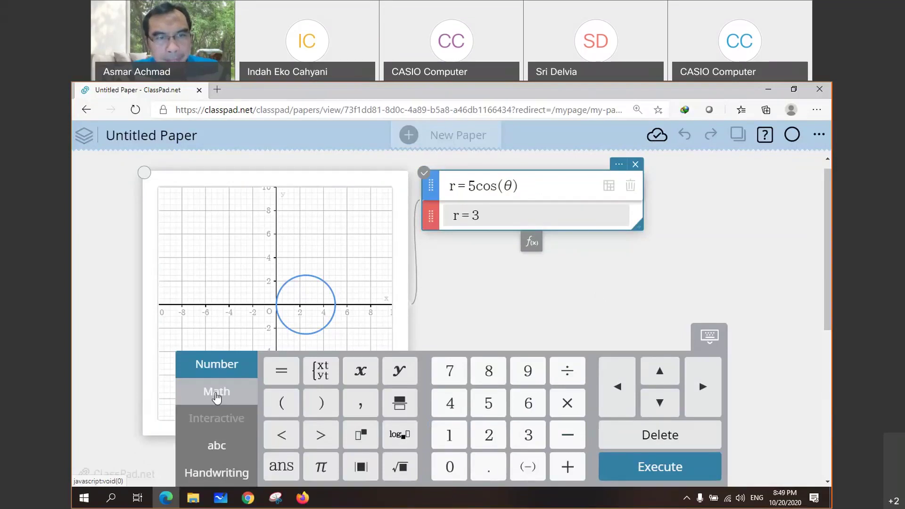
{"action": "left_click", "coordinate": [216, 397]}
{"action": "left_click", "coordinate": [450, 435]}
{"action": "type", "text": "2"}
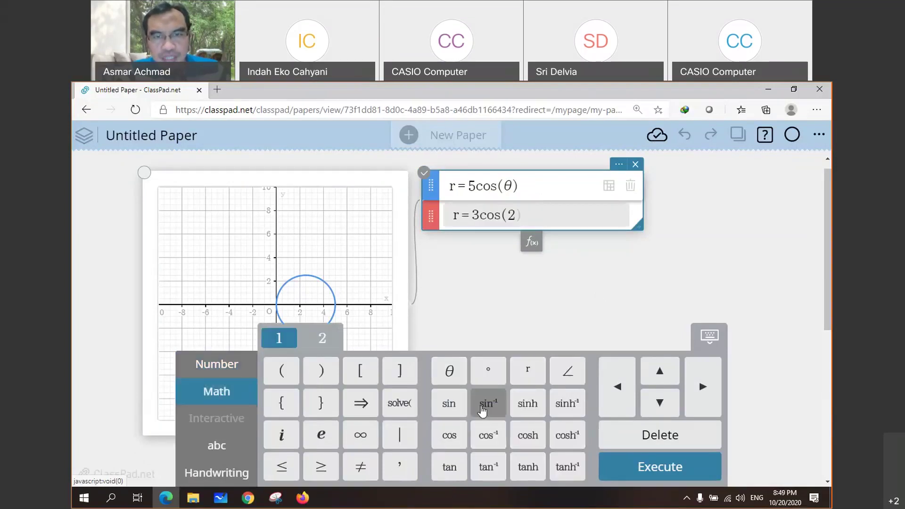
{"action": "left_click", "coordinate": [450, 373]}
{"action": "type", "text": ")"}
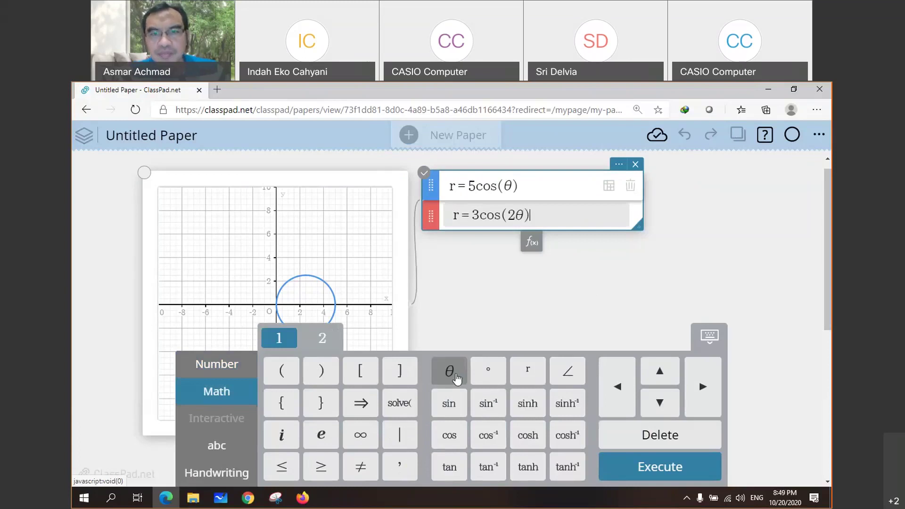
{"action": "key", "text": "Return"}
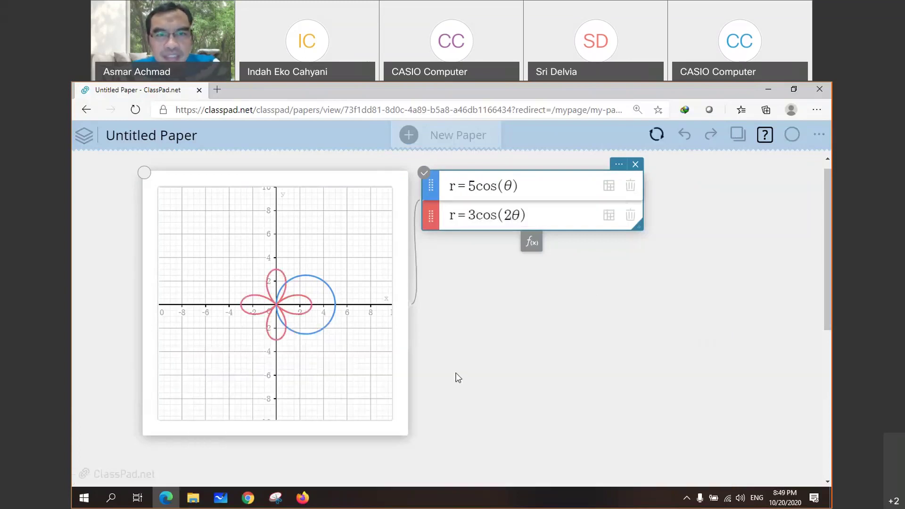
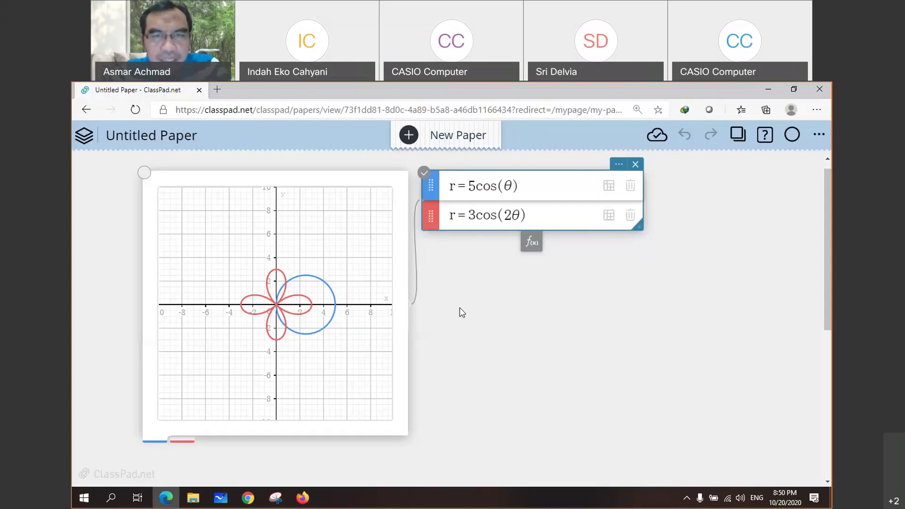
{"action": "left_click", "coordinate": [362, 175]}
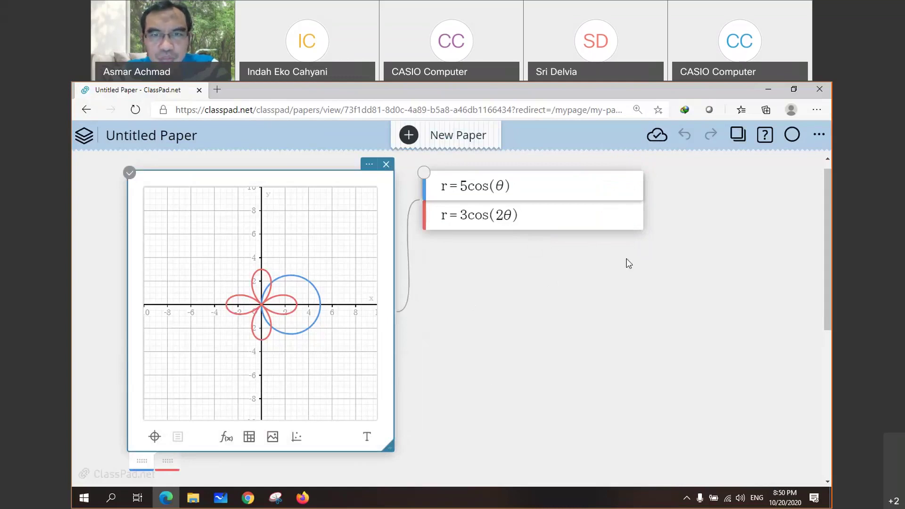
{"action": "left_click", "coordinate": [621, 277]}
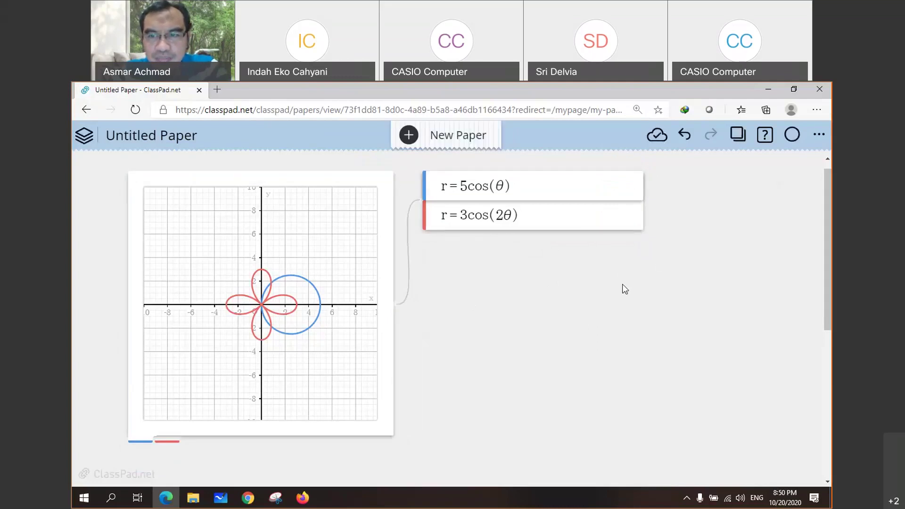
{"action": "left_click", "coordinate": [673, 275]}
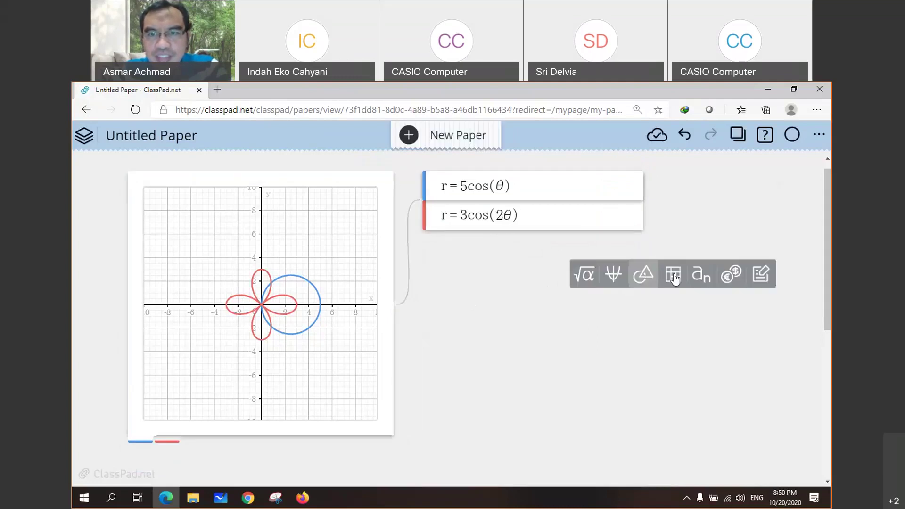
{"action": "left_click", "coordinate": [759, 277]}
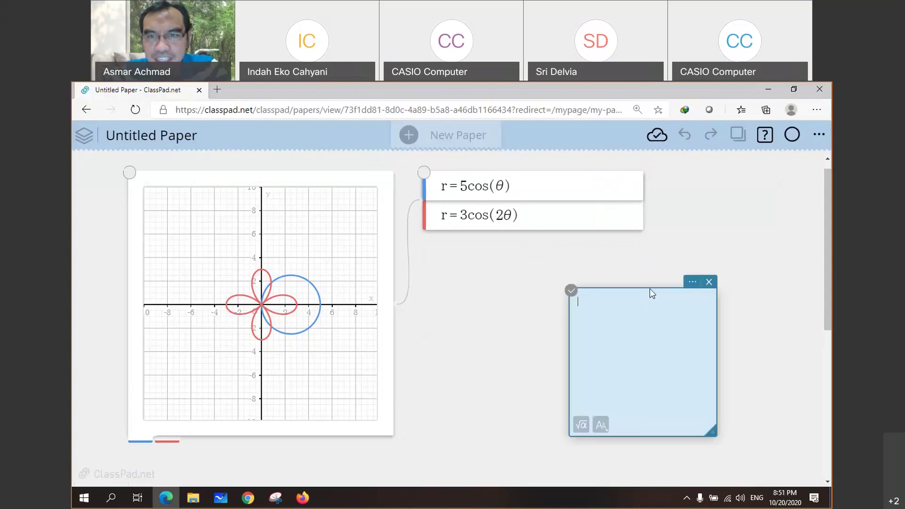
{"action": "left_click_drag", "start_coordinate": [650, 288], "coordinate": [516, 267]}
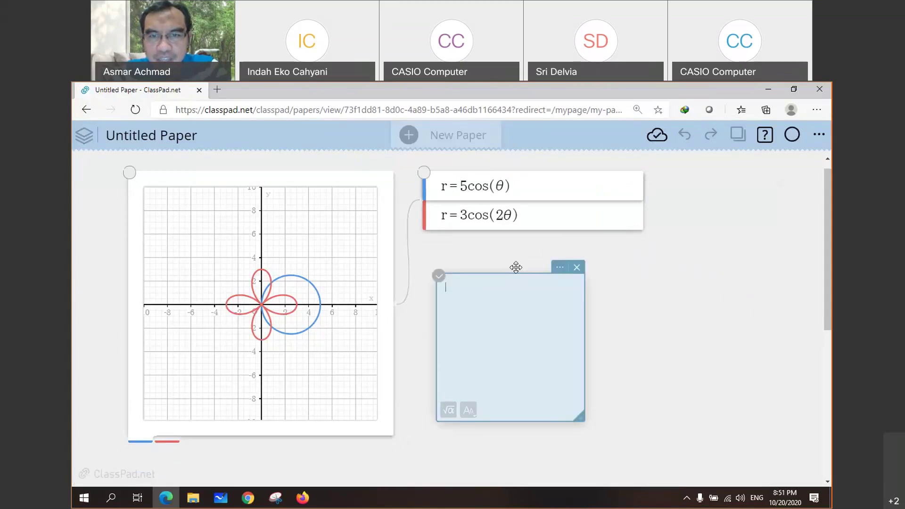
{"action": "left_click_drag", "start_coordinate": [589, 344], "coordinate": [684, 341]}
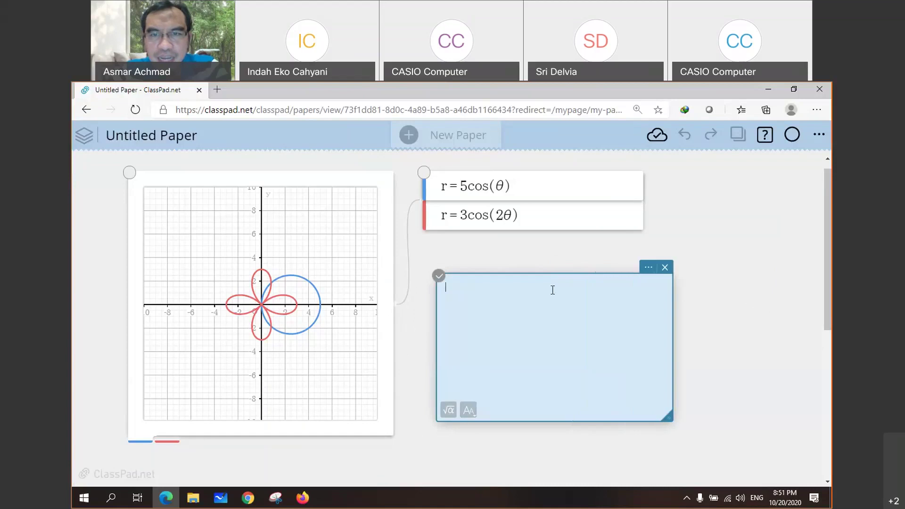
{"action": "left_click_drag", "start_coordinate": [553, 276], "coordinate": [541, 267]}
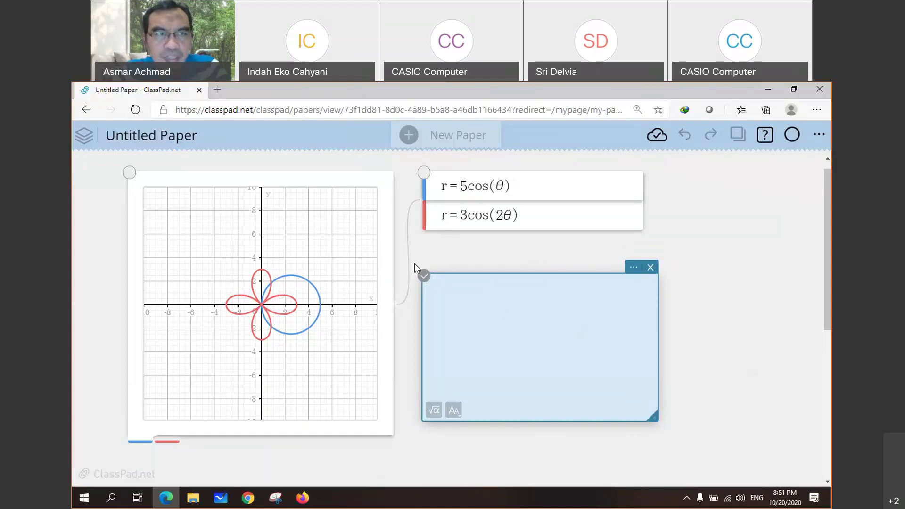
{"action": "left_click", "coordinate": [650, 268]}
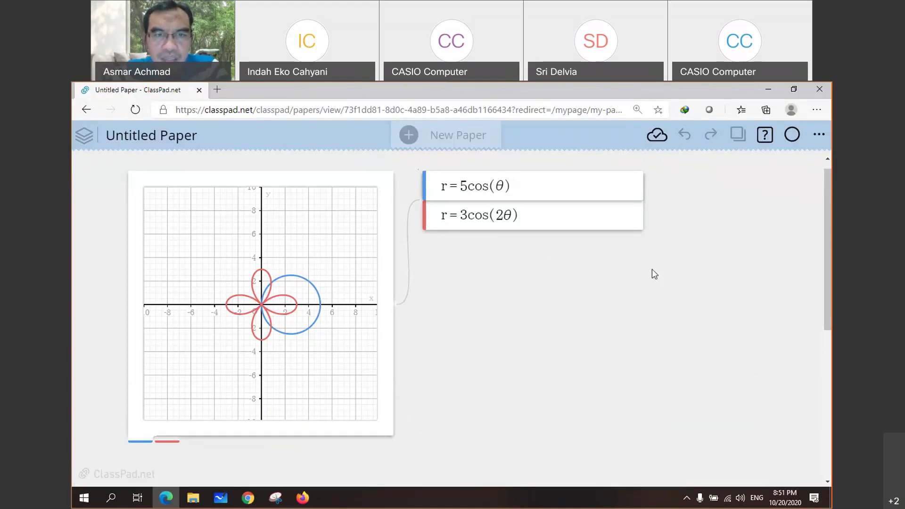
Step: Delete the notes with the two polar equations r = 5cos(θ) and r = 3cos(2θ) from the graph
{"action": "left_click", "coordinate": [618, 197]}
{"action": "left_click", "coordinate": [636, 164]}
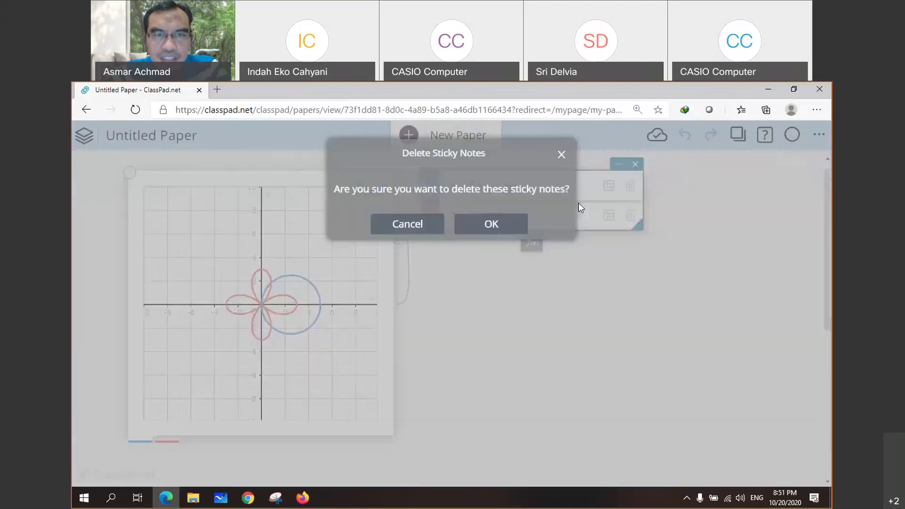
{"action": "left_click", "coordinate": [511, 228]}
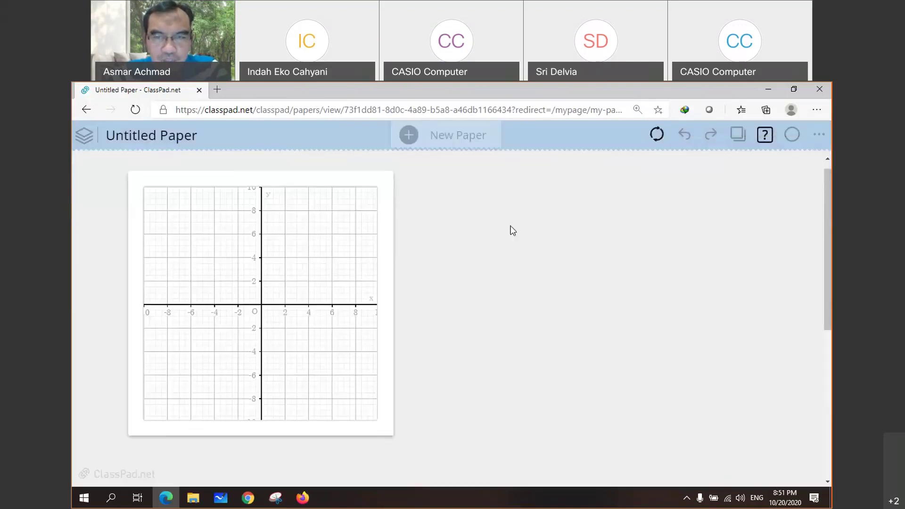
Step: Attach a new empty function box to the cleared graph and place it slightly farther from the graph
{"action": "left_click", "coordinate": [293, 390]}
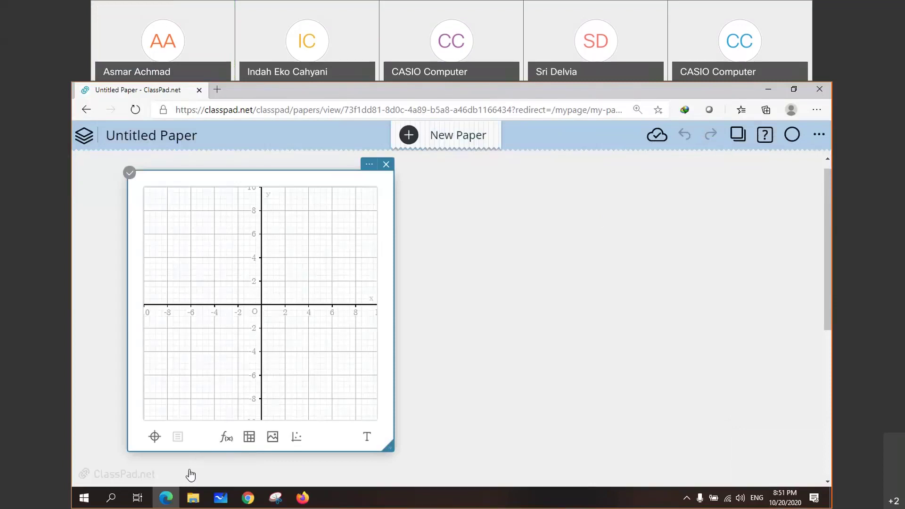
{"action": "left_click", "coordinate": [226, 438]}
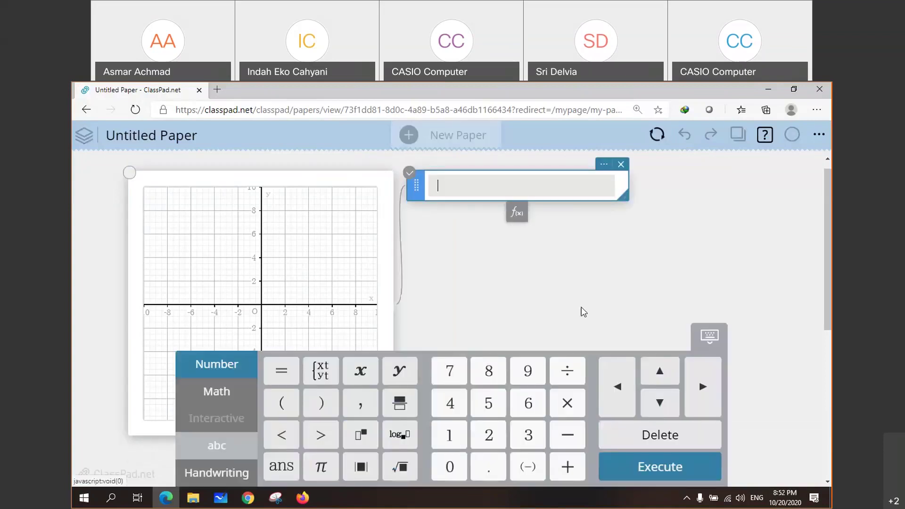
{"action": "left_click", "coordinate": [584, 312]}
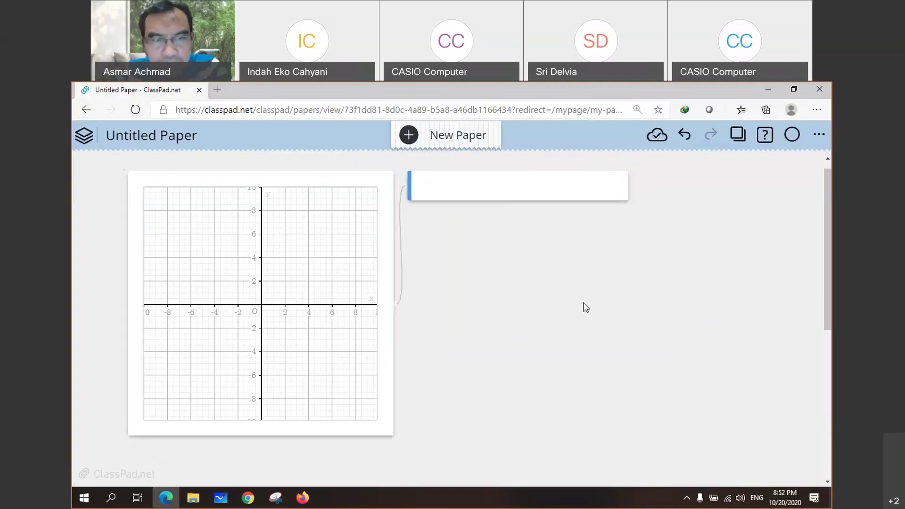
{"action": "left_click", "coordinate": [321, 180]}
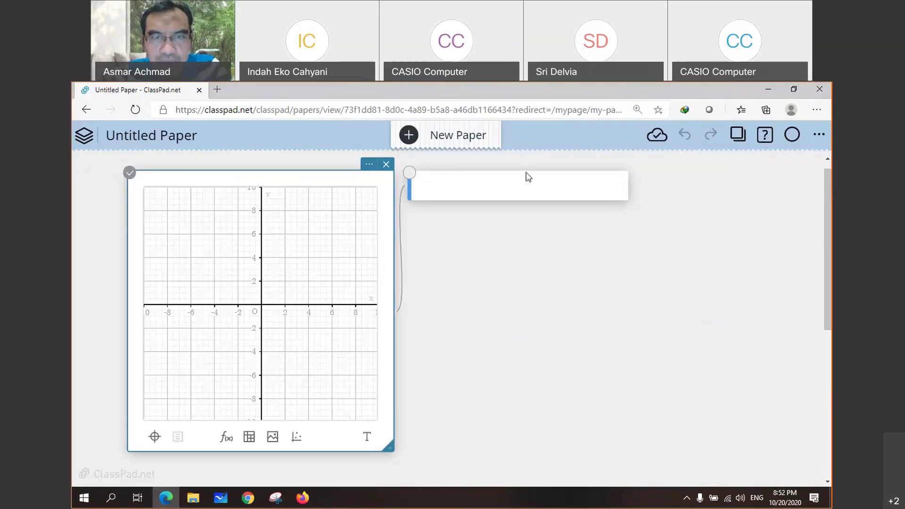
{"action": "left_click_drag", "start_coordinate": [528, 177], "coordinate": [553, 178]}
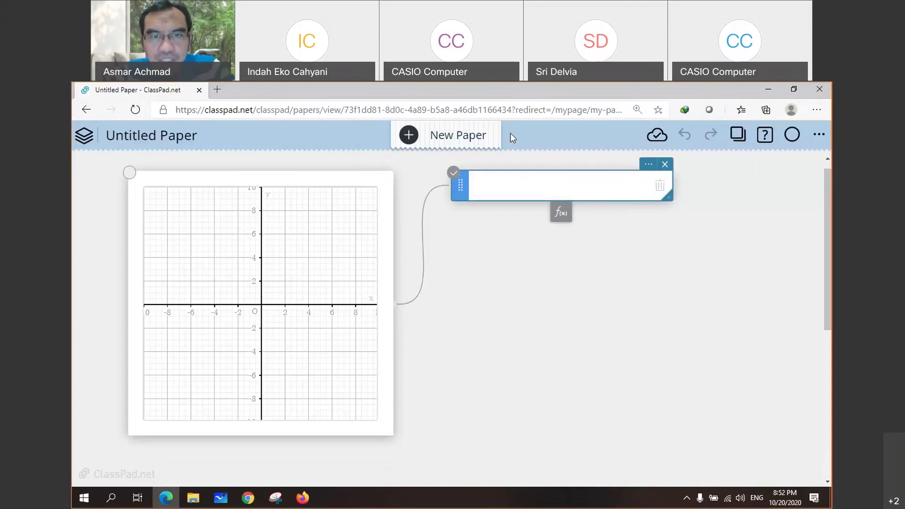
Step: Enter the linear equation y = a.x + b in the function box
{"action": "left_click", "coordinate": [528, 186]}
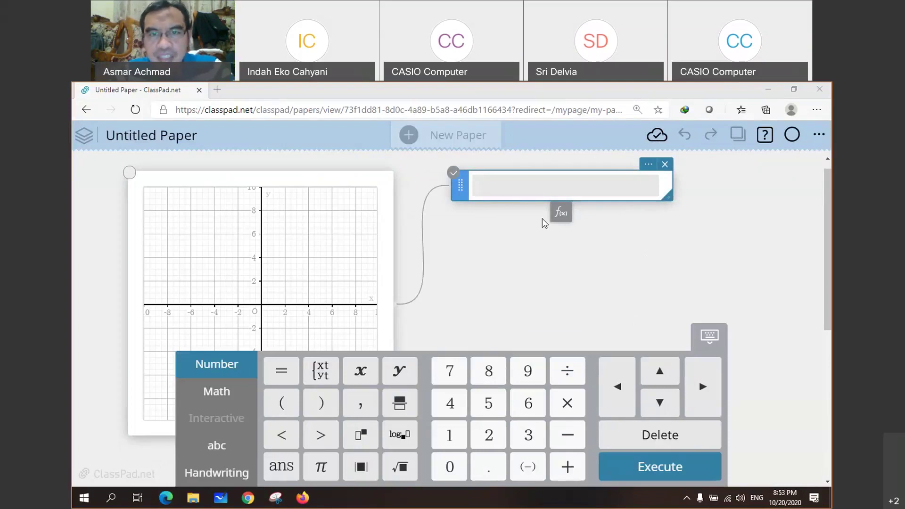
{"action": "left_click", "coordinate": [531, 194]}
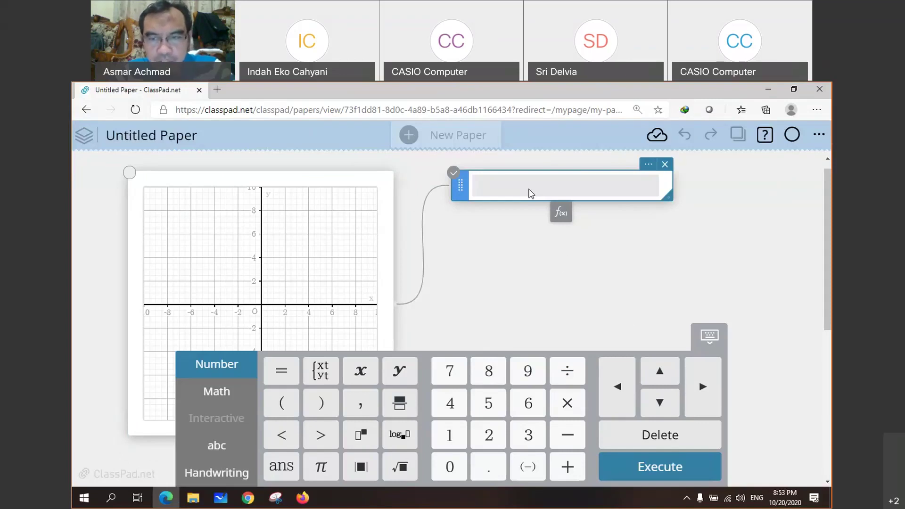
{"action": "type", "text": "y"}
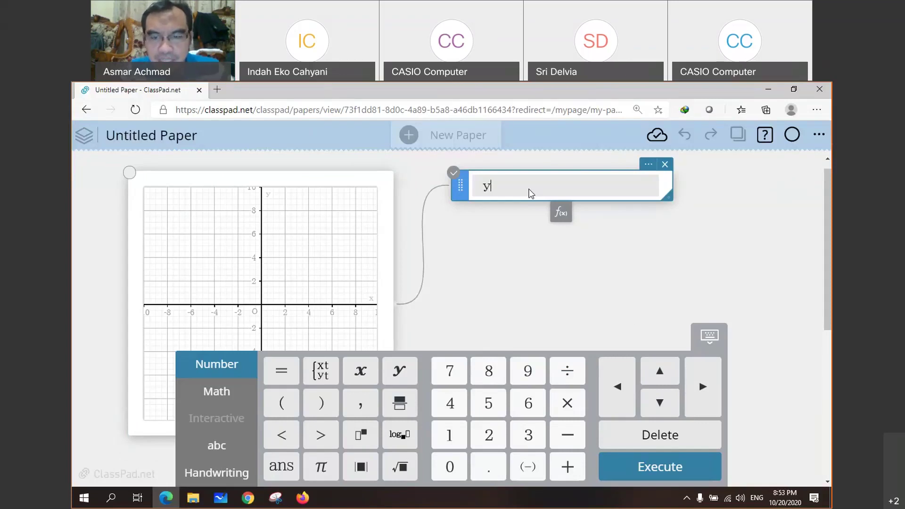
{"action": "type", "text": "=a"}
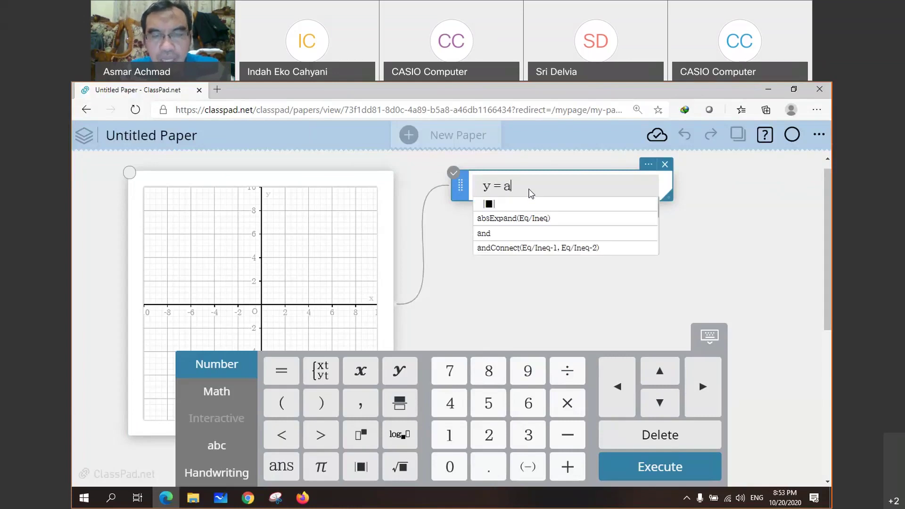
{"action": "type", "text": "."}
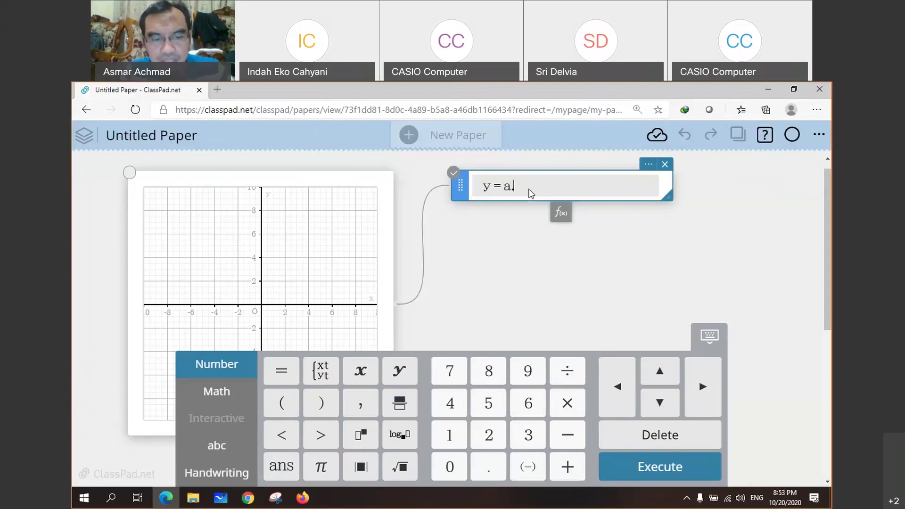
{"action": "type", "text": "x+"}
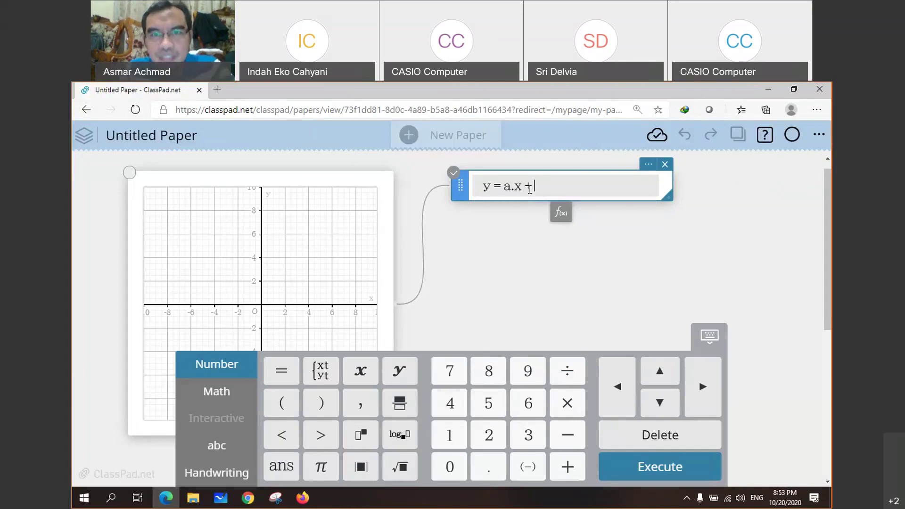
{"action": "type", "text": "b"}
{"action": "key", "text": "Return"}
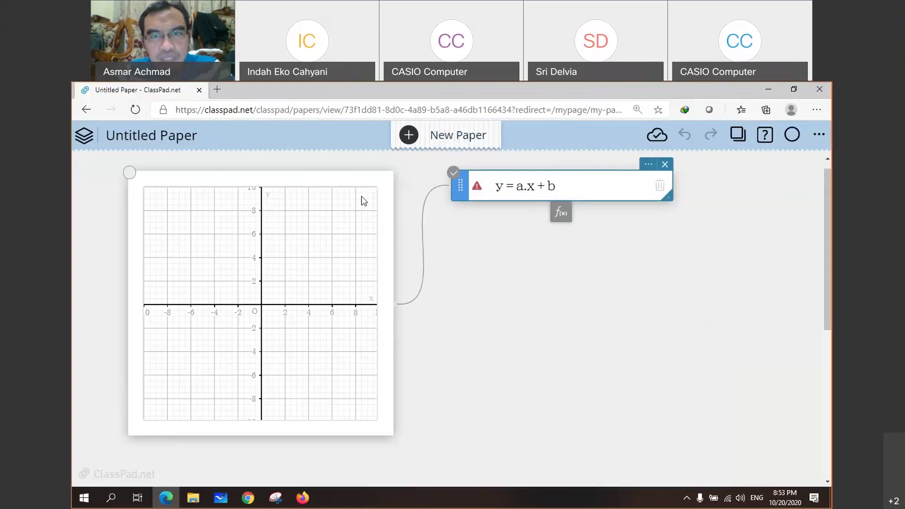
Step: Look over the graph's axes, window and coordinate settings without changing any of them
{"action": "left_click", "coordinate": [380, 178]}
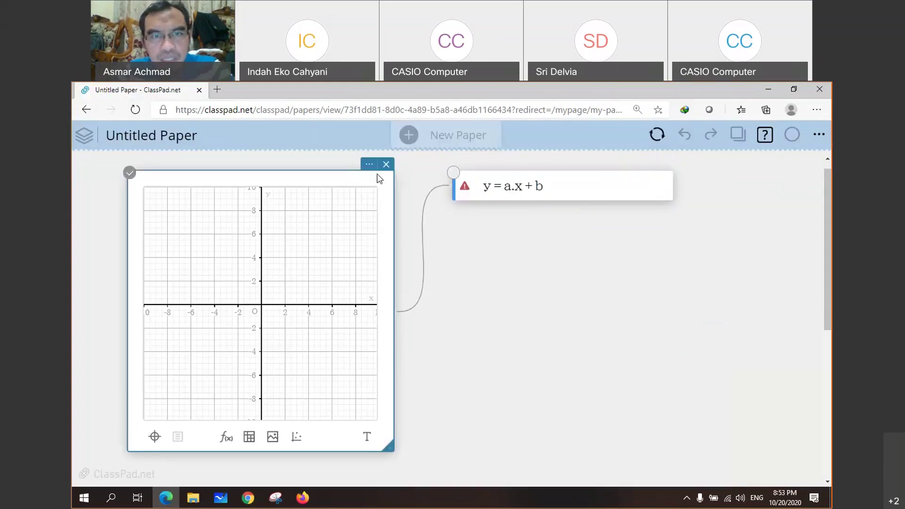
{"action": "left_click", "coordinate": [370, 165]}
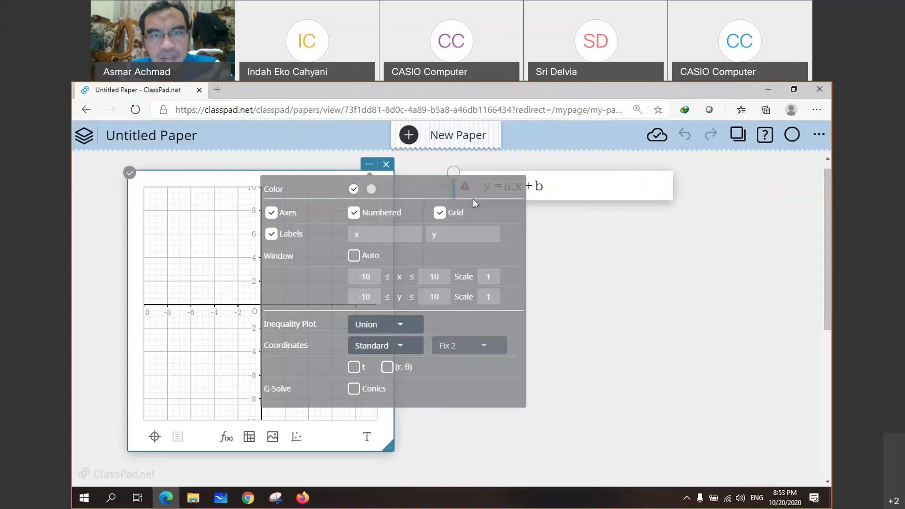
{"action": "left_click", "coordinate": [372, 165]}
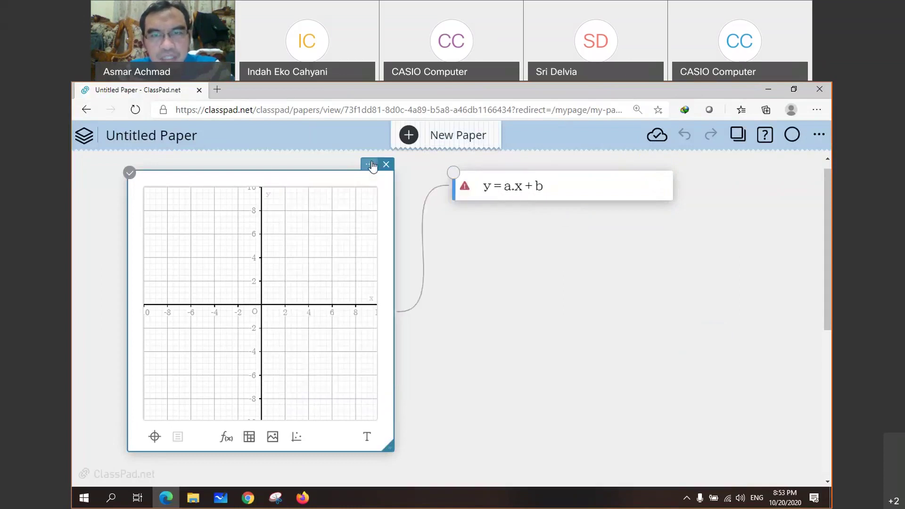
Step: Rewrite the linear equation with a multiplication sign between a and x, and plot y = a·x + b
{"action": "left_click", "coordinate": [557, 187]}
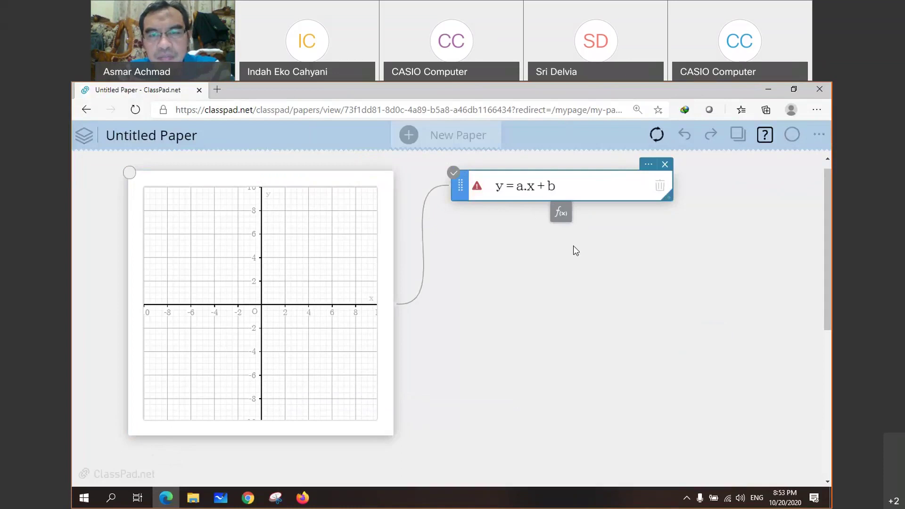
{"action": "left_click", "coordinate": [595, 193]}
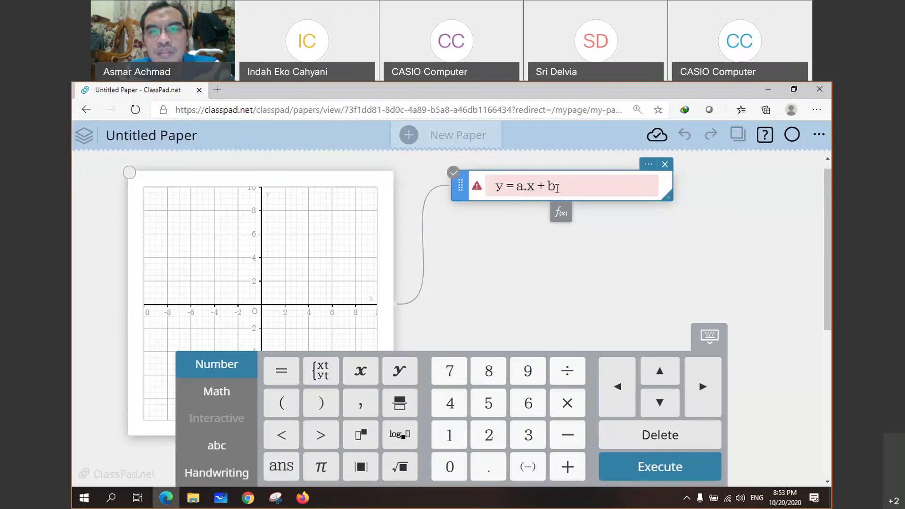
{"action": "left_click", "coordinate": [561, 190]}
{"action": "left_click", "coordinate": [535, 189]}
{"action": "left_click", "coordinate": [562, 188]}
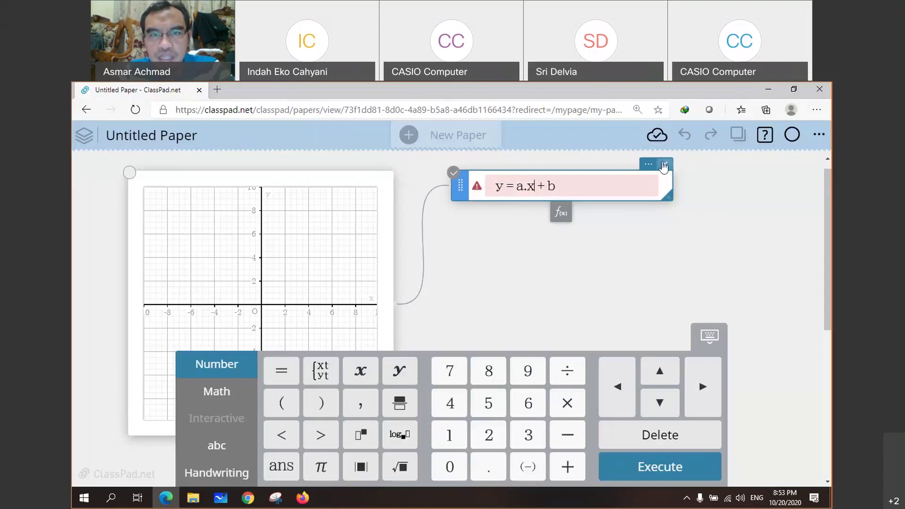
{"action": "left_click", "coordinate": [561, 186]}
{"action": "left_click", "coordinate": [531, 190]}
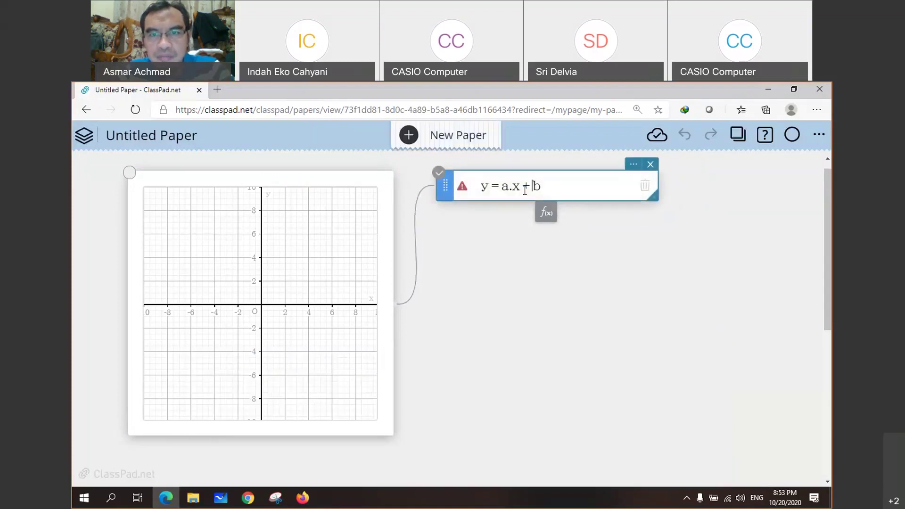
{"action": "double_click", "coordinate": [524, 190]}
{"action": "key", "text": "BackSpace"}
{"action": "type", "text": "a"}
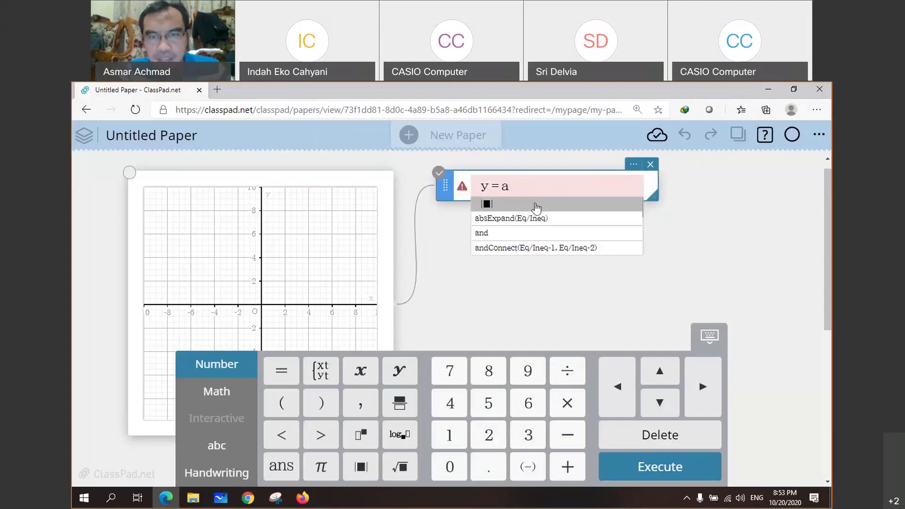
{"action": "left_click", "coordinate": [568, 405]}
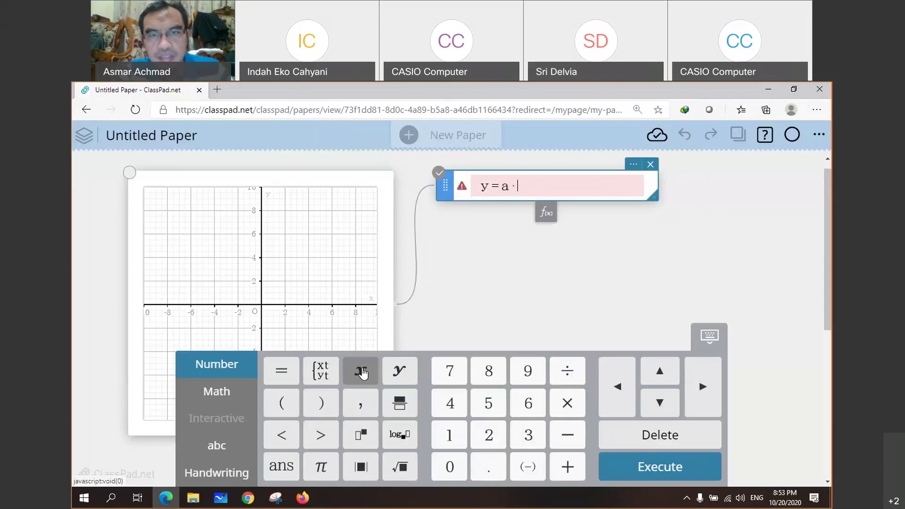
{"action": "left_click", "coordinate": [363, 372]}
{"action": "type", "text": "+"}
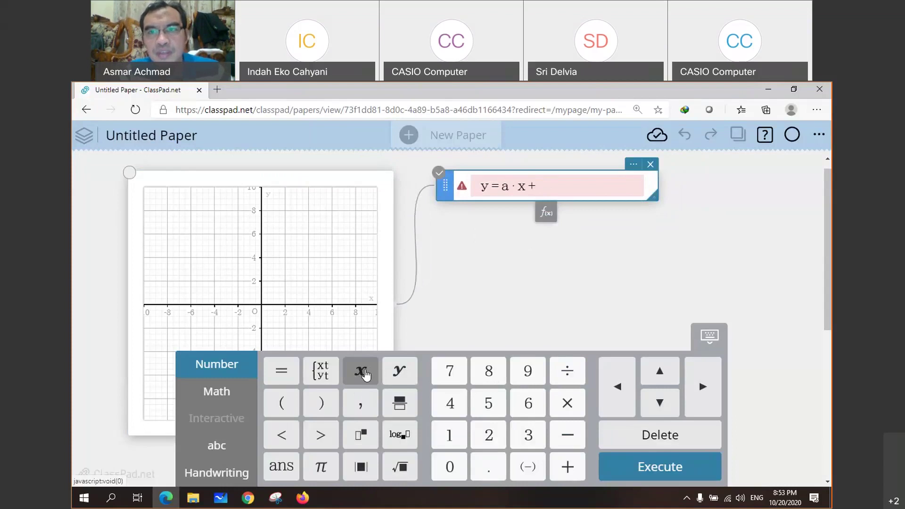
{"action": "type", "text": "b"}
{"action": "key", "text": "Return"}
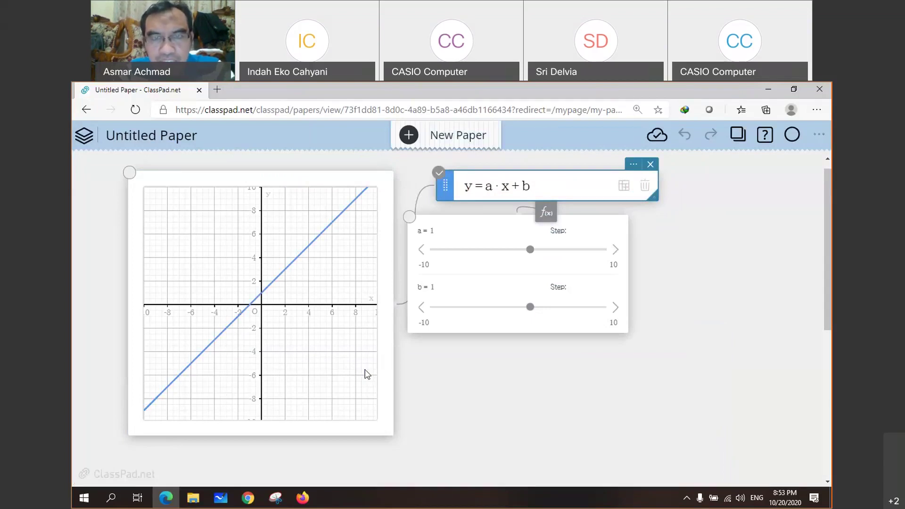
Step: Reposition the box with the a and b sliders so it sits aligned directly beneath the equation
{"action": "left_click_drag", "start_coordinate": [471, 222], "coordinate": [516, 250]}
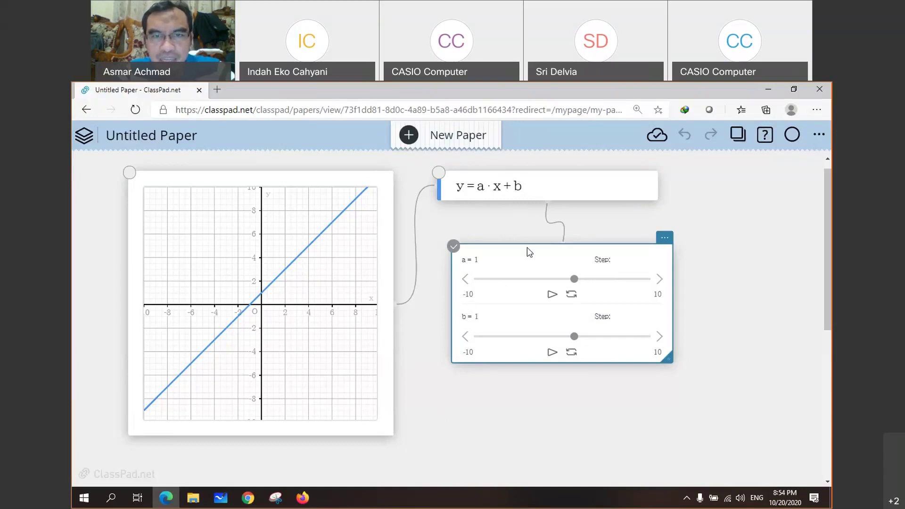
{"action": "left_click_drag", "start_coordinate": [529, 244], "coordinate": [515, 229]}
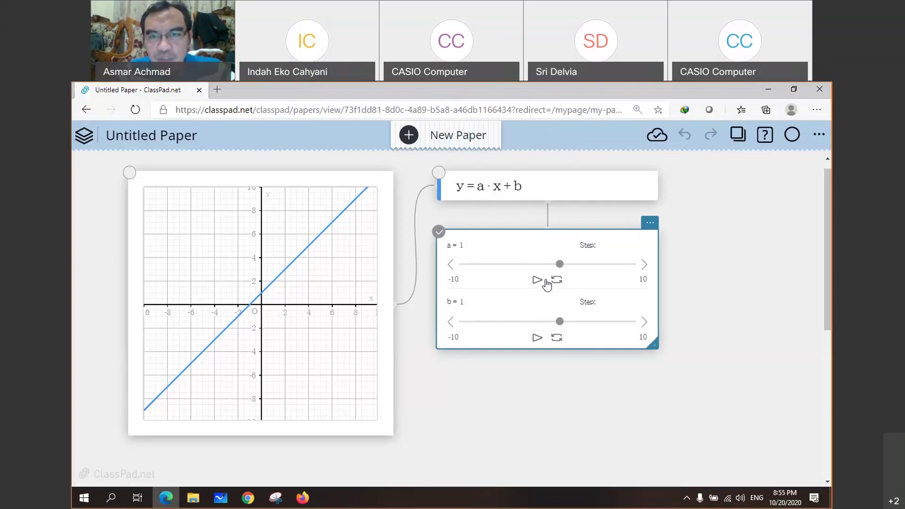
Step: Set the step size of the a slider to 1
{"action": "left_click", "coordinate": [598, 247]}
{"action": "type", "text": "1"}
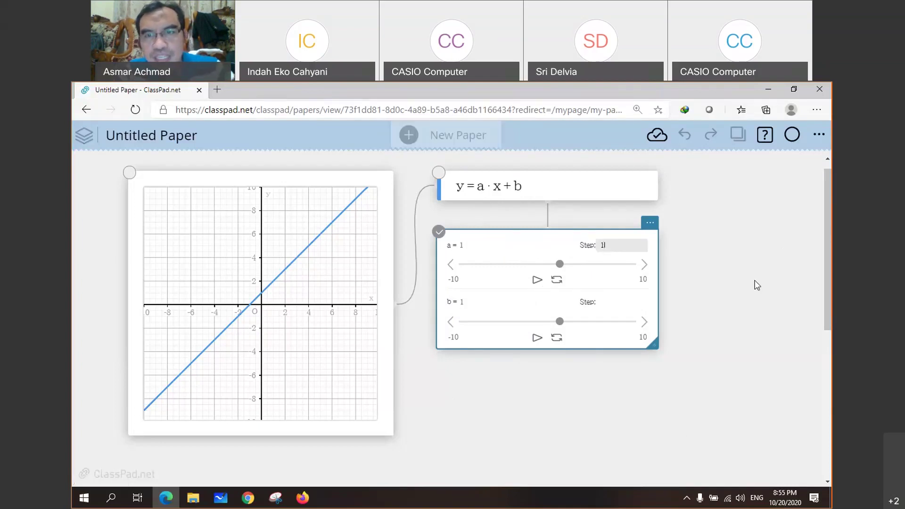
{"action": "key", "text": "Return"}
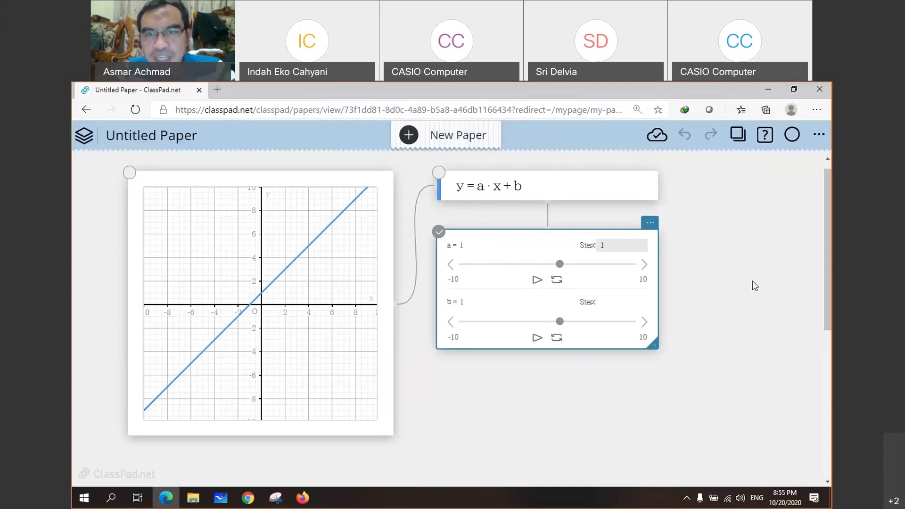
{"action": "left_click", "coordinate": [486, 196]}
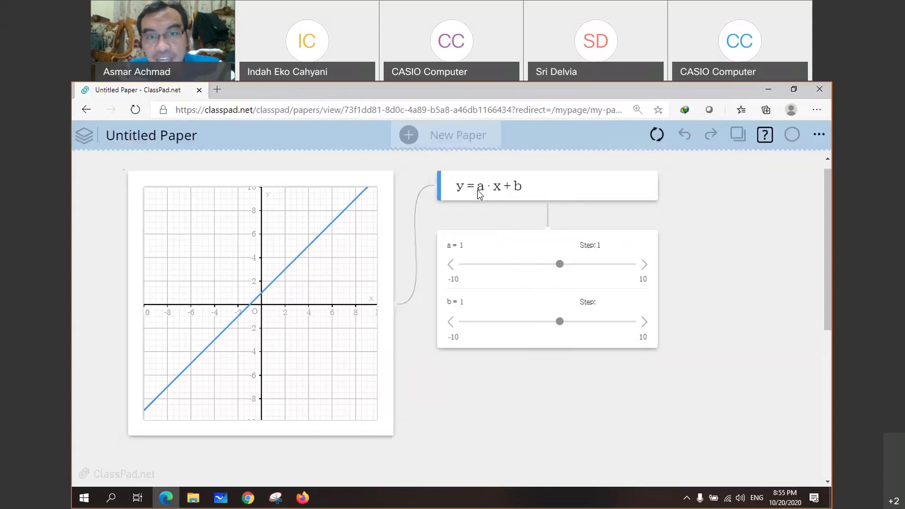
{"action": "left_click", "coordinate": [490, 267]}
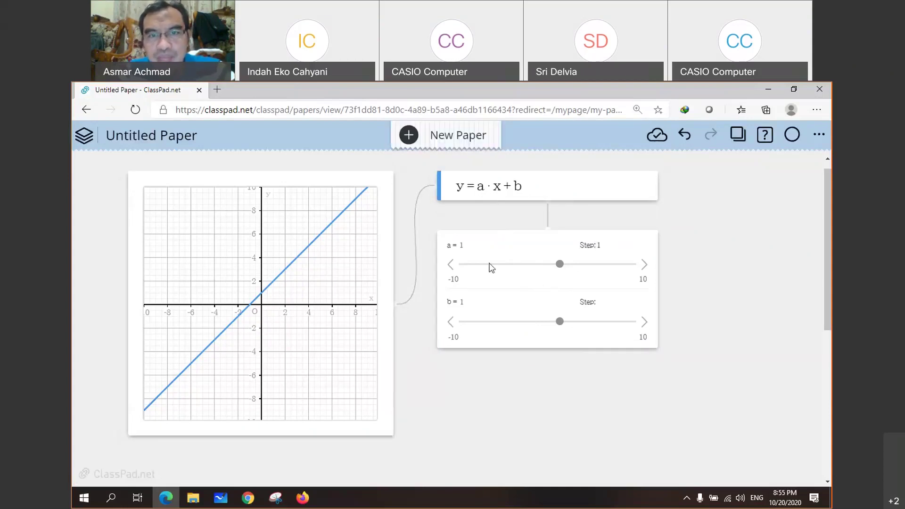
Step: Animate the a slider to vary the line's slope, and stop it at a = -1
{"action": "left_click", "coordinate": [578, 260]}
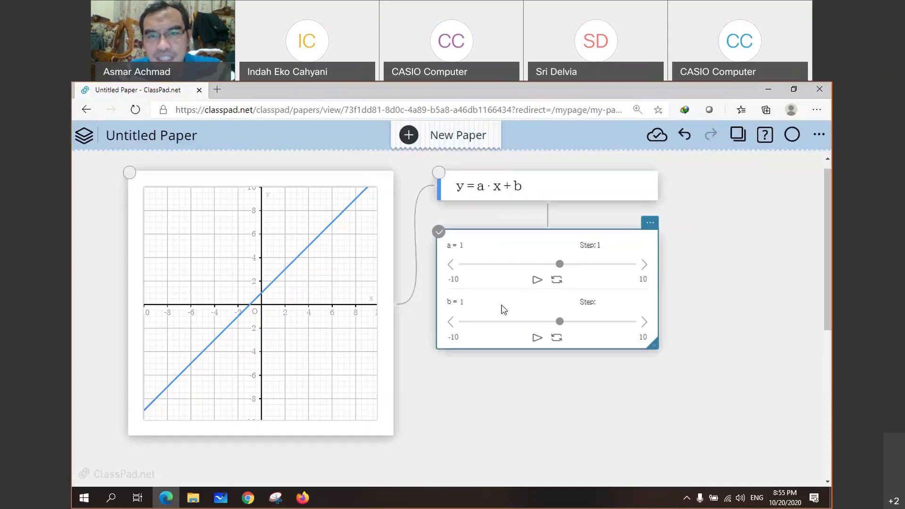
{"action": "left_click", "coordinate": [536, 281]}
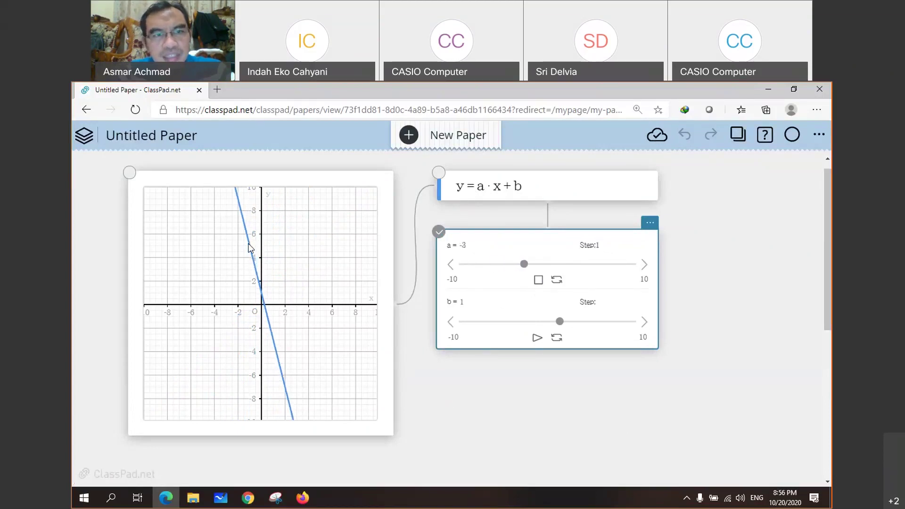
{"action": "left_click", "coordinate": [539, 281]}
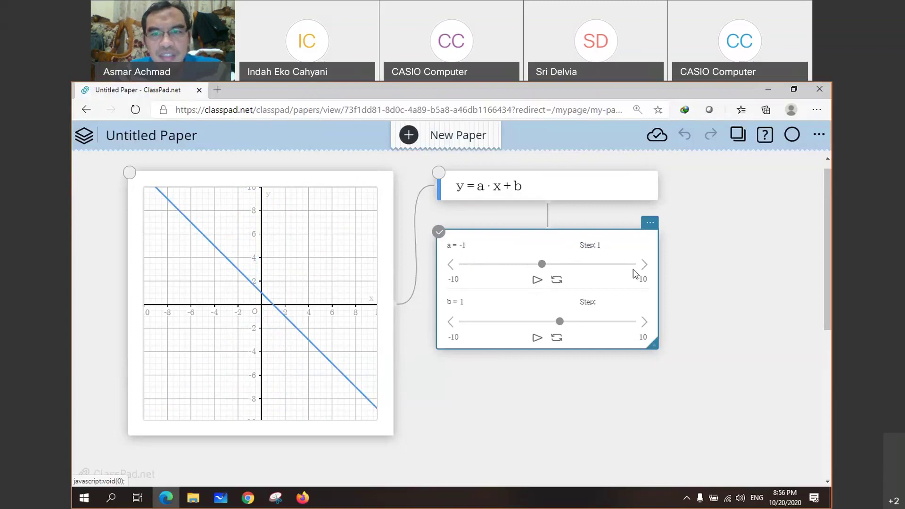
Step: Set the step size of the b slider to 1 and start animating b
{"action": "left_click", "coordinate": [599, 302]}
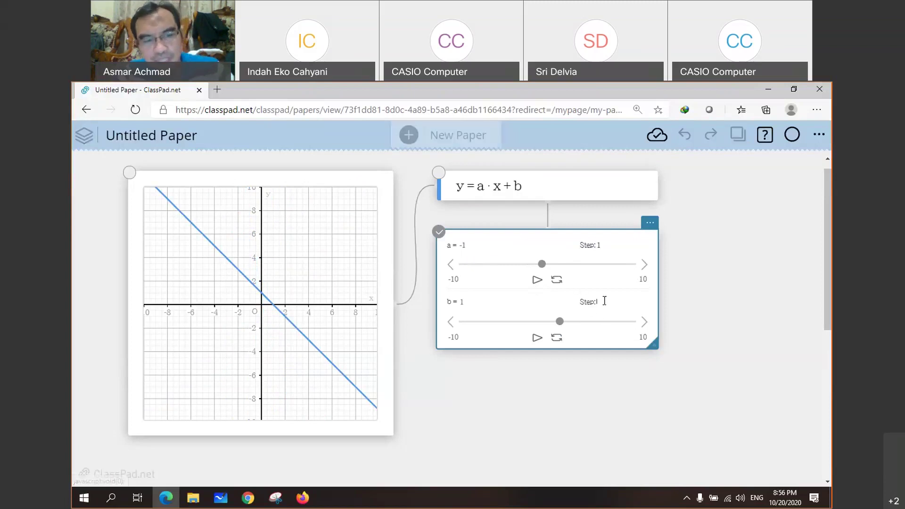
{"action": "type", "text": "1"}
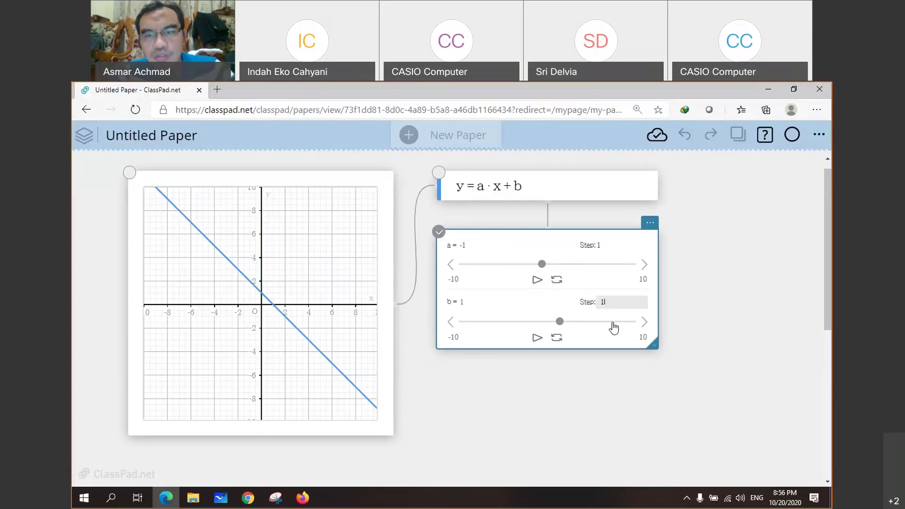
{"action": "left_click", "coordinate": [537, 338]}
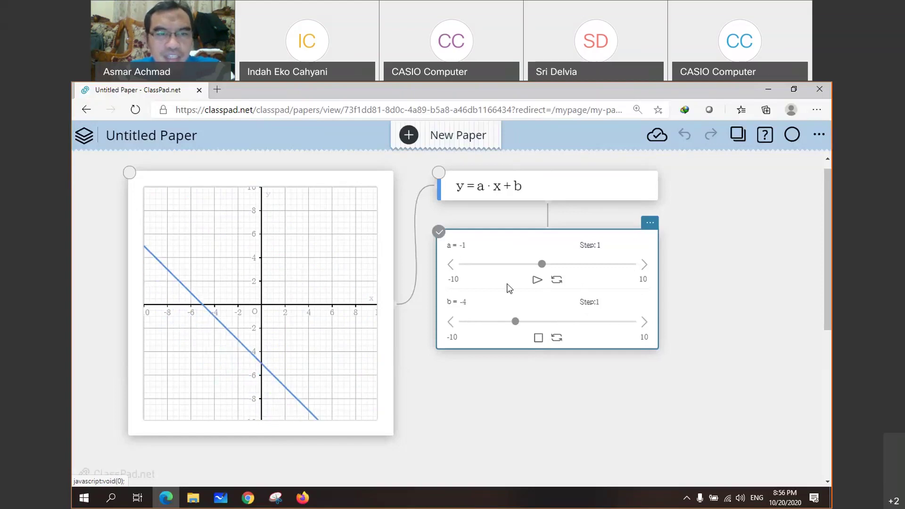
Step: Animate a together with b, stopping a at 7 and b at 9
{"action": "left_click", "coordinate": [537, 280]}
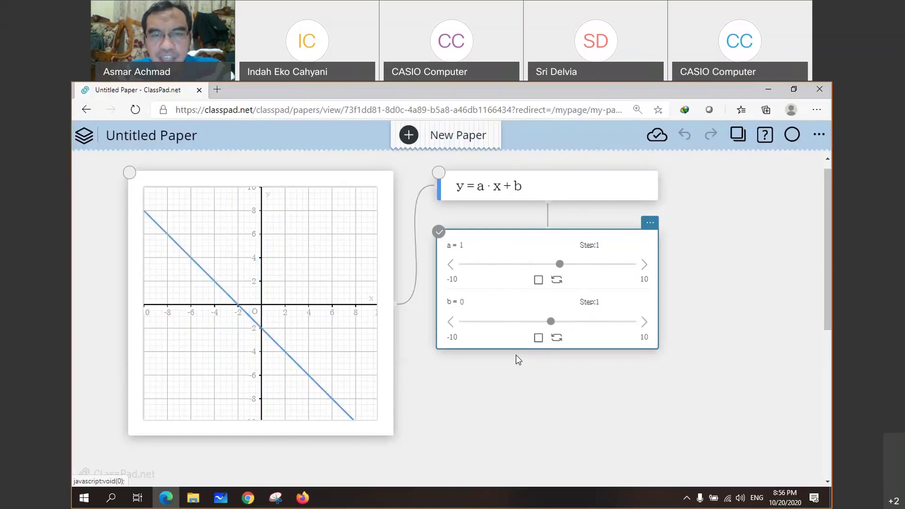
{"action": "left_click", "coordinate": [538, 280]}
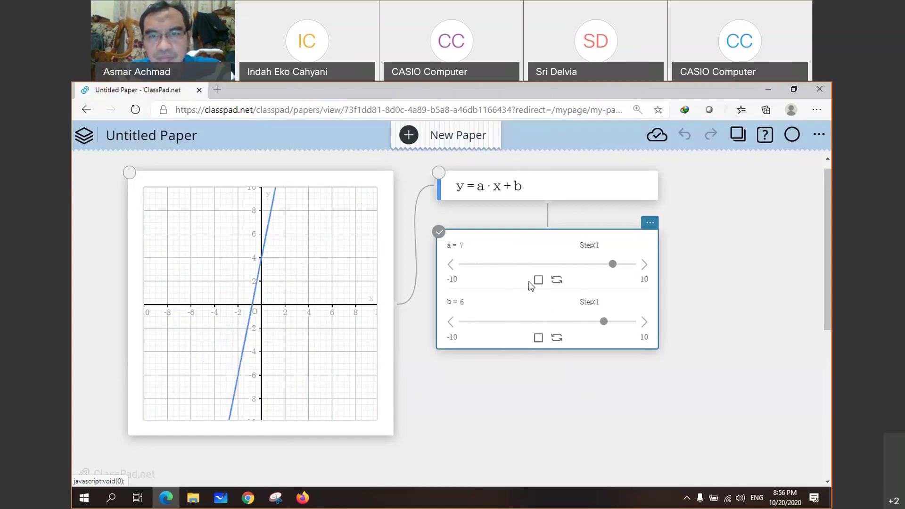
{"action": "left_click", "coordinate": [539, 338]}
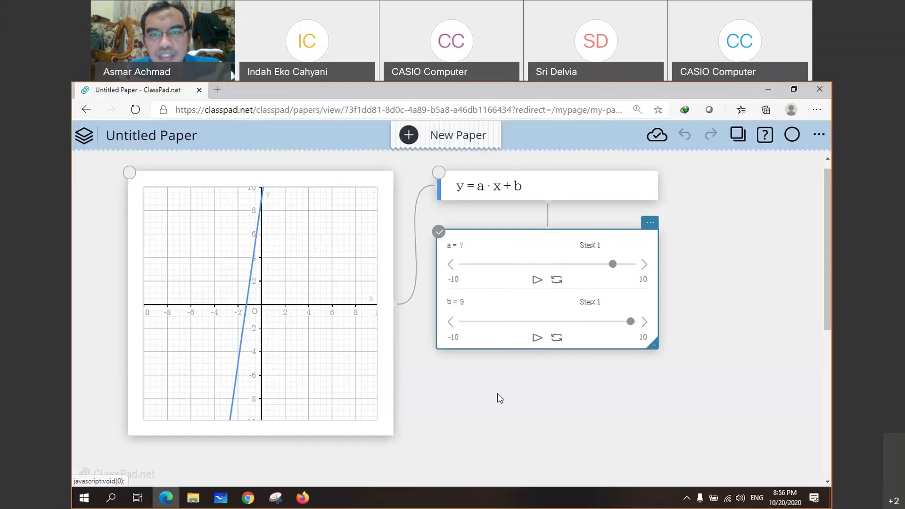
Step: Remove the linear equation y = a·x + b and its sliders from the paper, keeping the empty graph
{"action": "left_click_drag", "start_coordinate": [545, 233], "coordinate": [562, 218]}
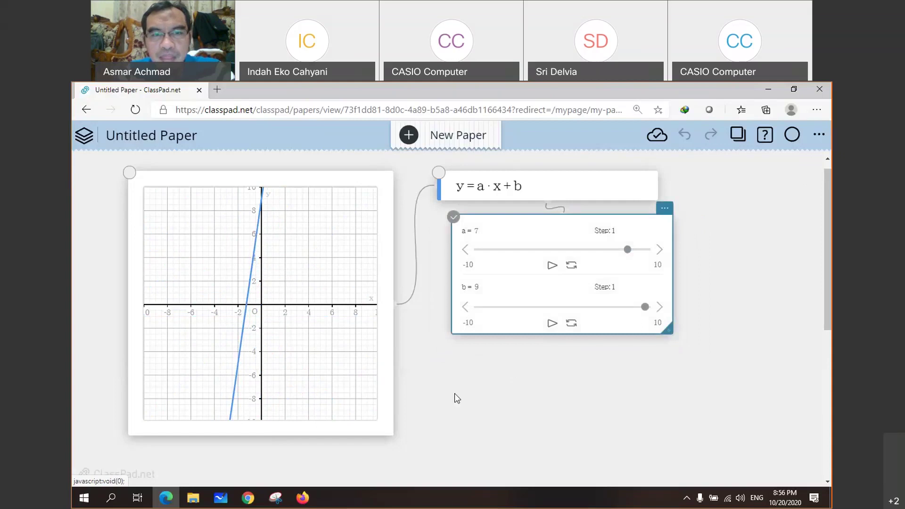
{"action": "left_click", "coordinate": [480, 376]}
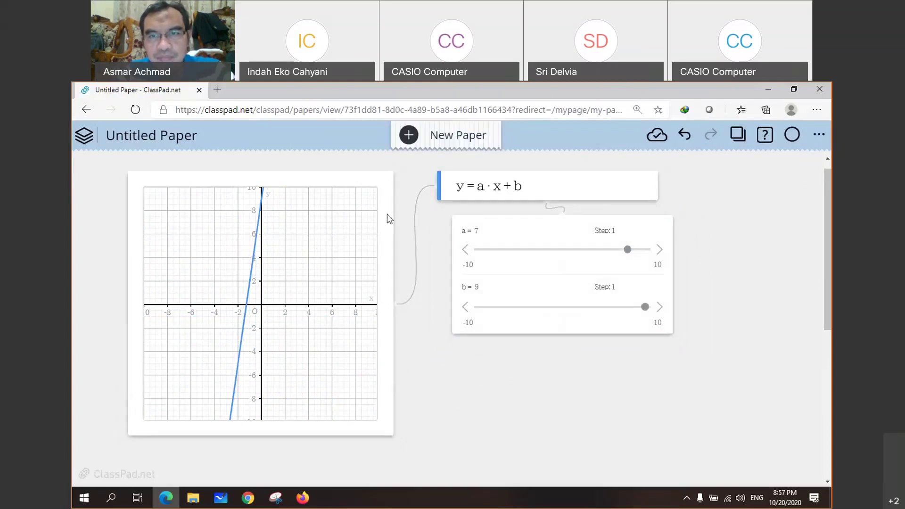
{"action": "left_click", "coordinate": [644, 187]}
{"action": "left_click", "coordinate": [651, 164]}
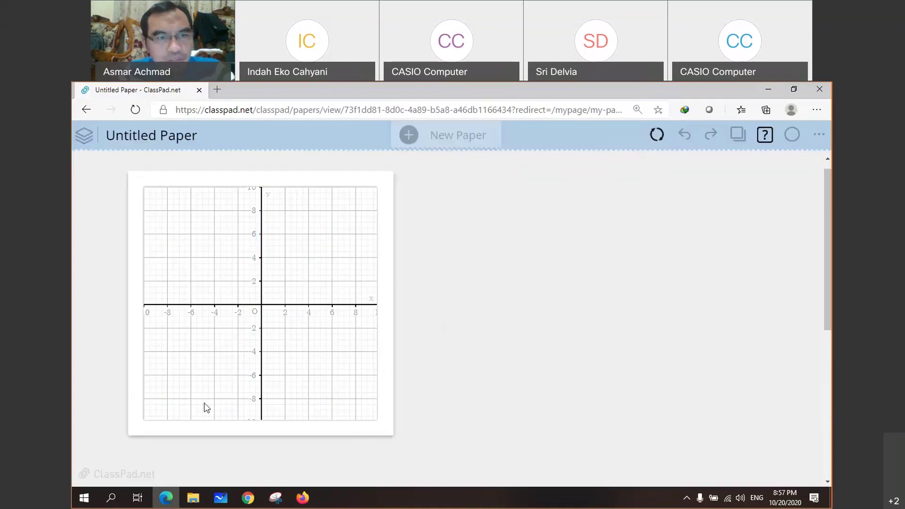
Step: Add an empty function box to the graph and move it slightly farther away from the graph
{"action": "left_click", "coordinate": [215, 420]}
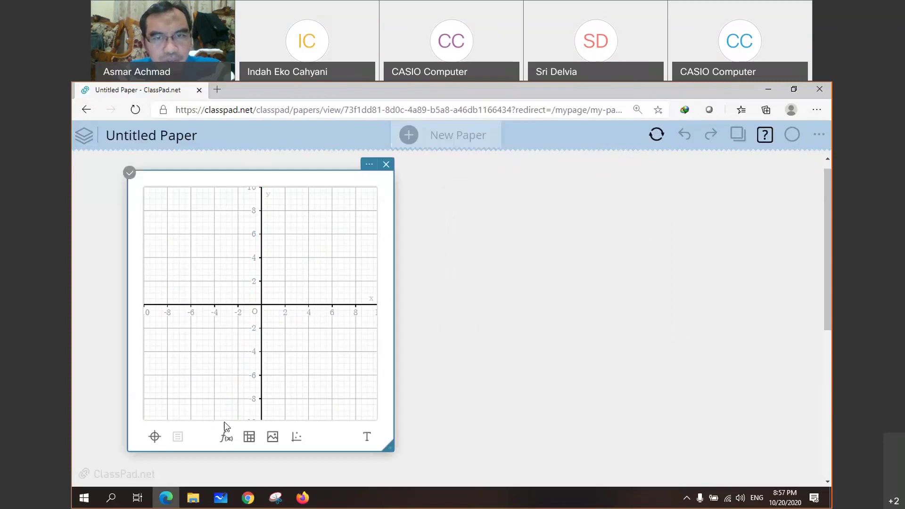
{"action": "left_click", "coordinate": [224, 434]}
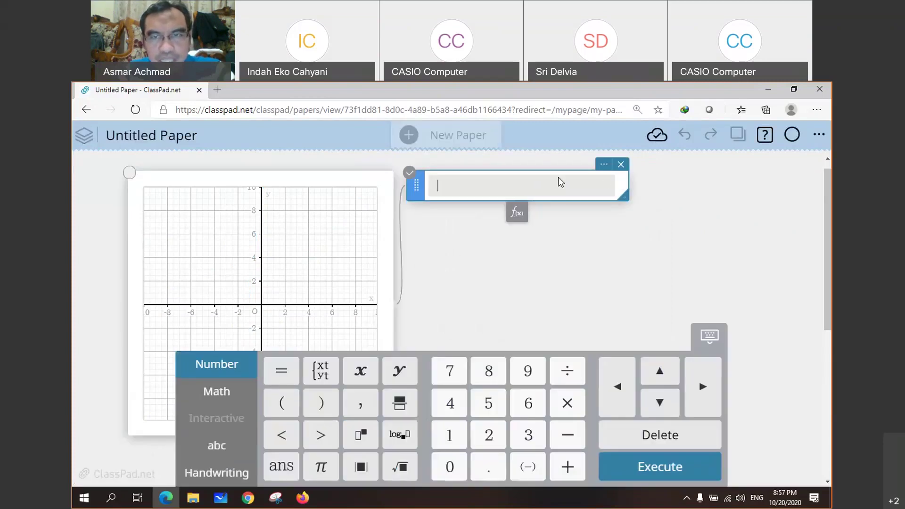
{"action": "left_click", "coordinate": [637, 175]}
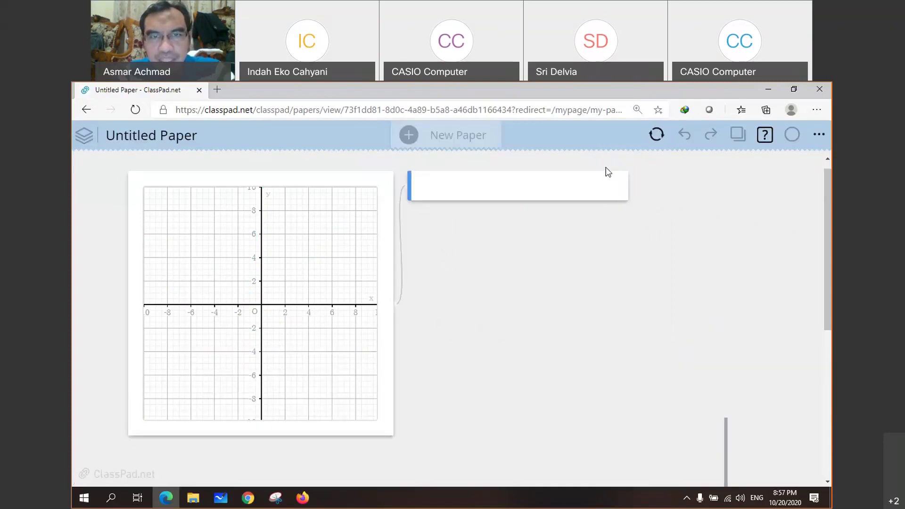
{"action": "left_click", "coordinate": [533, 185]}
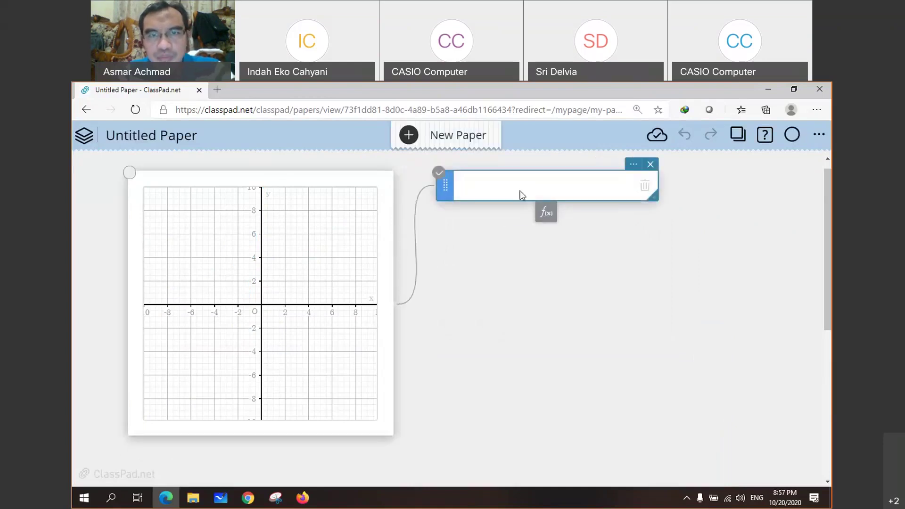
Step: Enter the quadratic equation y = a·x² + b·x + c in the function box and plot it
{"action": "left_click", "coordinate": [516, 185]}
{"action": "type", "text": "y "}
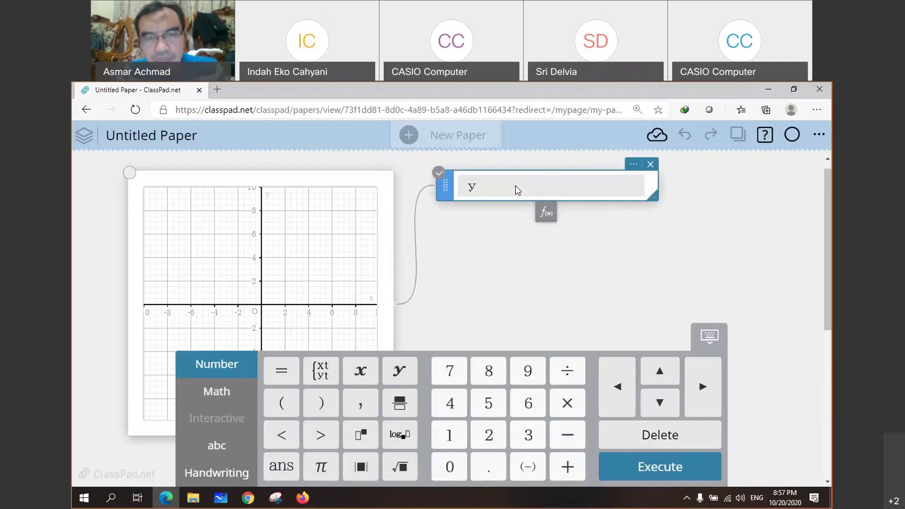
{"action": "type", "text": "= a"}
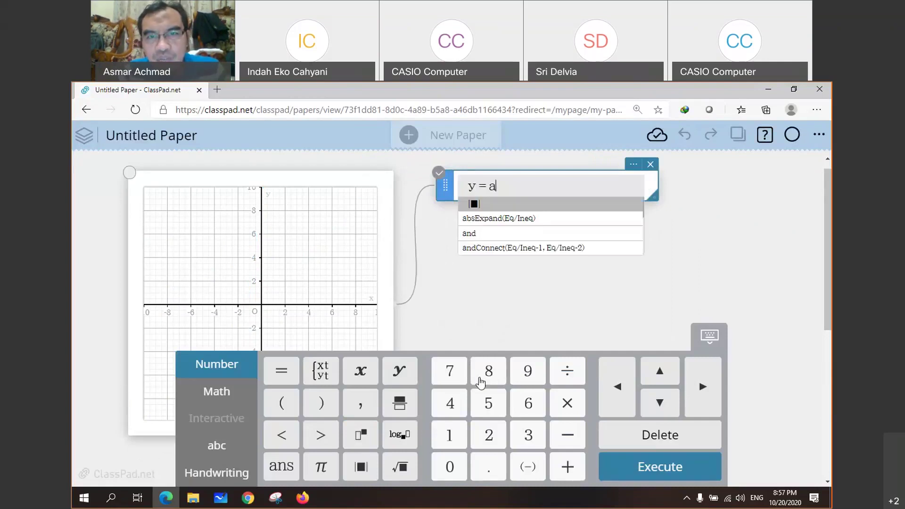
{"action": "left_click", "coordinate": [568, 403]}
{"action": "left_click", "coordinate": [361, 371]}
{"action": "left_click", "coordinate": [361, 436]}
{"action": "type", "text": "2"}
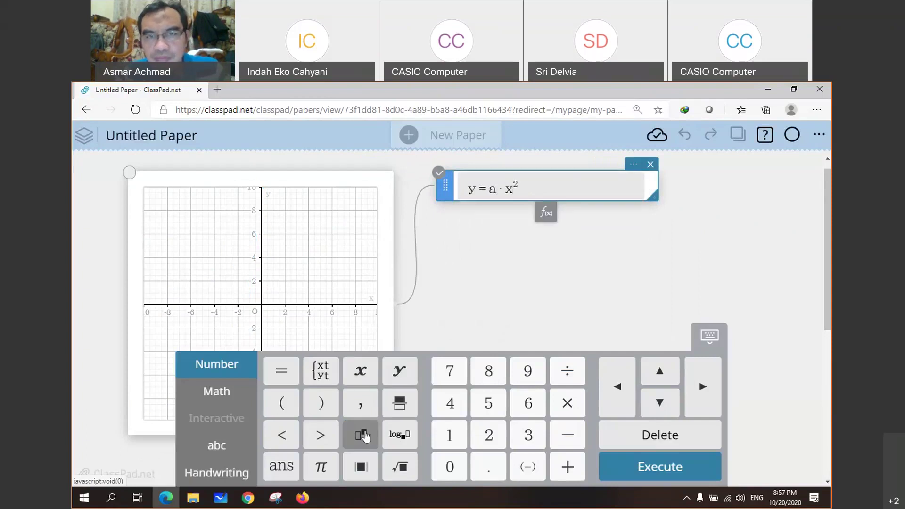
{"action": "left_click", "coordinate": [567, 467]}
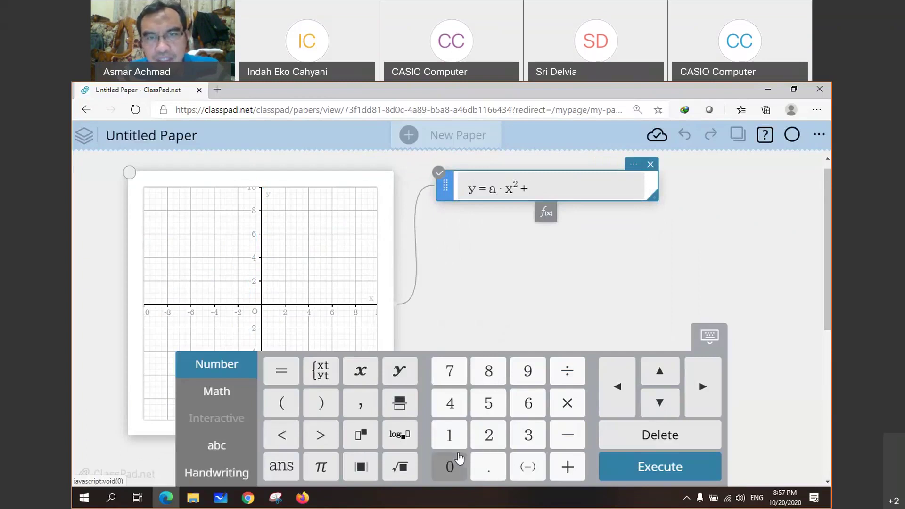
{"action": "type", "text": "b"}
{"action": "left_click", "coordinate": [568, 403]}
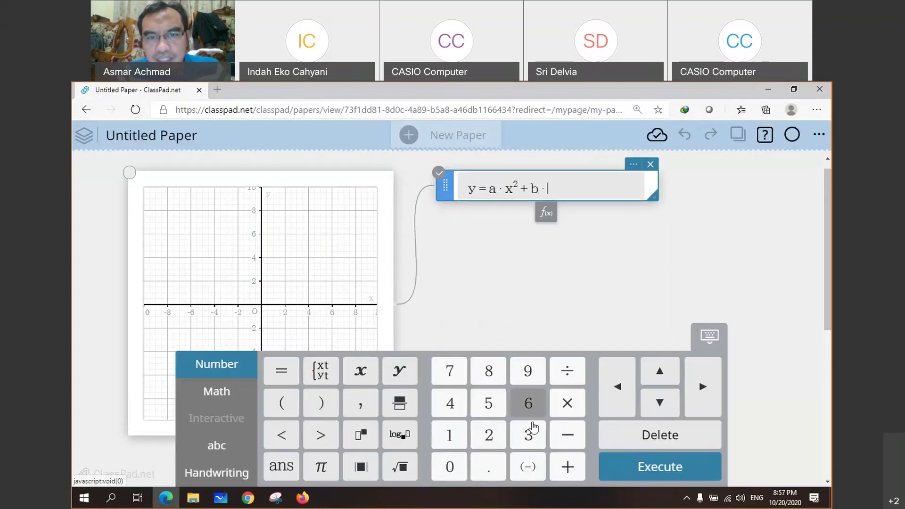
{"action": "left_click", "coordinate": [368, 378]}
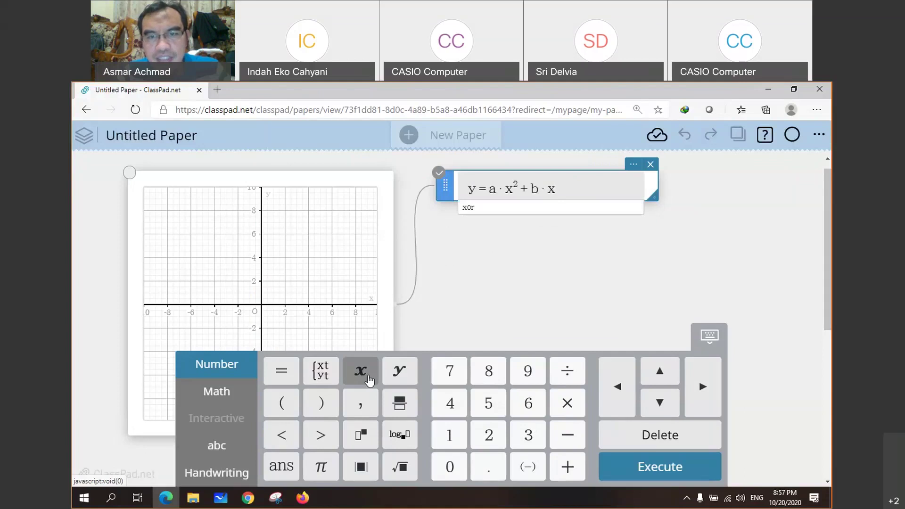
{"action": "left_click", "coordinate": [568, 467]}
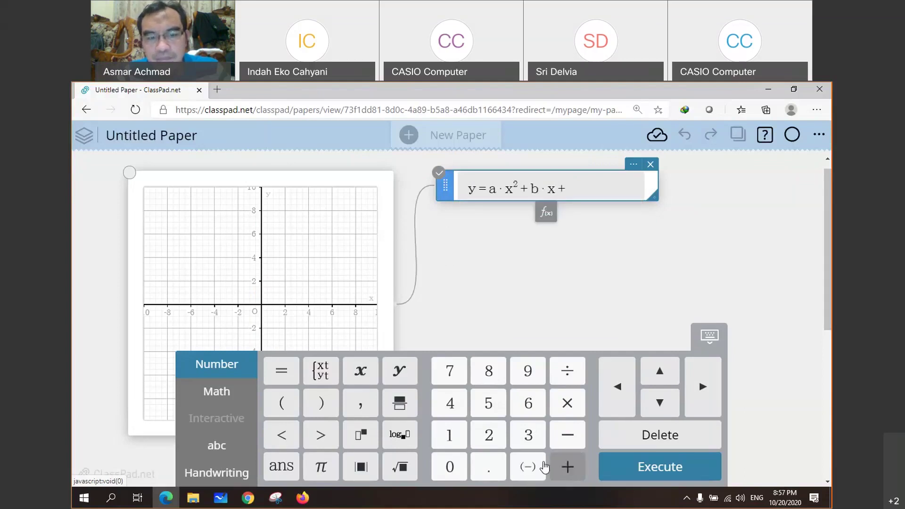
{"action": "type", "text": "c"}
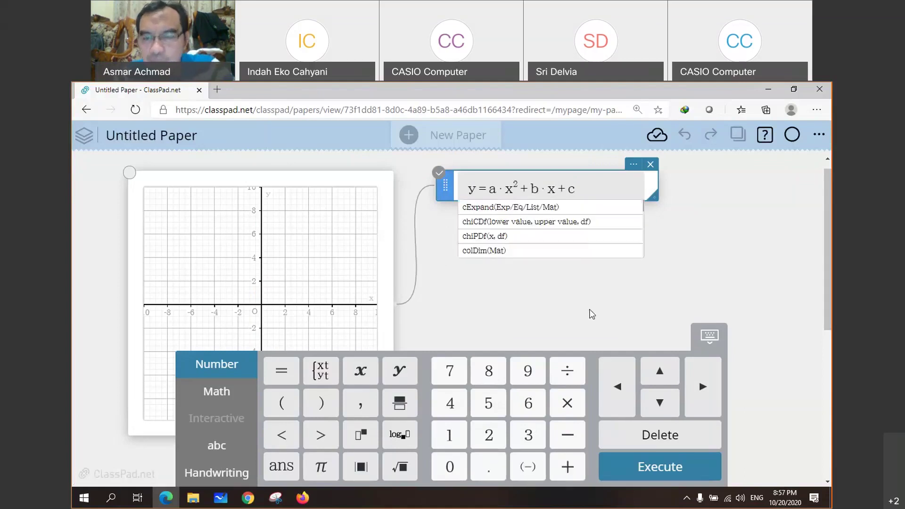
{"action": "key", "text": "Return"}
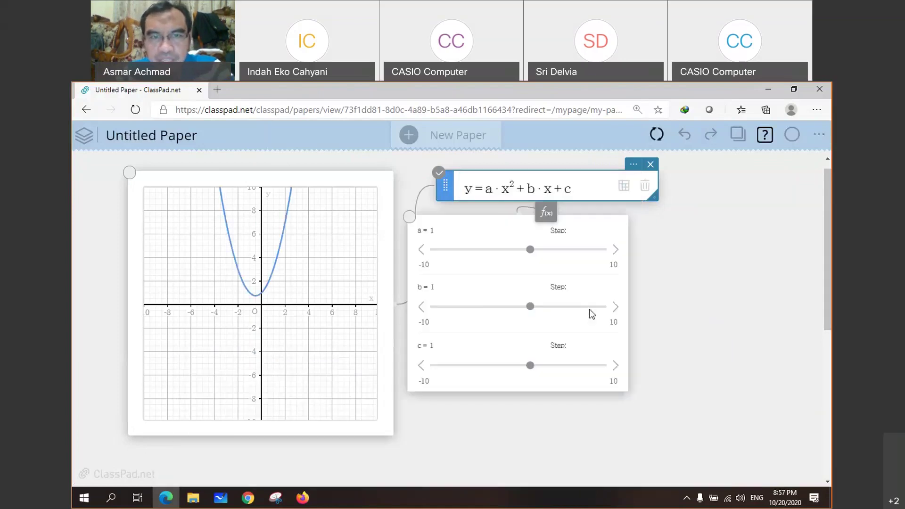
Step: Move the box with the a, b and c sliders clear of the equation and set each slider's step to 1
{"action": "left_click", "coordinate": [495, 221]}
{"action": "left_click_drag", "start_coordinate": [495, 221], "coordinate": [554, 236]}
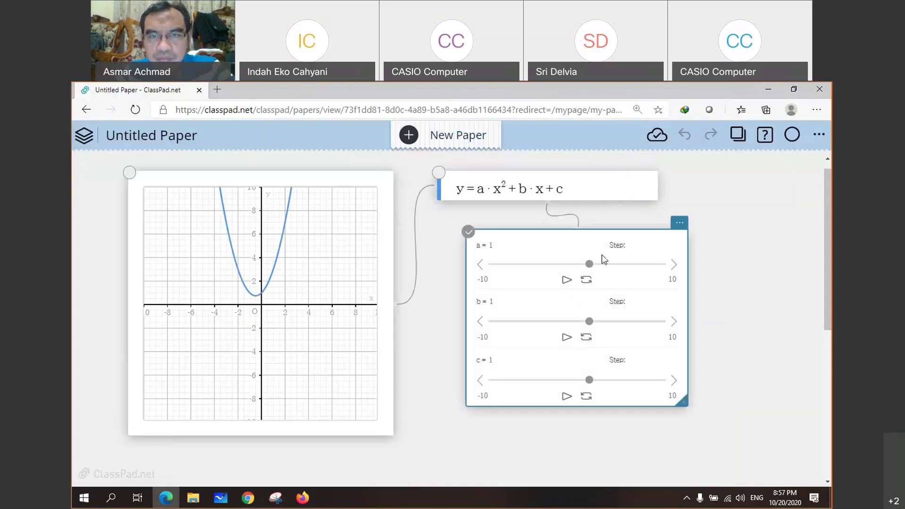
{"action": "left_click", "coordinate": [632, 246]}
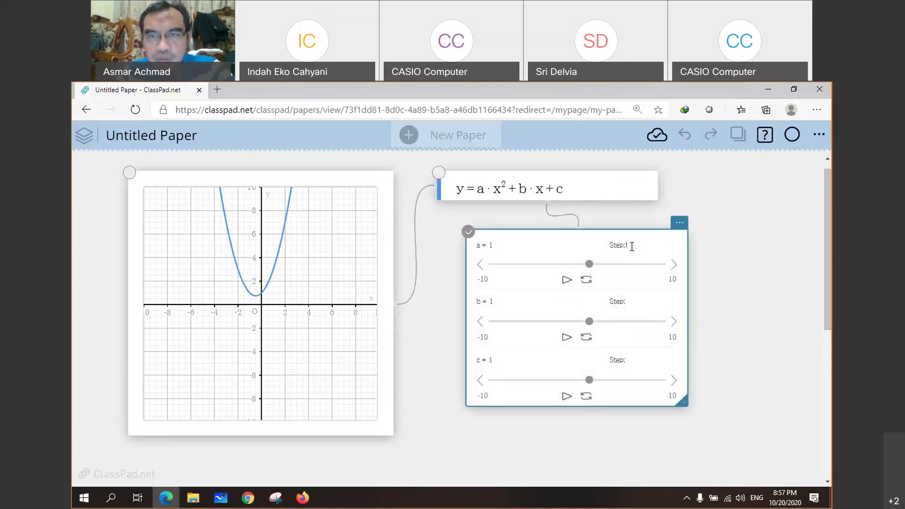
{"action": "type", "text": "1"}
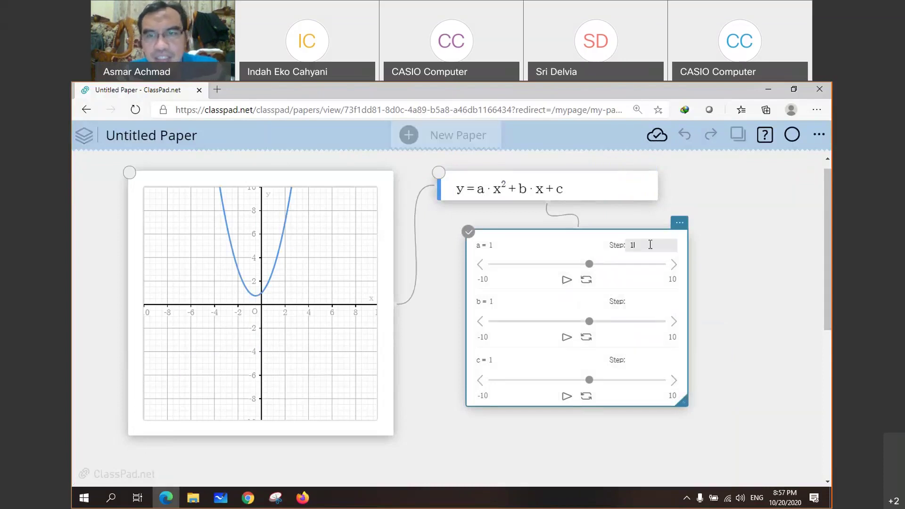
{"action": "left_click", "coordinate": [624, 301]}
{"action": "type", "text": "1"}
{"action": "key", "text": "Return"}
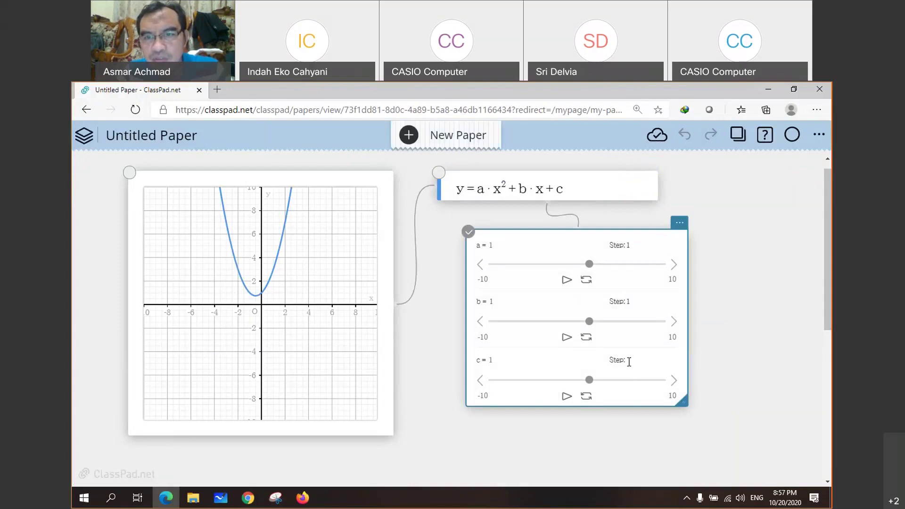
{"action": "left_click", "coordinate": [629, 362]}
{"action": "type", "text": "1"}
{"action": "left_click", "coordinate": [762, 341]}
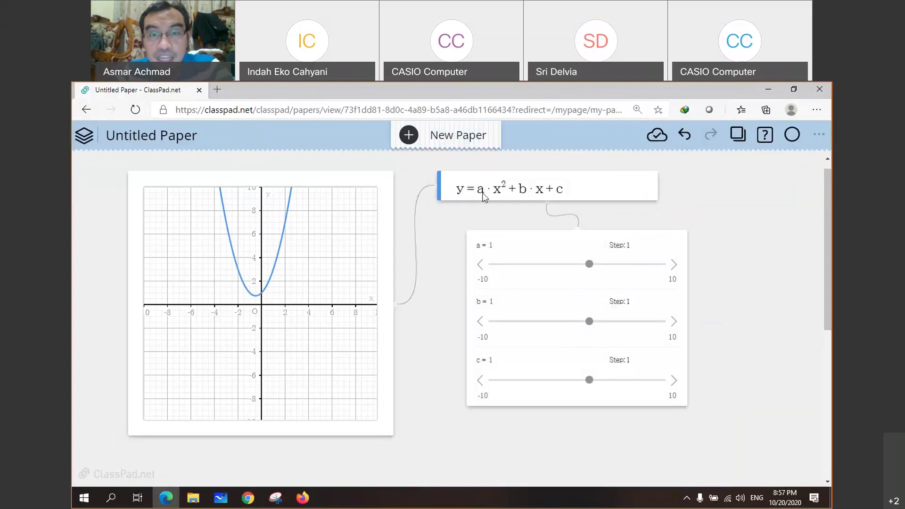
Step: Animate the quadratic's a slider, stopping it at 0 and finally at -7, and animate the b slider, stopping it at -2
{"action": "left_click", "coordinate": [564, 268]}
{"action": "left_click", "coordinate": [568, 282]}
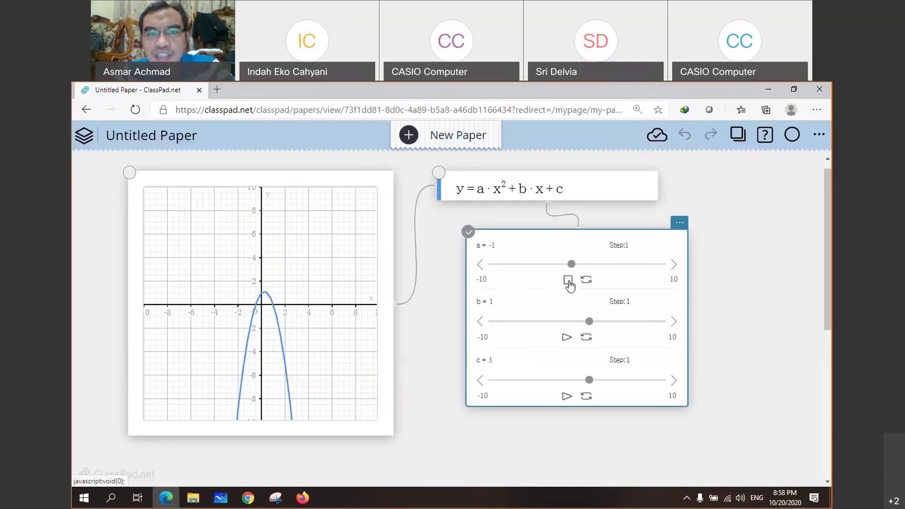
{"action": "left_click", "coordinate": [568, 282]}
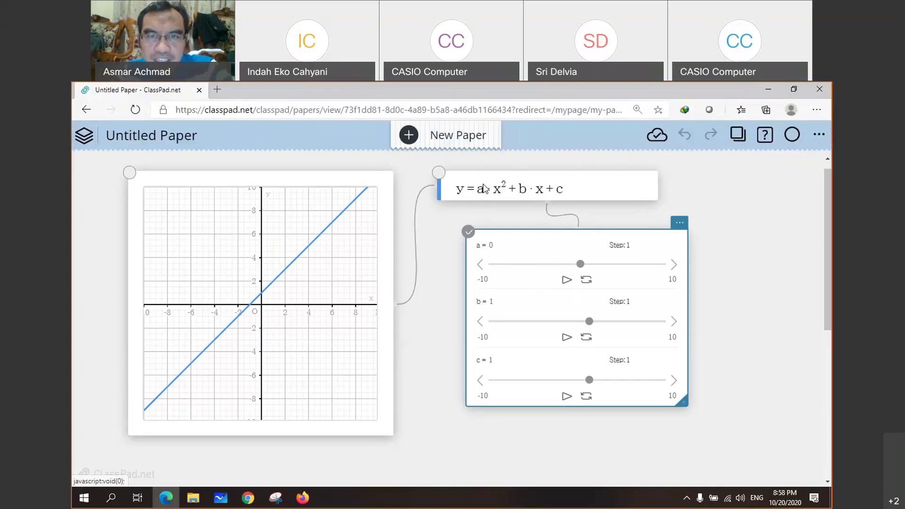
{"action": "left_click", "coordinate": [567, 279]}
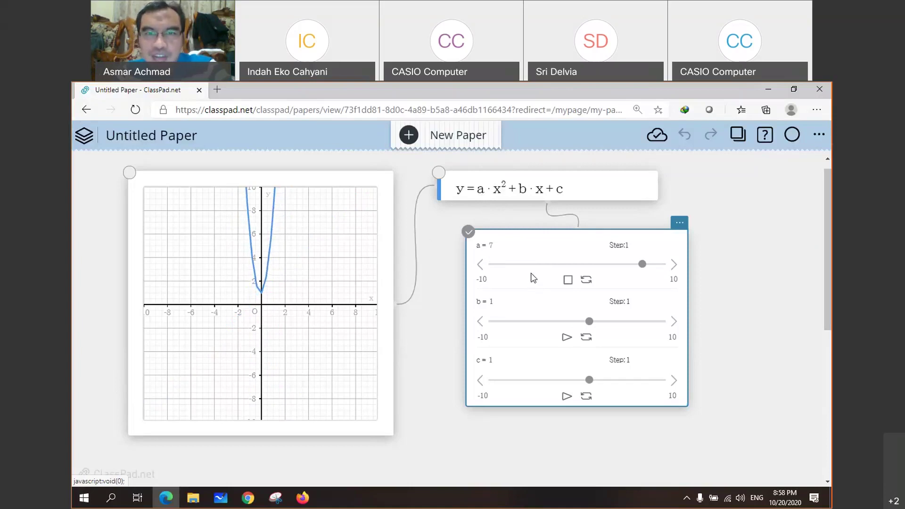
{"action": "left_click", "coordinate": [569, 281]}
{"action": "left_click", "coordinate": [566, 337]}
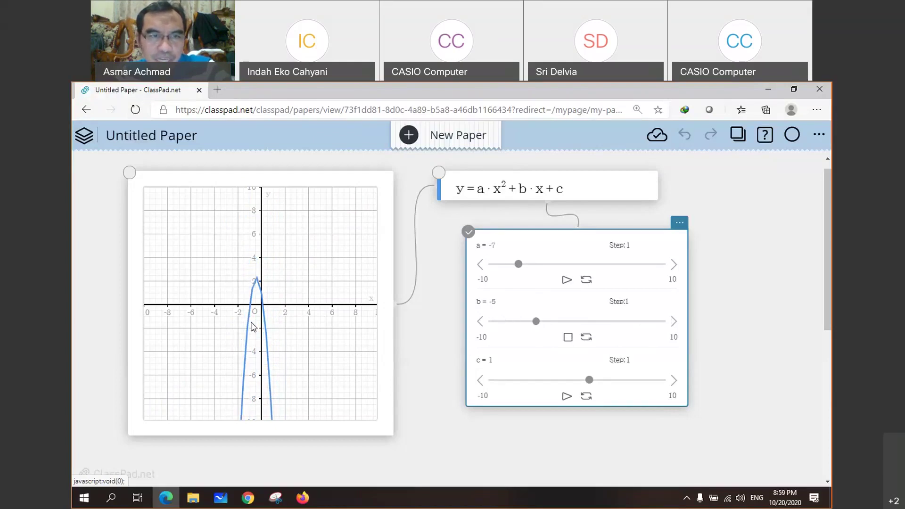
{"action": "left_click", "coordinate": [568, 338]}
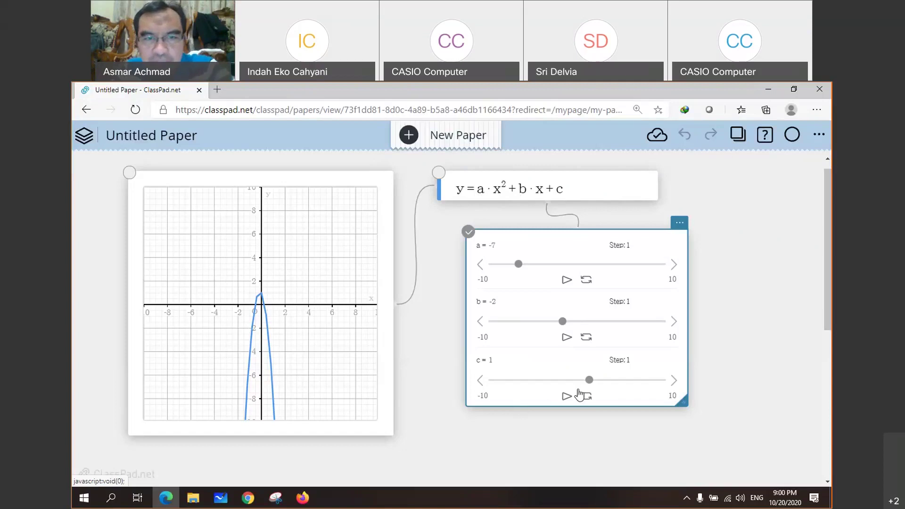
Step: Set the a slider to 6, and move the b slider to -9, then 8, and finally to 0
{"action": "left_click_drag", "start_coordinate": [518, 264], "coordinate": [633, 267]}
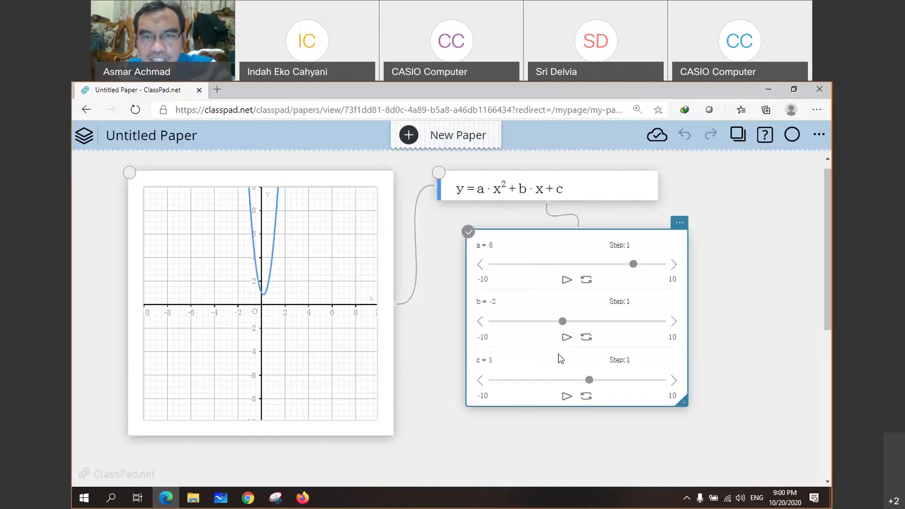
{"action": "left_click_drag", "start_coordinate": [563, 323], "coordinate": [503, 325]}
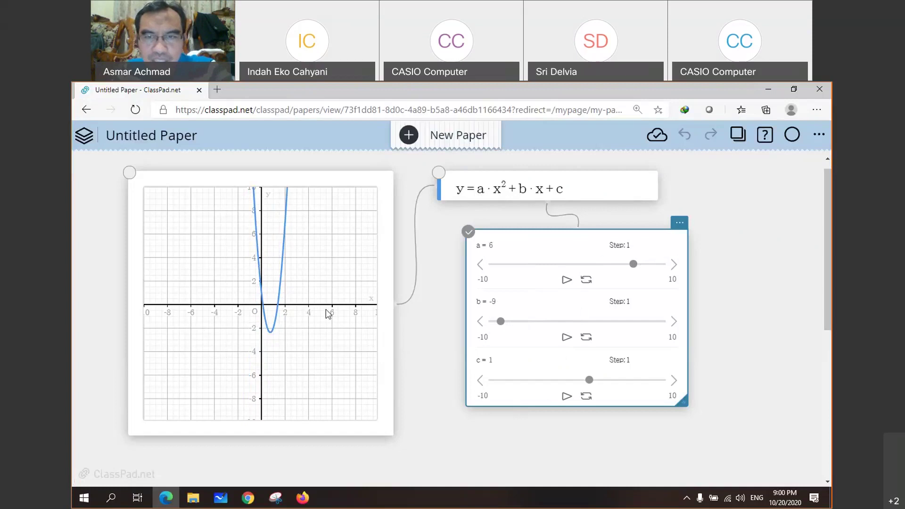
{"action": "left_click_drag", "start_coordinate": [501, 321], "coordinate": [660, 322]}
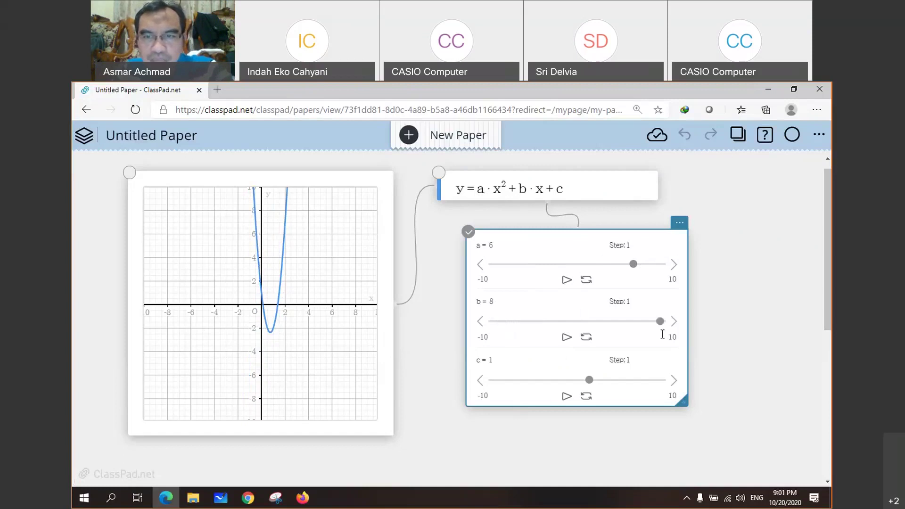
{"action": "left_click", "coordinate": [654, 332]}
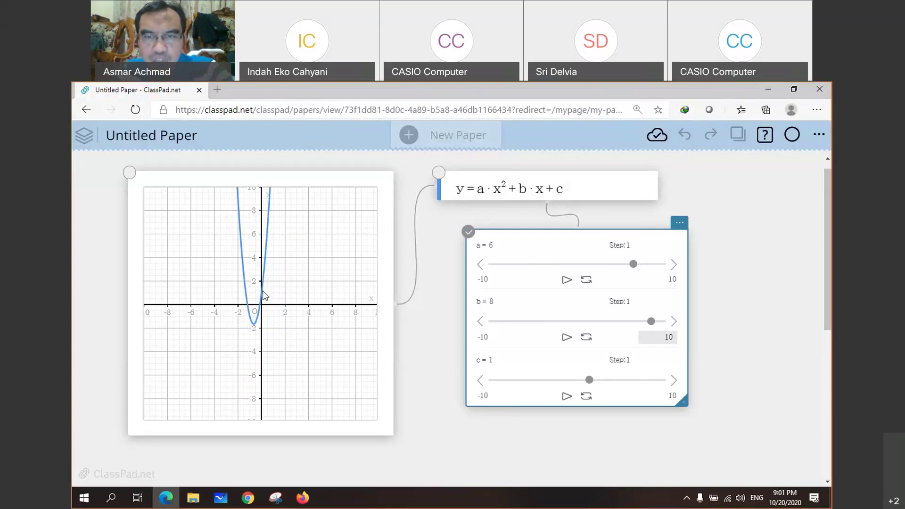
{"action": "left_click_drag", "start_coordinate": [652, 323], "coordinate": [585, 329]}
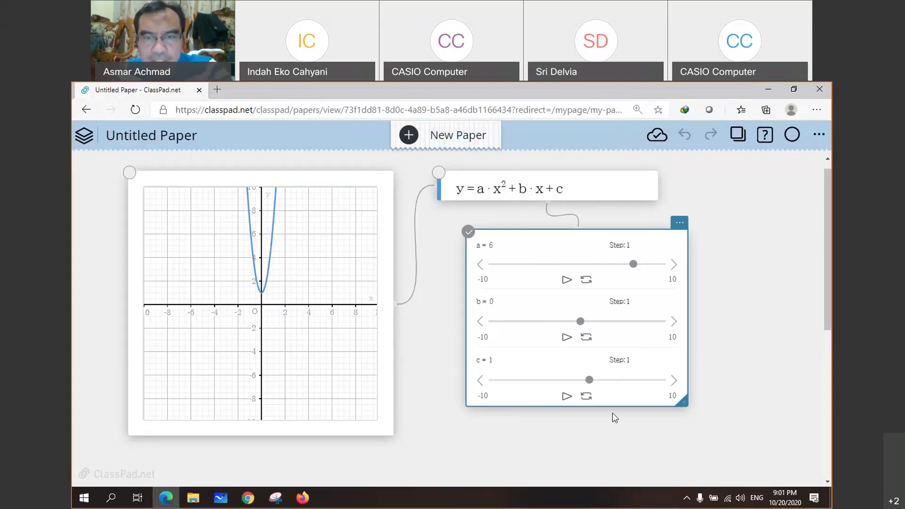
Step: Animate the c slider, stop it at 9, and set c to -6
{"action": "left_click", "coordinate": [566, 398]}
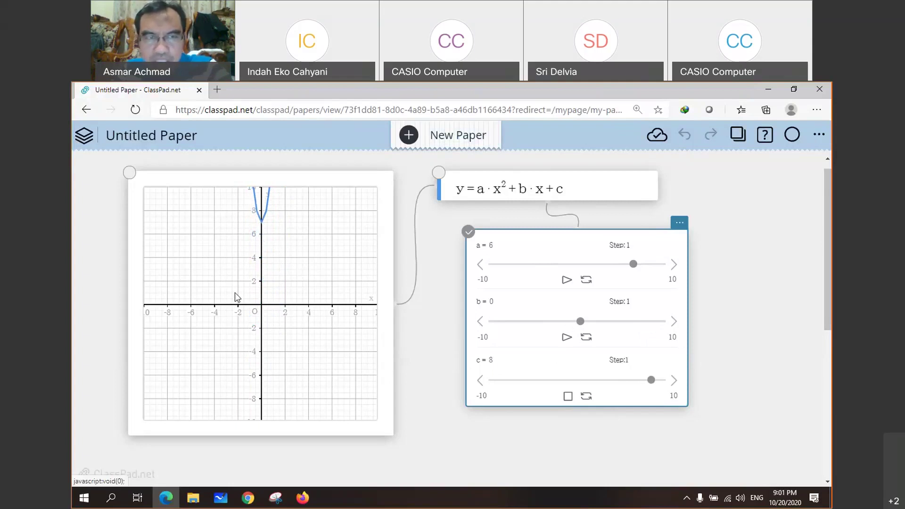
{"action": "left_click", "coordinate": [567, 397]}
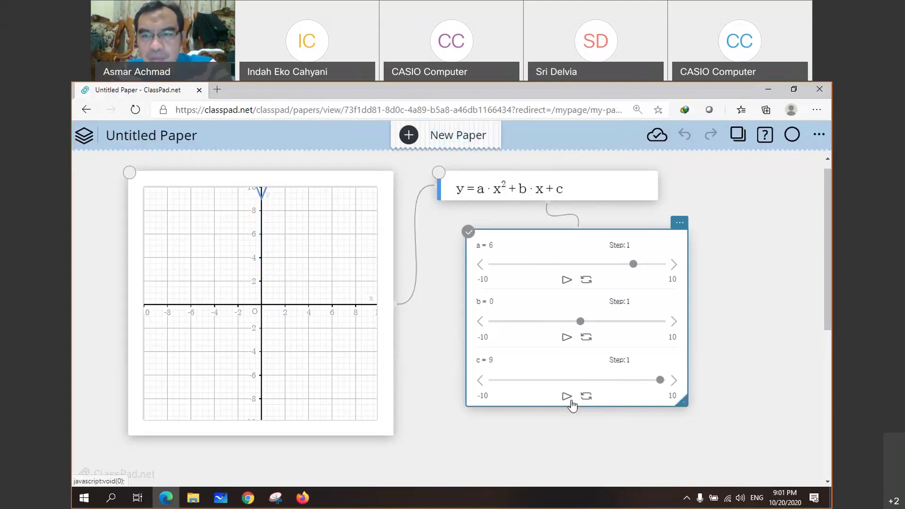
{"action": "left_click_drag", "start_coordinate": [661, 380], "coordinate": [527, 385]}
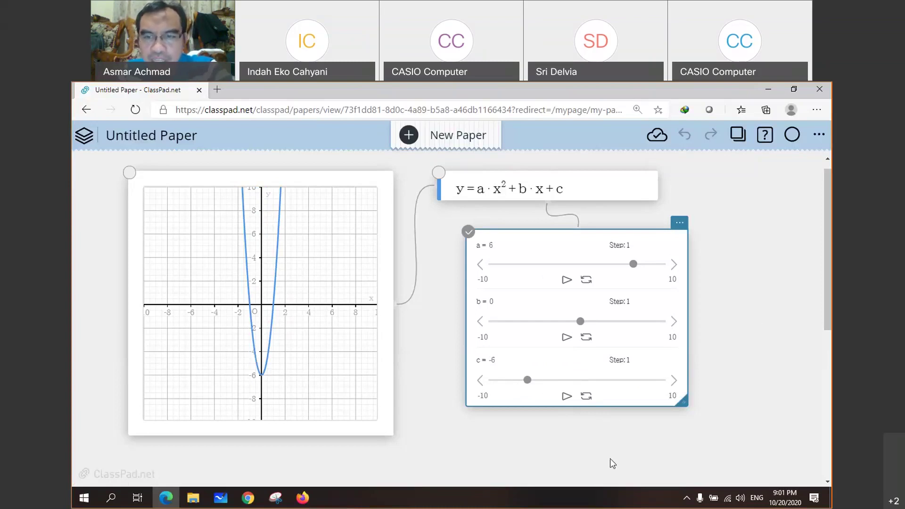
Step: Align the slider box under the equation y = a·x² + b·x + c and remove the equation with its sliders, keeping the empty graph
{"action": "left_click_drag", "start_coordinate": [633, 232], "coordinate": [613, 231]}
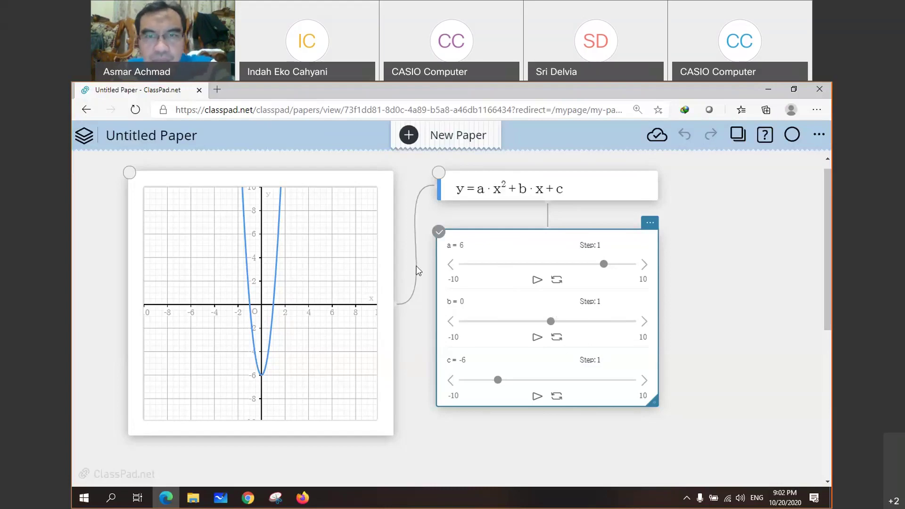
{"action": "left_click", "coordinate": [608, 188]}
{"action": "left_click", "coordinate": [654, 167]}
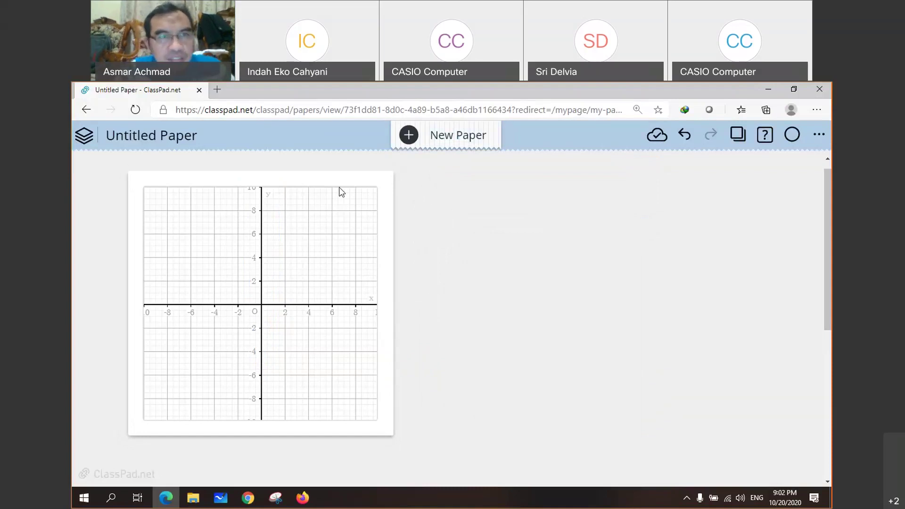
Step: Open the classpad.net website in a new browser tab
{"action": "left_click", "coordinate": [217, 90]}
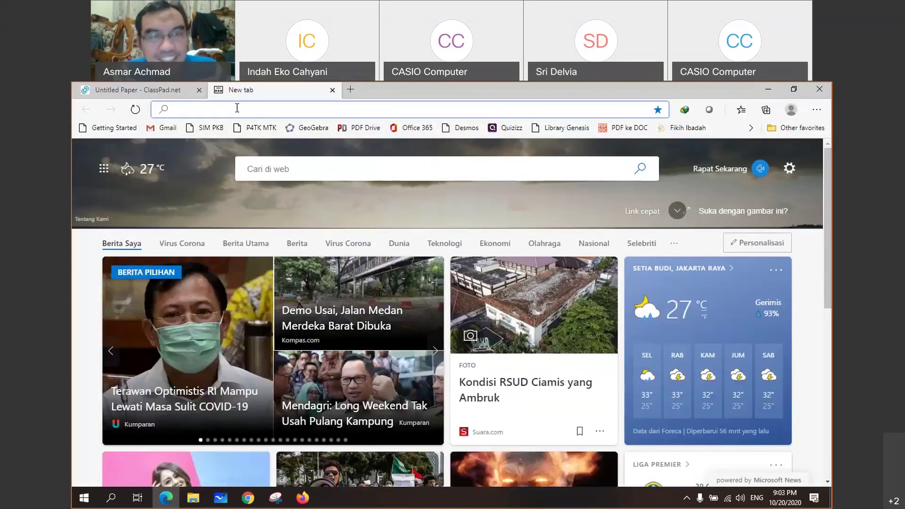
{"action": "type", "text": "classpad.net"}
{"action": "key", "text": "Return"}
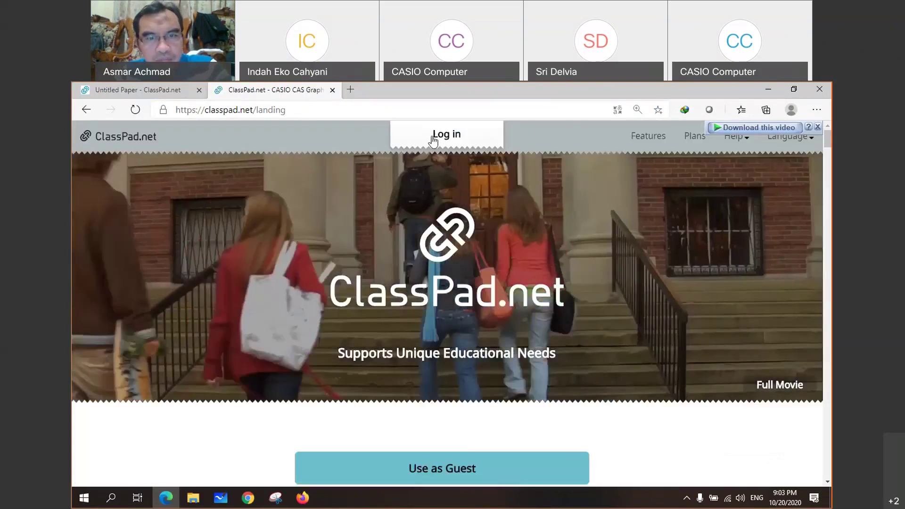
Step: Log in with the Google account and open the saved paper containing the graphing topics list
{"action": "left_click", "coordinate": [433, 137]}
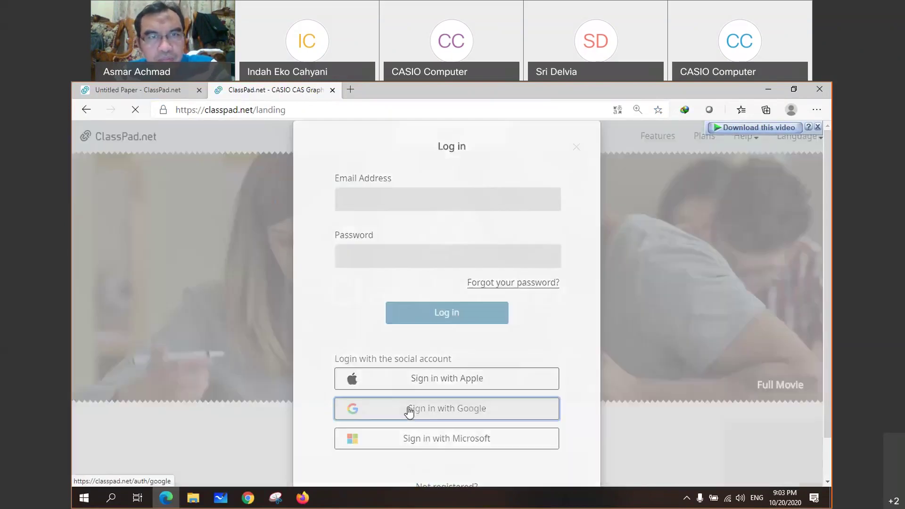
{"action": "left_click", "coordinate": [424, 408]}
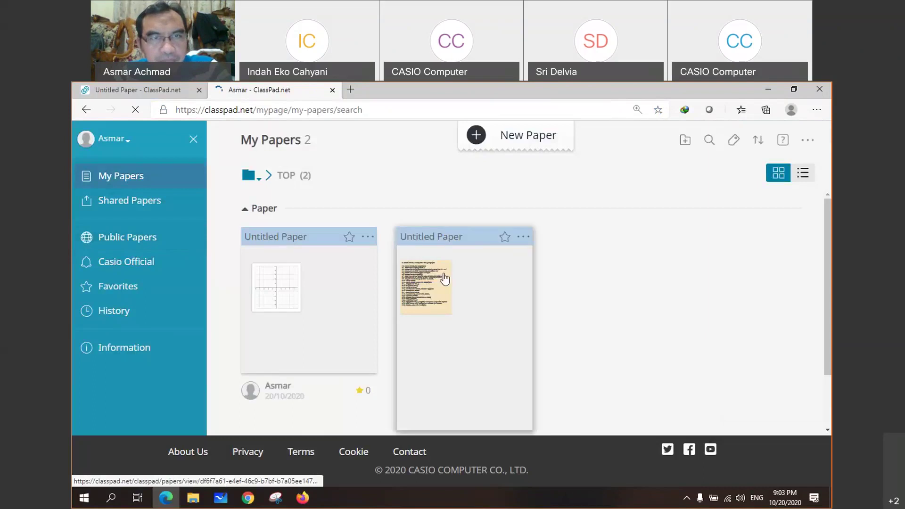
{"action": "left_click", "coordinate": [444, 279]}
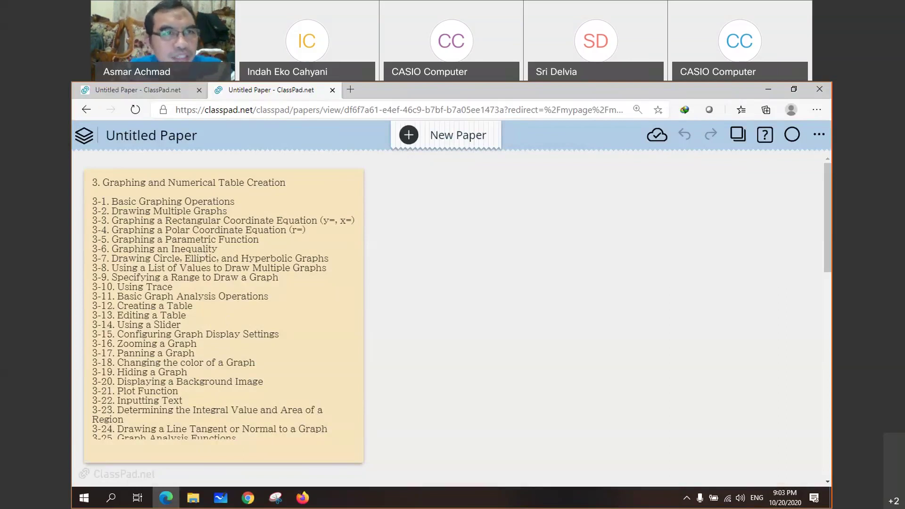
Step: Return to the browser tab with the empty graph and add an empty function box to the graph
{"action": "left_click", "coordinate": [139, 91]}
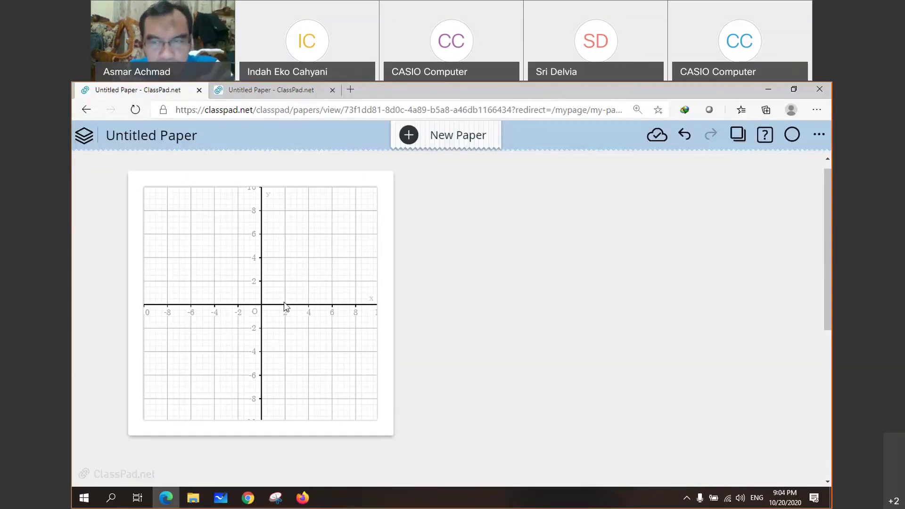
{"action": "left_click", "coordinate": [298, 359]}
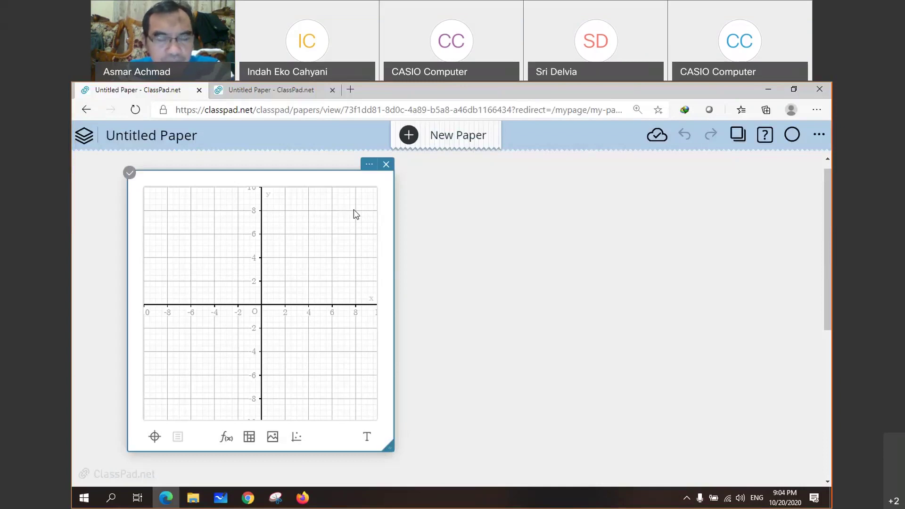
{"action": "left_click", "coordinate": [226, 441]}
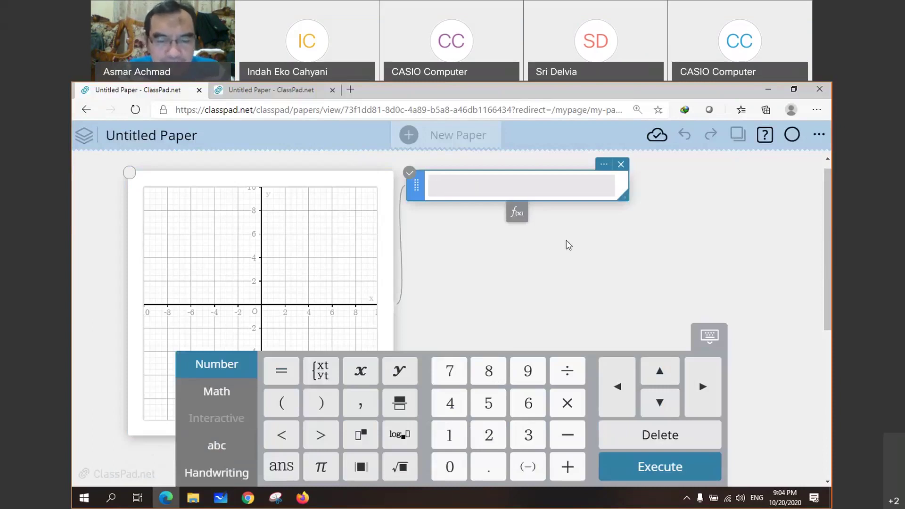
Step: Enter the inequality y ≥ x² − 1 in the function box and plot it
{"action": "type", "text": "y "}
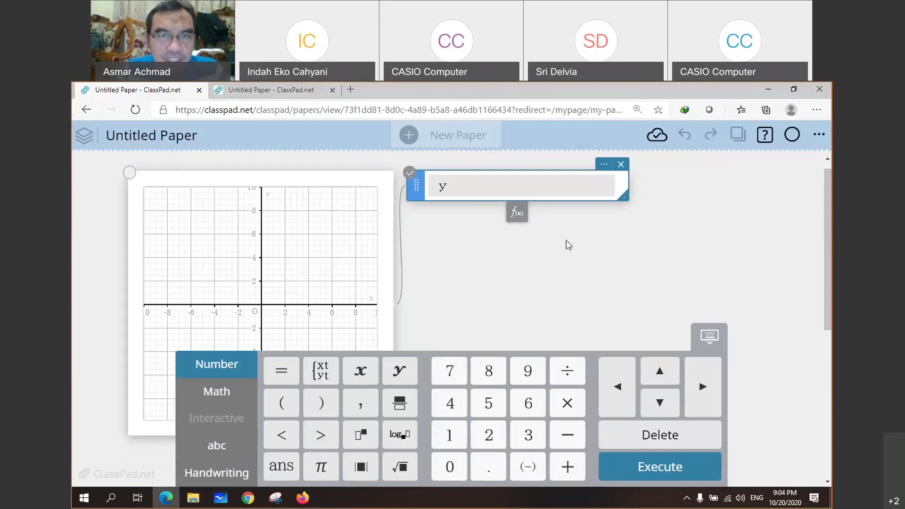
{"action": "type", "text": ">"}
{"action": "key", "text": "BackSpace"}
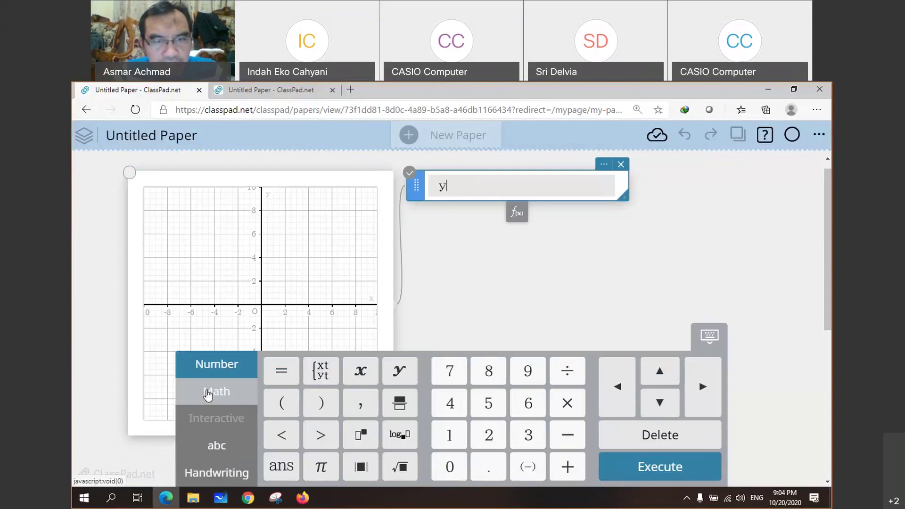
{"action": "left_click", "coordinate": [208, 394]}
{"action": "left_click", "coordinate": [319, 467]}
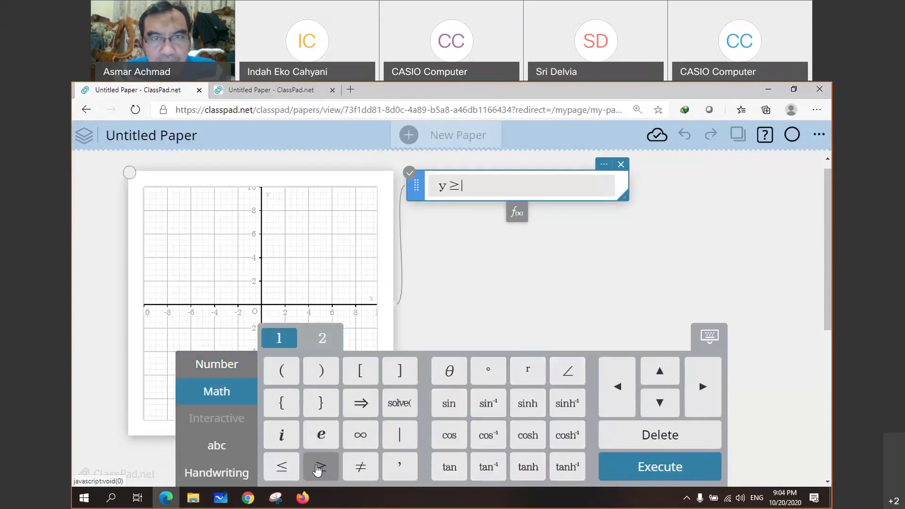
{"action": "type", "text": "x"}
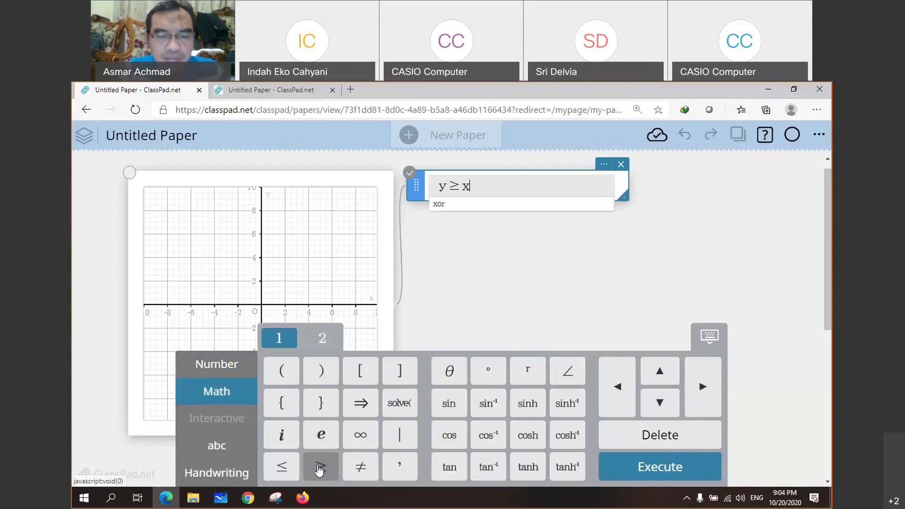
{"action": "type", "text": "^2-1"}
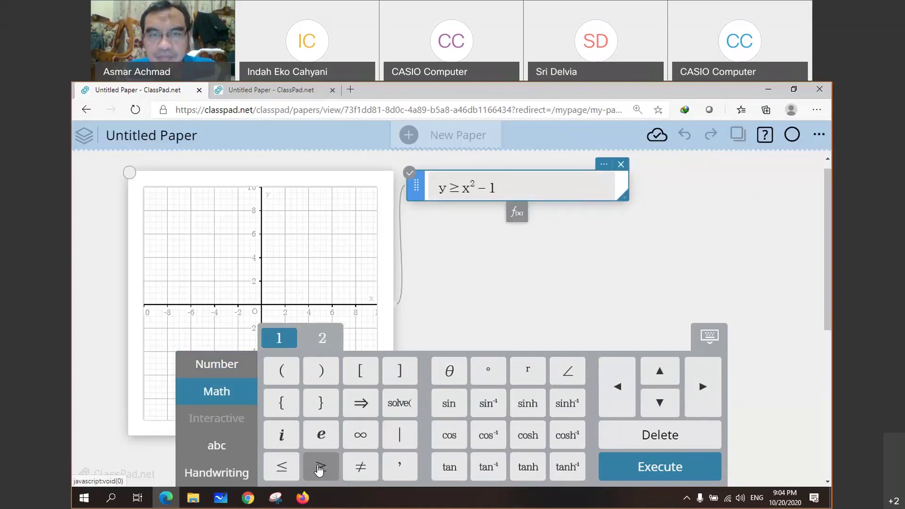
{"action": "key", "text": "Return"}
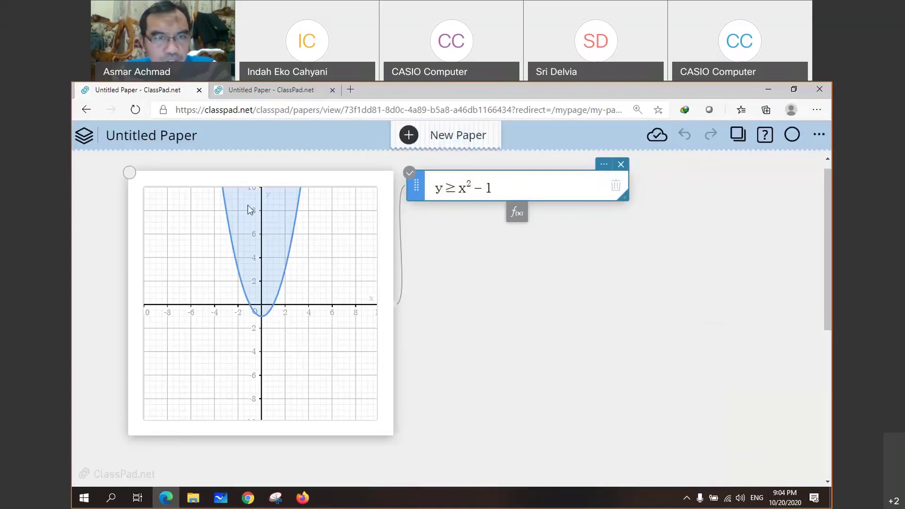
Step: Shift the graph slightly toward the inequality box and move that box clear of the graph
{"action": "left_click", "coordinate": [313, 261]}
{"action": "left_click_drag", "start_coordinate": [313, 261], "coordinate": [332, 234]}
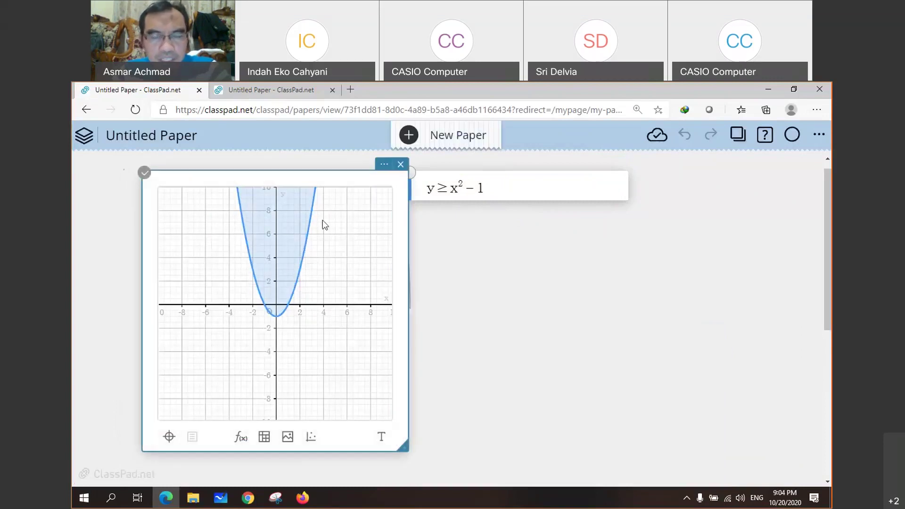
{"action": "left_click", "coordinate": [560, 183]}
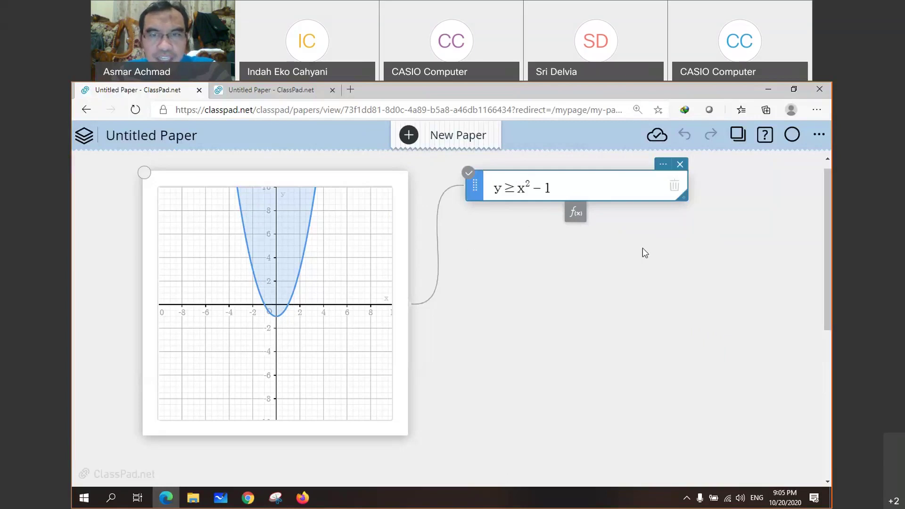
Step: Add a second function line below y ≥ x² − 1, plot the inequality x + y < 6, and select the graph
{"action": "left_click", "coordinate": [579, 216]}
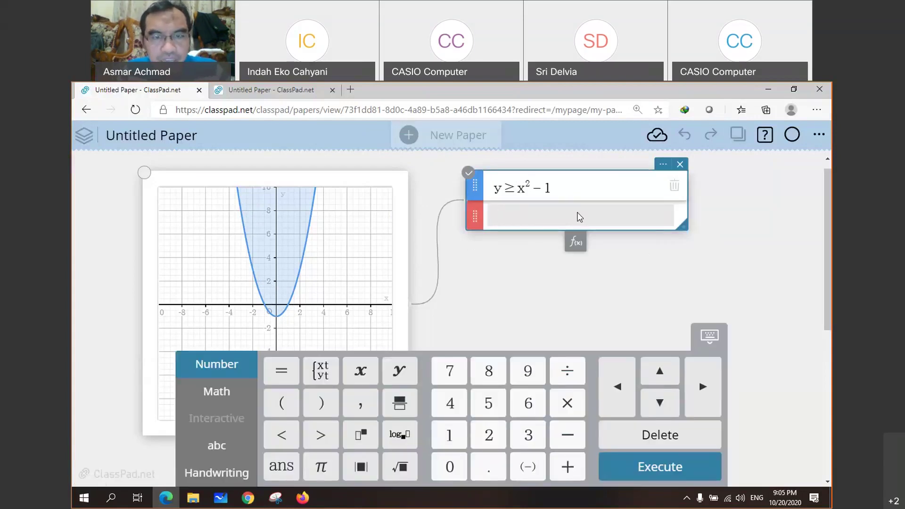
{"action": "type", "text": "x+y"}
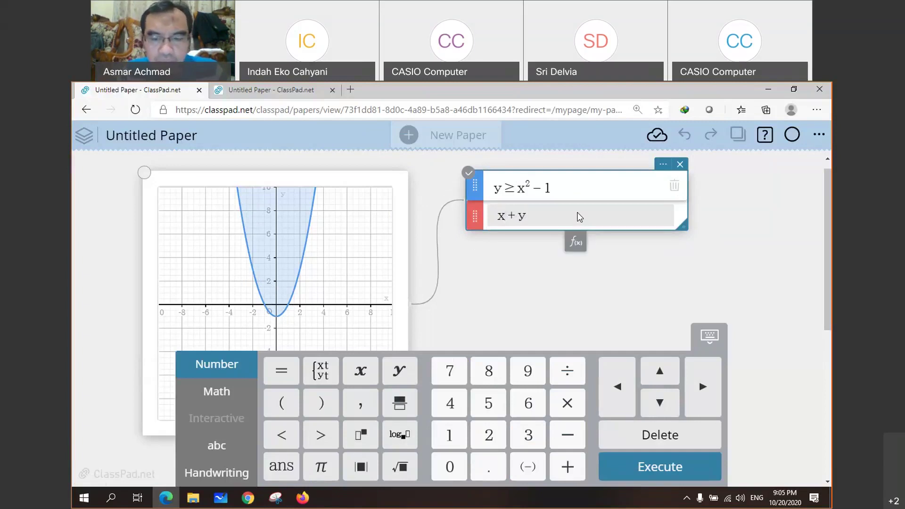
{"action": "type", "text": "<6"}
{"action": "key", "text": "Return"}
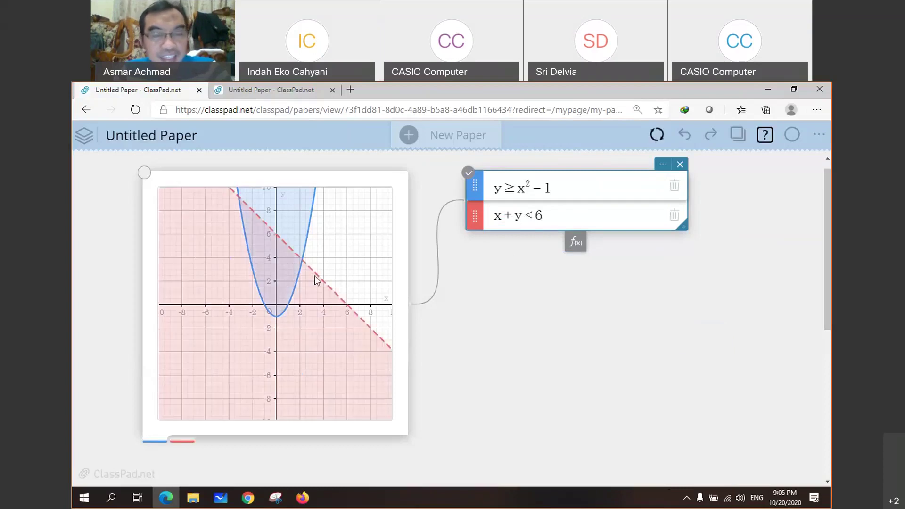
{"action": "left_click", "coordinate": [335, 231]}
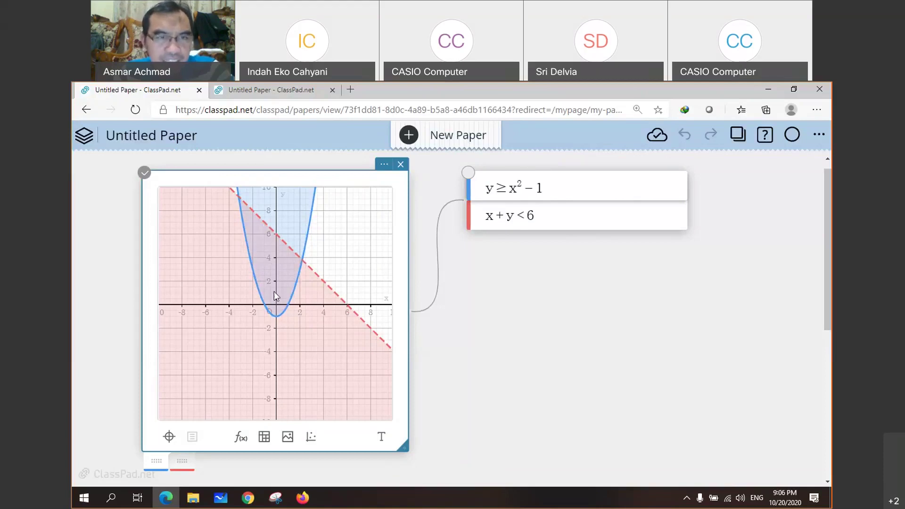
Step: Set the graph's inequality plot option to Intersection and check the option in the graph settings again
{"action": "left_click", "coordinate": [384, 166]}
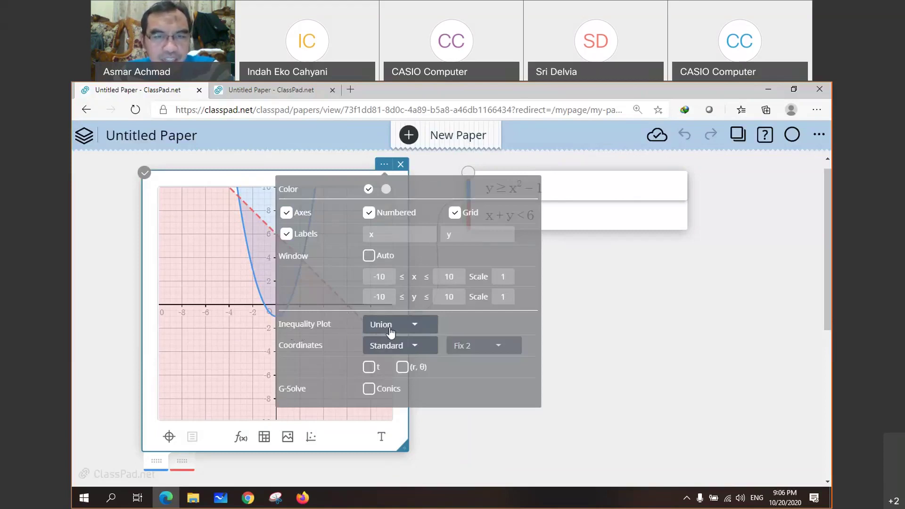
{"action": "left_click", "coordinate": [419, 330]}
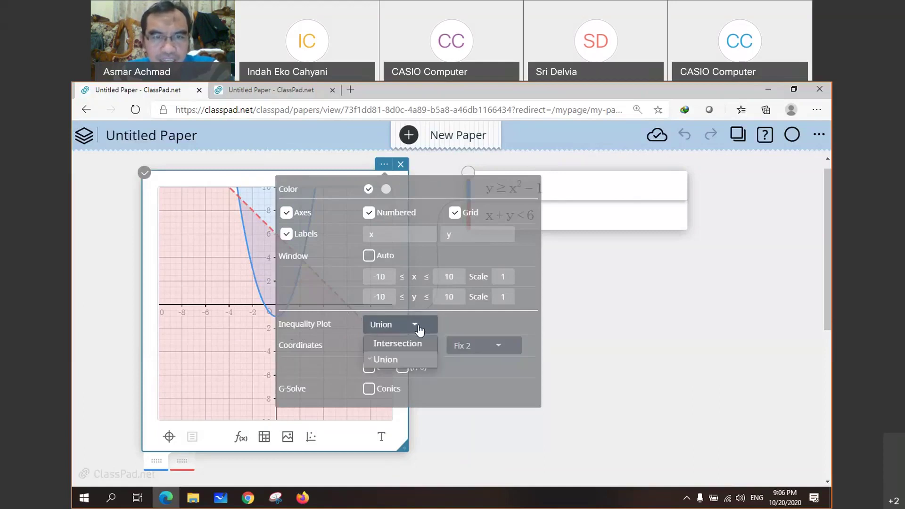
{"action": "left_click", "coordinate": [398, 344]}
{"action": "left_click", "coordinate": [626, 280]}
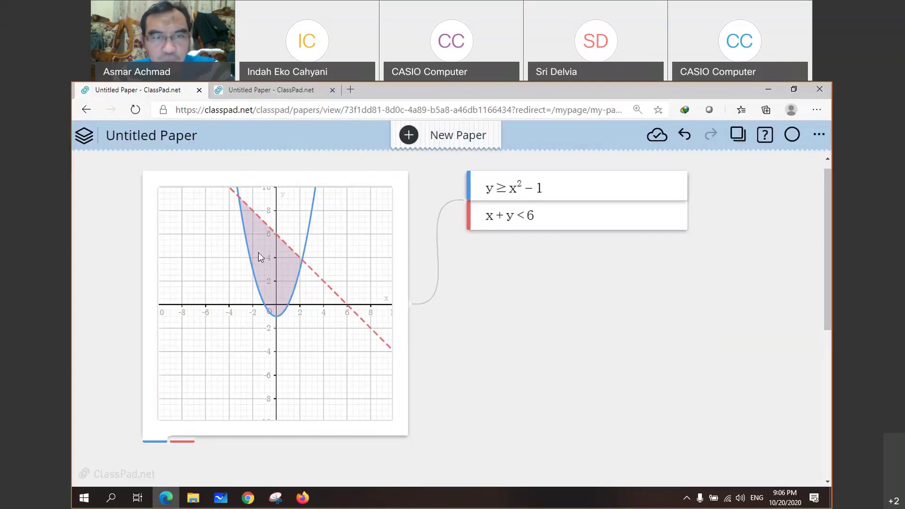
{"action": "left_click", "coordinate": [296, 186]}
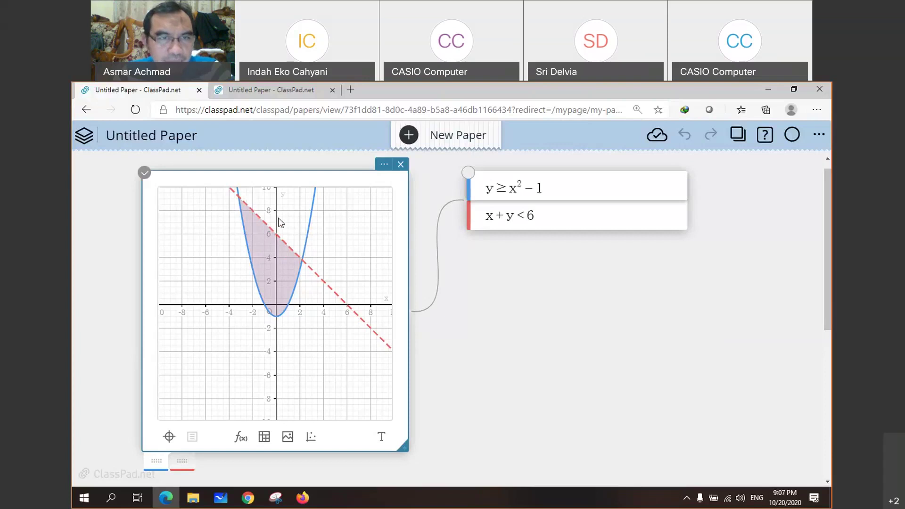
{"action": "left_click", "coordinate": [298, 278]}
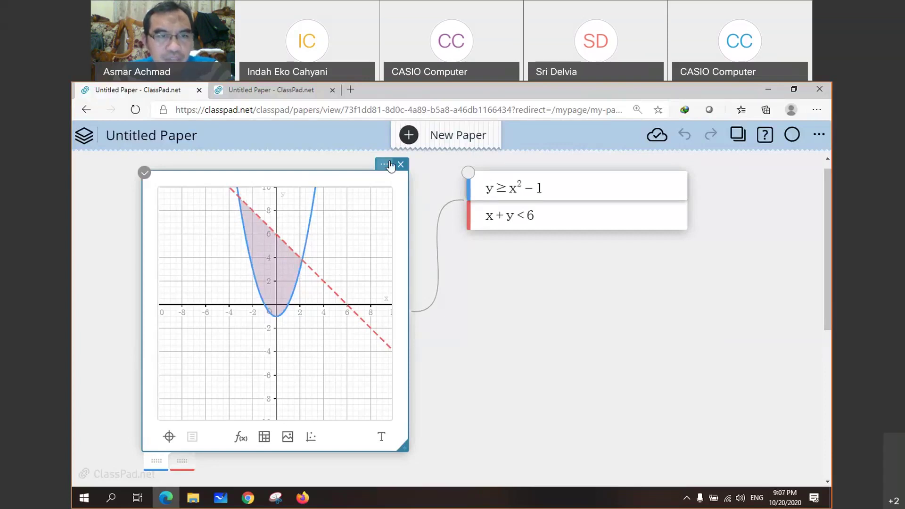
{"action": "left_click", "coordinate": [391, 162]}
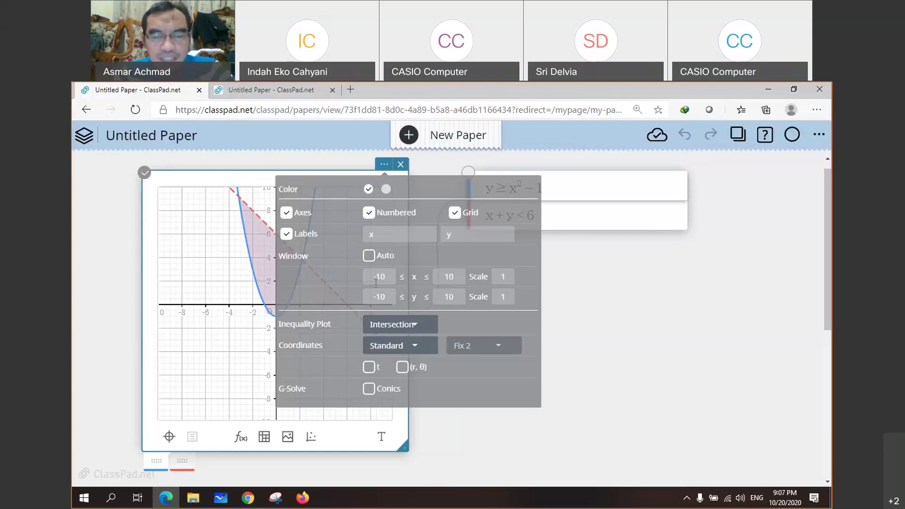
{"action": "left_click", "coordinate": [561, 236]}
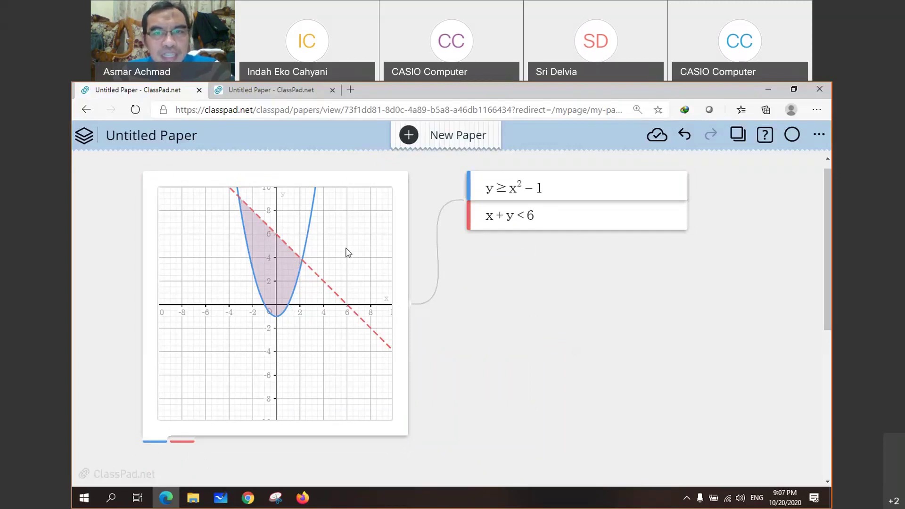
Step: Change the second inequality to x + y ≤ 6 and replot it
{"action": "left_click", "coordinate": [528, 218]}
{"action": "double_click", "coordinate": [528, 217]}
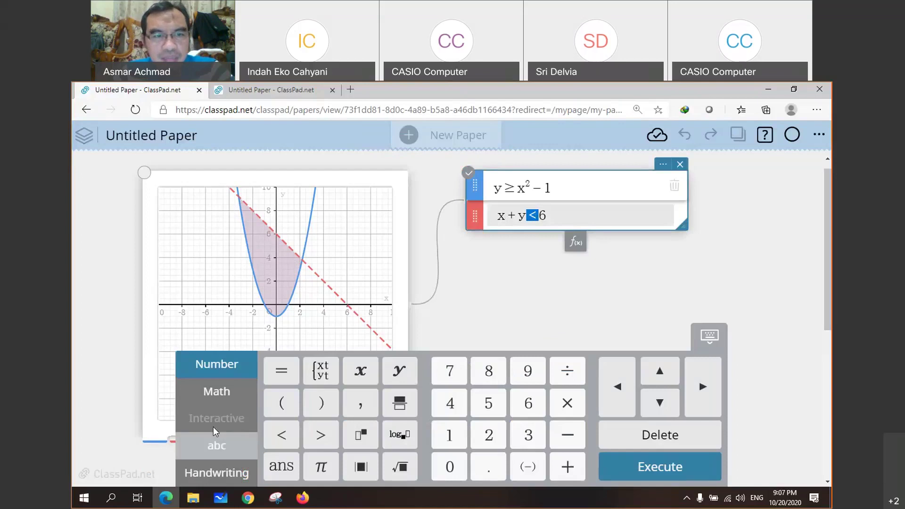
{"action": "left_click", "coordinate": [218, 394]}
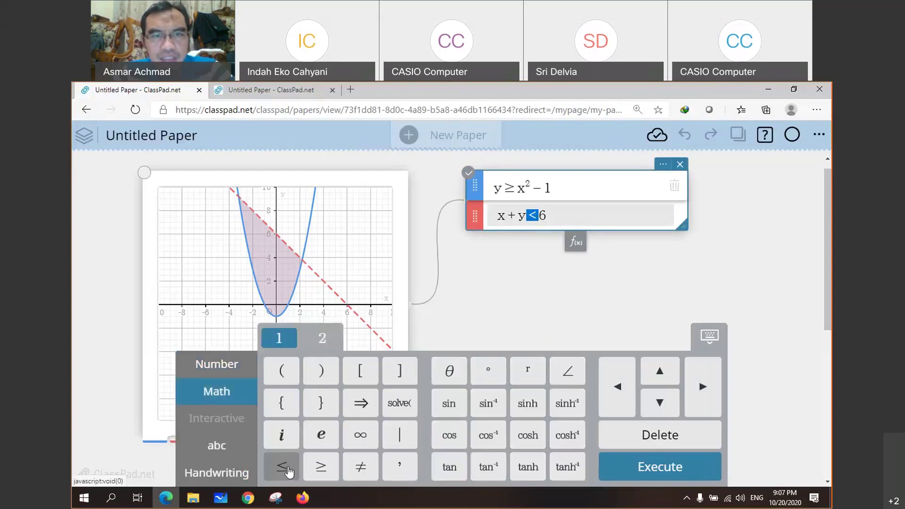
{"action": "left_click", "coordinate": [285, 467]}
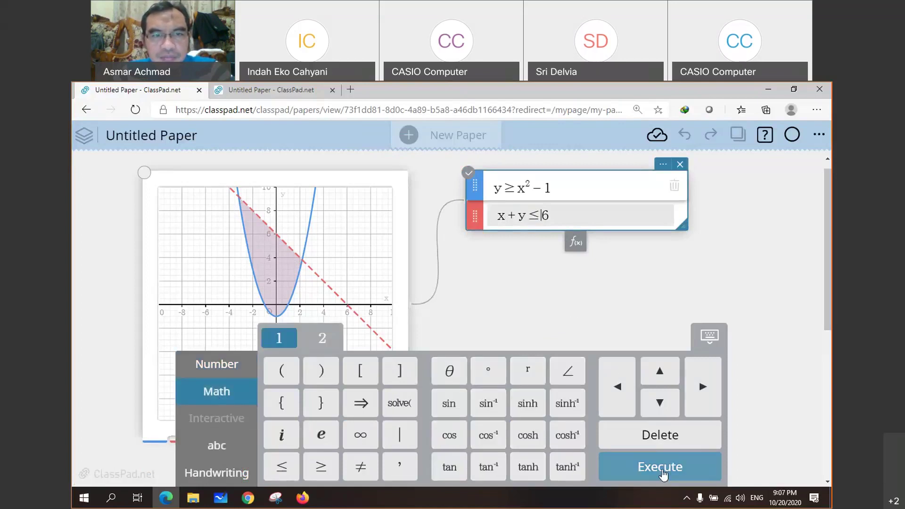
{"action": "left_click", "coordinate": [662, 475]}
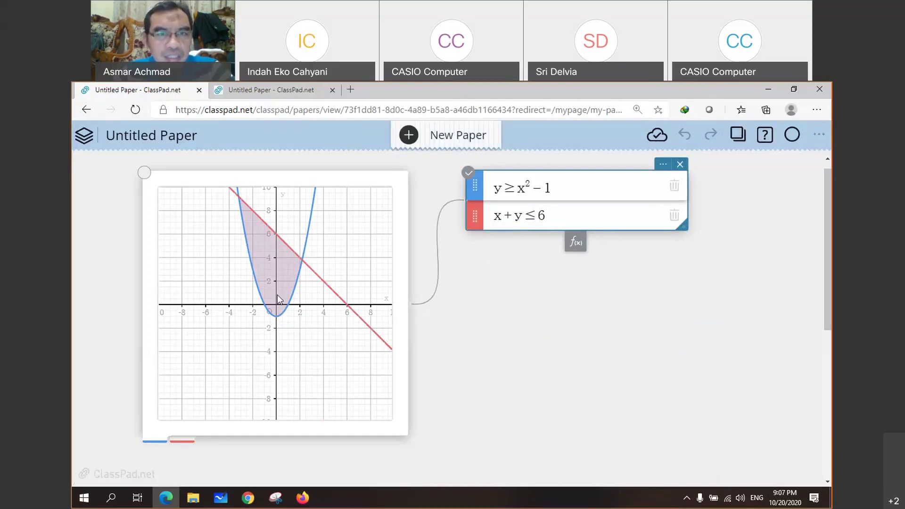
Step: Show the coordinates of the parabola and line's intersection in the first quadrant, and reposition the coordinate label around the graph
{"action": "left_click", "coordinate": [302, 259]}
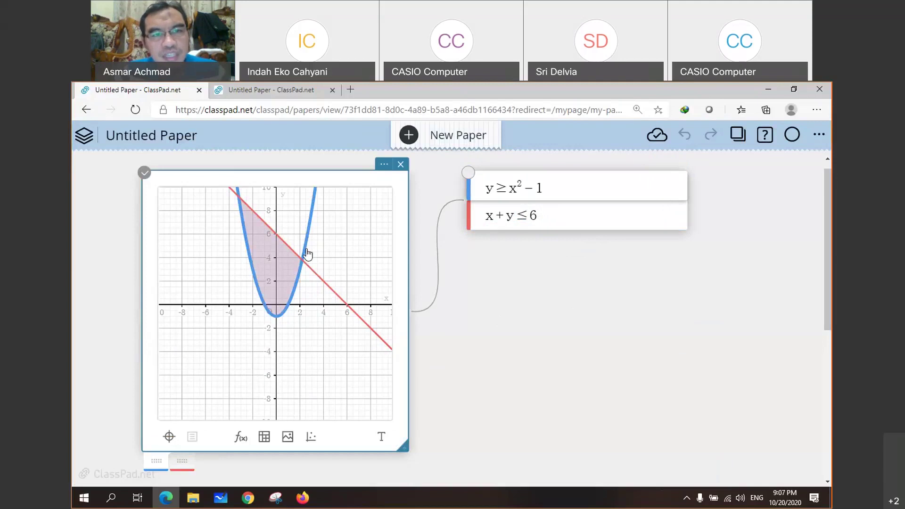
{"action": "left_click", "coordinate": [303, 263]}
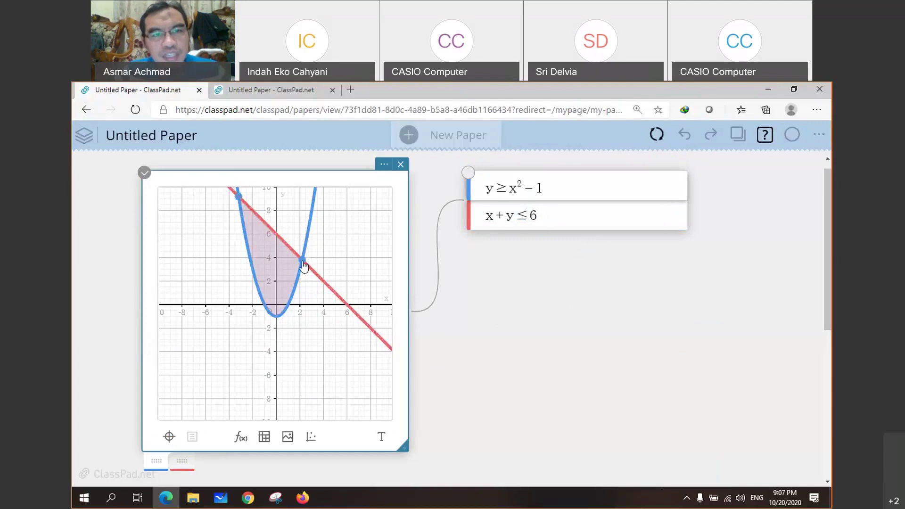
{"action": "left_click", "coordinate": [304, 263]}
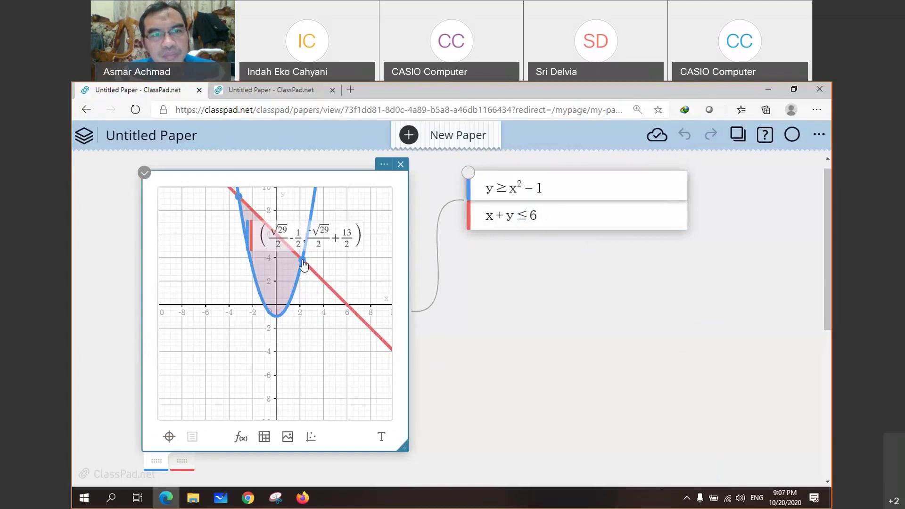
{"action": "left_click_drag", "start_coordinate": [303, 231], "coordinate": [362, 219]}
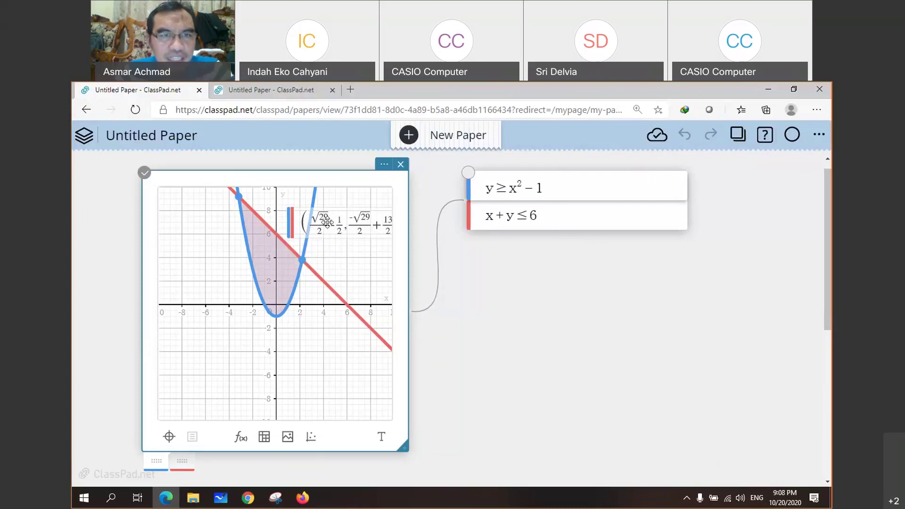
{"action": "left_click_drag", "start_coordinate": [327, 222], "coordinate": [315, 226]}
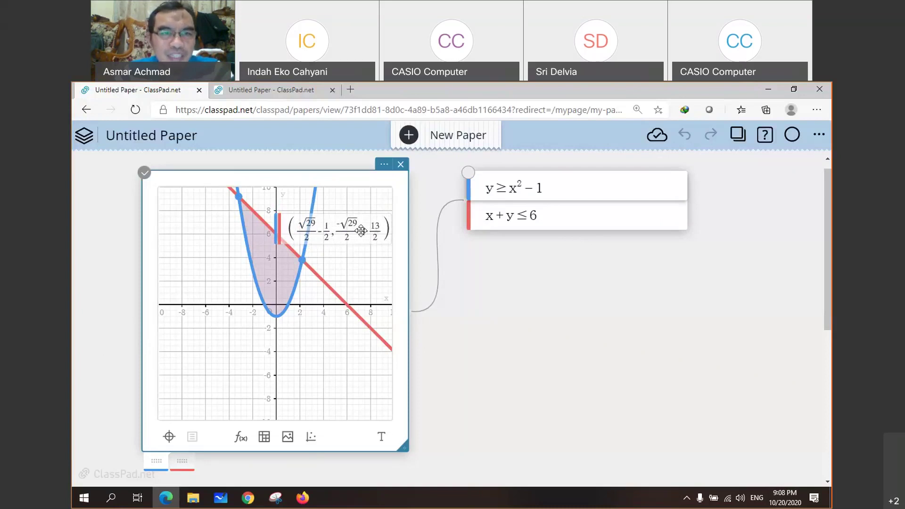
{"action": "left_click_drag", "start_coordinate": [362, 230], "coordinate": [370, 216]}
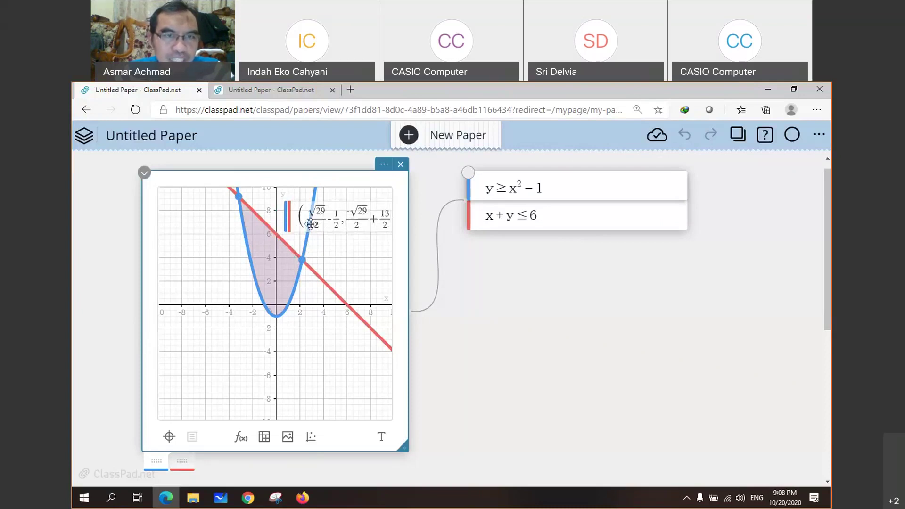
{"action": "left_click", "coordinate": [298, 303]}
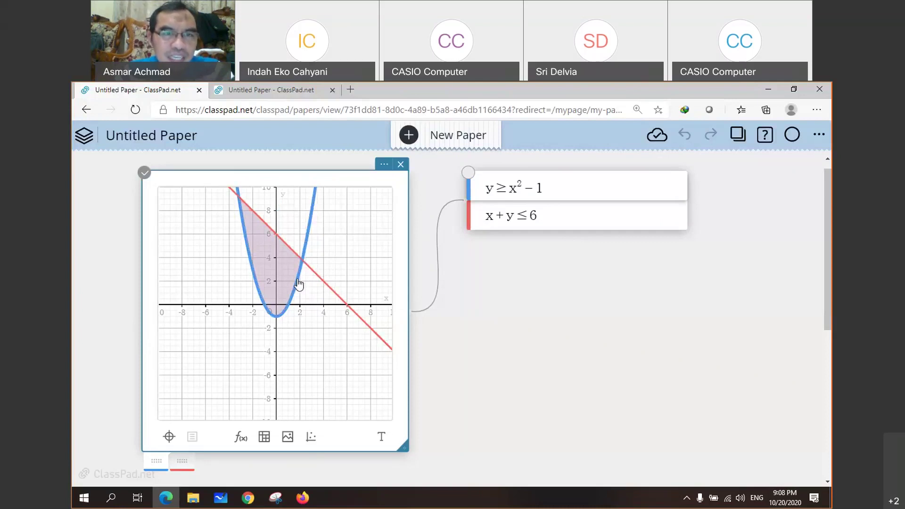
{"action": "left_click_drag", "start_coordinate": [315, 222], "coordinate": [316, 282]}
Step: Show the coordinates of the point (3, 8) on the parabola, reposition the coordinate labels, and clear them
{"action": "left_click", "coordinate": [312, 215]}
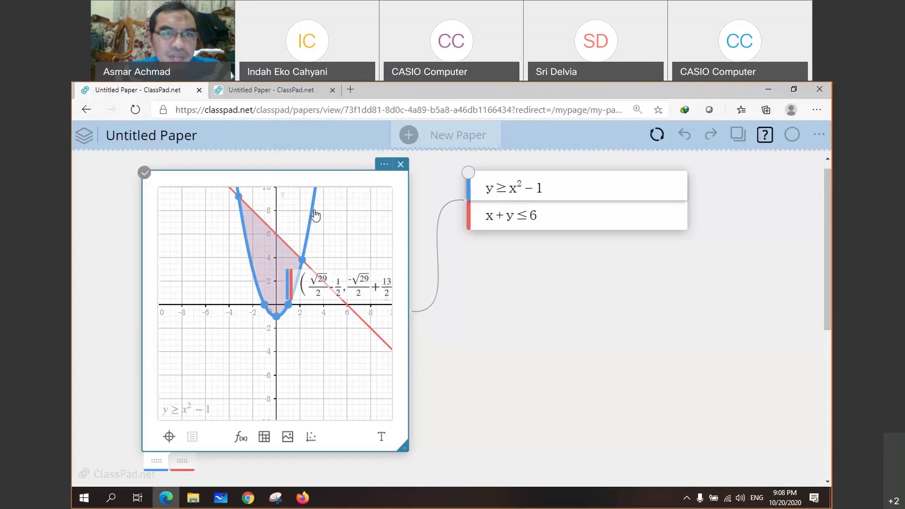
{"action": "left_click", "coordinate": [312, 210]}
{"action": "left_click_drag", "start_coordinate": [330, 200], "coordinate": [333, 223]}
{"action": "left_click_drag", "start_coordinate": [332, 189], "coordinate": [300, 211]}
{"action": "left_click", "coordinate": [301, 206]}
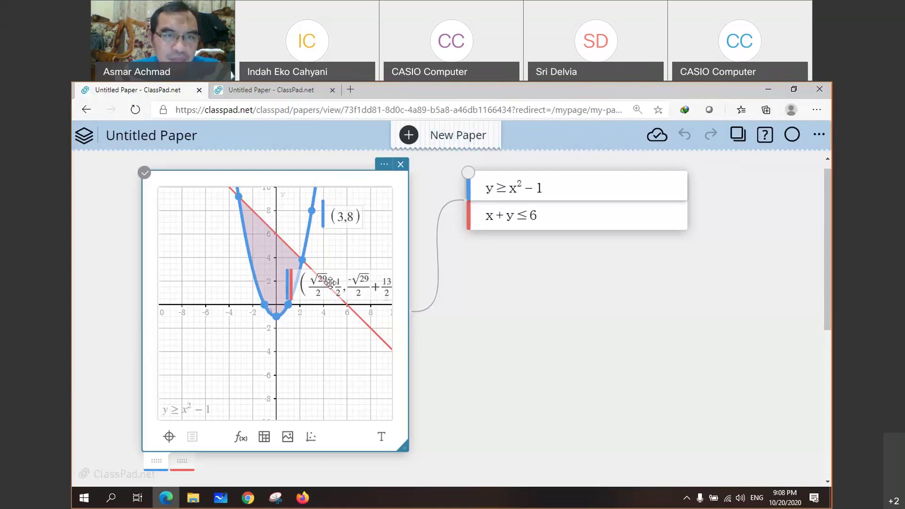
{"action": "left_click_drag", "start_coordinate": [330, 283], "coordinate": [305, 287]}
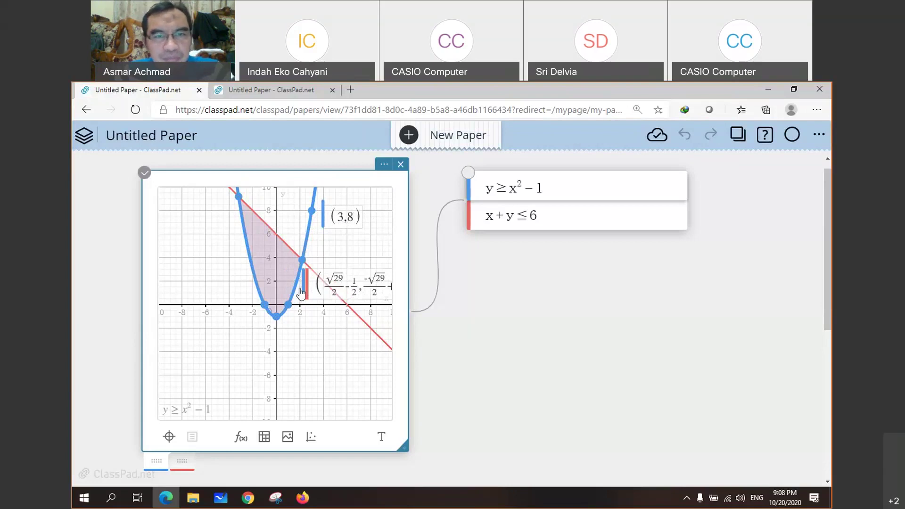
{"action": "left_click", "coordinate": [474, 322]}
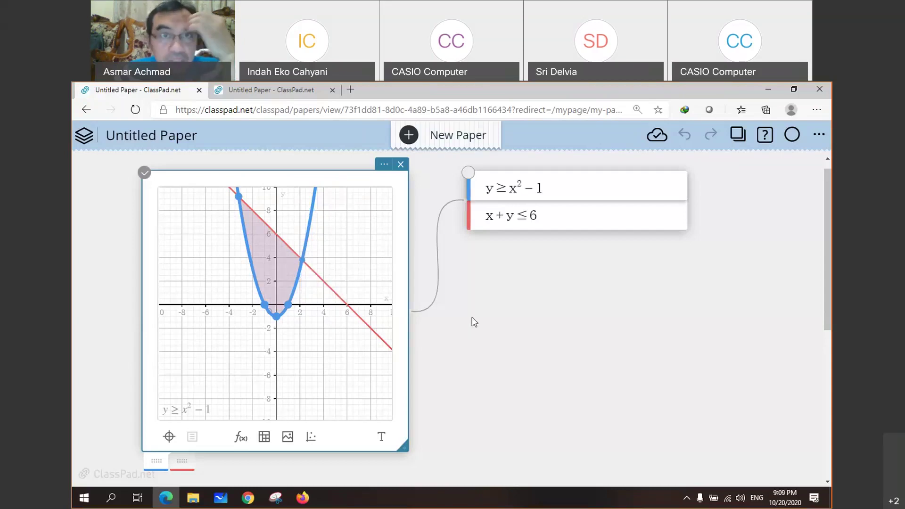
Step: Check the topic list in the other browser tab, return to the graph, and delete its linked inequality box
{"action": "left_click", "coordinate": [284, 93]}
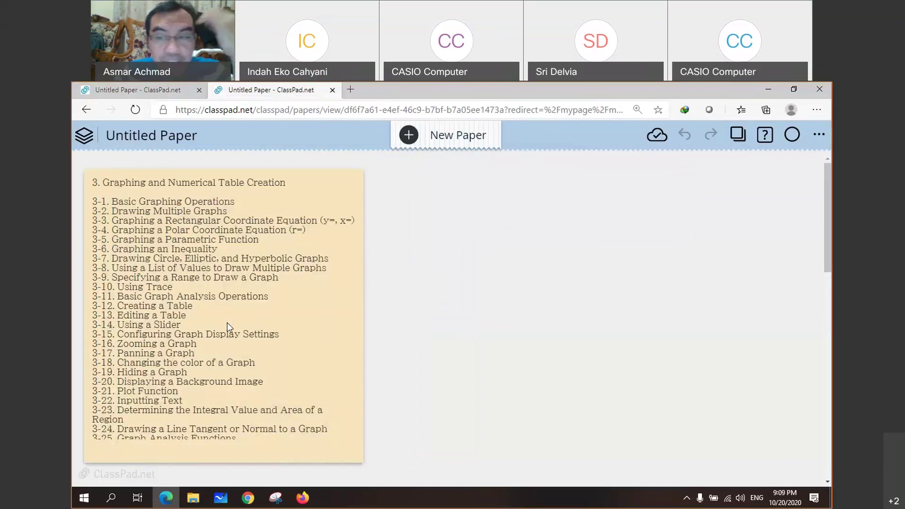
{"action": "left_click", "coordinate": [133, 98]}
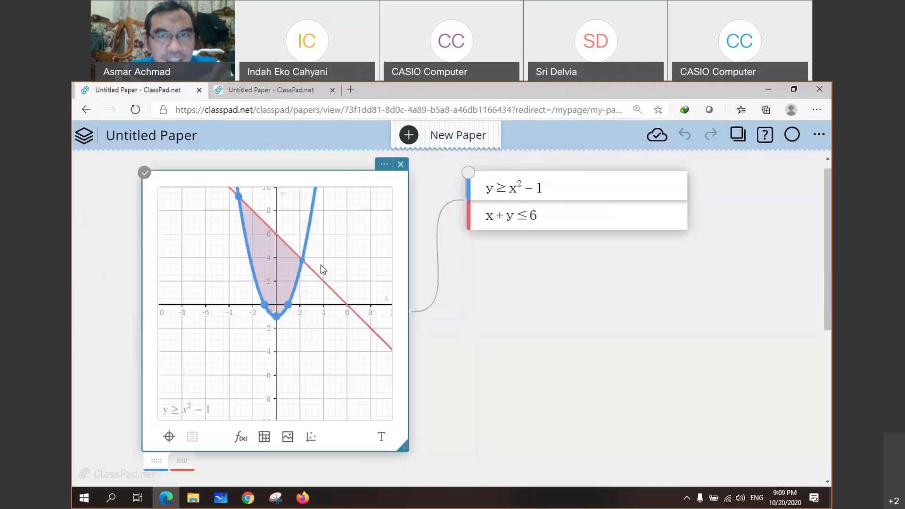
{"action": "left_click", "coordinate": [682, 186]}
{"action": "left_click", "coordinate": [679, 165]}
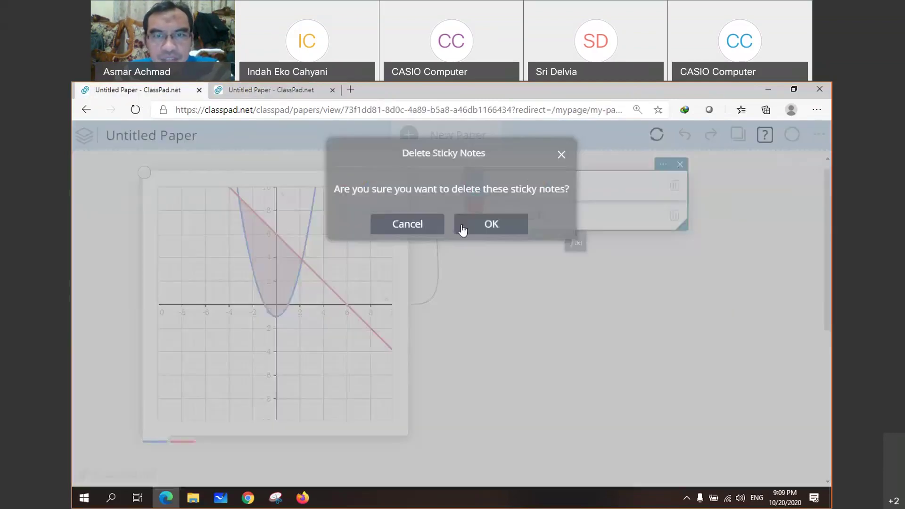
{"action": "left_click", "coordinate": [477, 231]}
Step: Add an empty data table linked to the cleared graph
{"action": "left_click", "coordinate": [313, 394]}
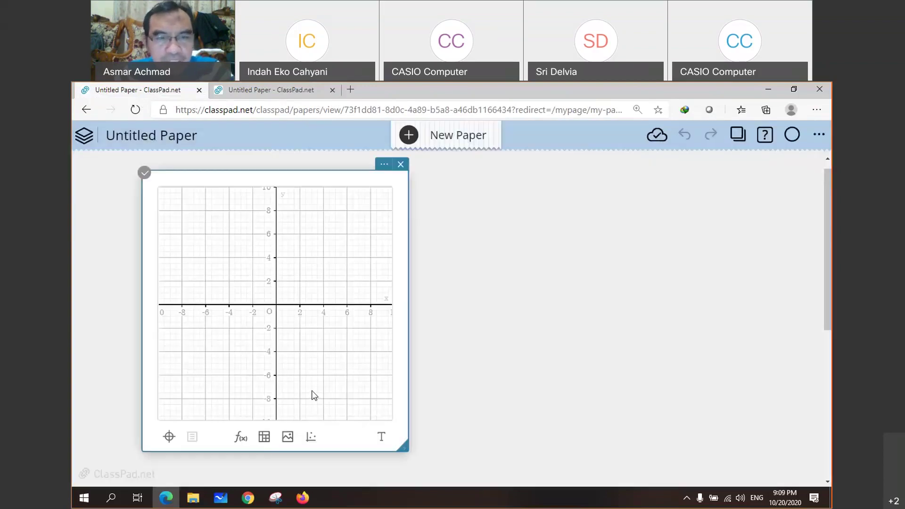
{"action": "left_click", "coordinate": [264, 442]}
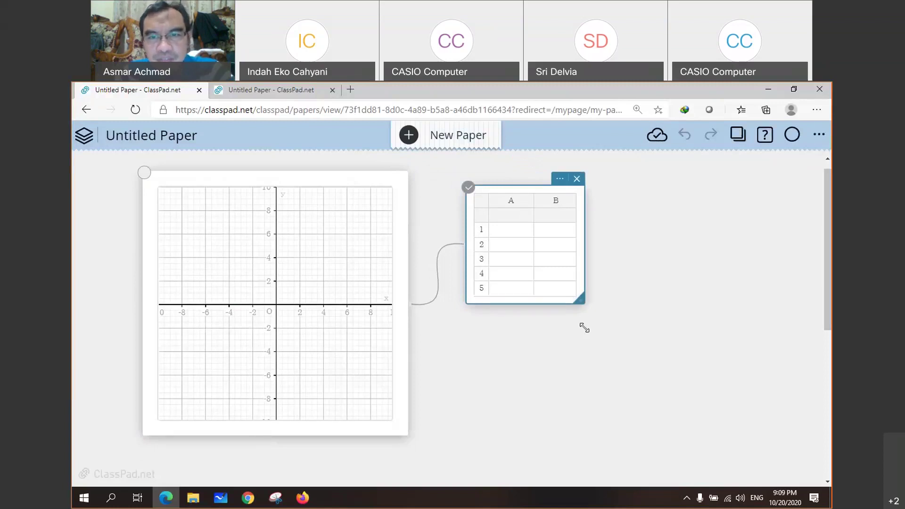
{"action": "left_click", "coordinate": [536, 285]}
Step: Fill rows 1 to 5 of the table's column A with -1, 0, 1, 2 and 3
{"action": "left_click", "coordinate": [503, 231]}
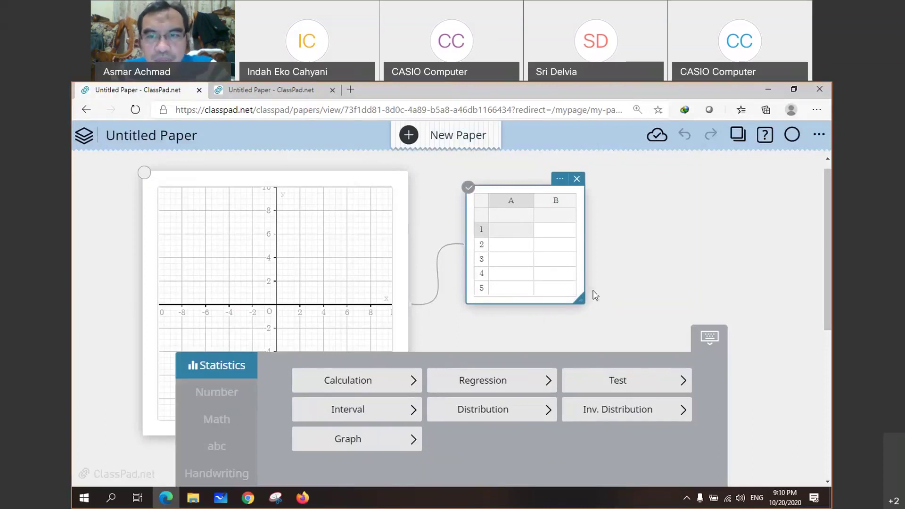
{"action": "left_click", "coordinate": [503, 230]}
{"action": "type", "text": "1"}
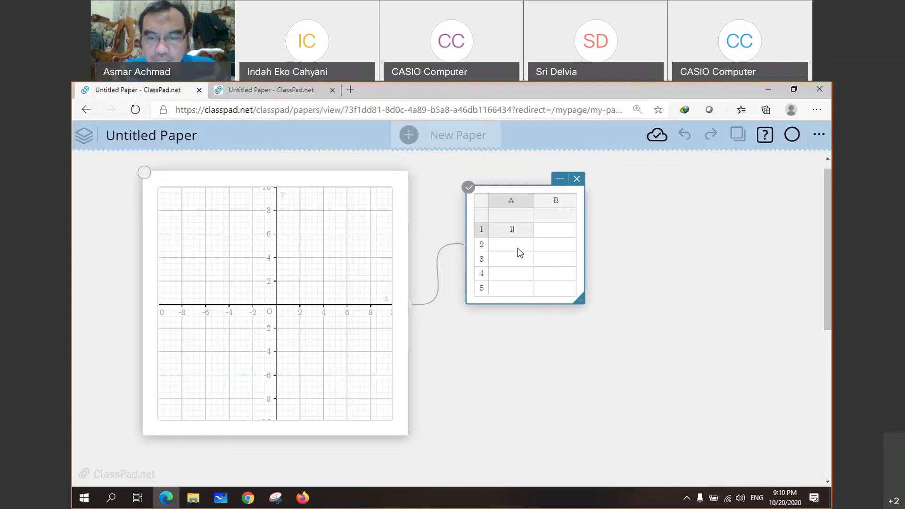
{"action": "key", "text": "BackSpace"}
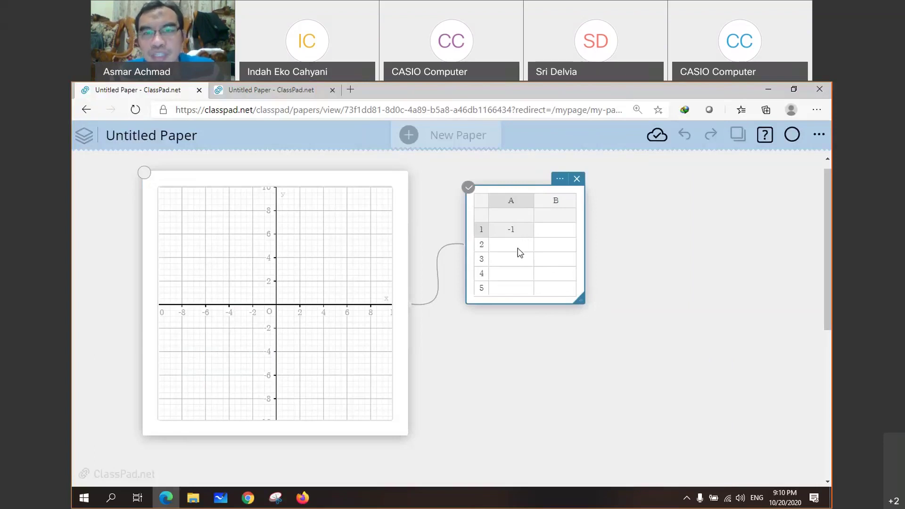
{"action": "left_click", "coordinate": [518, 249]}
{"action": "type", "text": "0"}
{"action": "key", "text": "Return"}
{"action": "type", "text": "1"}
{"action": "key", "text": "Return"}
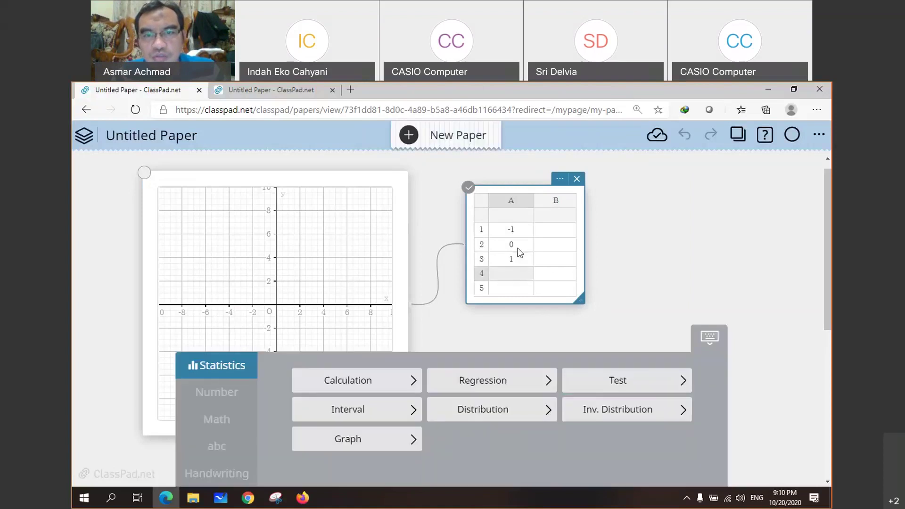
{"action": "type", "text": "2"}
{"action": "key", "text": "Return"}
{"action": "type", "text": "3"}
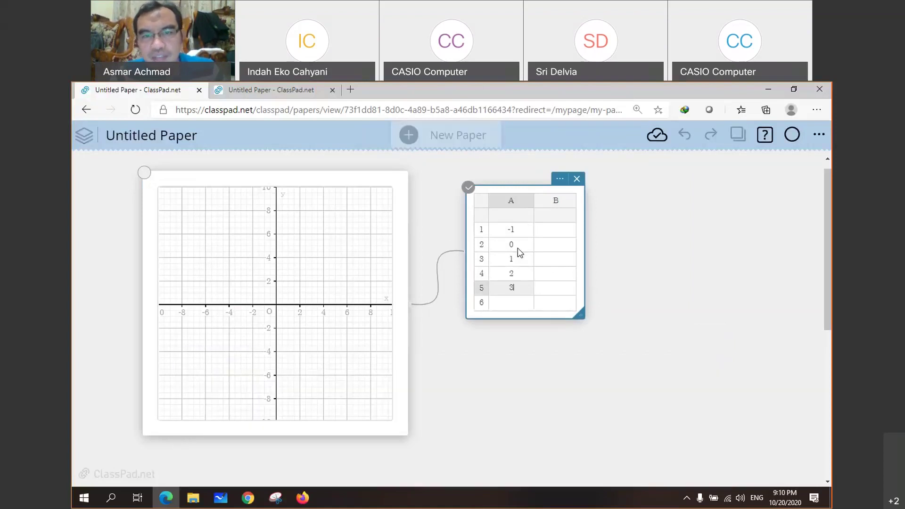
Step: Fill rows 1 to 5 of the table's column B with 2, 5, 6, 4 and 7
{"action": "left_click", "coordinate": [548, 236]}
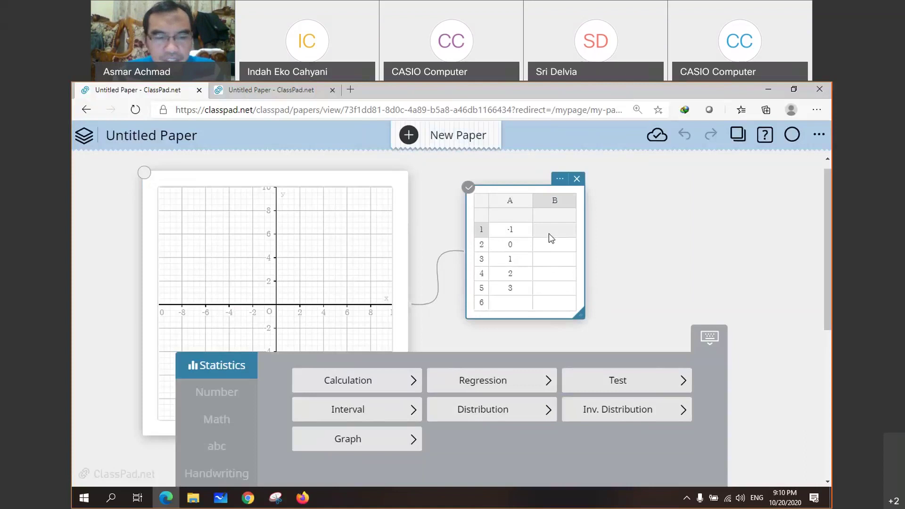
{"action": "type", "text": "2"}
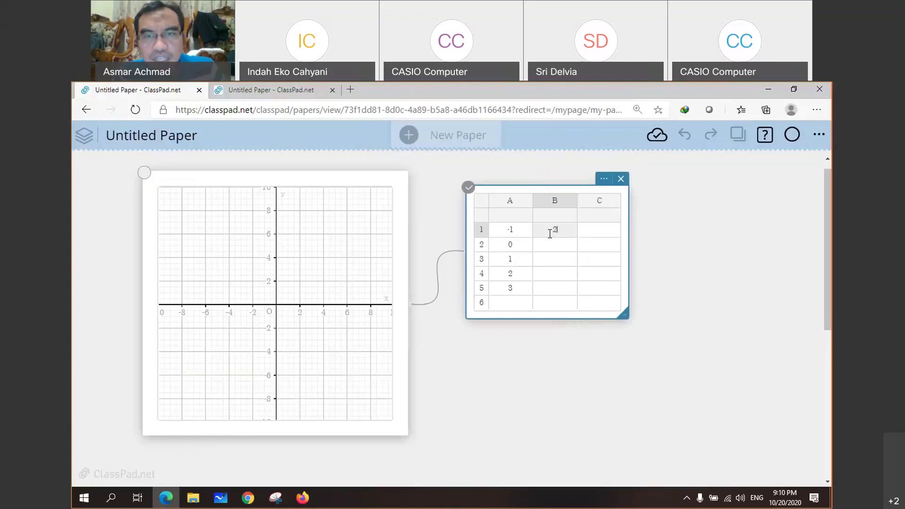
{"action": "key", "text": "Return"}
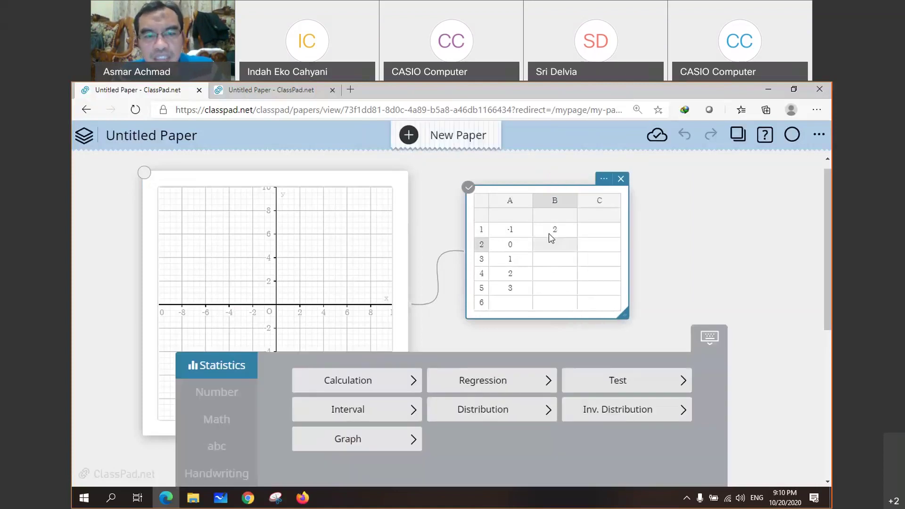
{"action": "type", "text": "5"}
{"action": "key", "text": "Return"}
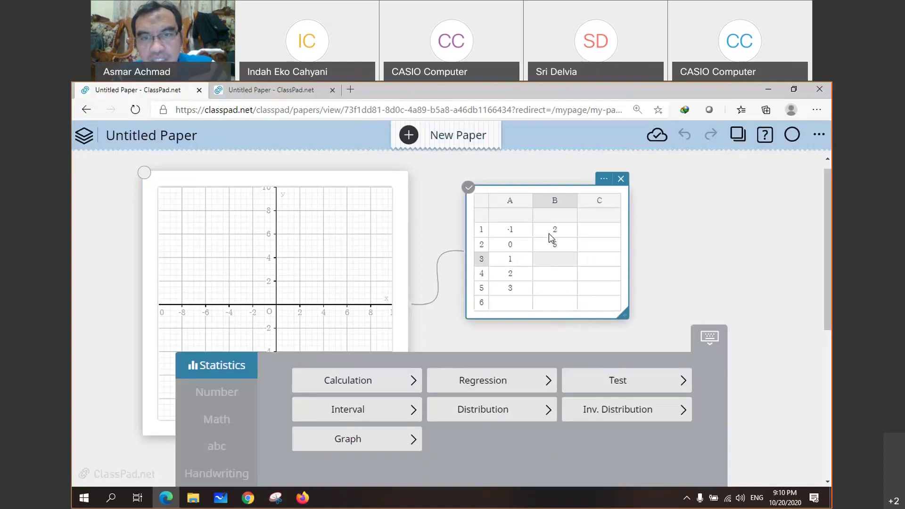
{"action": "type", "text": "6"}
{"action": "key", "text": "Return"}
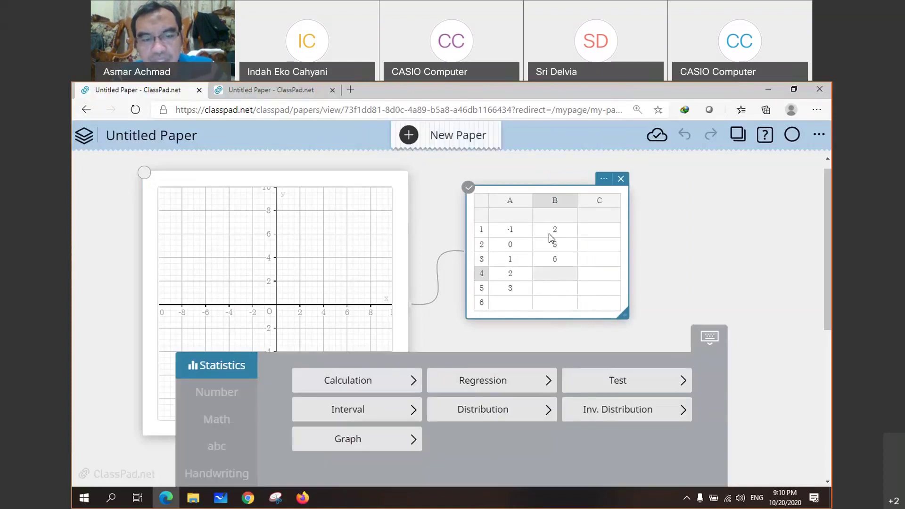
{"action": "type", "text": "4"}
{"action": "key", "text": "Return"}
{"action": "type", "text": "7"}
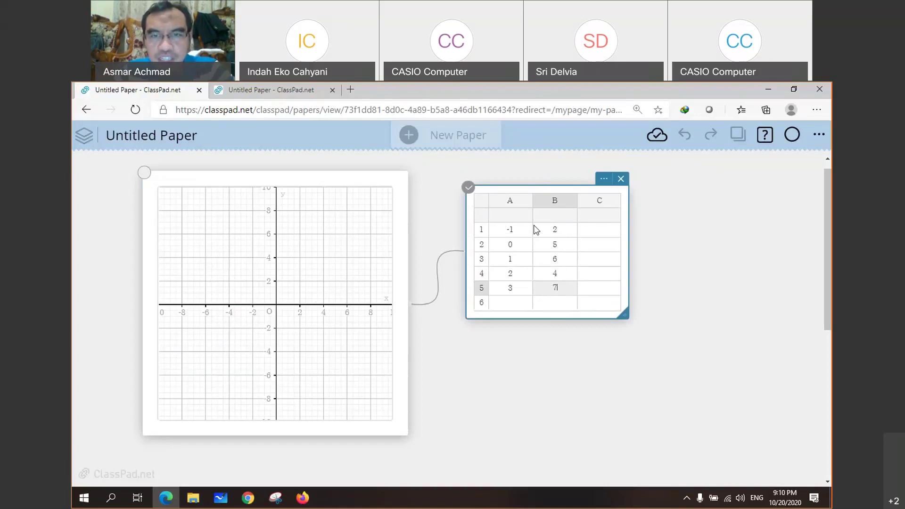
Step: Create a scatter plot with A1:A5 as x and B1:B5 as y, and move its box directly beneath the table
{"action": "left_click", "coordinate": [506, 231]}
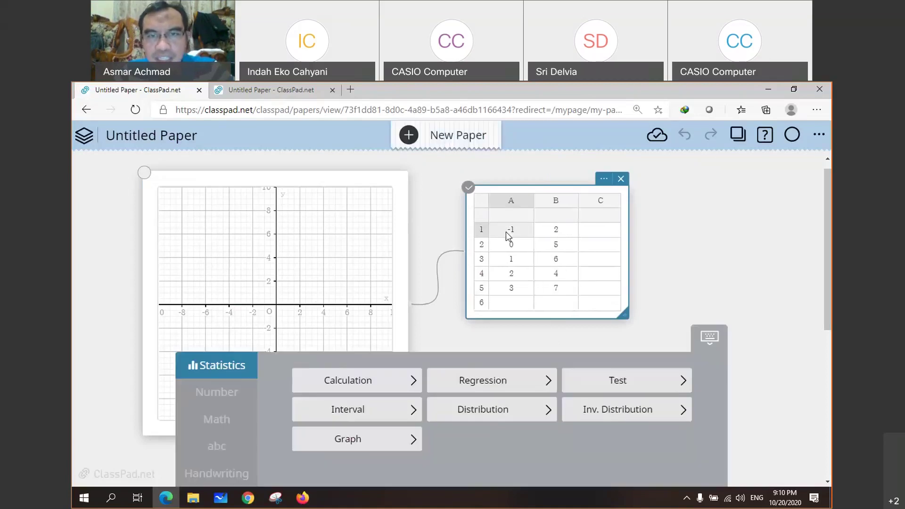
{"action": "left_click", "coordinate": [558, 290], "text": "shift"}
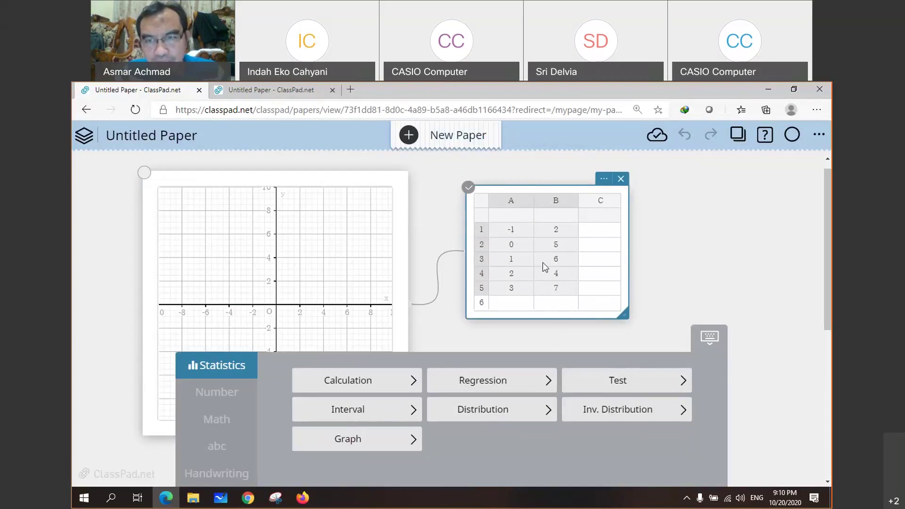
{"action": "left_click", "coordinate": [516, 232]}
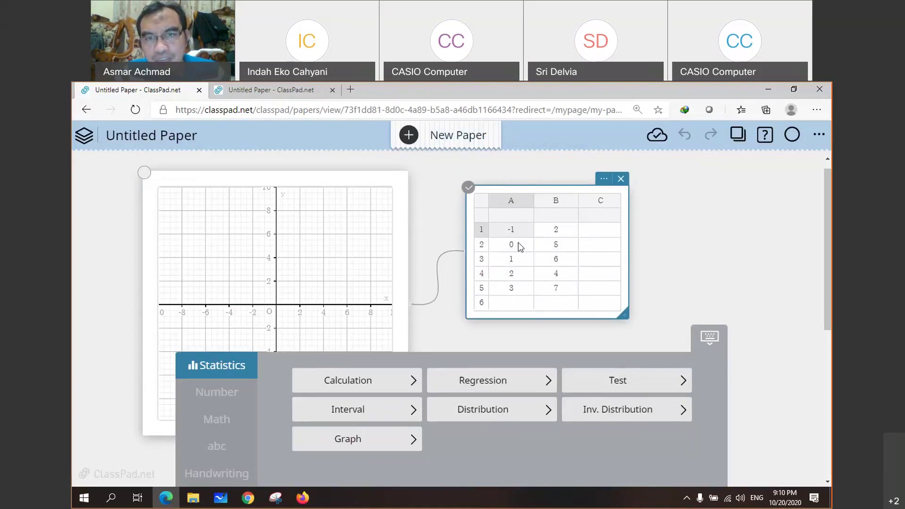
{"action": "left_click_drag", "start_coordinate": [519, 242], "coordinate": [555, 289]}
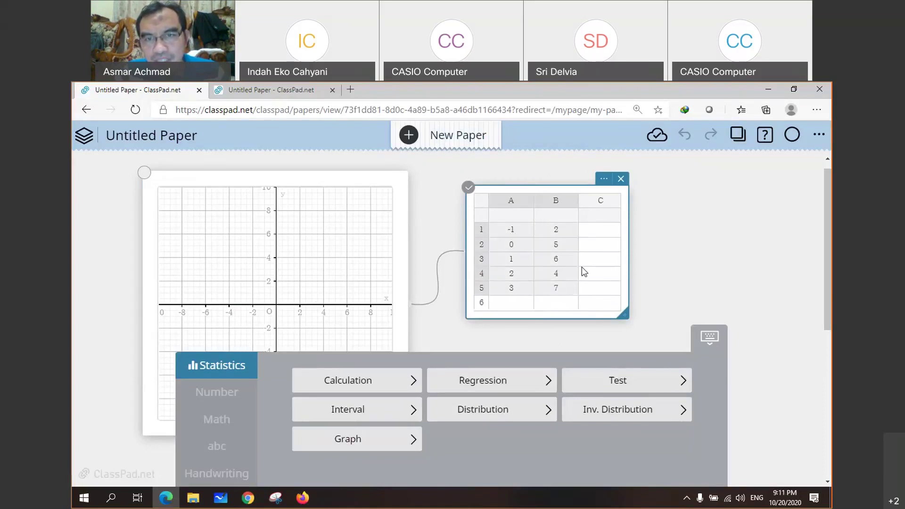
{"action": "left_click", "coordinate": [414, 441]}
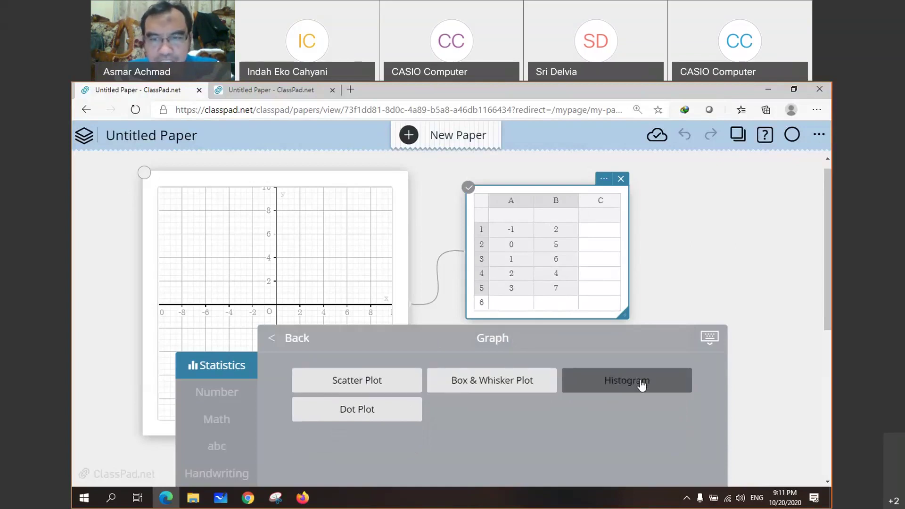
{"action": "left_click", "coordinate": [355, 384]}
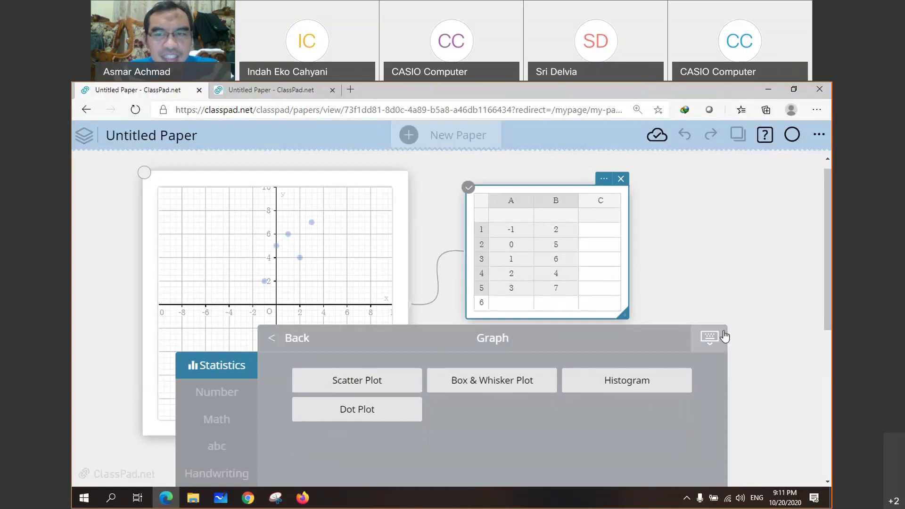
{"action": "left_click", "coordinate": [434, 264]}
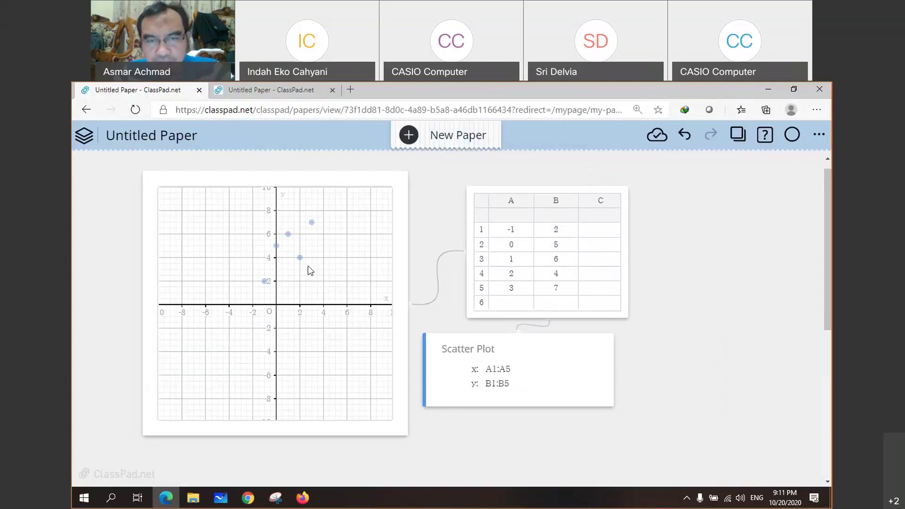
{"action": "left_click_drag", "start_coordinate": [523, 340], "coordinate": [572, 353]}
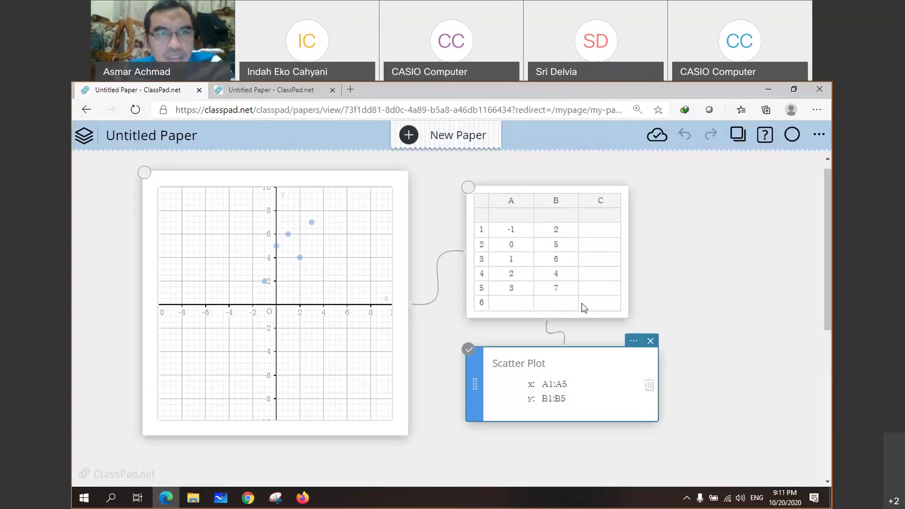
Step: Check the topic list in the other browser tab, return to the graph, and delete the data table with its scatter plot
{"action": "left_click", "coordinate": [250, 91]}
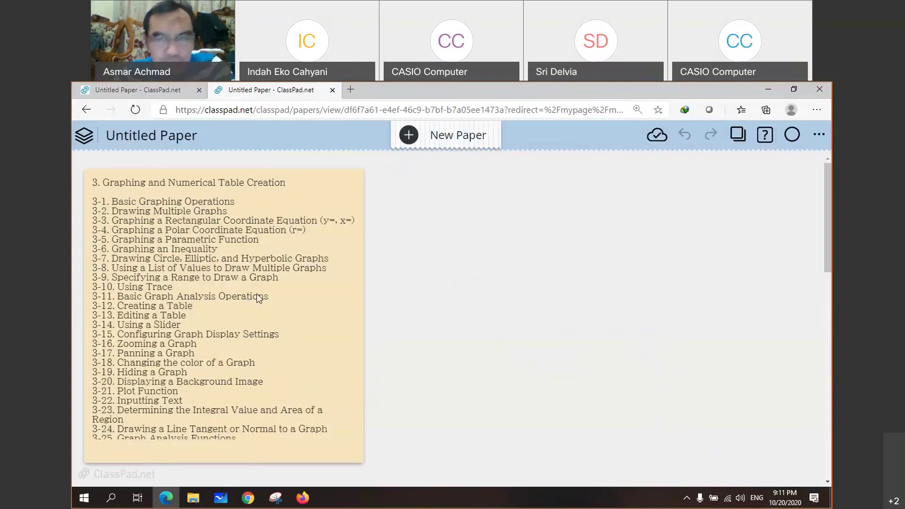
{"action": "left_click", "coordinate": [171, 90]}
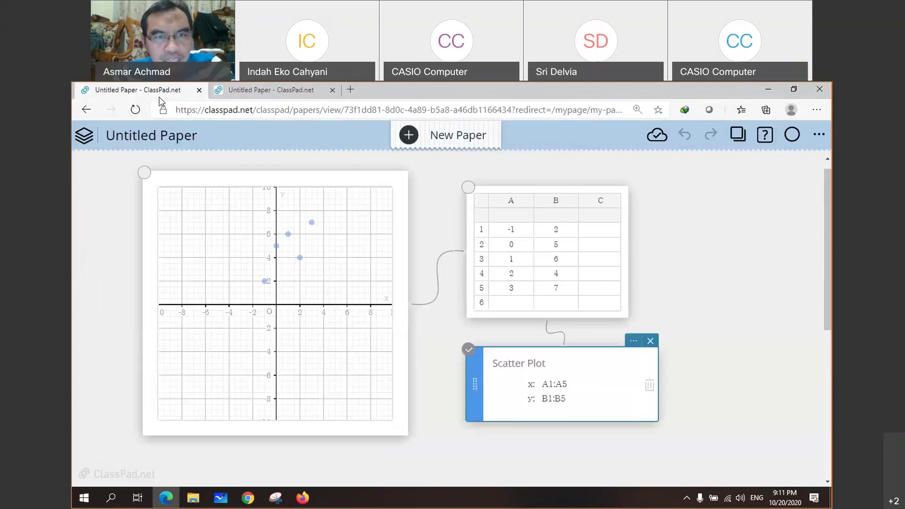
{"action": "left_click", "coordinate": [620, 202]}
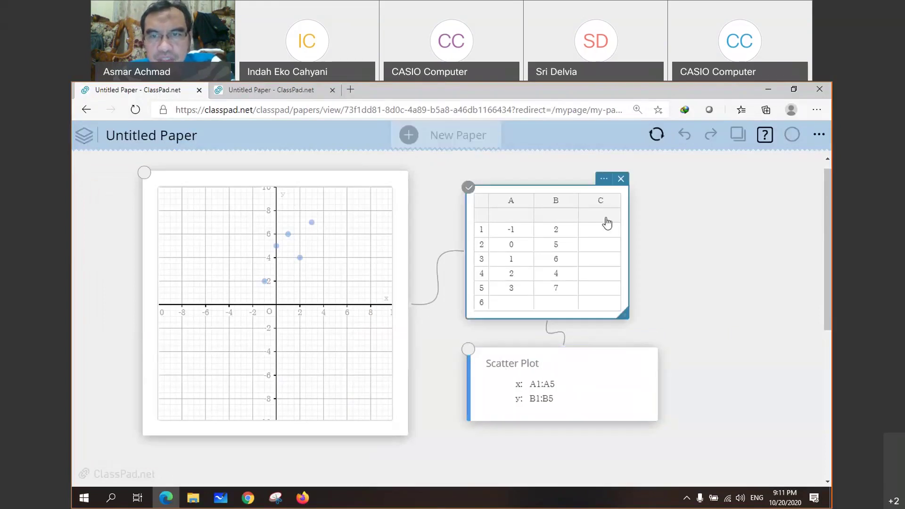
{"action": "left_click", "coordinate": [622, 181]}
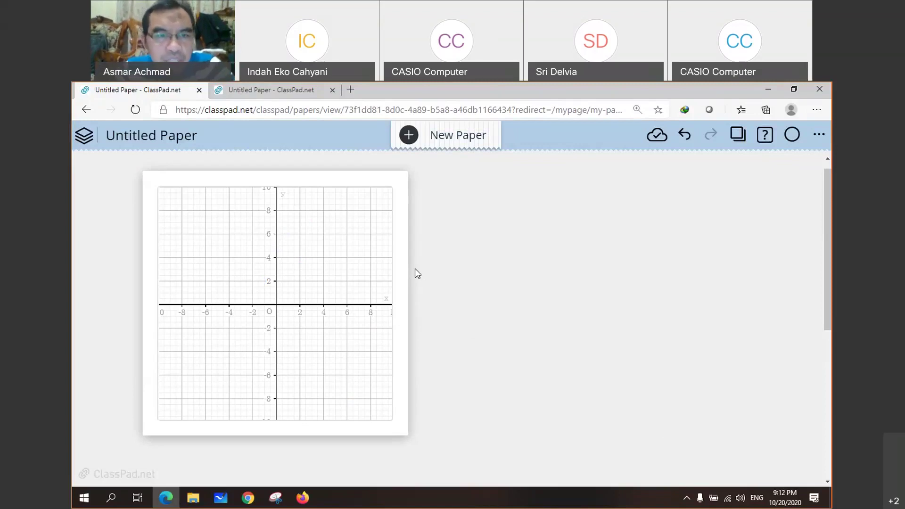
Step: Graph the circle equation x²+y²=25 in a new equation box linked to the graph
{"action": "left_click", "coordinate": [369, 354]}
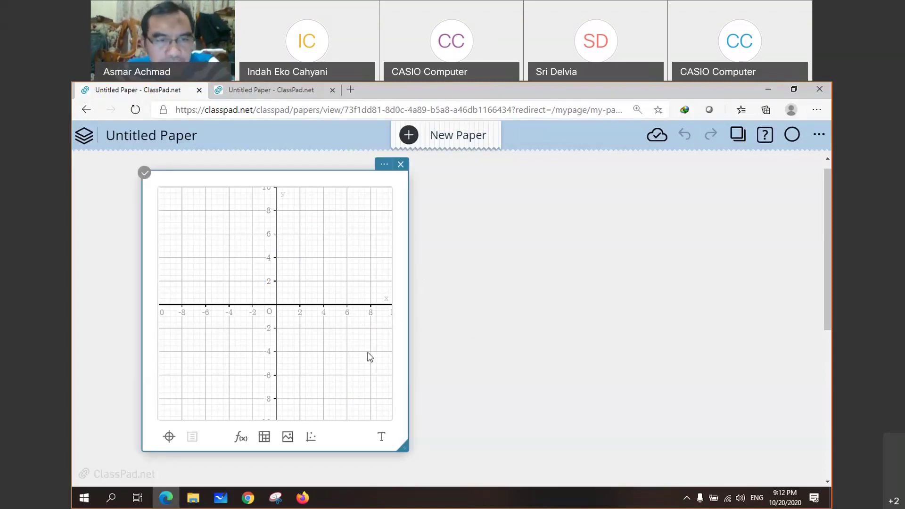
{"action": "left_click", "coordinate": [241, 437]}
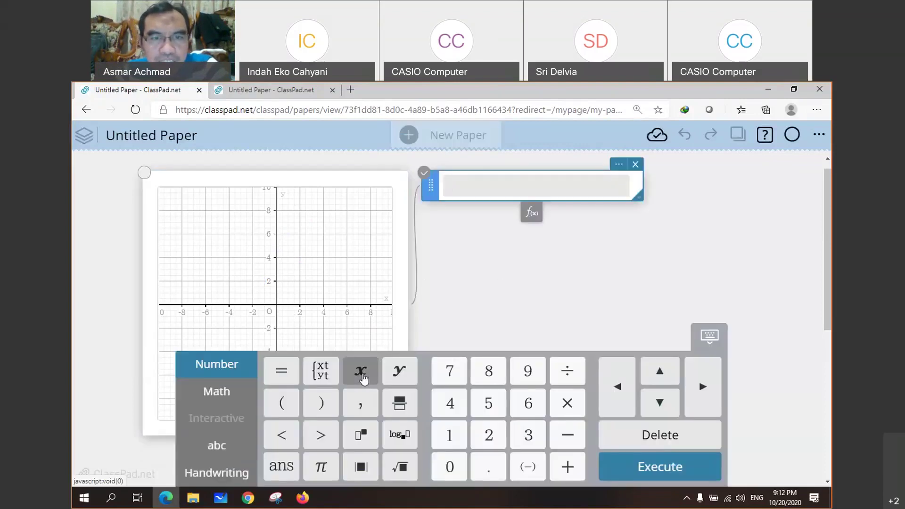
{"action": "left_click", "coordinate": [362, 374]}
{"action": "left_click", "coordinate": [356, 436]}
{"action": "type", "text": "3"}
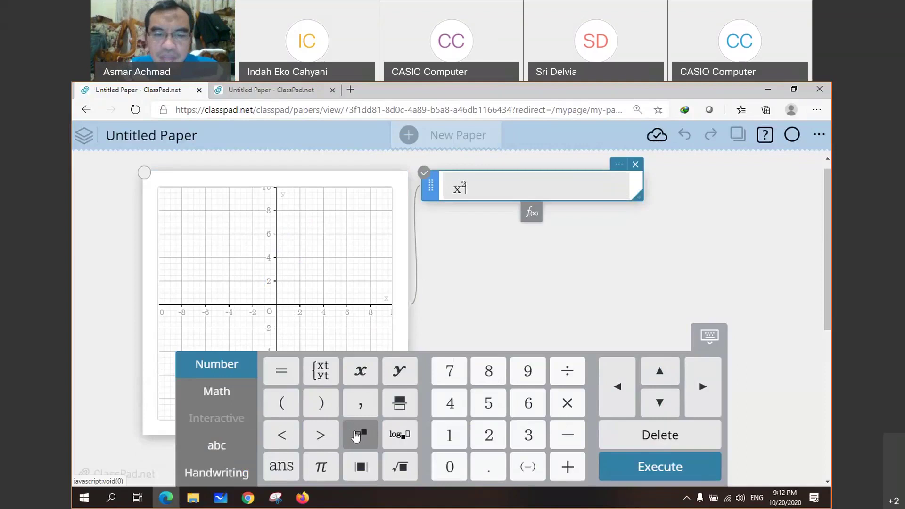
{"action": "type", "text": "+y"}
{"action": "left_click", "coordinate": [357, 436]}
{"action": "type", "text": "2"}
{"action": "key", "text": "Right"}
{"action": "type", "text": "= "}
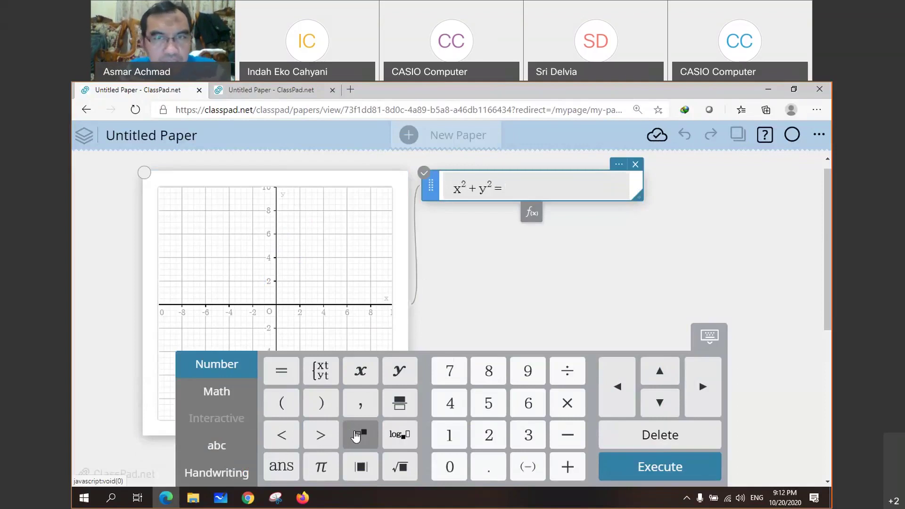
{"action": "type", "text": "25"}
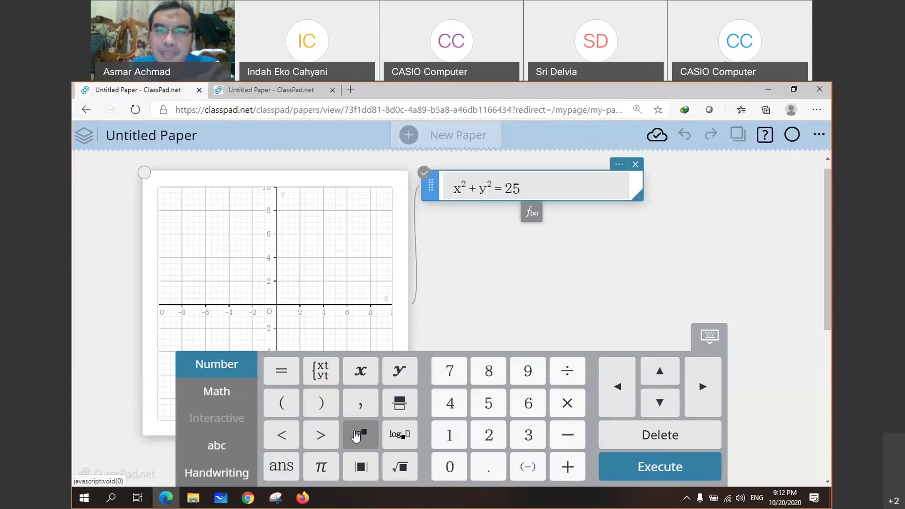
{"action": "key", "text": "Return"}
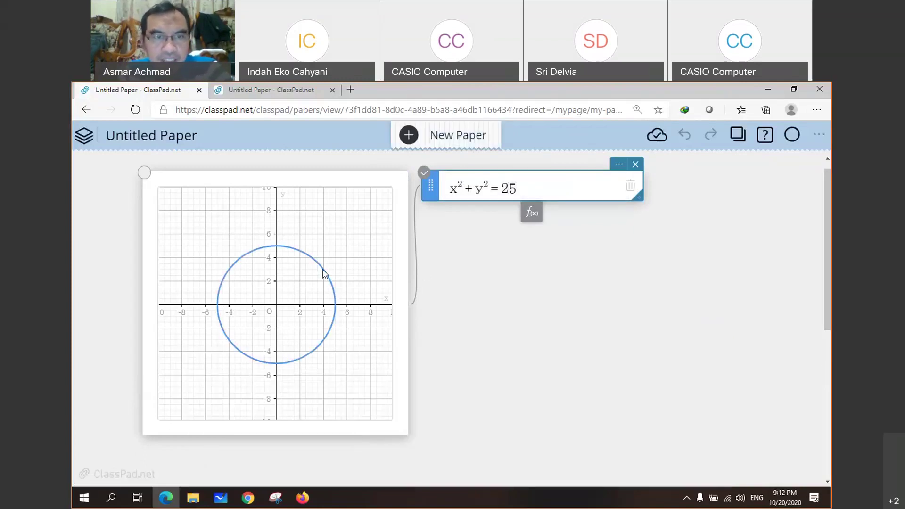
Step: Review the graph's display settings, including the coordinate format choices and the G-Solve conics option, and close them
{"action": "left_click", "coordinate": [350, 265]}
{"action": "left_click", "coordinate": [382, 164]}
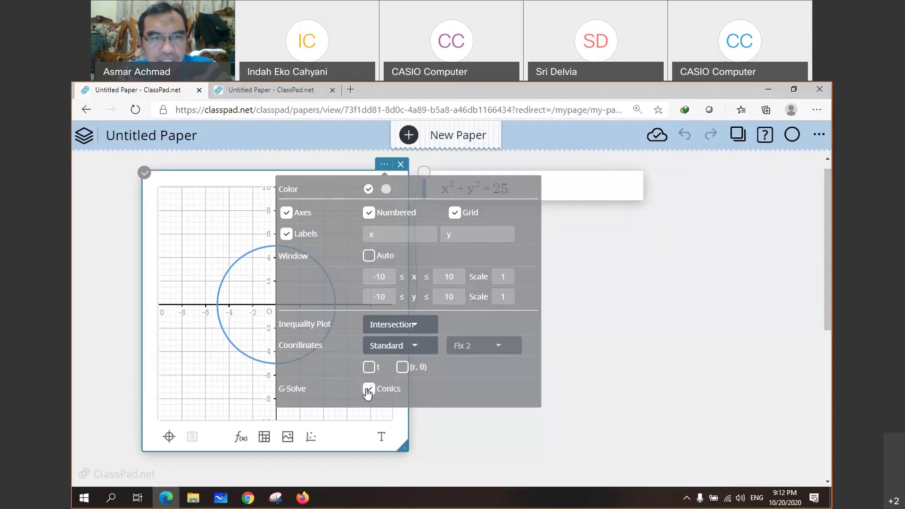
{"action": "left_click", "coordinate": [416, 346]}
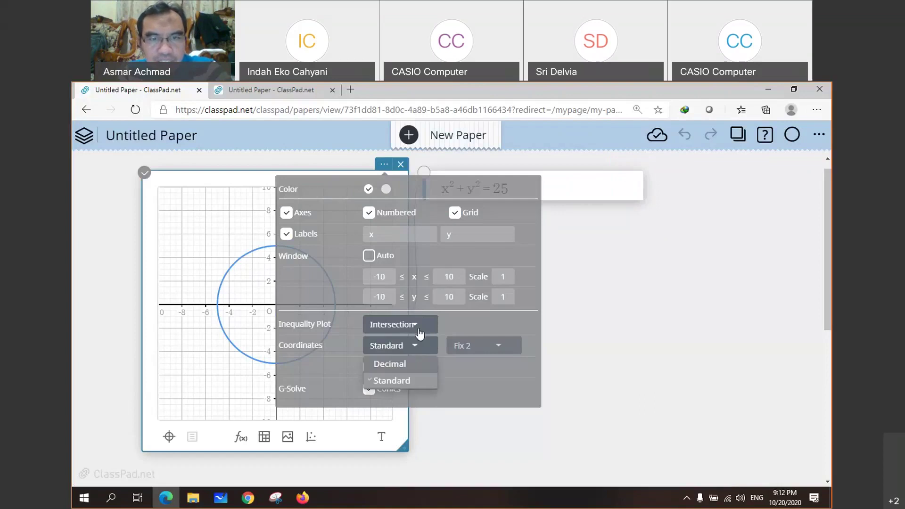
{"action": "left_click", "coordinate": [489, 373]}
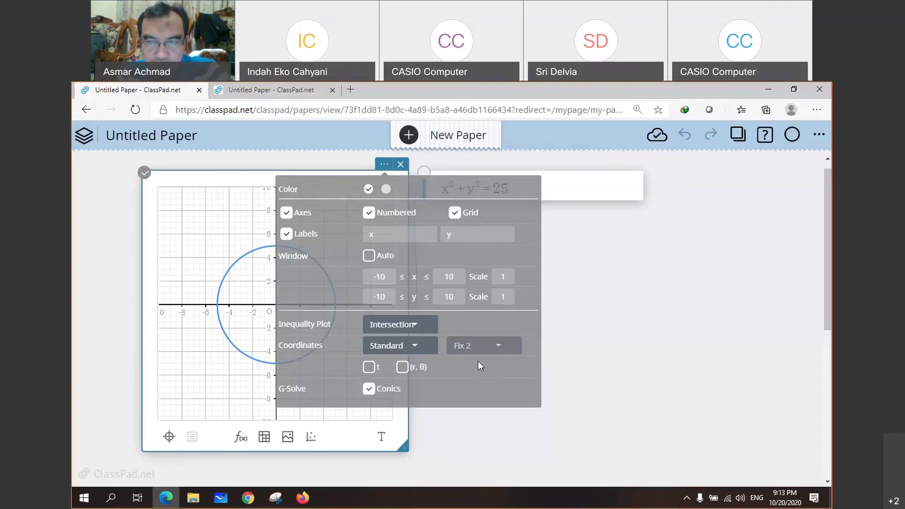
{"action": "left_click", "coordinate": [591, 268]}
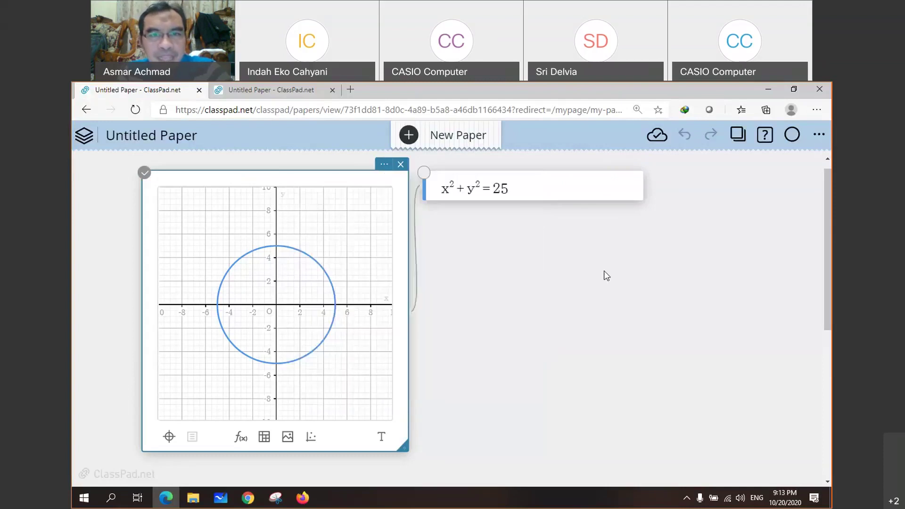
Step: Point out the x² term of the circle equation and delete the equation's box
{"action": "left_click", "coordinate": [318, 264]}
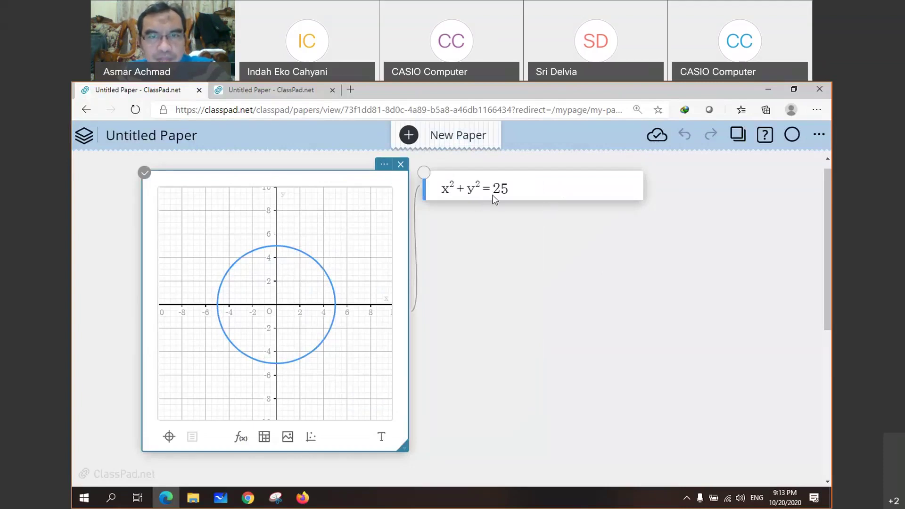
{"action": "left_click", "coordinate": [462, 196]}
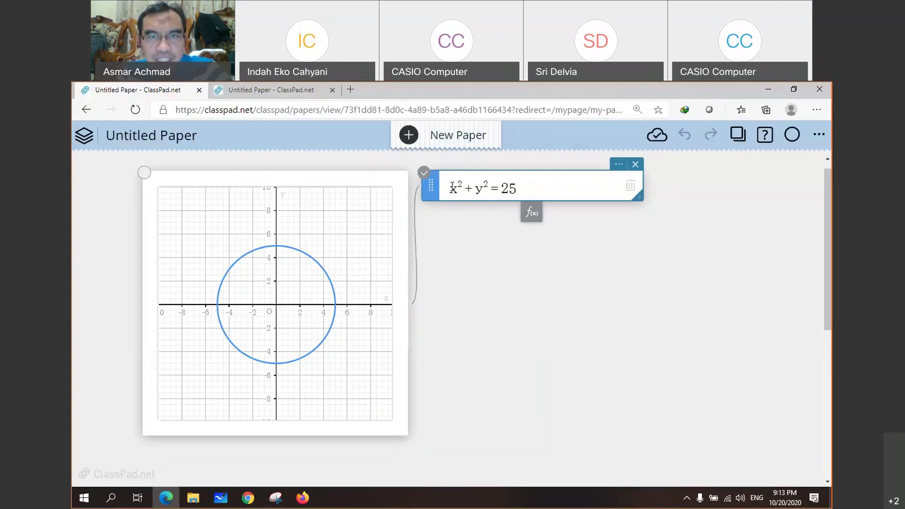
{"action": "left_click_drag", "start_coordinate": [450, 188], "coordinate": [465, 189]}
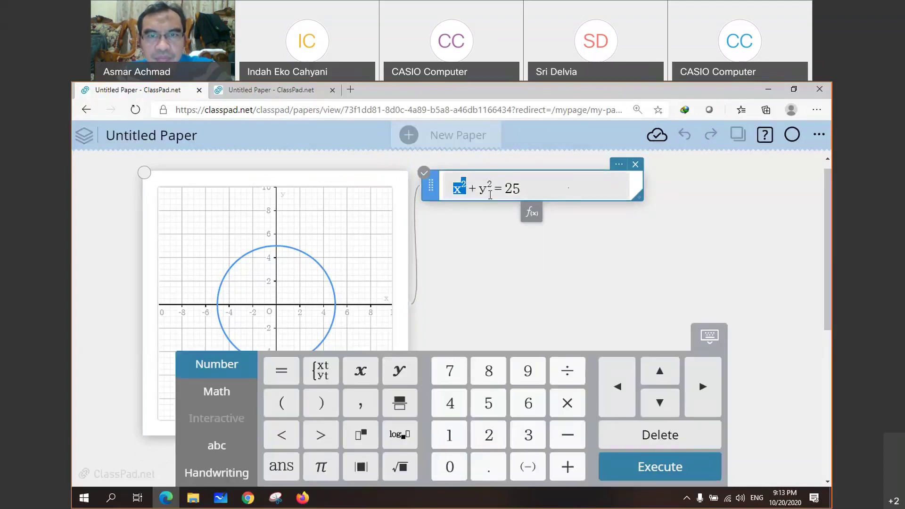
{"action": "left_click", "coordinate": [635, 164]}
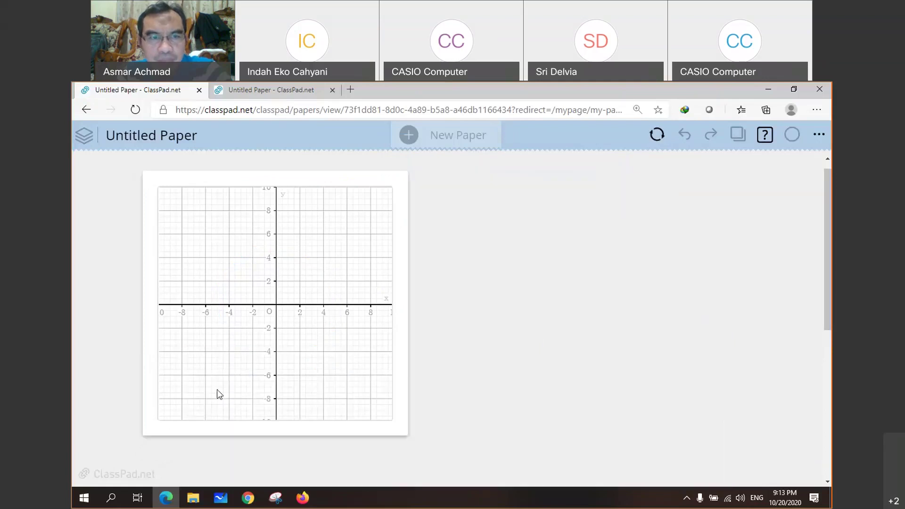
Step: Add an empty equation box linked to the cleared graph
{"action": "left_click", "coordinate": [238, 429]}
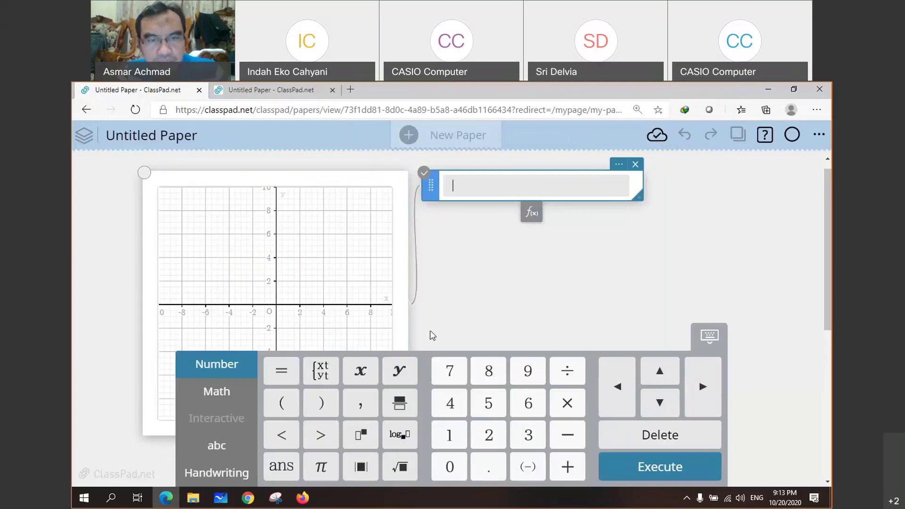
Step: Enter the ellipse equation x²/4 + y²/9 = 1 in the empty equation note and plot it on the linked graph
{"action": "left_click", "coordinate": [400, 403]}
{"action": "type", "text": "x^"}
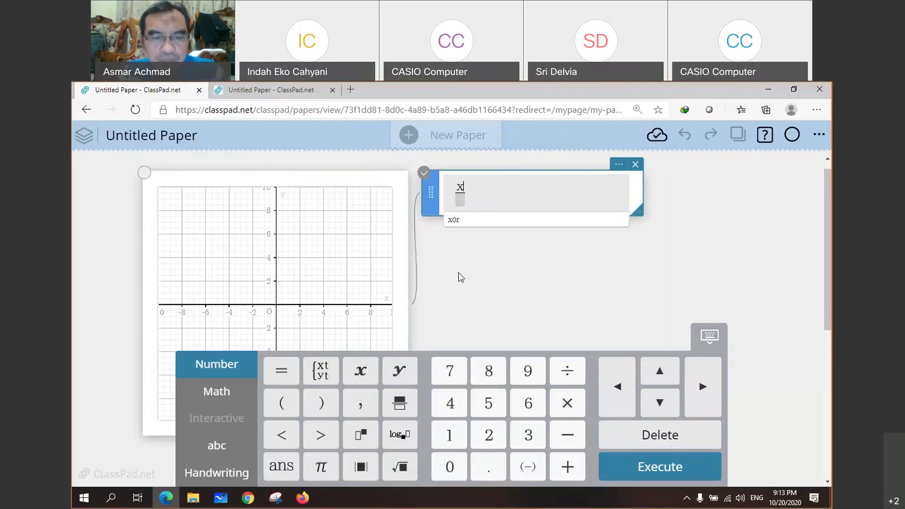
{"action": "type", "text": "2/"}
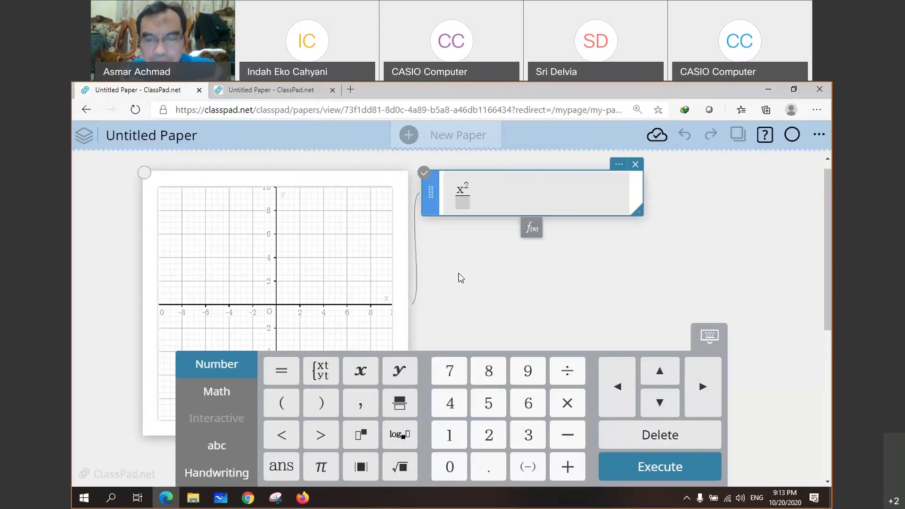
{"action": "type", "text": "4 +"}
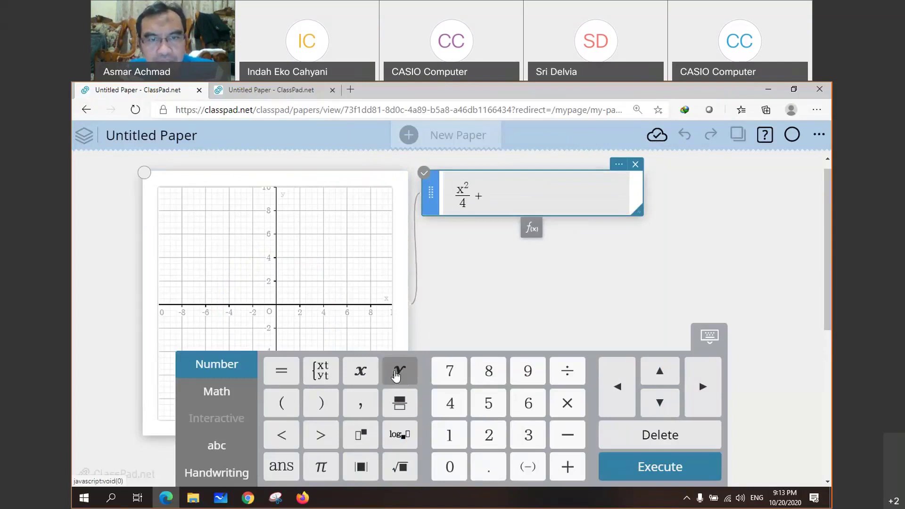
{"action": "left_click", "coordinate": [397, 376]}
{"action": "left_click", "coordinate": [403, 406]}
{"action": "type", "text": "^2"}
{"action": "key", "text": "Down"}
{"action": "type", "text": "9"}
{"action": "key", "text": "Right"}
{"action": "type", "text": "=1"}
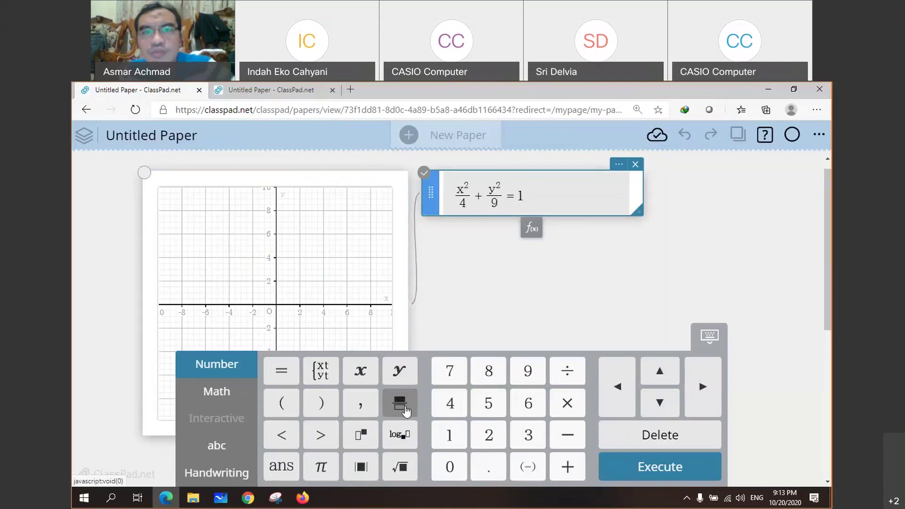
{"action": "key", "text": "Return"}
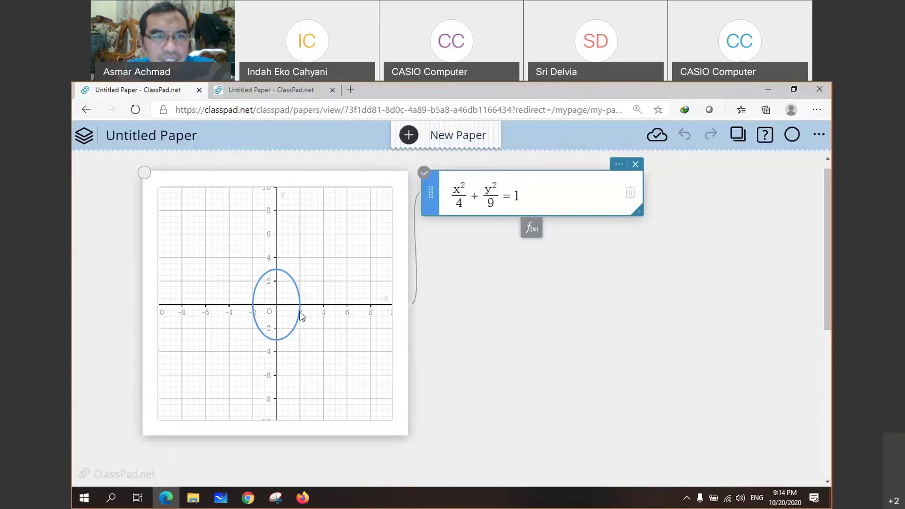
Step: Examine the ellipse graph's display settings, including the Inequality Plot choices and the G-Solve Conics option
{"action": "scroll", "coordinate": [300, 317], "scroll_direction": "down", "scroll_amount": 2}
{"action": "scroll", "coordinate": [305, 310], "scroll_direction": "up", "scroll_amount": 2}
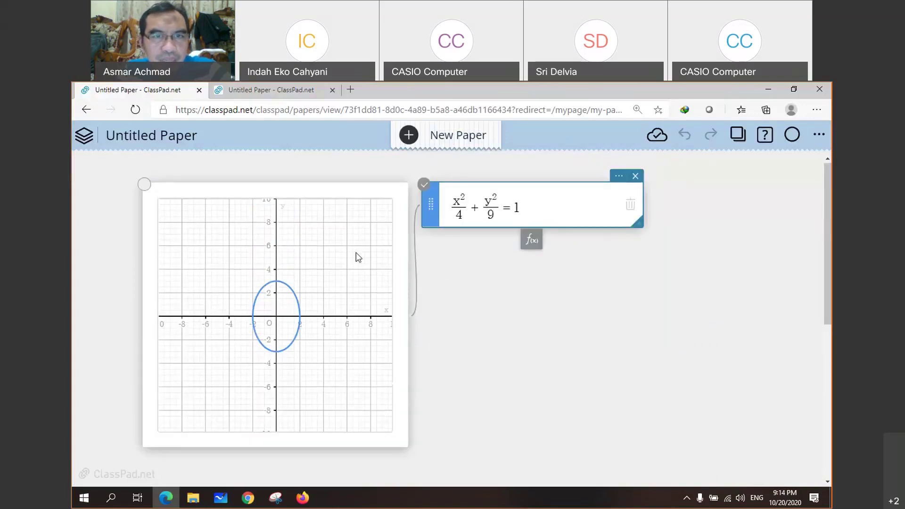
{"action": "left_click", "coordinate": [385, 198]}
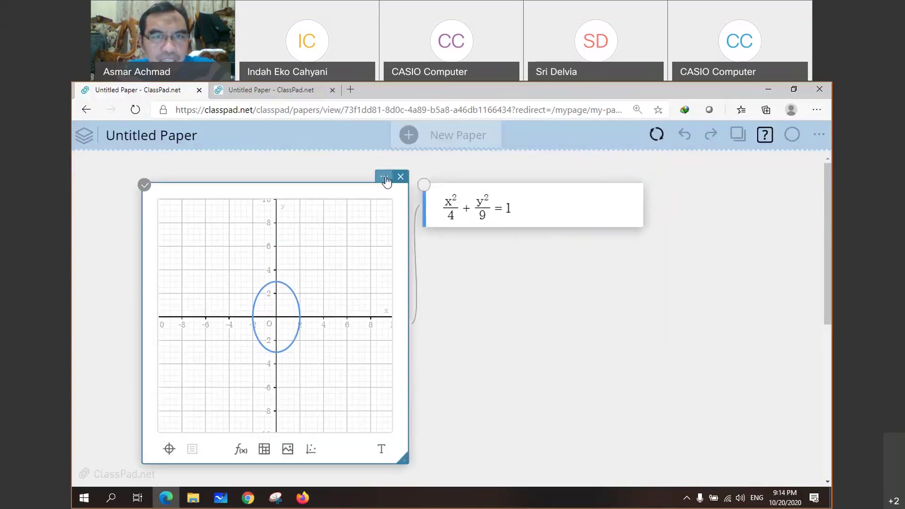
{"action": "left_click", "coordinate": [385, 179]}
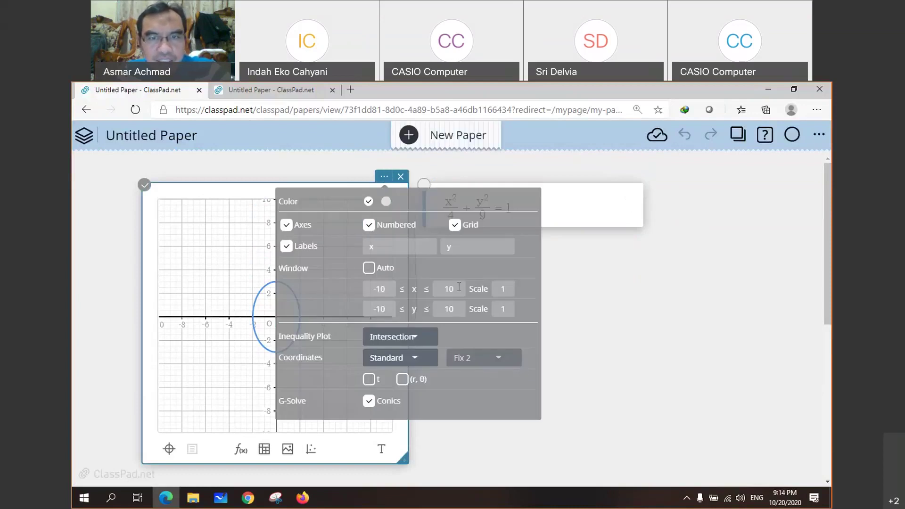
{"action": "left_click", "coordinate": [419, 337]}
{"action": "left_click", "coordinate": [419, 339]}
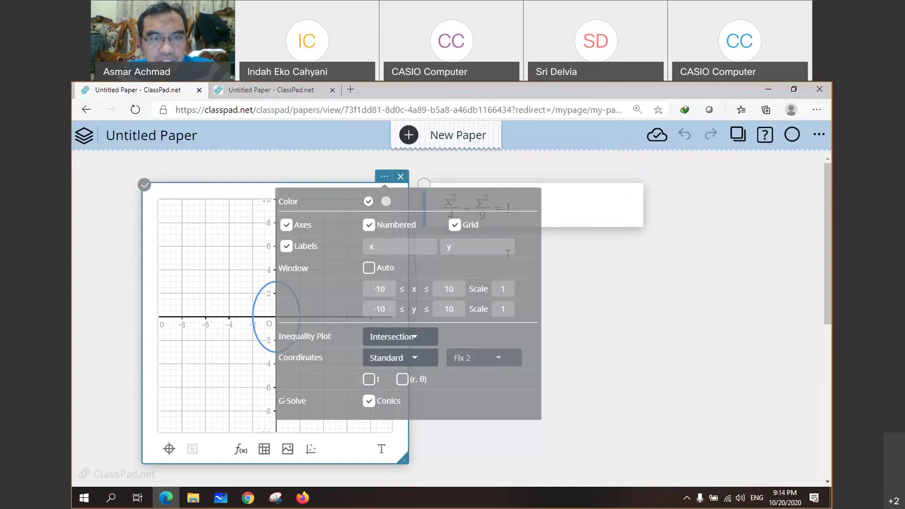
{"action": "scroll", "coordinate": [502, 258], "scroll_direction": "down", "scroll_amount": 1}
{"action": "left_click", "coordinate": [369, 351]}
{"action": "left_click", "coordinate": [368, 356]}
{"action": "left_click", "coordinate": [467, 376]}
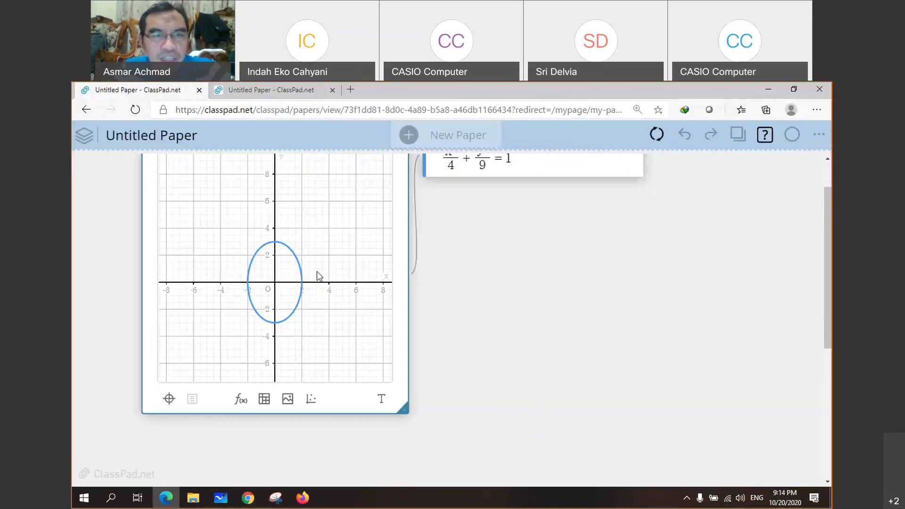
Step: Display the ellipse's conic features, place the eccentricity label beside the curve, and remove the point coordinate label
{"action": "left_click", "coordinate": [302, 294]}
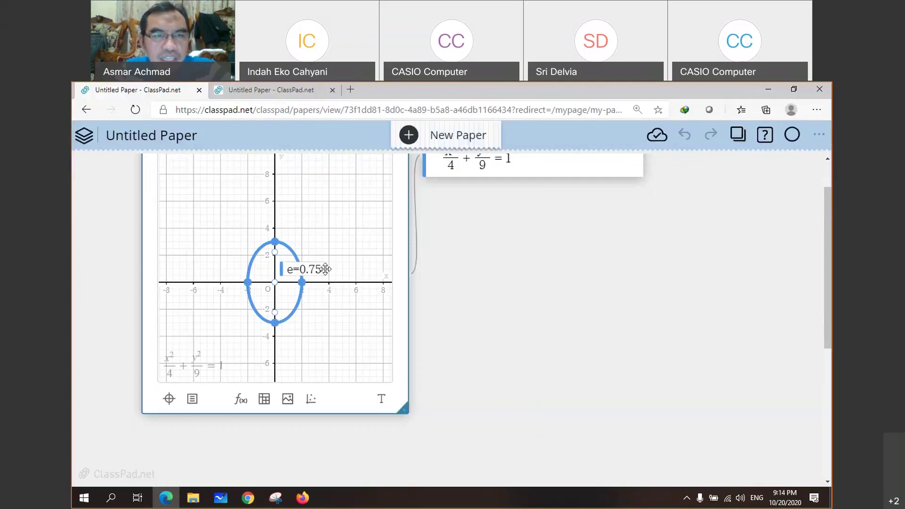
{"action": "left_click", "coordinate": [293, 261]}
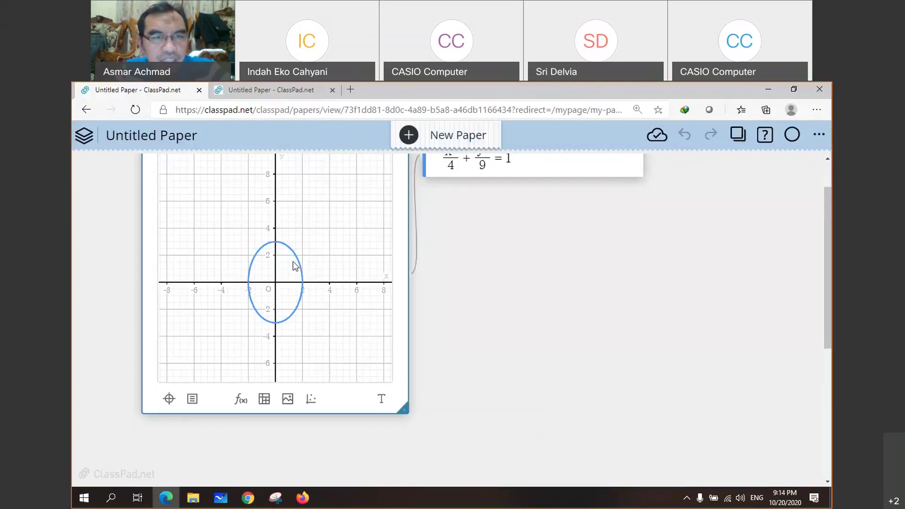
{"action": "left_click", "coordinate": [297, 257]}
{"action": "left_click", "coordinate": [299, 242]}
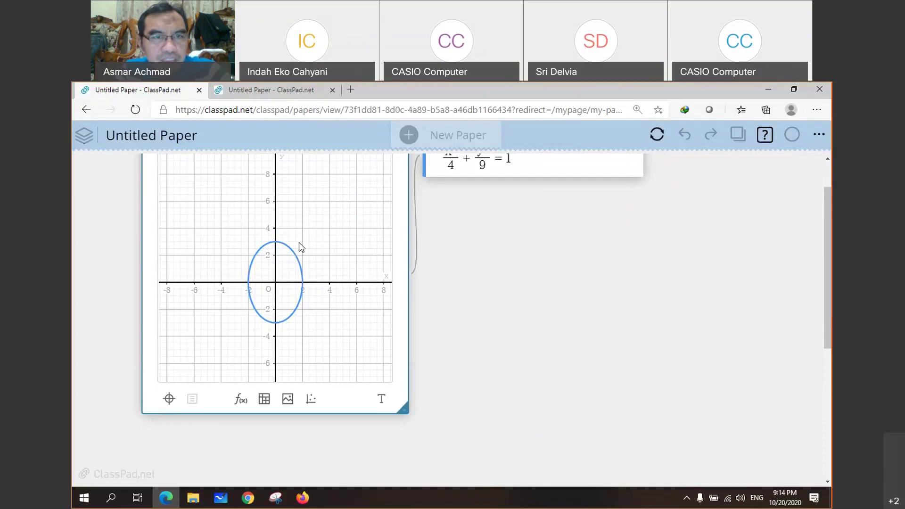
{"action": "left_click", "coordinate": [293, 252]}
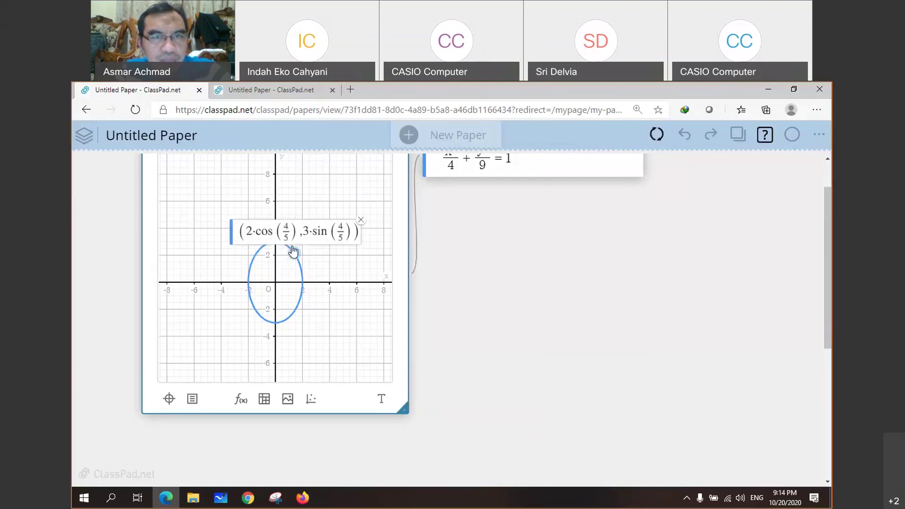
{"action": "left_click", "coordinate": [302, 268]}
{"action": "left_click_drag", "start_coordinate": [314, 255], "coordinate": [342, 268]}
{"action": "left_click", "coordinate": [361, 220]}
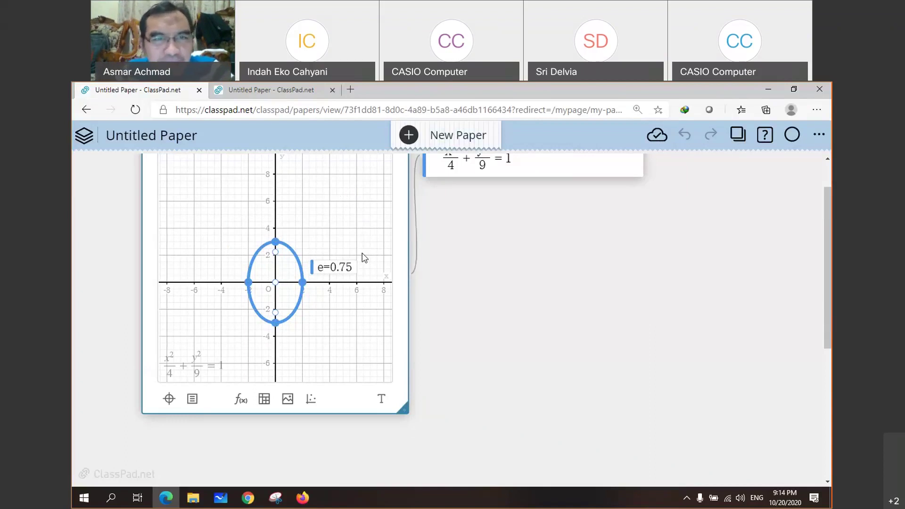
Step: Zoom in on the plotted ellipse and move the graph farther away from the equation note
{"action": "scroll", "coordinate": [363, 252], "scroll_direction": "up", "scroll_amount": 2}
{"action": "scroll", "coordinate": [344, 255], "scroll_direction": "up", "scroll_amount": 1}
{"action": "left_click_drag", "start_coordinate": [344, 255], "coordinate": [410, 223]}
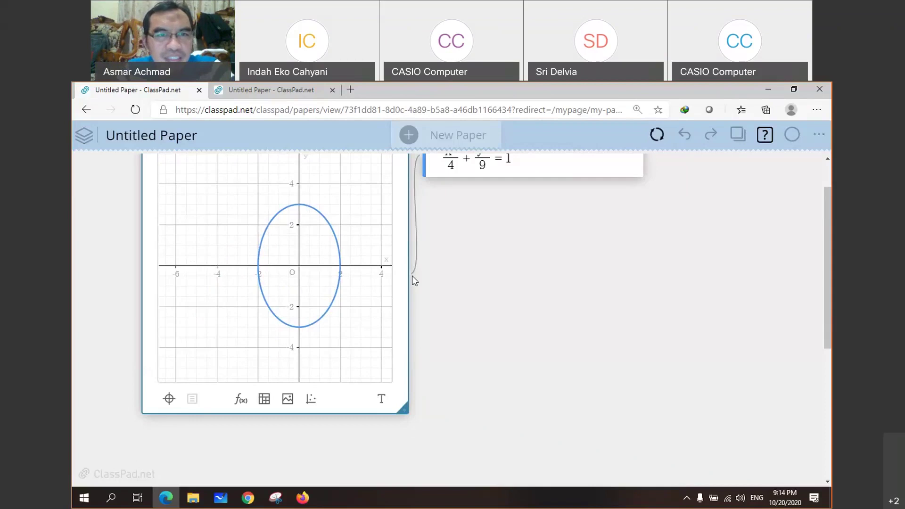
{"action": "left_click_drag", "start_coordinate": [374, 249], "coordinate": [345, 247]}
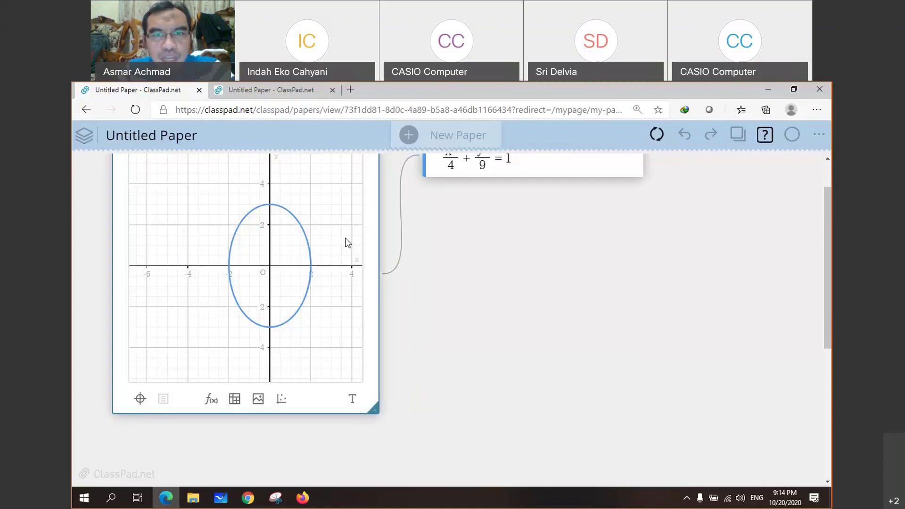
Step: Change the equation to the hyperbola x²/4 − y²/9 = 1 and replot it
{"action": "left_click", "coordinate": [479, 217]}
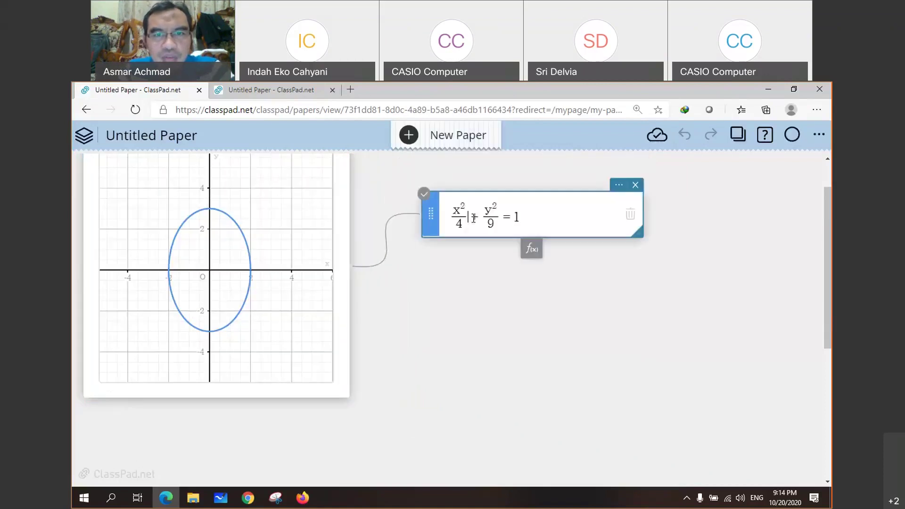
{"action": "type", "text": "-"}
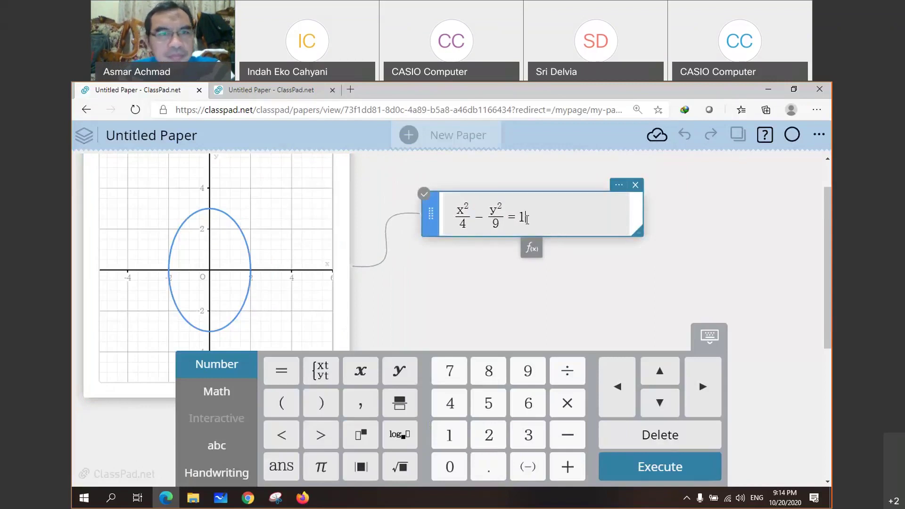
{"action": "key", "text": "Return"}
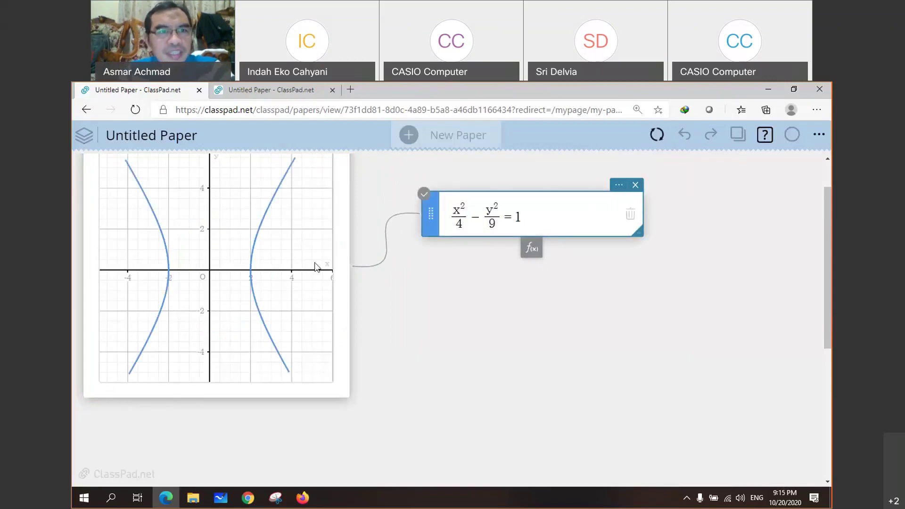
Step: Check the hyperbola graph's display settings, including the window range and the G-Solve Conics option
{"action": "scroll", "coordinate": [316, 267], "scroll_direction": "up", "scroll_amount": 1}
{"action": "left_click", "coordinate": [276, 249]}
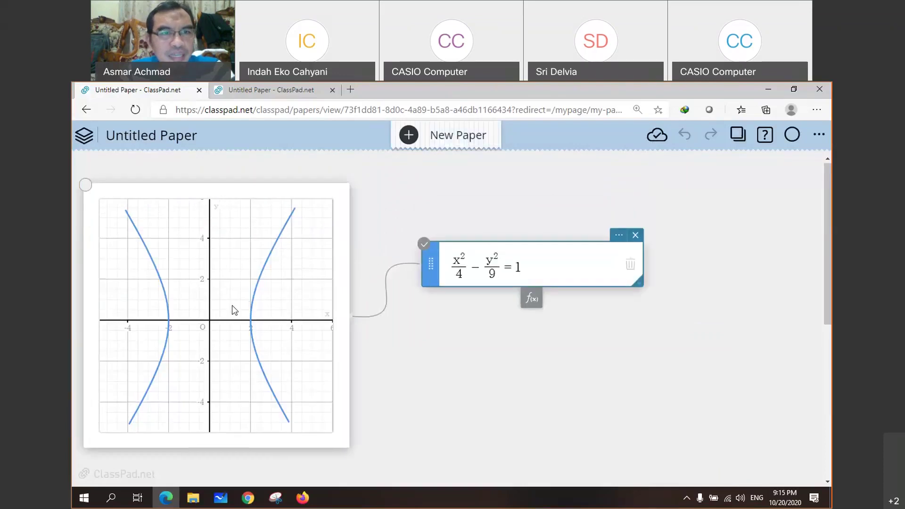
{"action": "scroll", "coordinate": [250, 296], "scroll_direction": "up", "scroll_amount": 1}
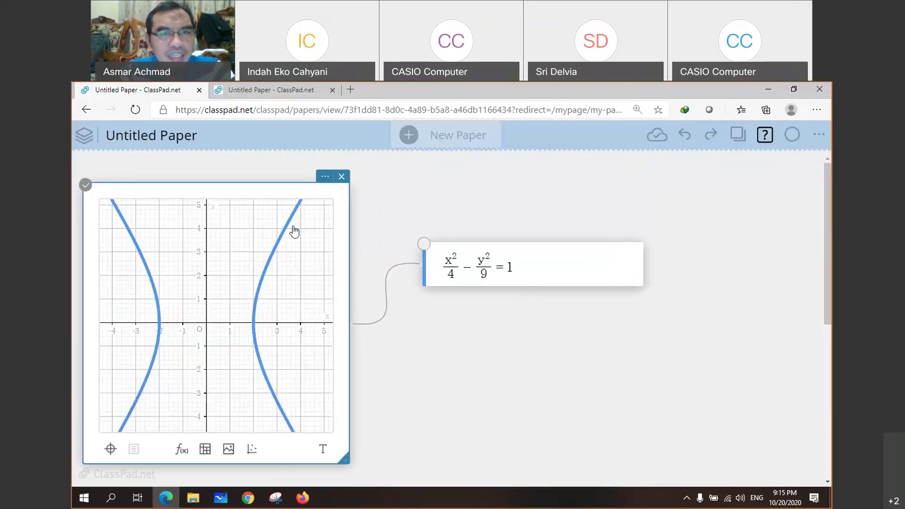
{"action": "left_click", "coordinate": [325, 177]}
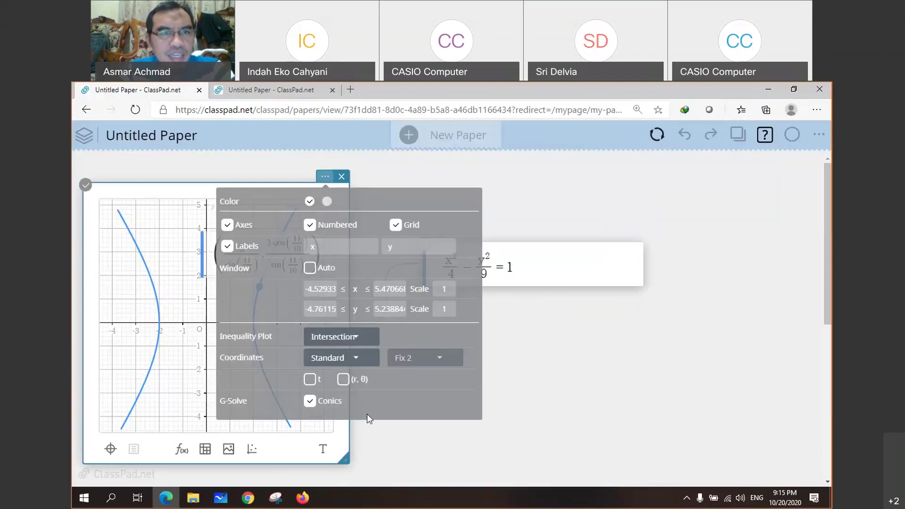
{"action": "left_click", "coordinate": [569, 190]}
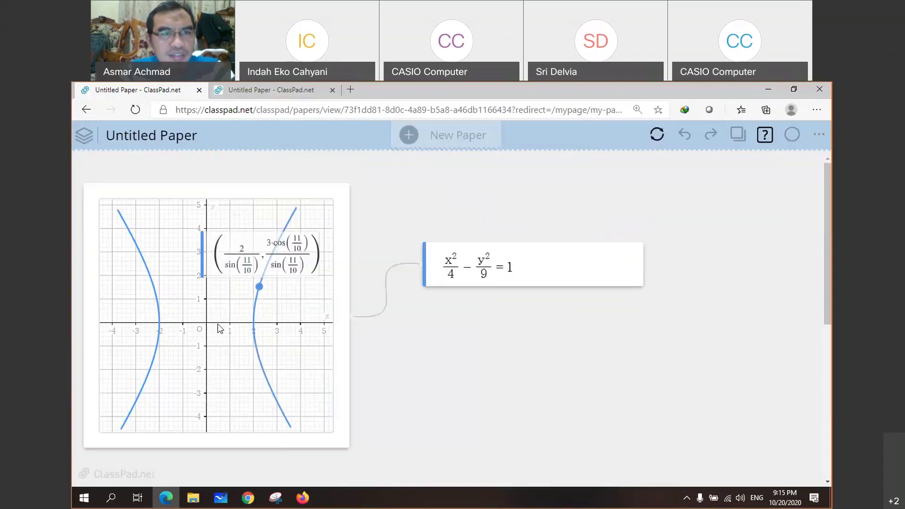
Step: Show the coordinates of a point on the hyperbola's positive-x branch and shift the coordinate label toward the y-axis
{"action": "left_click", "coordinate": [219, 329]}
{"action": "scroll", "coordinate": [238, 327], "scroll_direction": "down", "scroll_amount": 2}
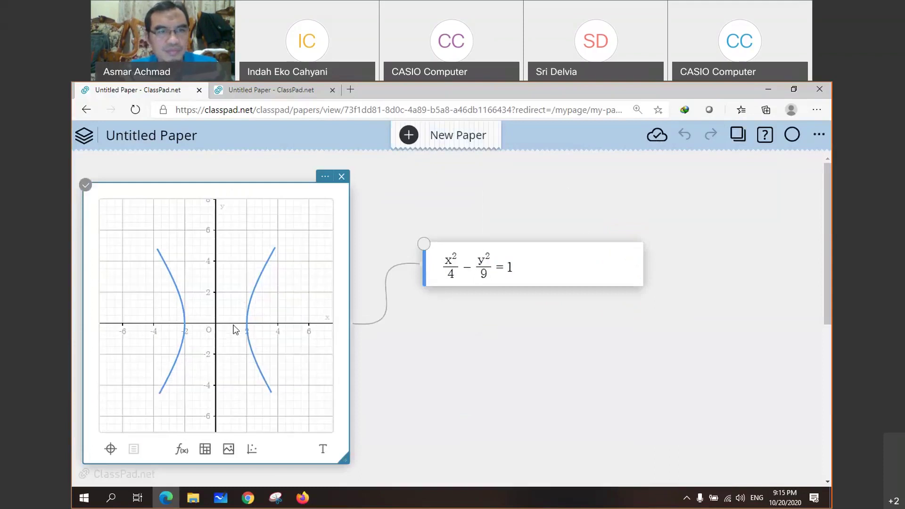
{"action": "left_click", "coordinate": [242, 328]}
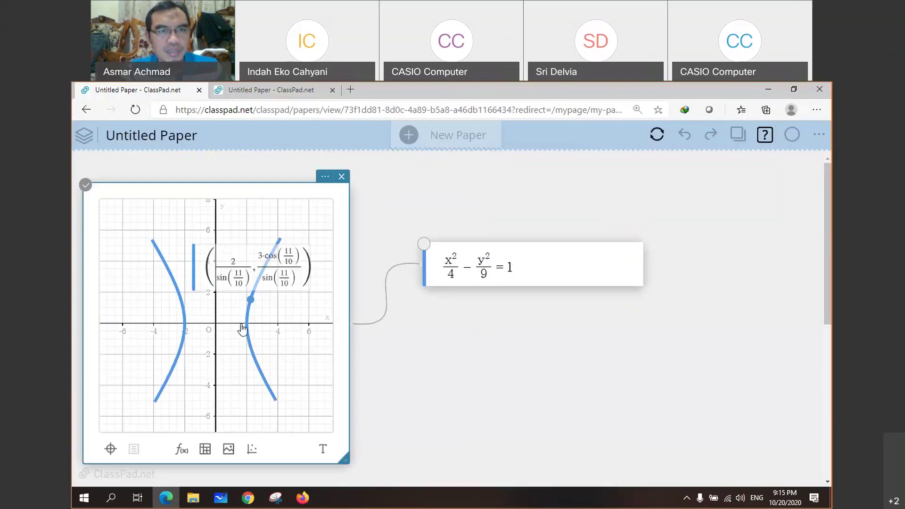
{"action": "scroll", "coordinate": [244, 278], "scroll_direction": "up", "scroll_amount": 2}
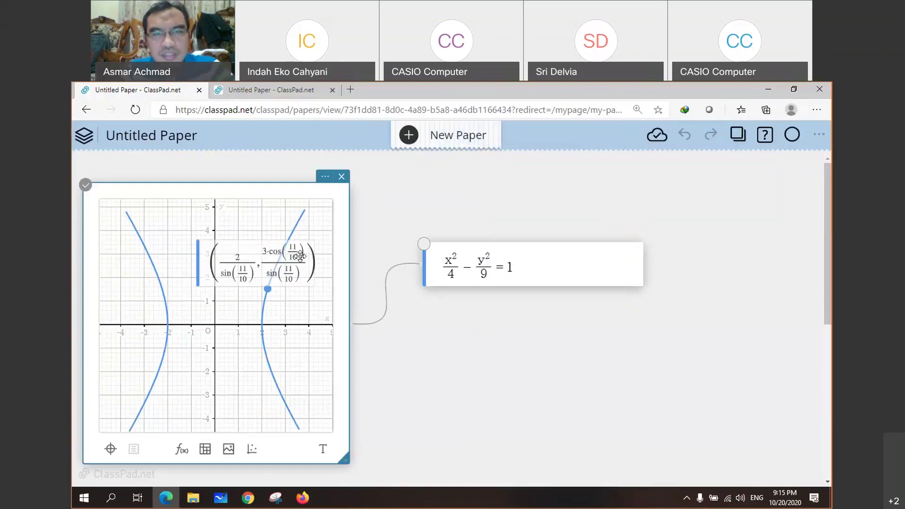
{"action": "left_click_drag", "start_coordinate": [300, 256], "coordinate": [276, 247]}
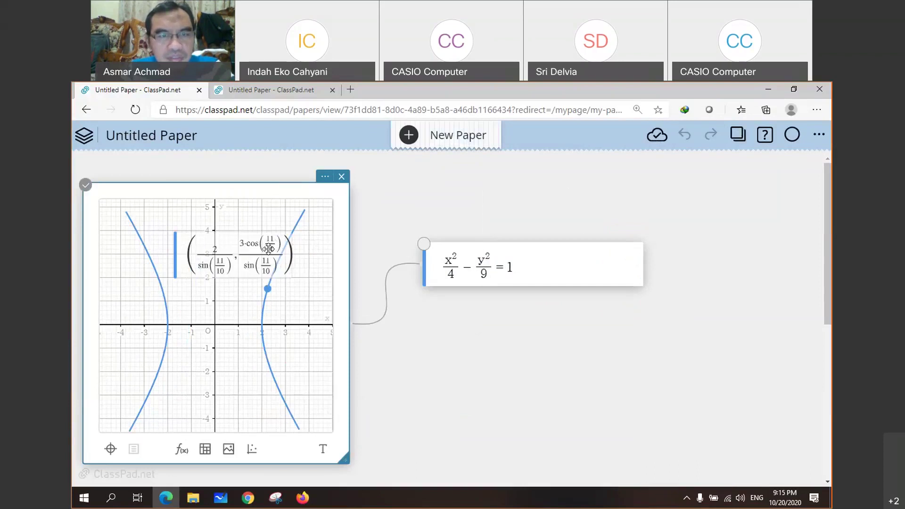
Step: Display the hyperbola's conic features, remove the point coordinate label, and place the eccentricity label beside the positive-x branch
{"action": "left_click", "coordinate": [265, 296]}
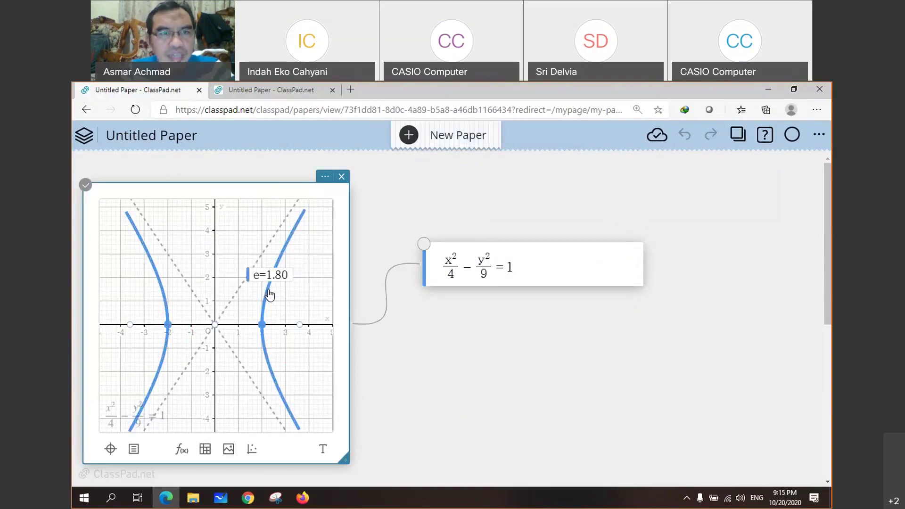
{"action": "left_click", "coordinate": [267, 288]}
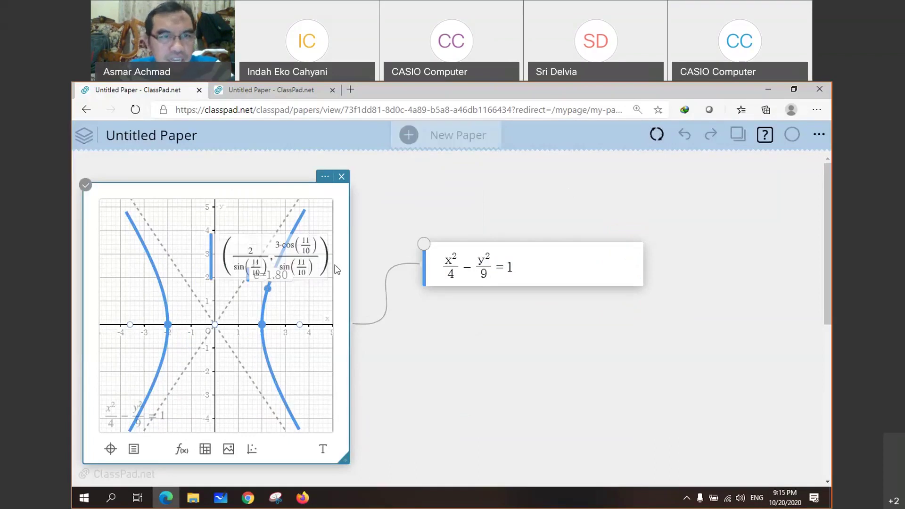
{"action": "left_click_drag", "start_coordinate": [279, 253], "coordinate": [262, 306]}
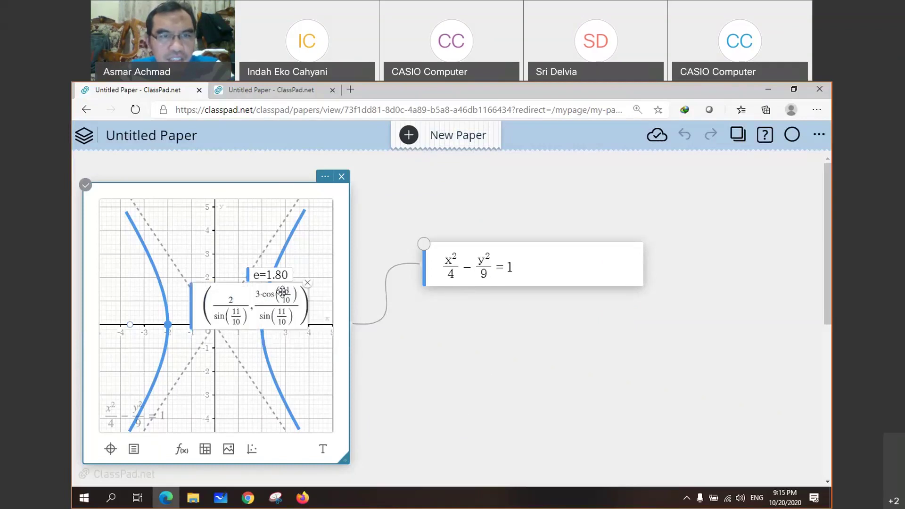
{"action": "left_click", "coordinate": [306, 285]}
{"action": "left_click_drag", "start_coordinate": [287, 279], "coordinate": [296, 275]}
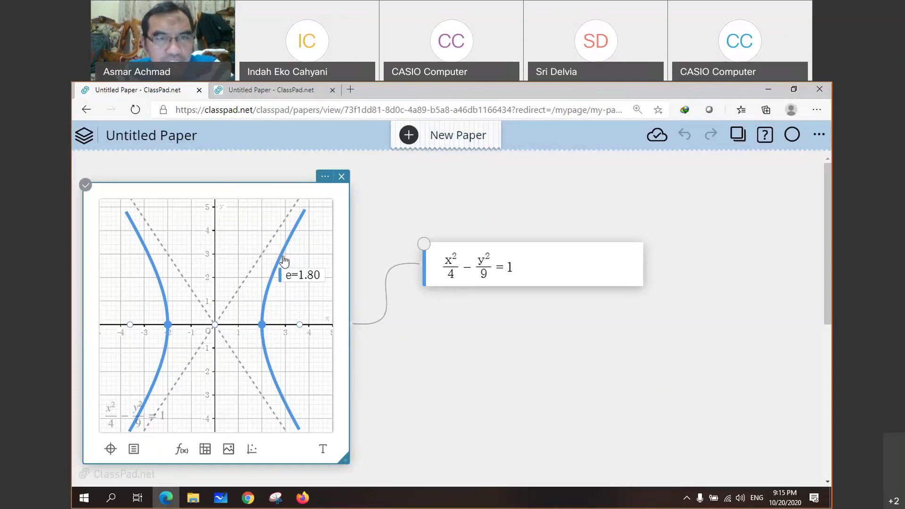
Step: Check the graph's G-Solve Conics setting and hide the hyperbola's conic features
{"action": "left_click", "coordinate": [325, 178]}
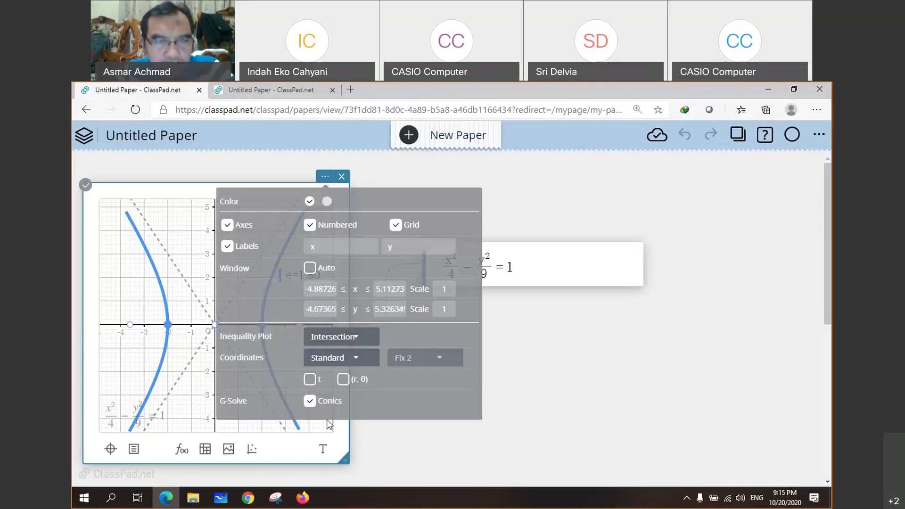
{"action": "left_click", "coordinate": [336, 171]}
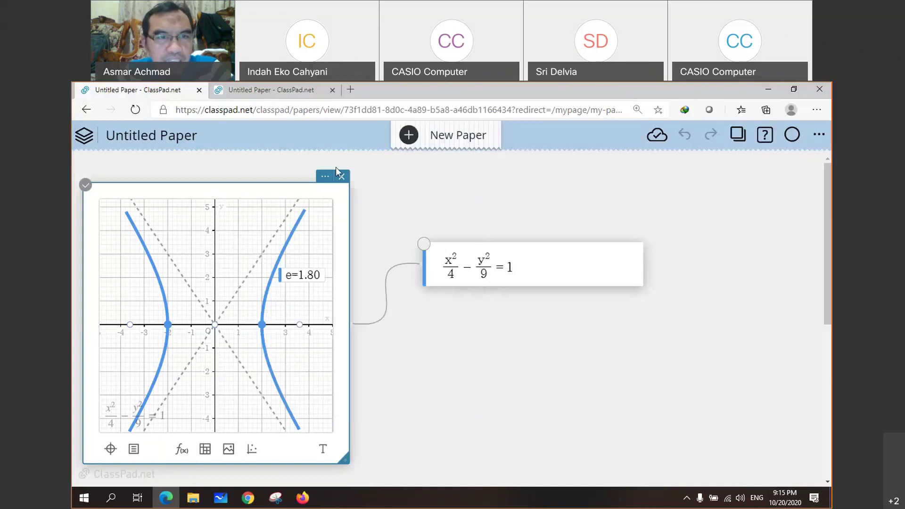
{"action": "left_click", "coordinate": [262, 320]}
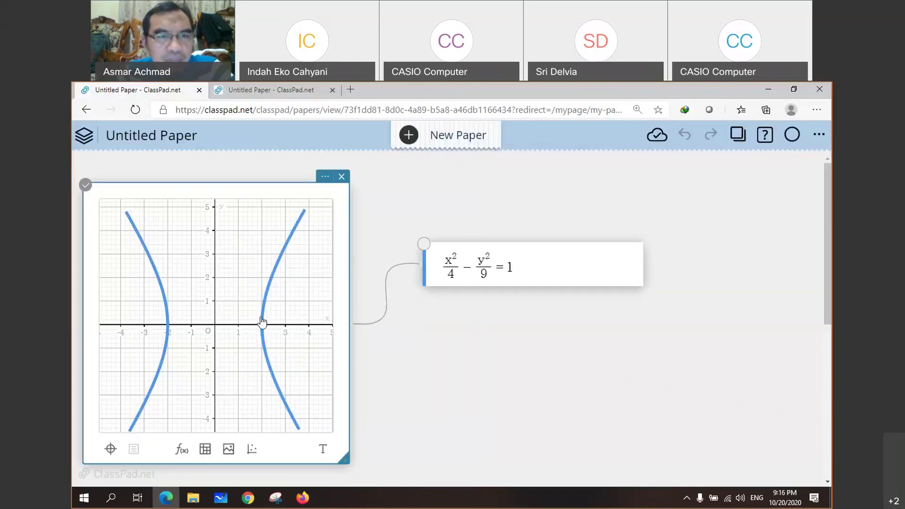
Step: Display the hyperbola's conic features again, then show and remove the coordinate label of a point near its positive-x vertex
{"action": "left_click", "coordinate": [263, 321]}
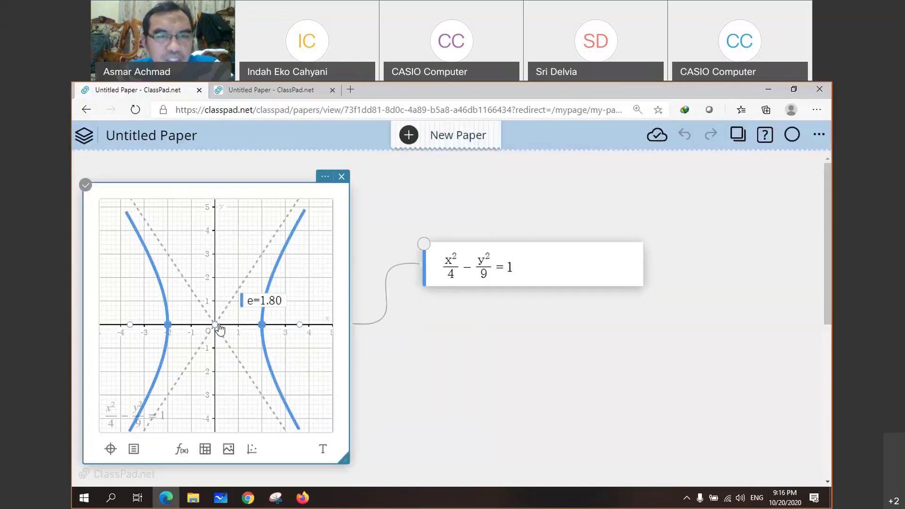
{"action": "left_click", "coordinate": [221, 317]}
{"action": "left_click_drag", "start_coordinate": [241, 285], "coordinate": [288, 267]}
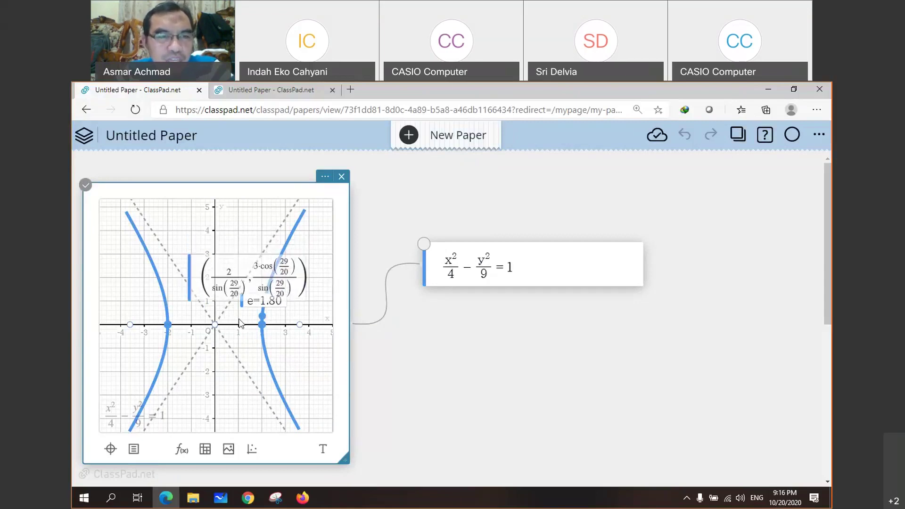
{"action": "left_click", "coordinate": [299, 269]}
{"action": "left_click", "coordinate": [304, 256]}
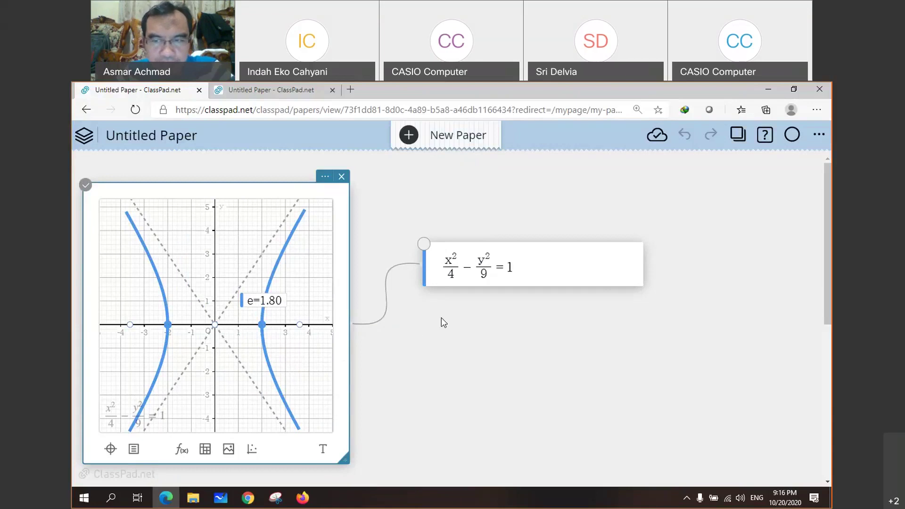
Step: Review the list of graphing and numerical table topics in the other open paper
{"action": "left_click", "coordinate": [276, 90]}
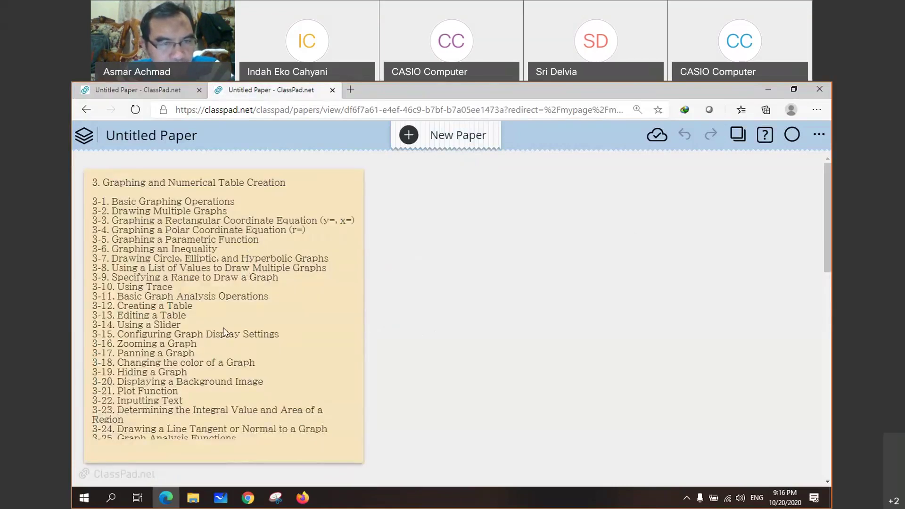
{"action": "scroll", "coordinate": [236, 287], "scroll_direction": "down", "scroll_amount": 1}
{"action": "scroll", "coordinate": [249, 277], "scroll_direction": "up", "scroll_amount": 1}
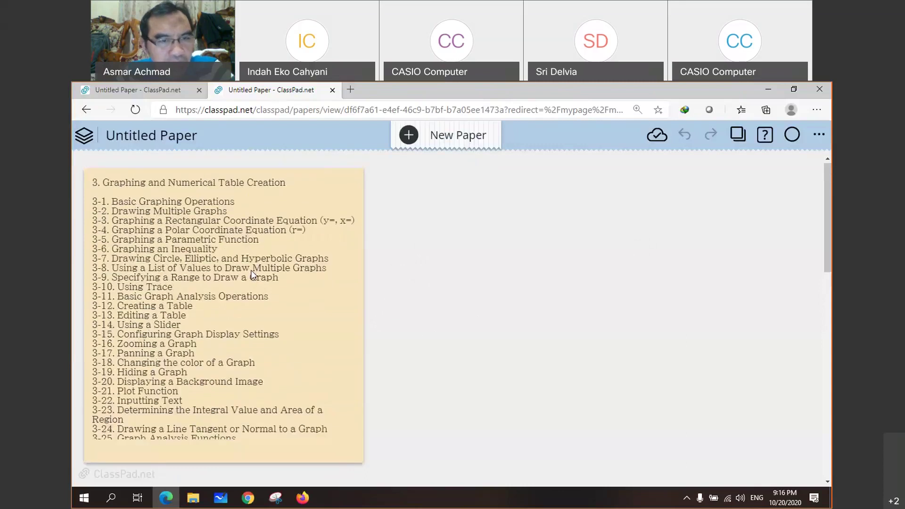
{"action": "scroll", "coordinate": [251, 270], "scroll_direction": "down", "scroll_amount": 1}
{"action": "scroll", "coordinate": [251, 270], "scroll_direction": "up", "scroll_amount": 1}
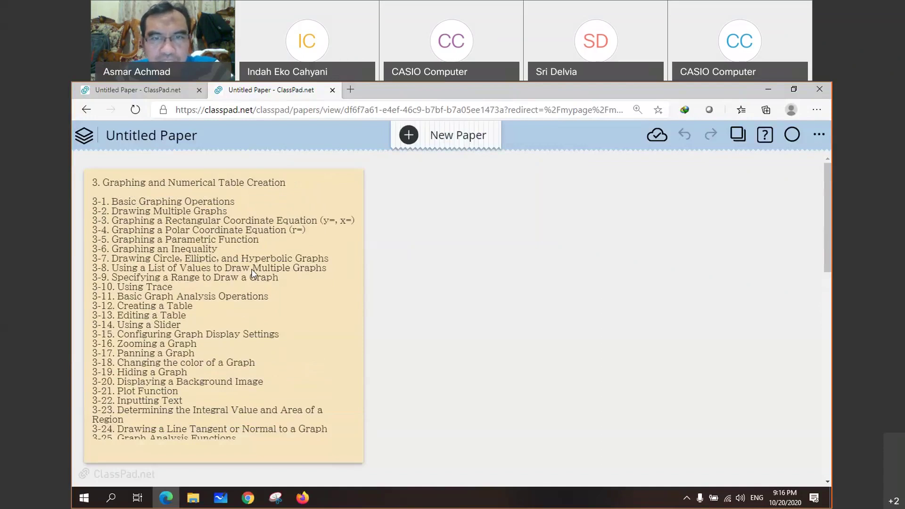
Step: Return to the graph paper, clear the hyperbola equation, and attach a new equation field to the empty graph
{"action": "left_click", "coordinate": [139, 89]}
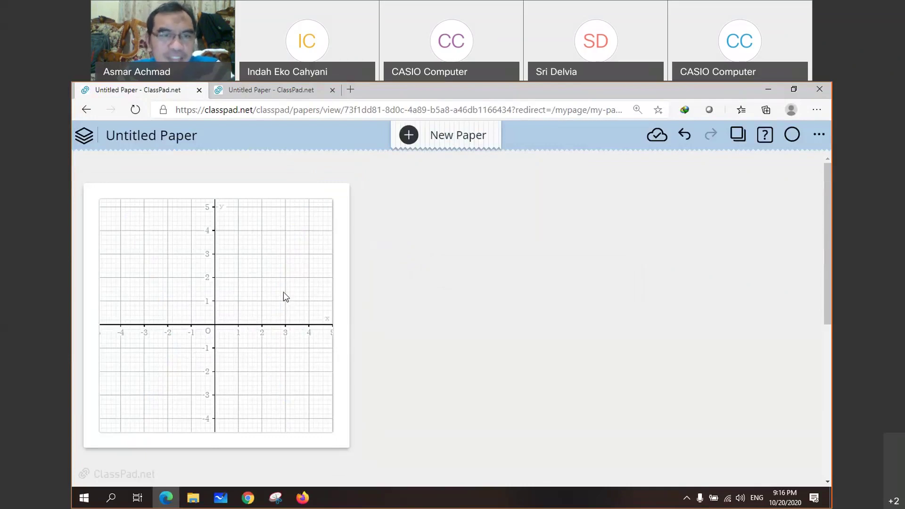
{"action": "left_click", "coordinate": [283, 292]}
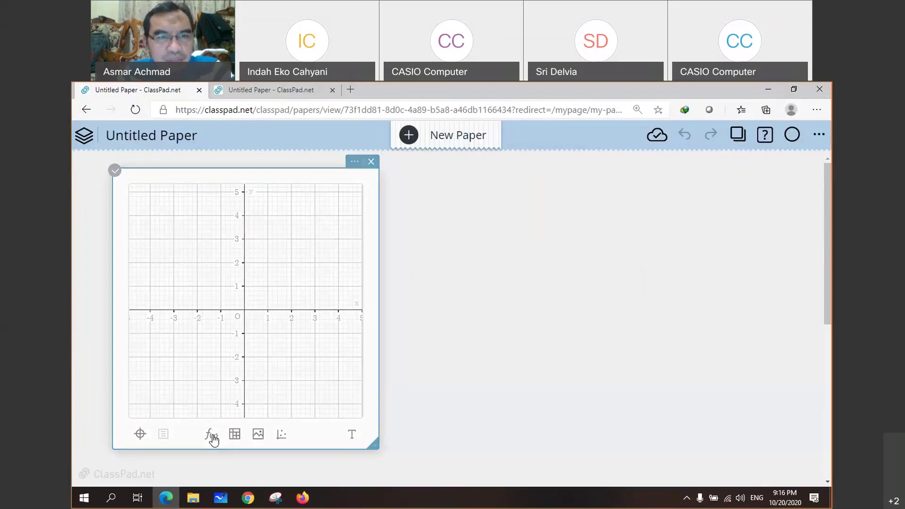
{"action": "left_click", "coordinate": [211, 435]}
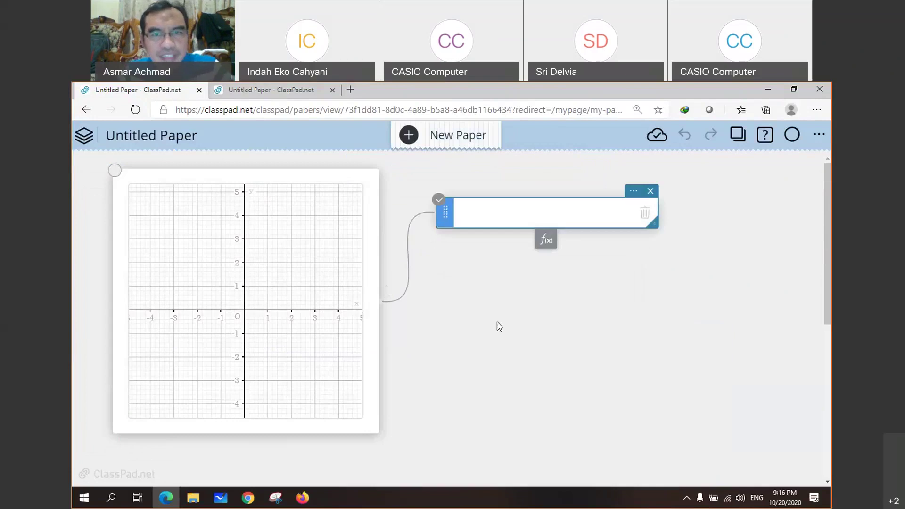
Step: Plot the line y = 2x + 1 restricted to the range −1 ≤ x ≤ 3
{"action": "left_click", "coordinate": [490, 211]}
{"action": "type", "text": "y ="}
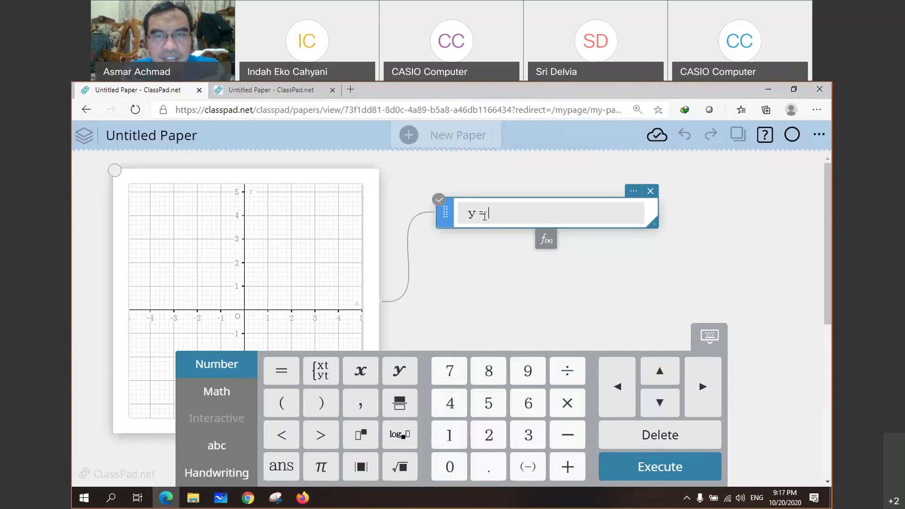
{"action": "type", "text": "2x+1"}
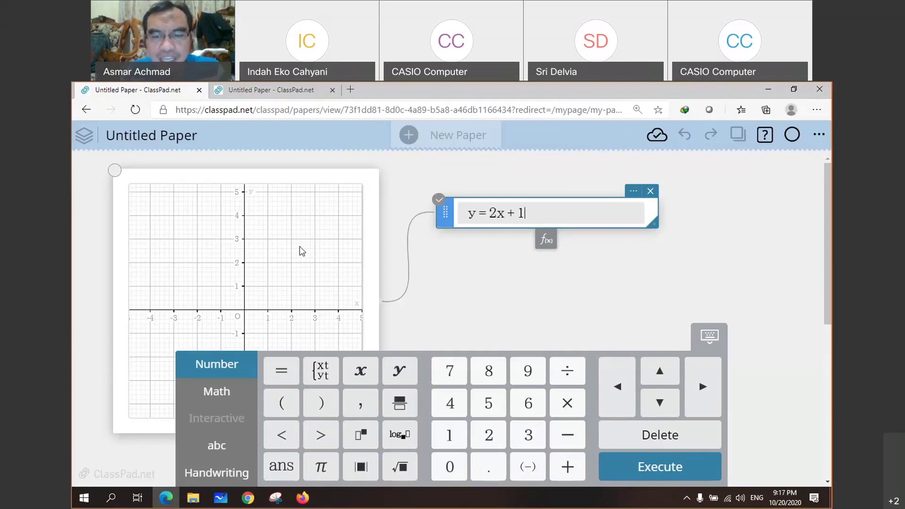
{"action": "type", "text": "-1"}
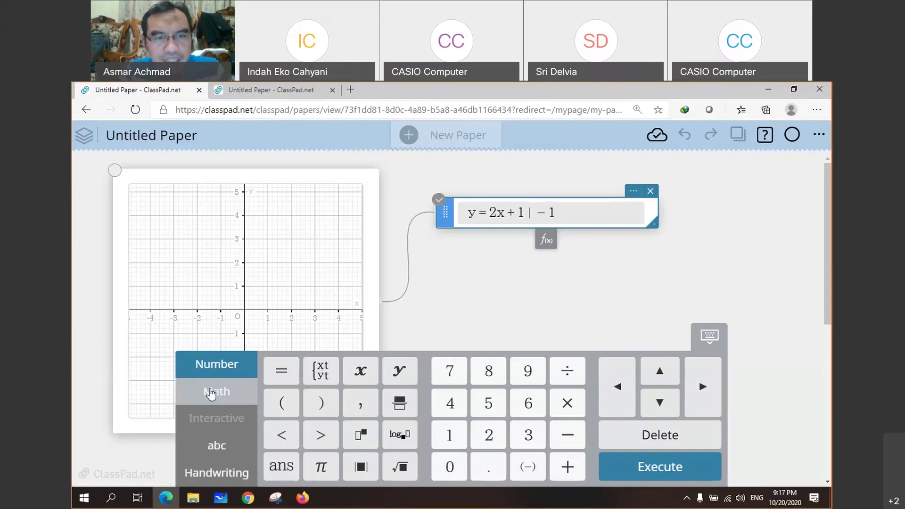
{"action": "left_click", "coordinate": [218, 393]}
{"action": "left_click", "coordinate": [282, 467]}
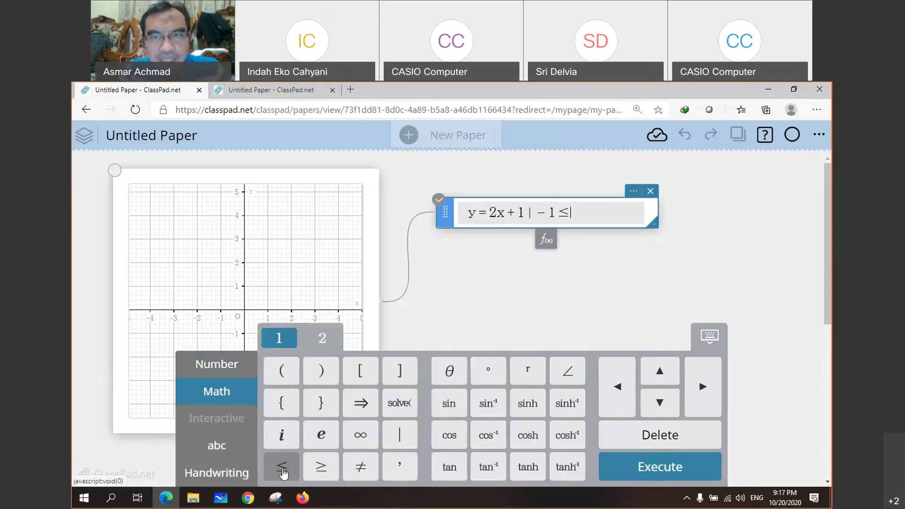
{"action": "type", "text": "x"}
{"action": "left_click", "coordinate": [282, 469]}
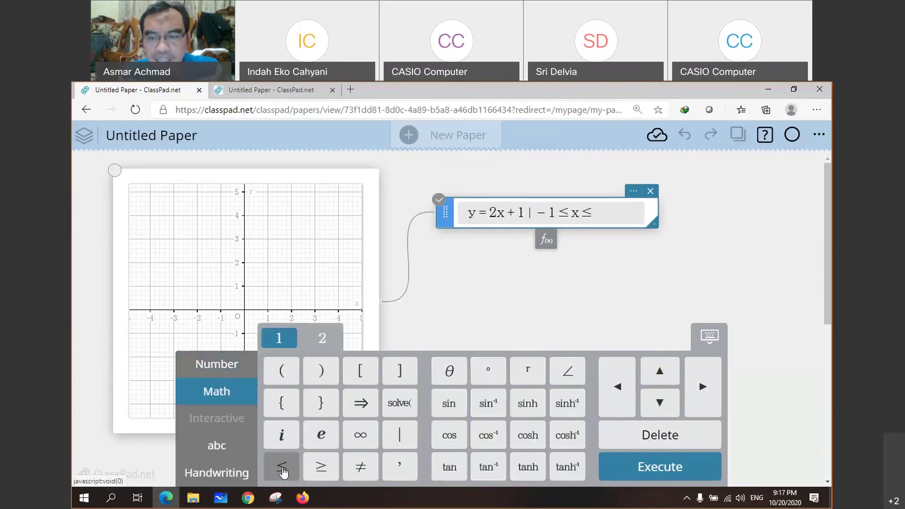
{"action": "type", "text": "3"}
{"action": "key", "text": "Return"}
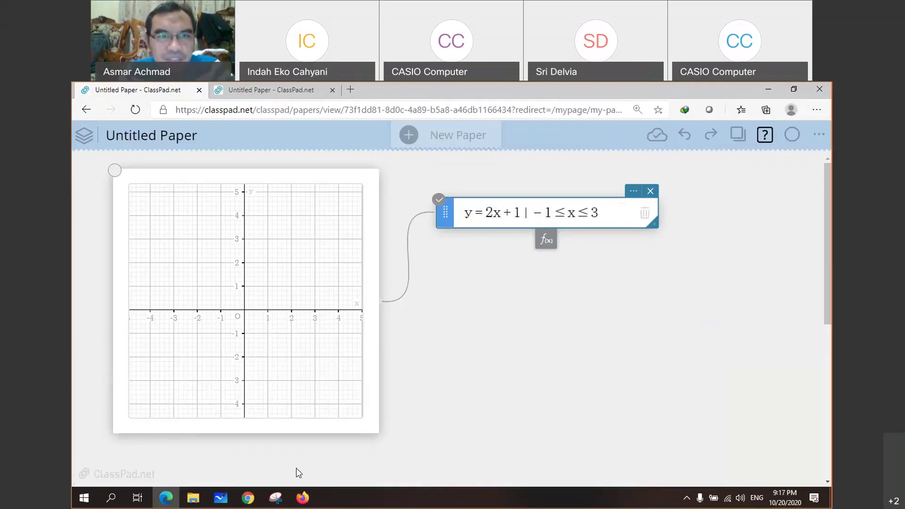
Step: Shift the graph note slightly and rescale and reposition its axes so that the whole line segment fits
{"action": "mouse_move", "coordinate": [293, 254]}
{"action": "left_mouse_down"}
{"action": "mouse_move", "coordinate": [265, 276]}
{"action": "mouse_move", "coordinate": [308, 248]}
{"action": "left_mouse_up"}
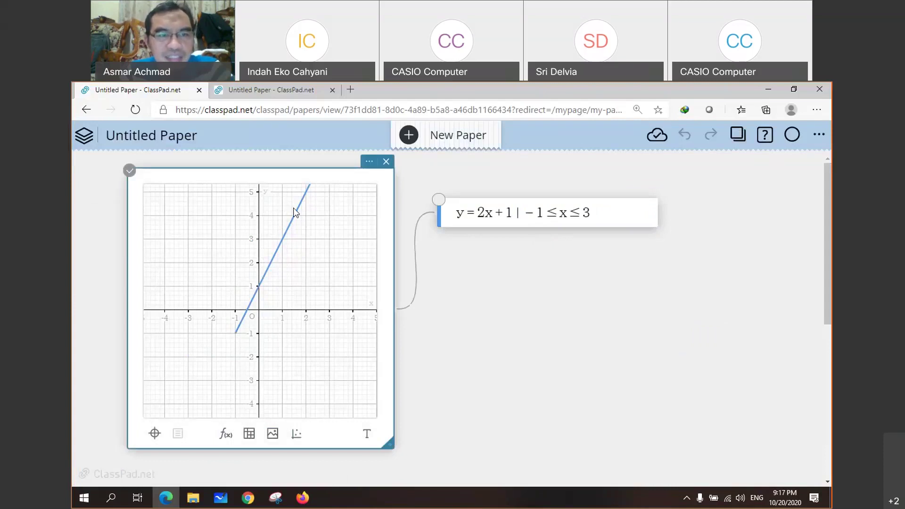
{"action": "left_click", "coordinate": [154, 438]}
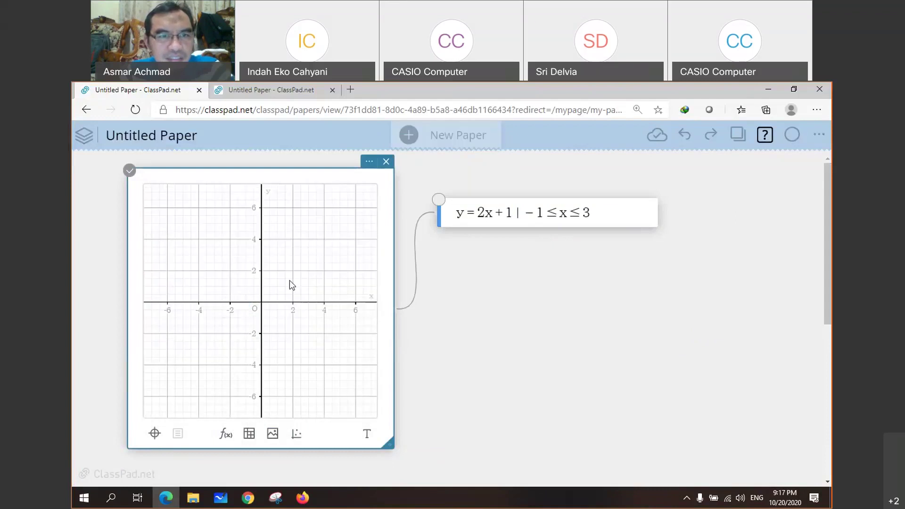
{"action": "left_click_drag", "start_coordinate": [269, 319], "coordinate": [270, 309]}
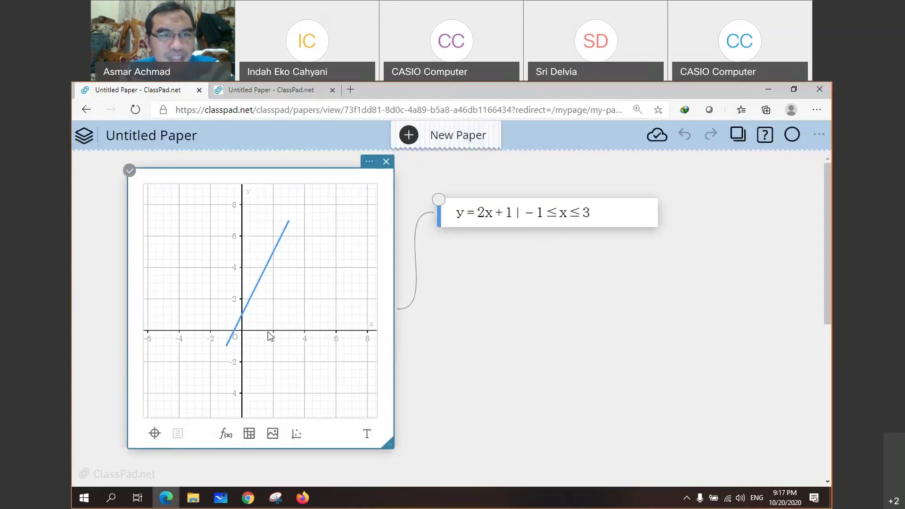
{"action": "scroll", "coordinate": [268, 332], "scroll_direction": "up", "scroll_amount": 3}
{"action": "left_click_drag", "start_coordinate": [271, 317], "coordinate": [253, 357]}
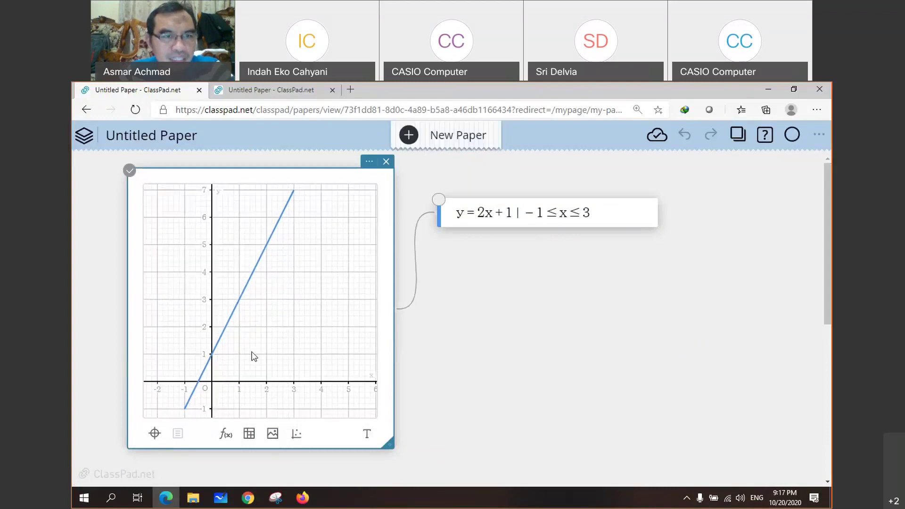
Step: Set the upper limit of the line's x range to 2 and reposition the graph's axes around the segment
{"action": "left_click", "coordinate": [584, 213]}
{"action": "left_click", "coordinate": [595, 213]}
{"action": "type", "text": "2"}
{"action": "key", "text": "Return"}
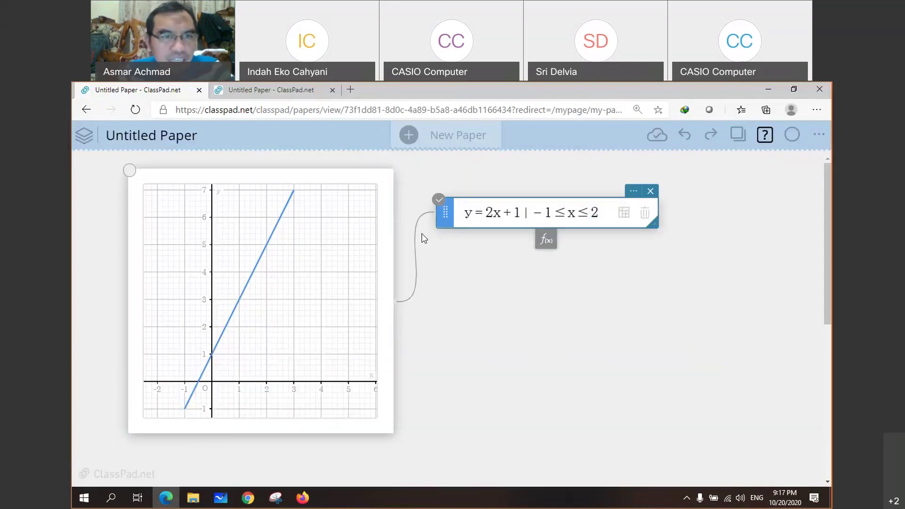
{"action": "left_click", "coordinate": [297, 259]}
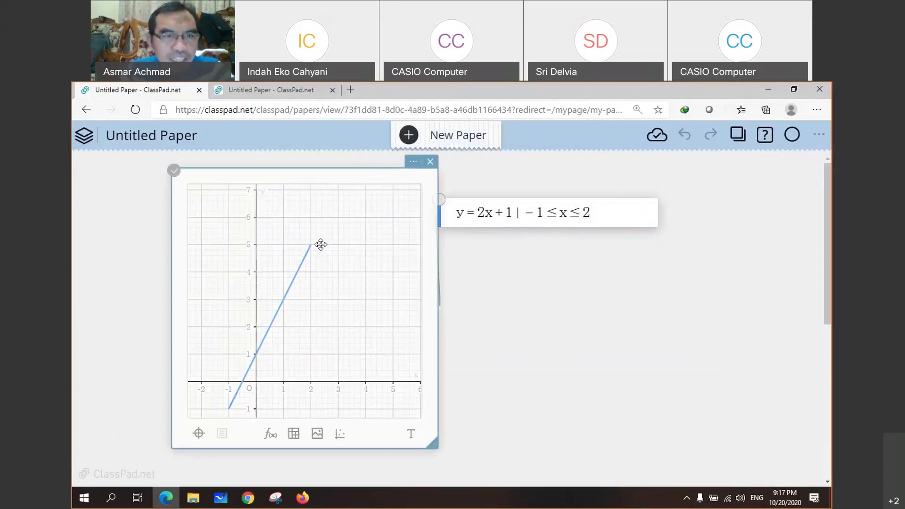
{"action": "left_click_drag", "start_coordinate": [295, 323], "coordinate": [322, 286]}
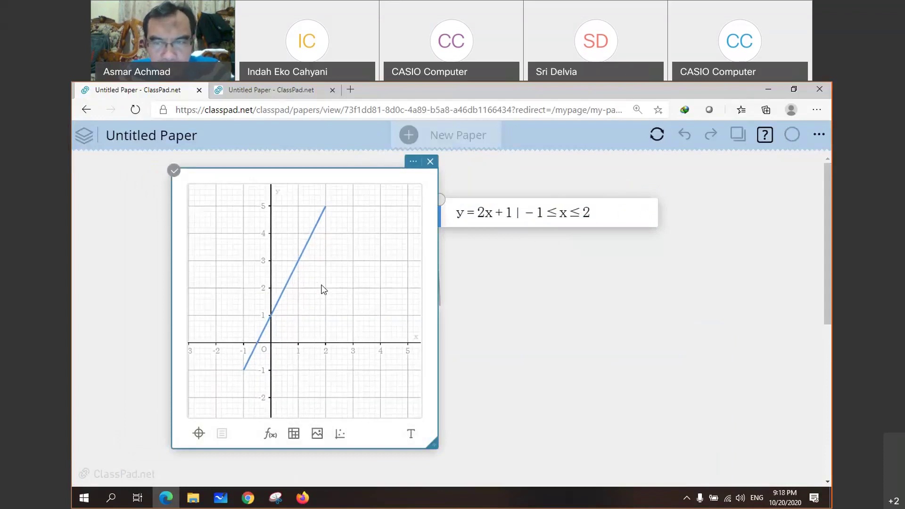
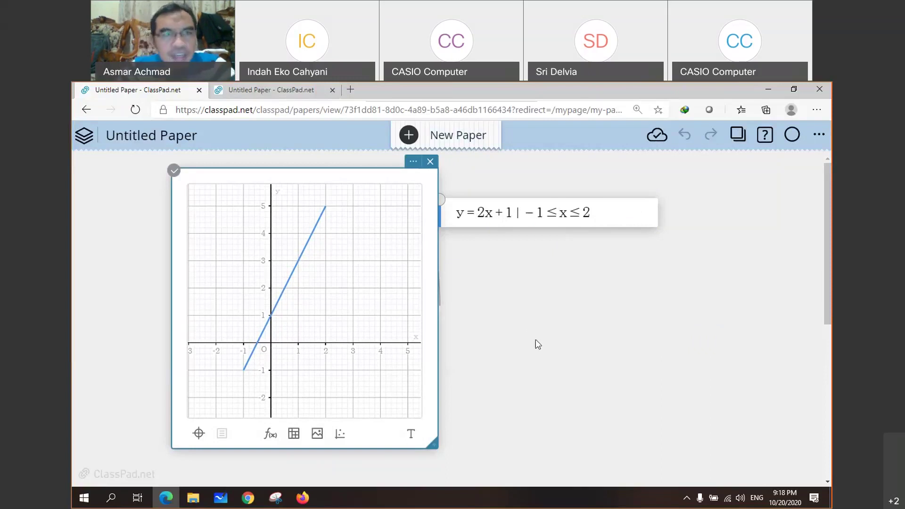
Step: Consult the topic list in the other paper, then remove the y = 2x + 1 equation from the graph paper
{"action": "left_click", "coordinate": [271, 89]}
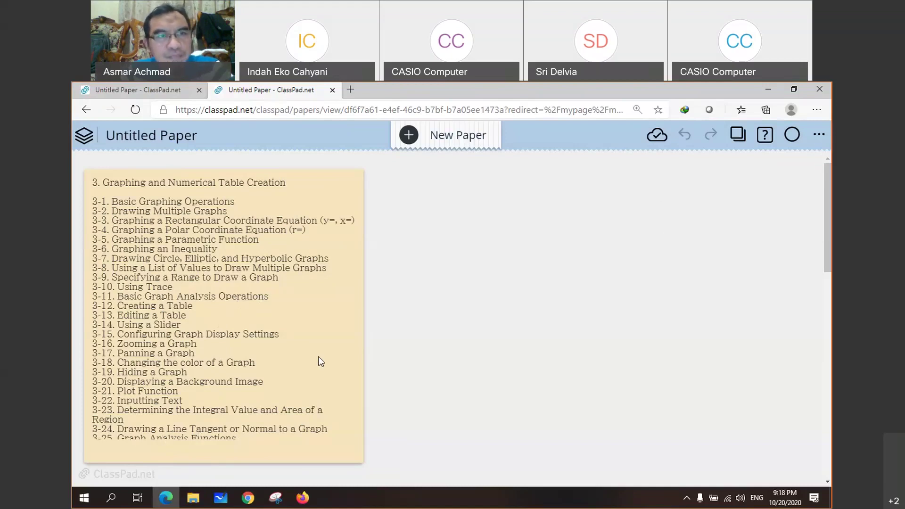
{"action": "left_click", "coordinate": [146, 90]}
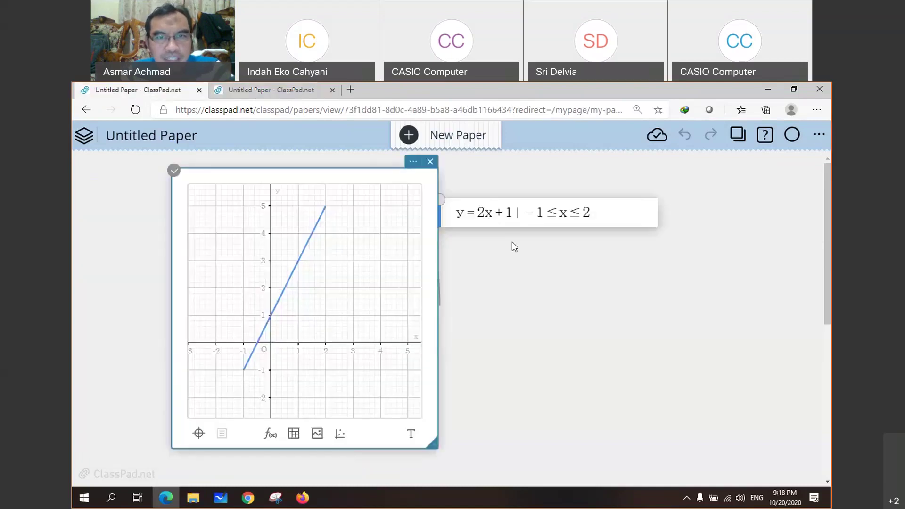
{"action": "left_click_drag", "start_coordinate": [509, 208], "coordinate": [574, 177]}
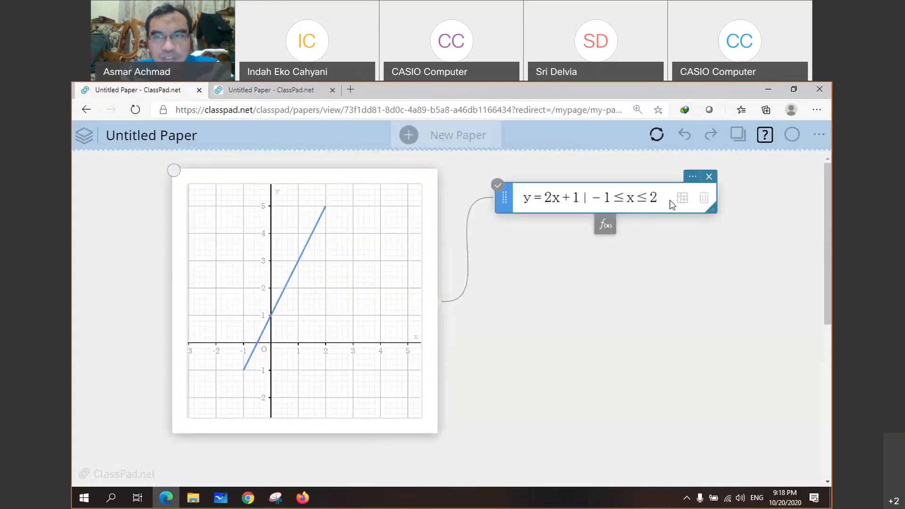
{"action": "left_click", "coordinate": [717, 183]}
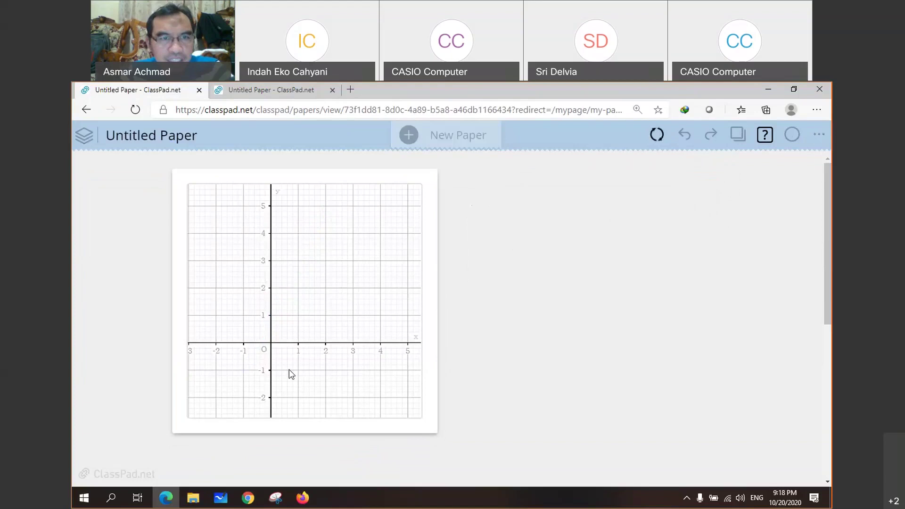
Step: Reposition the empty graph on the paper and set its axes to span about −7 to 7 around the origin
{"action": "left_click_drag", "start_coordinate": [301, 299], "coordinate": [335, 267]}
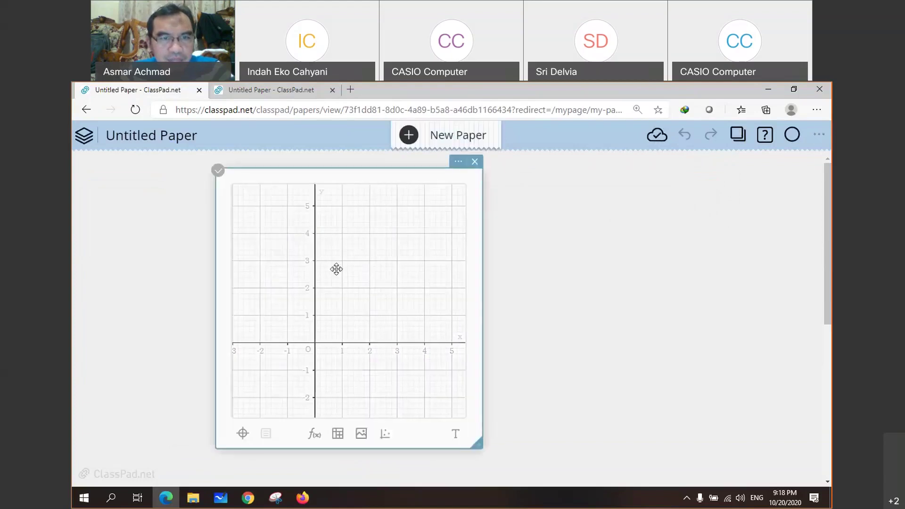
{"action": "left_click_drag", "start_coordinate": [284, 395], "coordinate": [326, 347]}
{"action": "scroll", "coordinate": [316, 351], "scroll_direction": "down", "scroll_amount": 2}
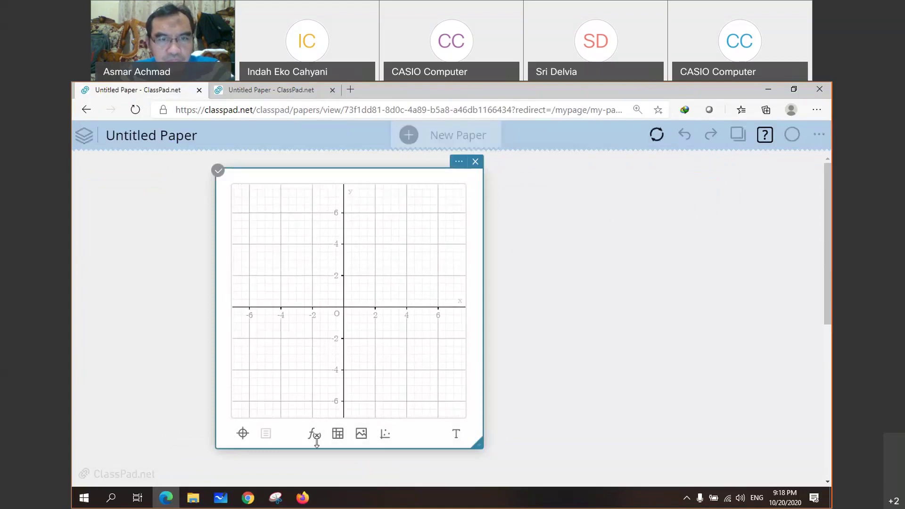
Step: Attach a new equation to the graph and plot the circle x² + y² = 25
{"action": "left_click", "coordinate": [314, 434]}
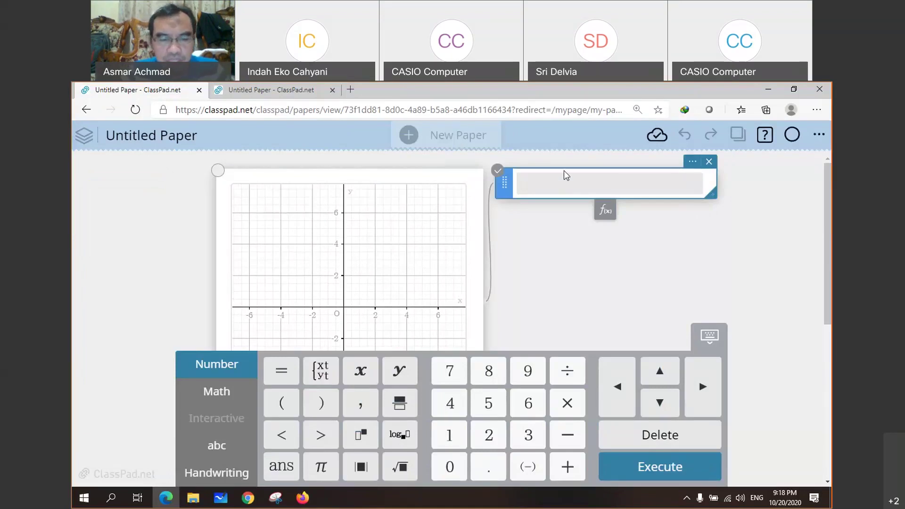
{"action": "type", "text": "x"}
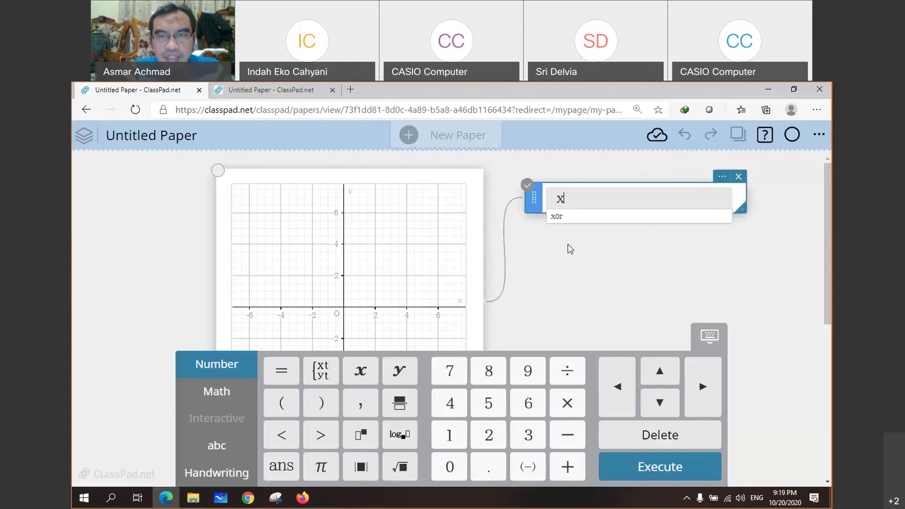
{"action": "type", "text": "^2+"}
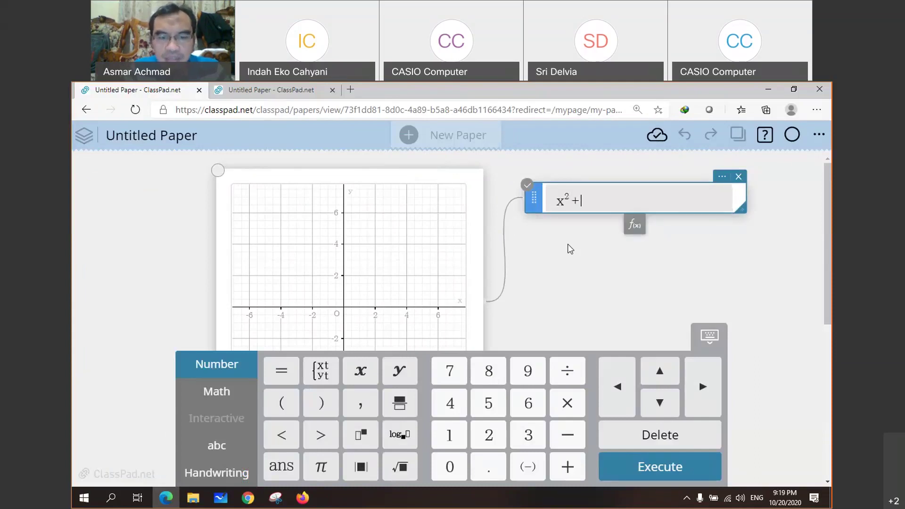
{"action": "type", "text": "y^2"}
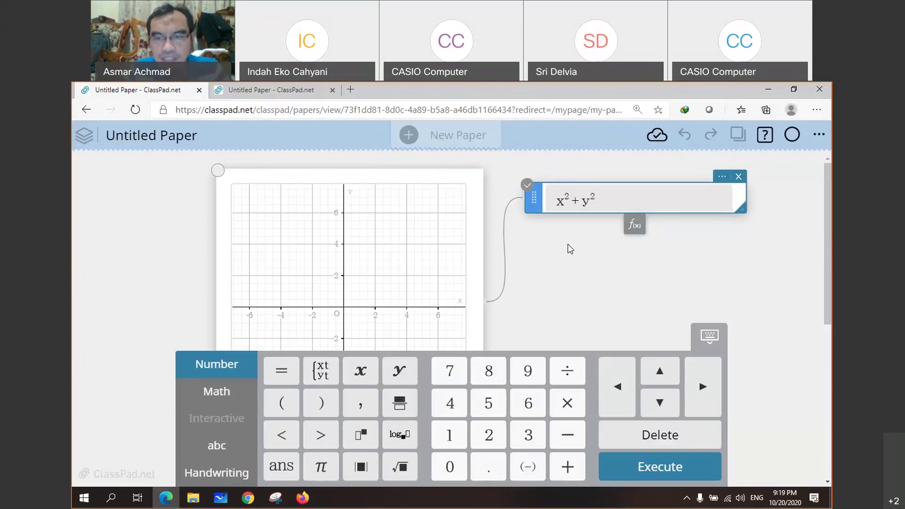
{"action": "type", "text": "=25"}
{"action": "key", "text": "Return"}
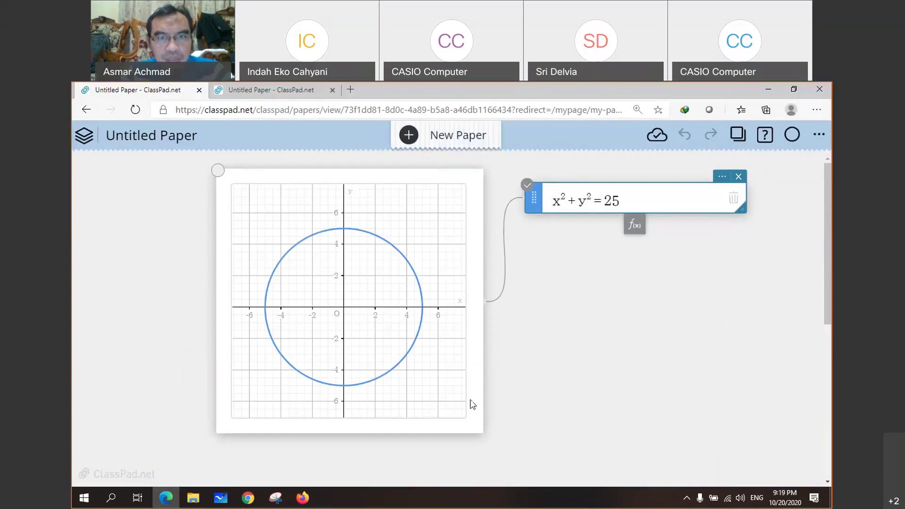
Step: Check the graph's display settings with Conics enabled, then select the circle to display its radius line and key points
{"action": "left_click", "coordinate": [473, 385]}
{"action": "left_click", "coordinate": [459, 161]}
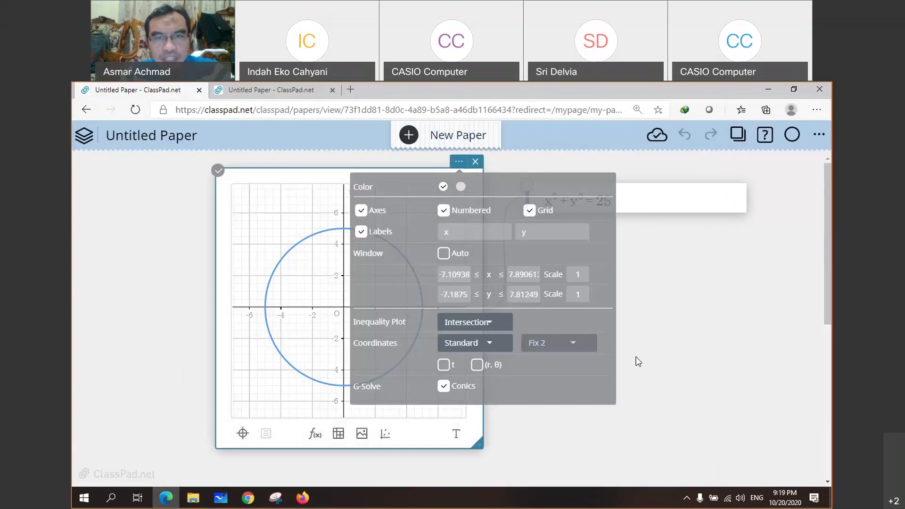
{"action": "left_click", "coordinate": [683, 290]}
{"action": "left_click", "coordinate": [391, 246]}
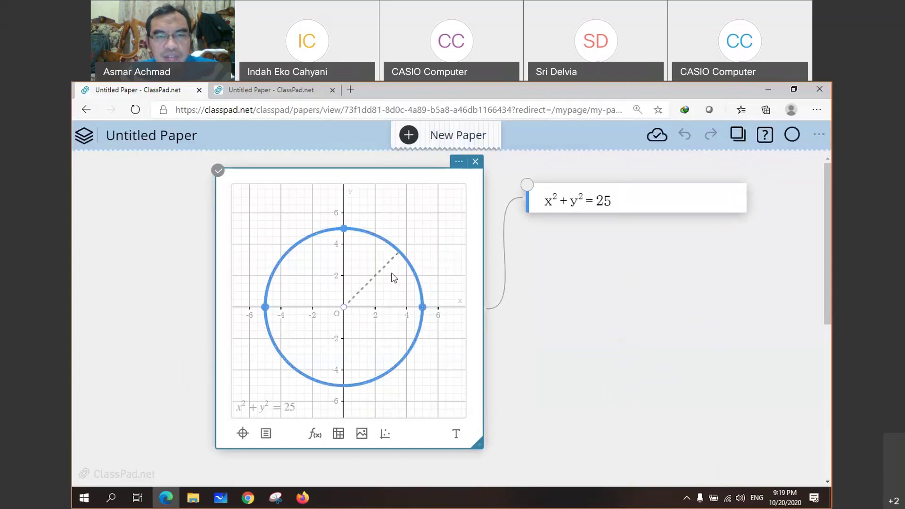
Step: Try placing a point on the circle's upper-right arc and moving its coordinate label above the curve, then remove the point
{"action": "left_click", "coordinate": [390, 244]}
{"action": "left_click_drag", "start_coordinate": [398, 227], "coordinate": [384, 201]}
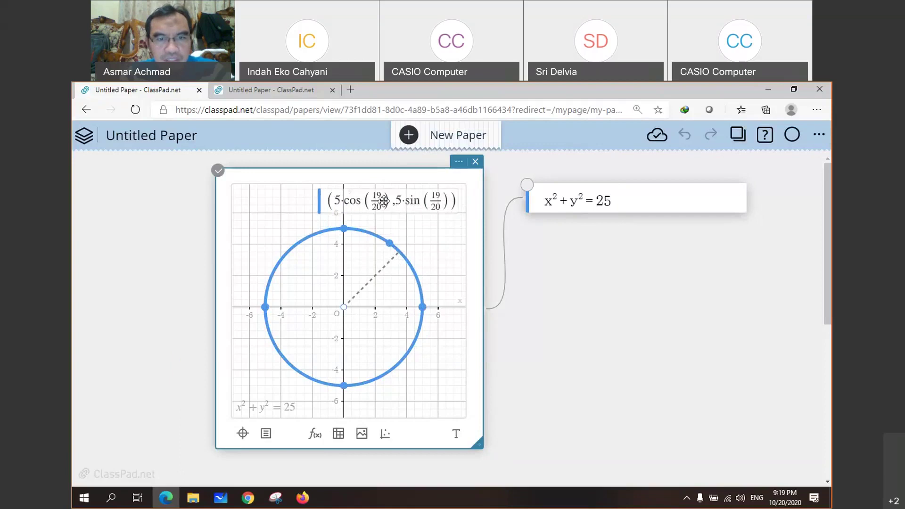
{"action": "left_click", "coordinate": [390, 244]}
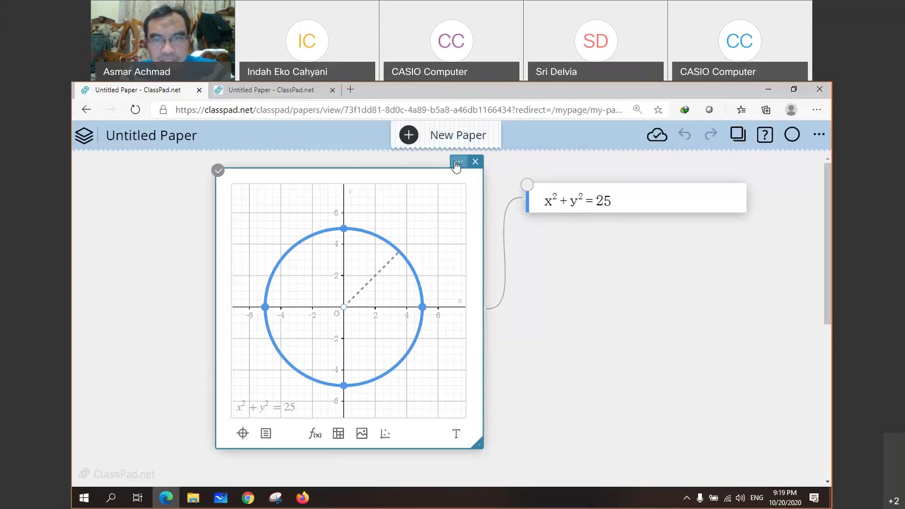
Step: Review the graph's display settings again, then reselect the circle and show the label for its radius
{"action": "left_click", "coordinate": [457, 162]}
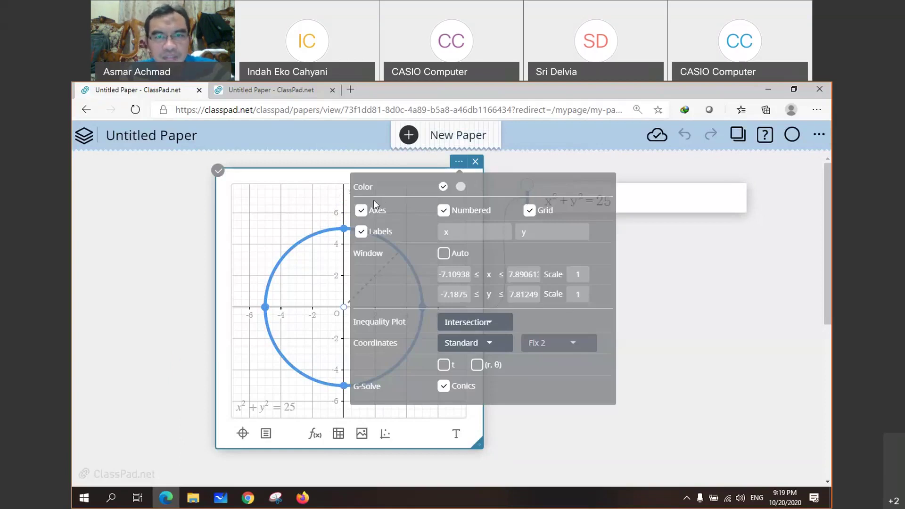
{"action": "left_click", "coordinate": [460, 165]}
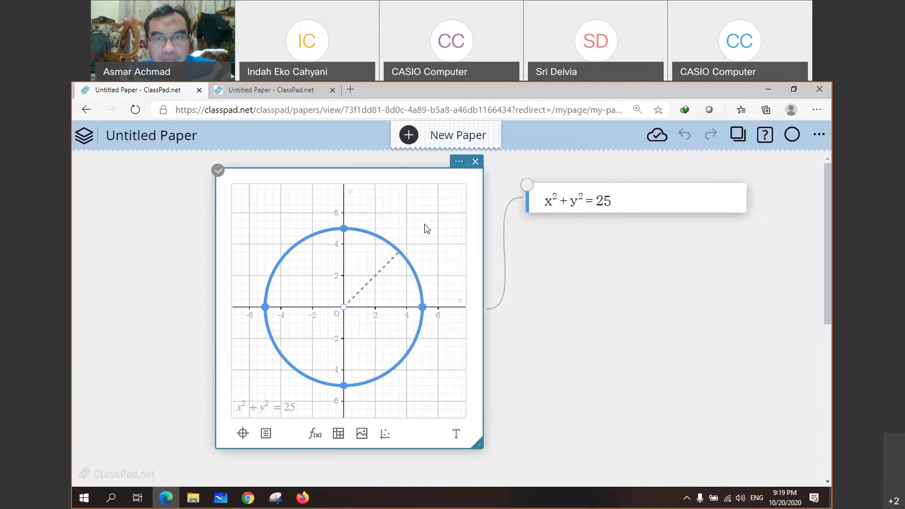
{"action": "left_click", "coordinate": [542, 211]}
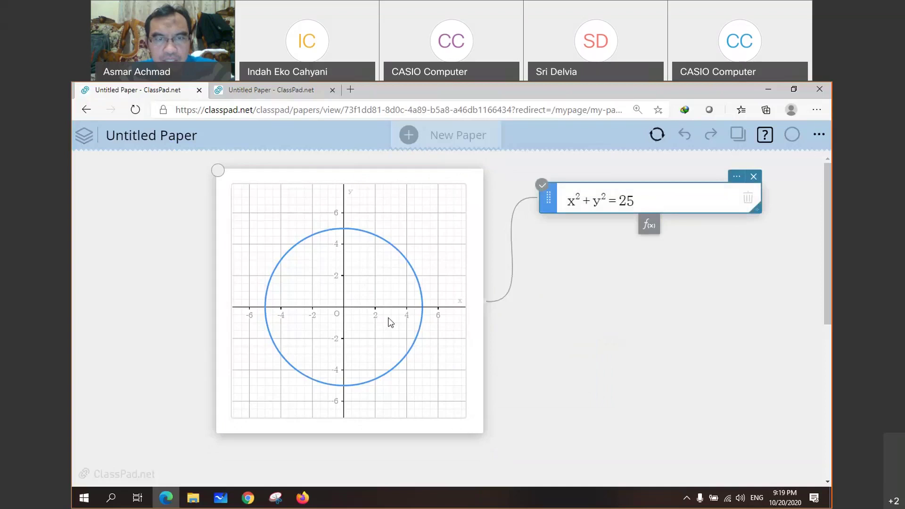
{"action": "left_click", "coordinate": [377, 241]}
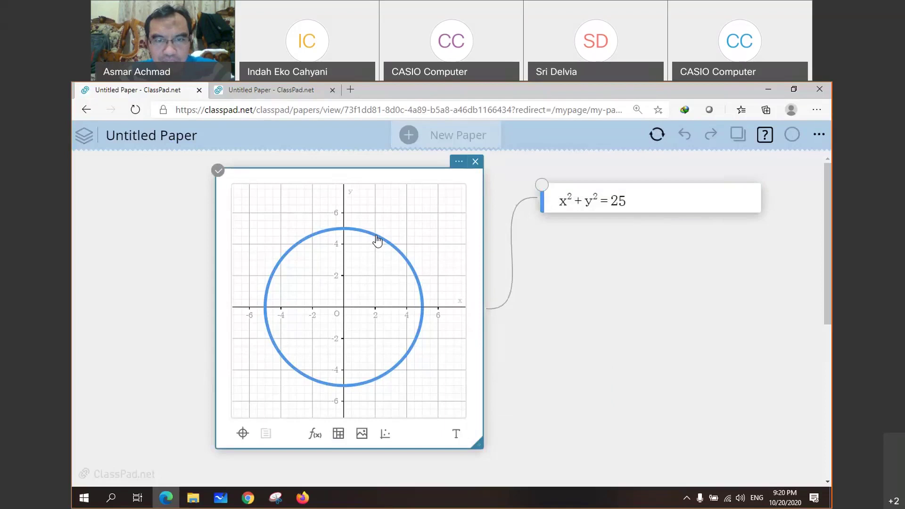
{"action": "left_click", "coordinate": [377, 240]}
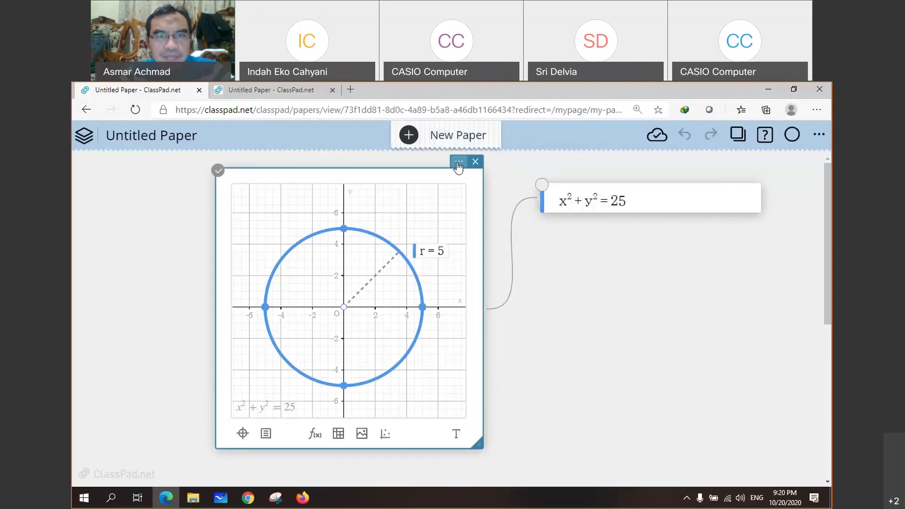
{"action": "left_click", "coordinate": [375, 237]}
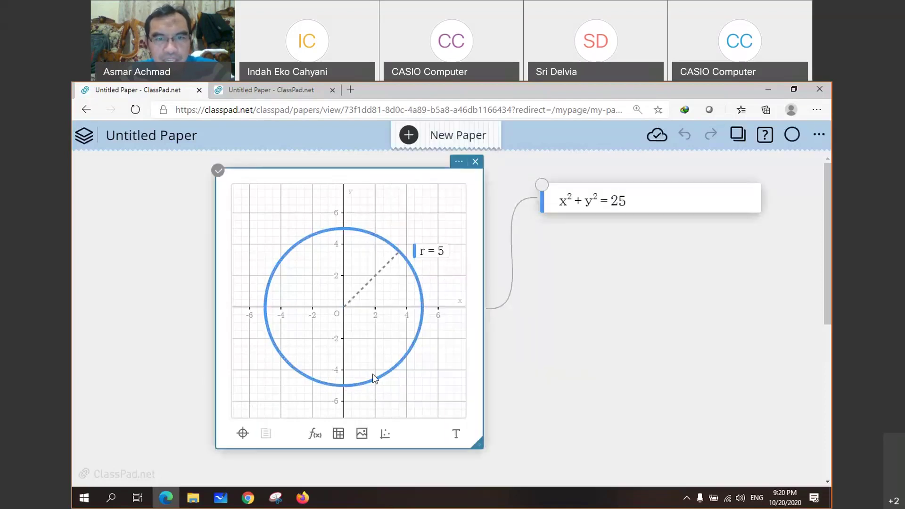
Step: Try placing a point on the circle's lower-right arc and repositioning its coordinate label, then remove the point
{"action": "left_click", "coordinate": [408, 360]}
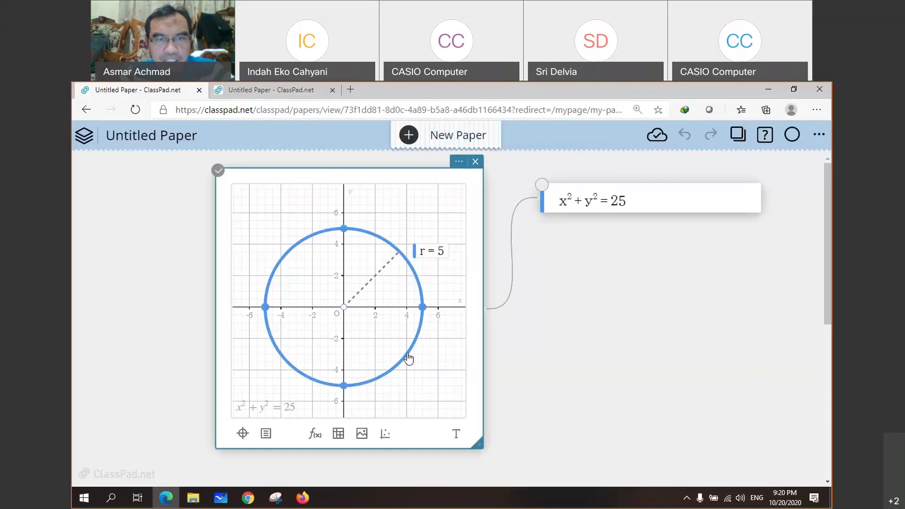
{"action": "left_click", "coordinate": [408, 355]}
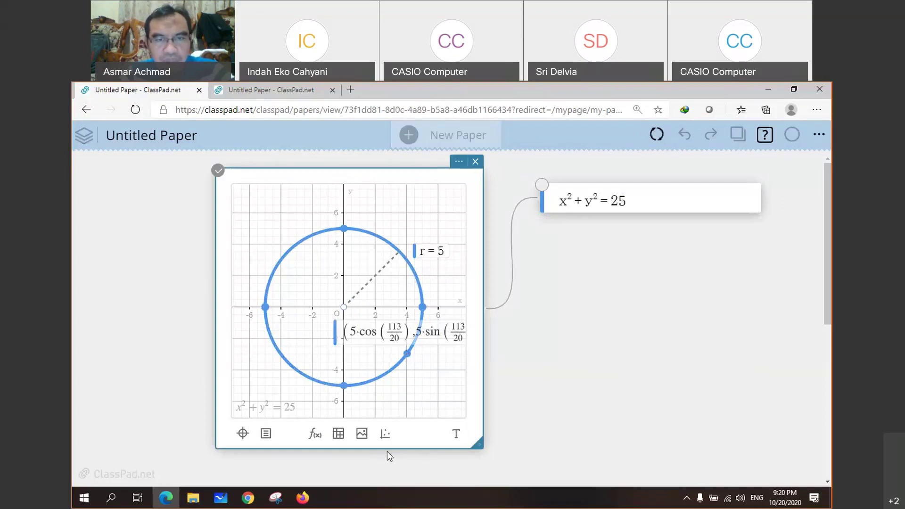
{"action": "left_click_drag", "start_coordinate": [368, 334], "coordinate": [432, 341]}
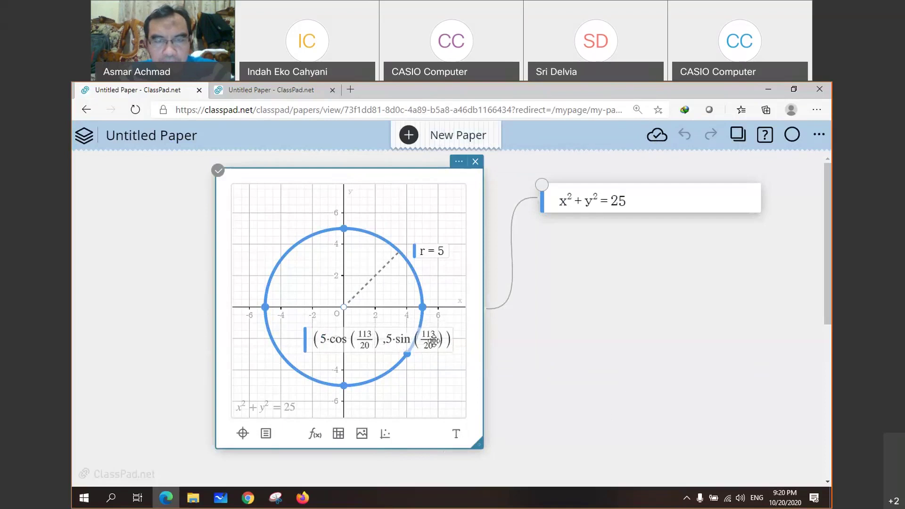
{"action": "left_click", "coordinate": [453, 328]}
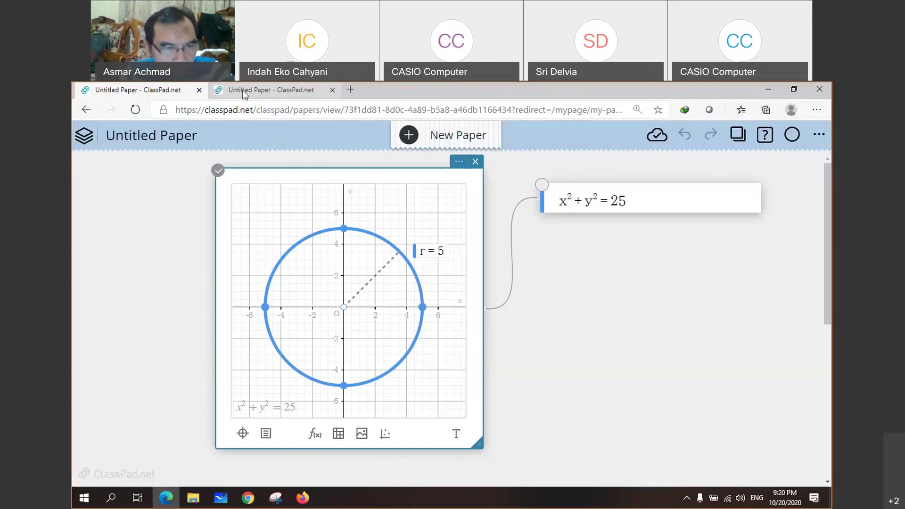
Step: Consult the graphing topic list in the other paper, then view the options of the circle's equation
{"action": "key", "text": "ctrl+Tab"}
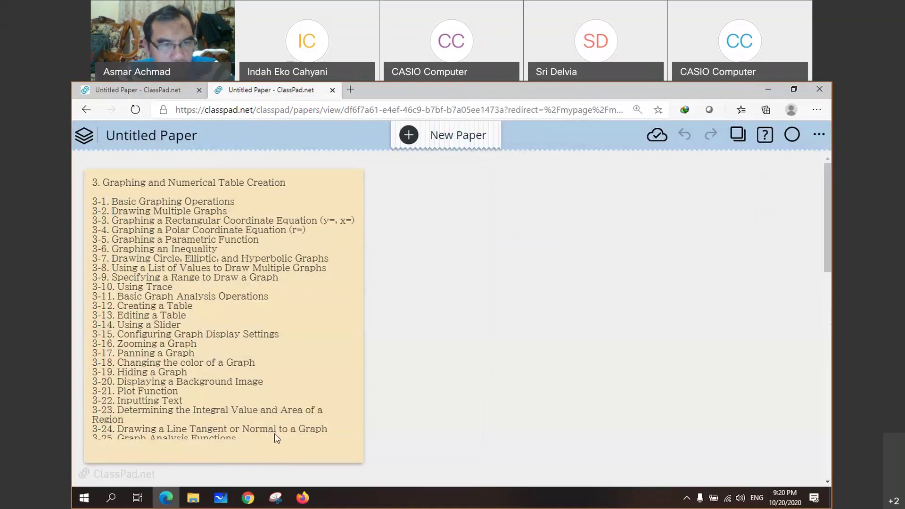
{"action": "left_click", "coordinate": [164, 97]}
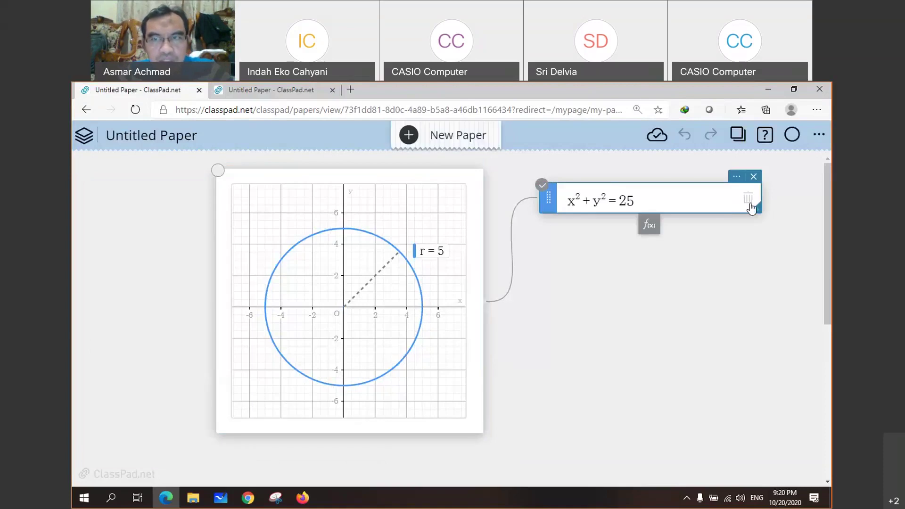
{"action": "left_click", "coordinate": [737, 178]}
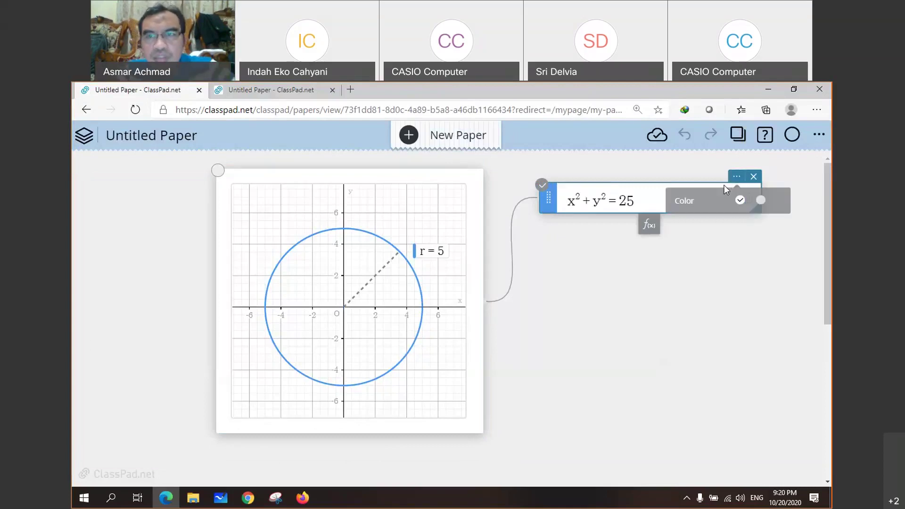
Step: Redisplay the circle's radius label near its upper-right arc and disable the Conics G-Solve option in the graph settings
{"action": "left_click", "coordinate": [401, 258]}
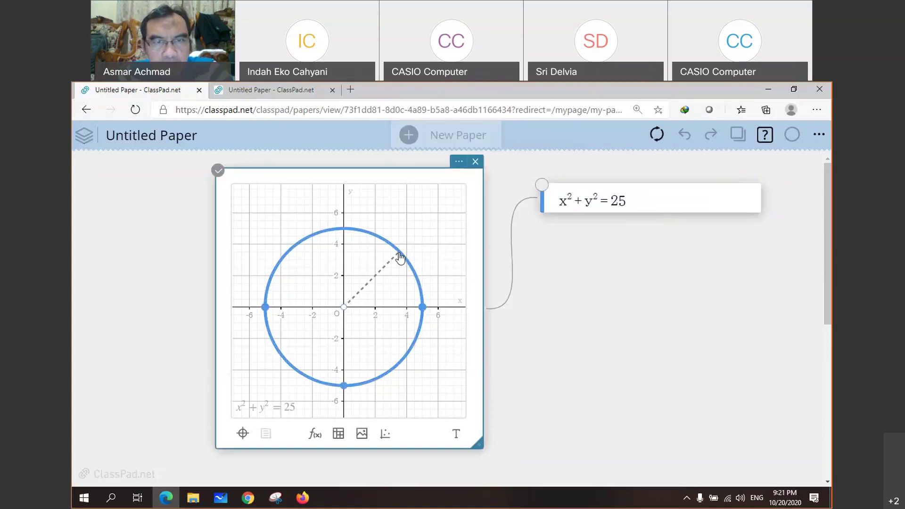
{"action": "left_click", "coordinate": [400, 257]}
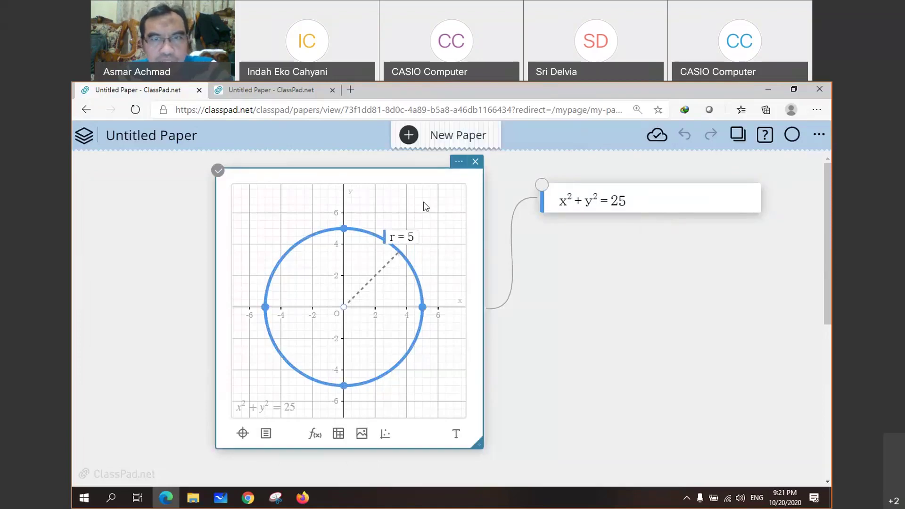
{"action": "left_click", "coordinate": [460, 162]}
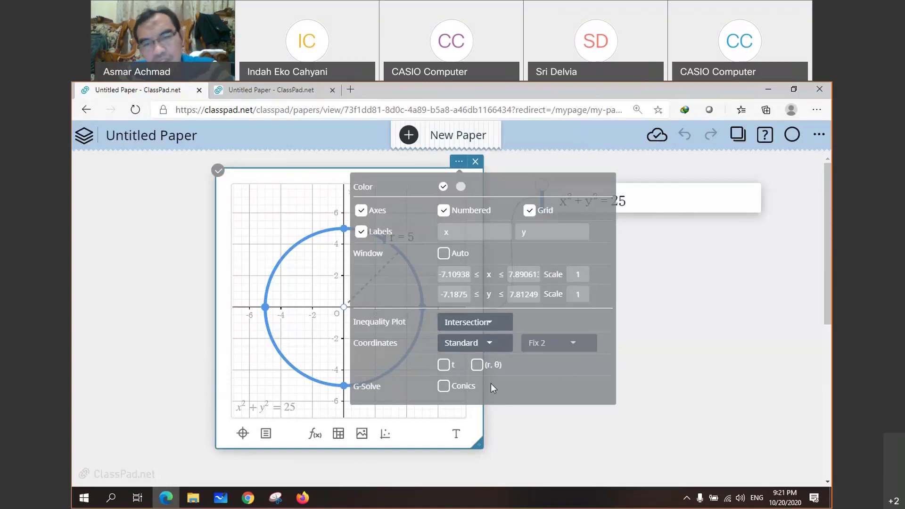
{"action": "left_click", "coordinate": [677, 363]}
{"action": "left_click", "coordinate": [485, 231]}
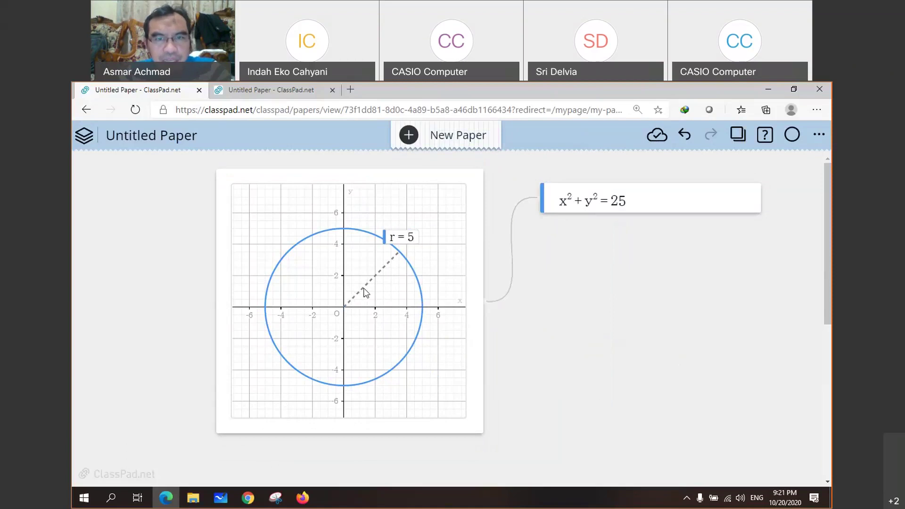
Step: Add an empty second equation to the graph and browse the Math and Handwriting input keyboards
{"action": "left_click", "coordinate": [411, 336]}
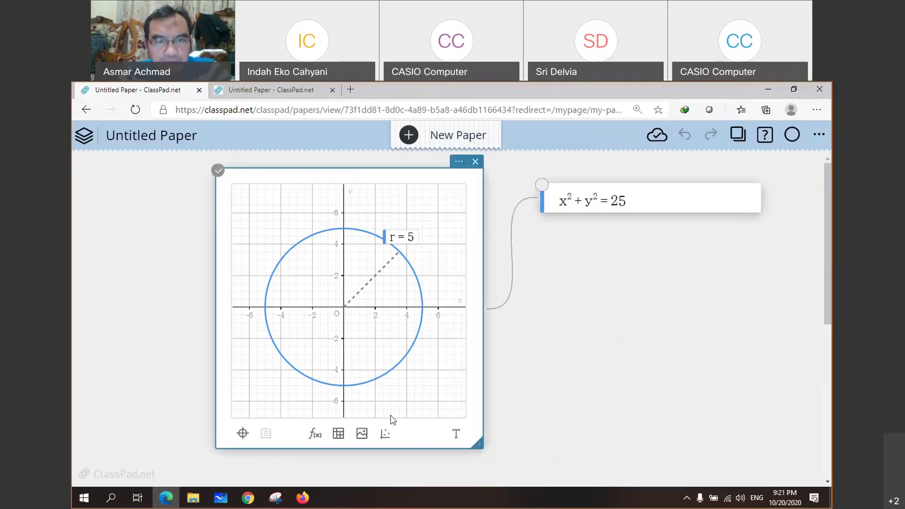
{"action": "left_click", "coordinate": [315, 436]}
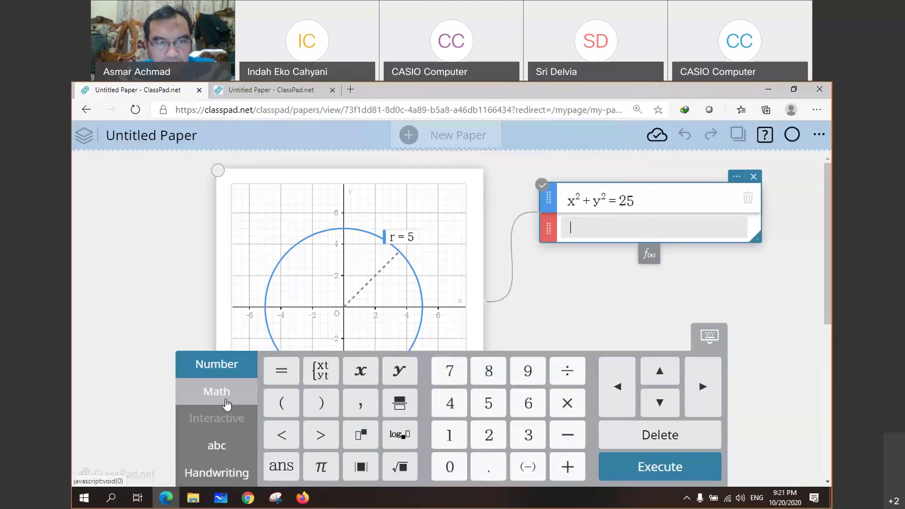
{"action": "left_click", "coordinate": [223, 402]}
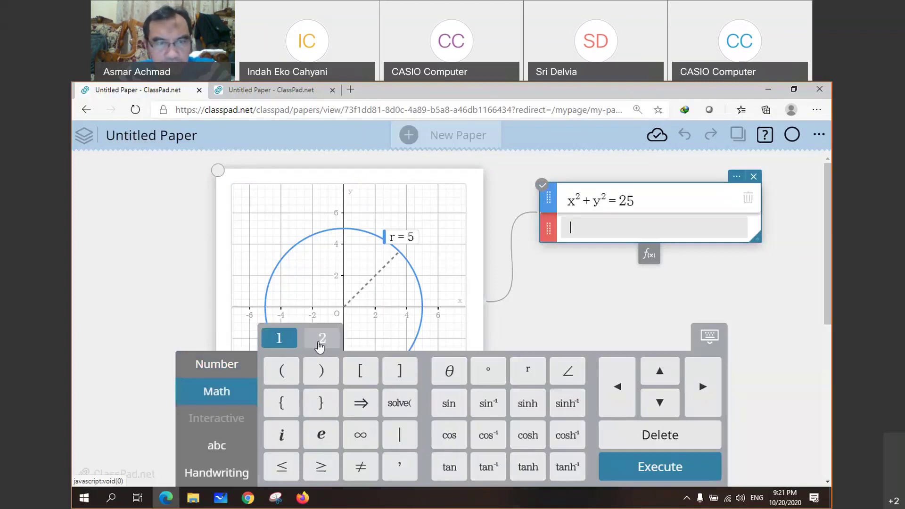
{"action": "left_click", "coordinate": [321, 339]}
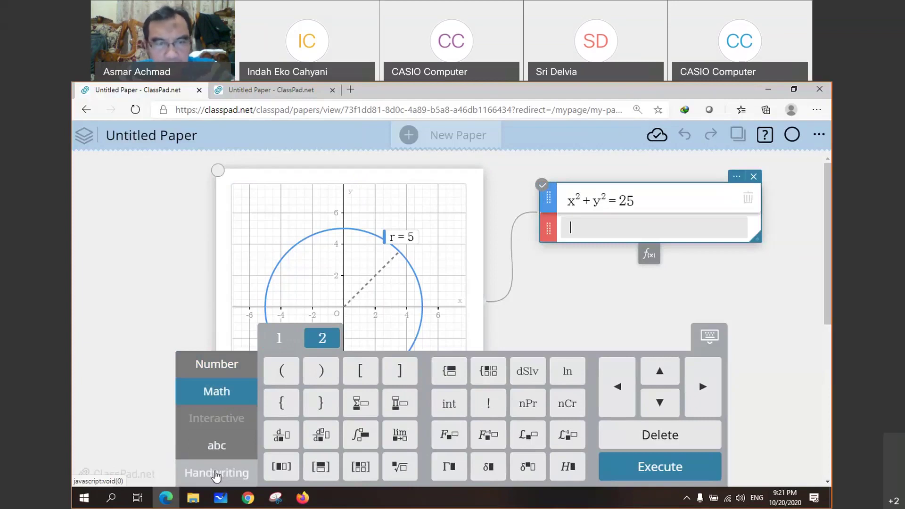
{"action": "left_click", "coordinate": [216, 473]}
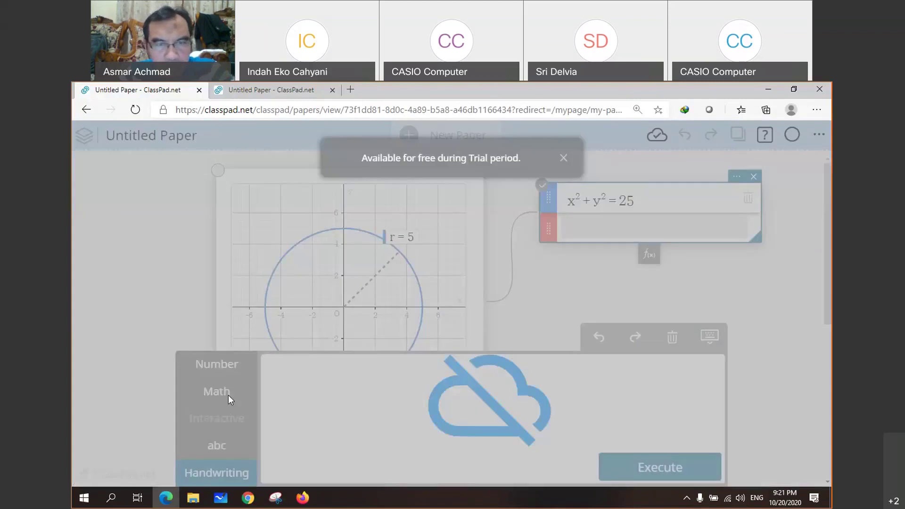
Step: Close the input keyboard and delete the empty second equation below x² + y² = 25
{"action": "left_click", "coordinate": [621, 307]}
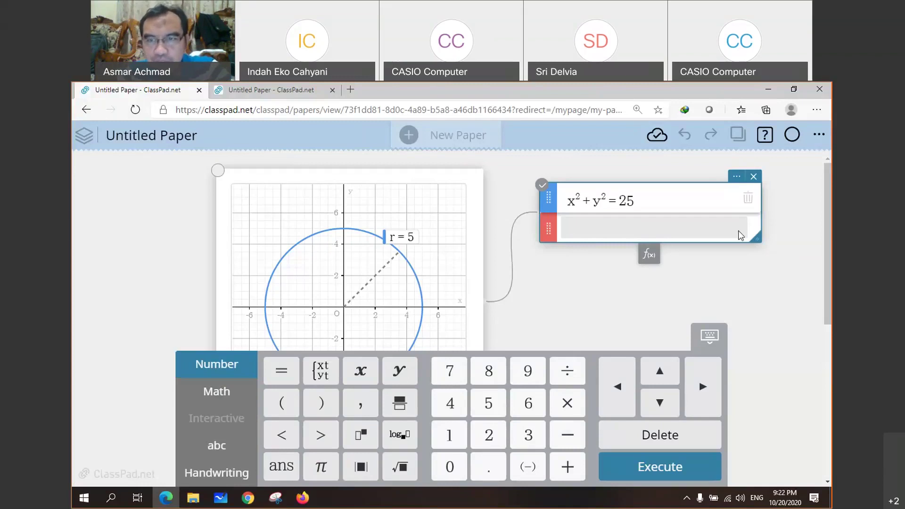
{"action": "left_click", "coordinate": [578, 325]}
{"action": "left_click", "coordinate": [732, 225]}
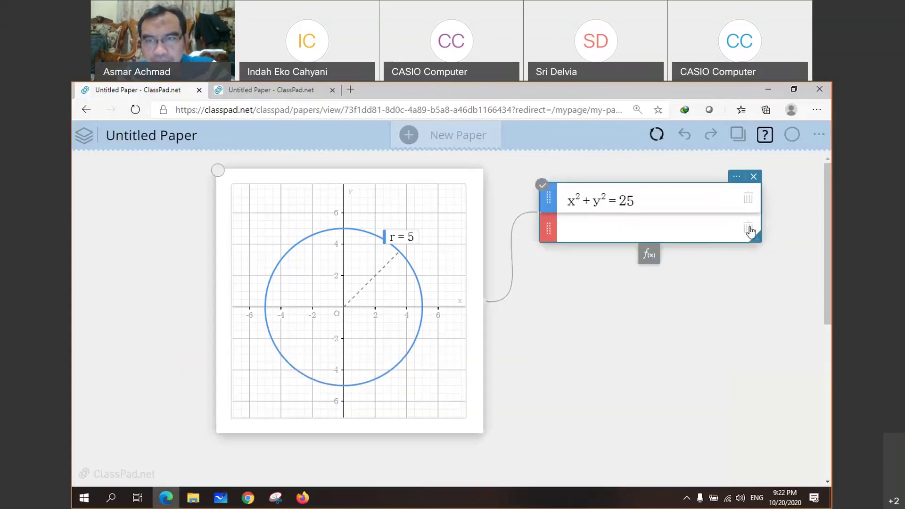
{"action": "left_click", "coordinate": [749, 229]}
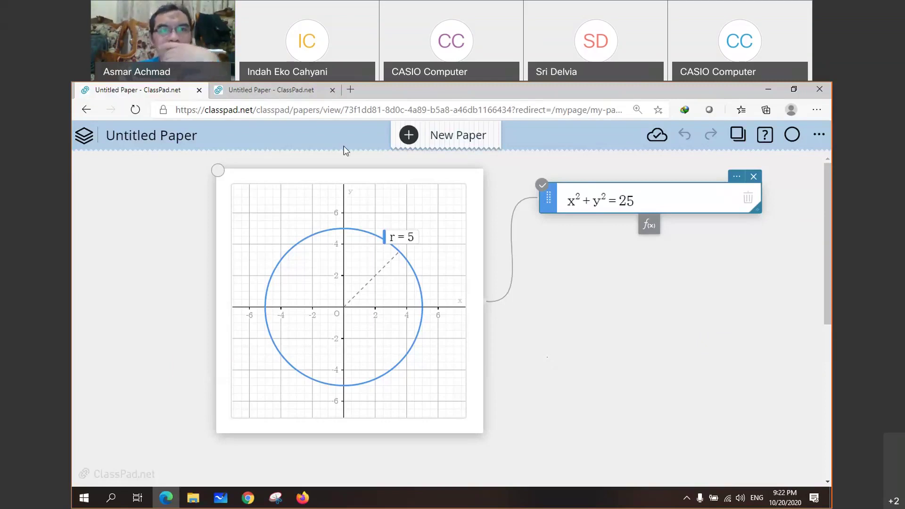
Step: Open the User Guide's Graphing and Numerical Table Creation chapter at 3-24, Drawing a Line Tangent or Normal to a Graph
{"action": "left_click", "coordinate": [256, 91]}
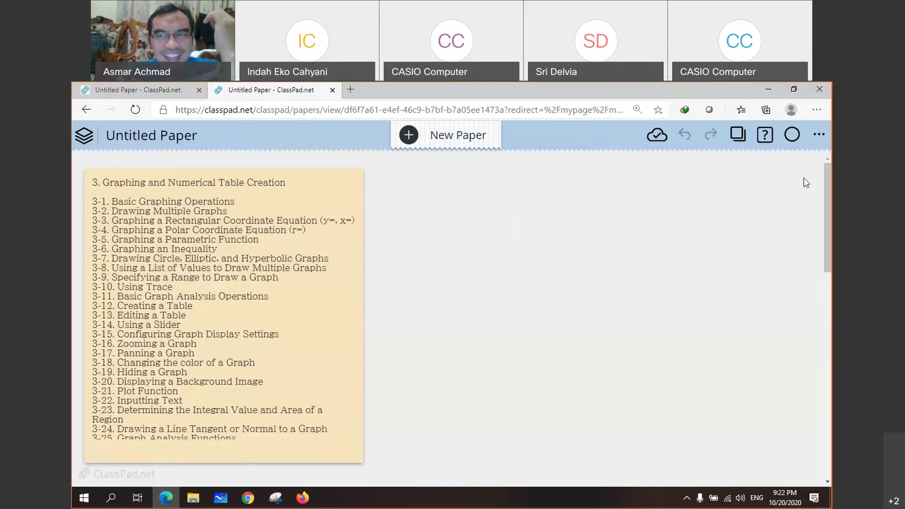
{"action": "left_click", "coordinate": [765, 137]}
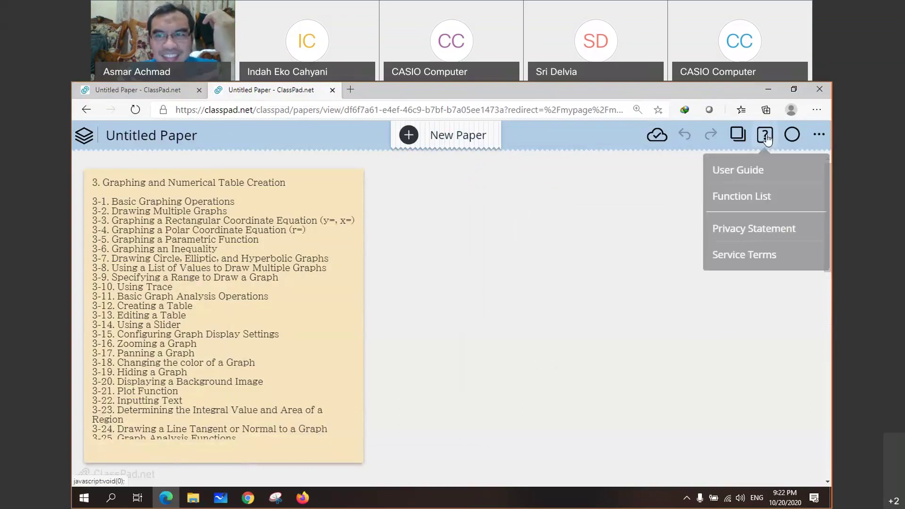
{"action": "left_click", "coordinate": [747, 174]}
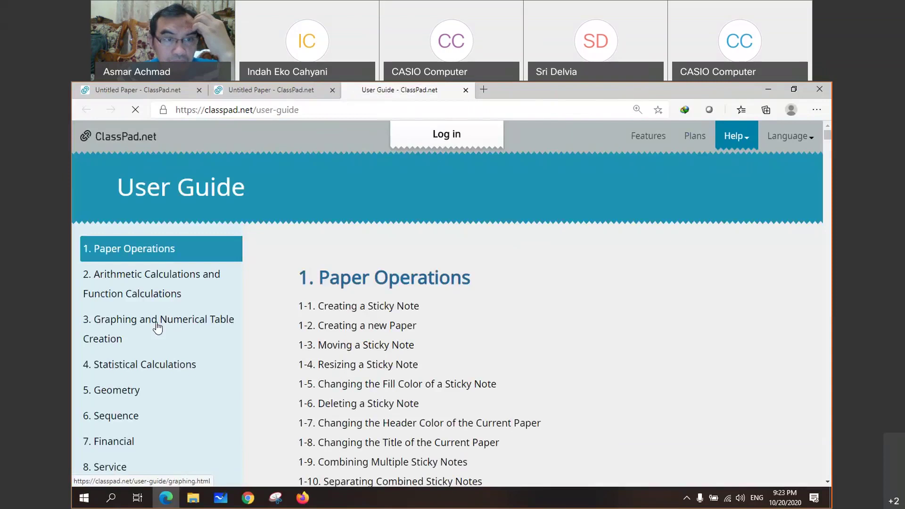
{"action": "left_click", "coordinate": [157, 327]}
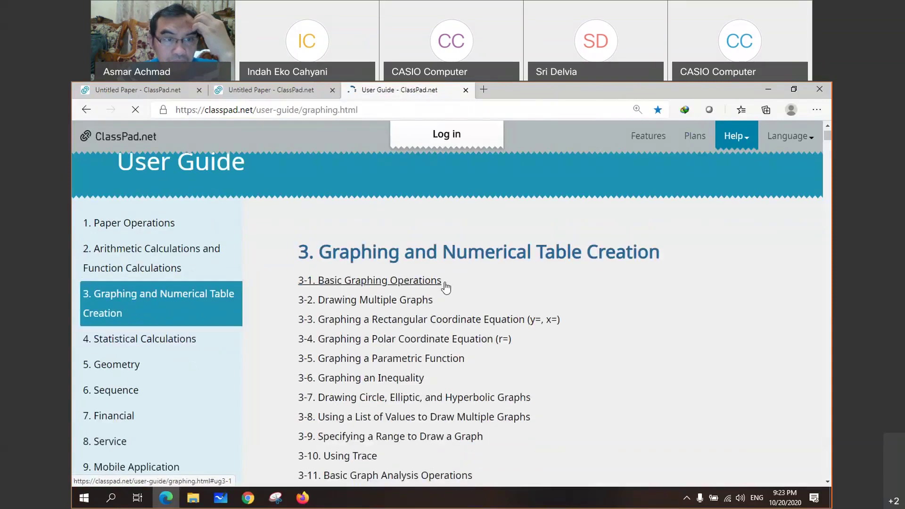
{"action": "scroll", "coordinate": [469, 270], "scroll_direction": "down", "scroll_amount": 10}
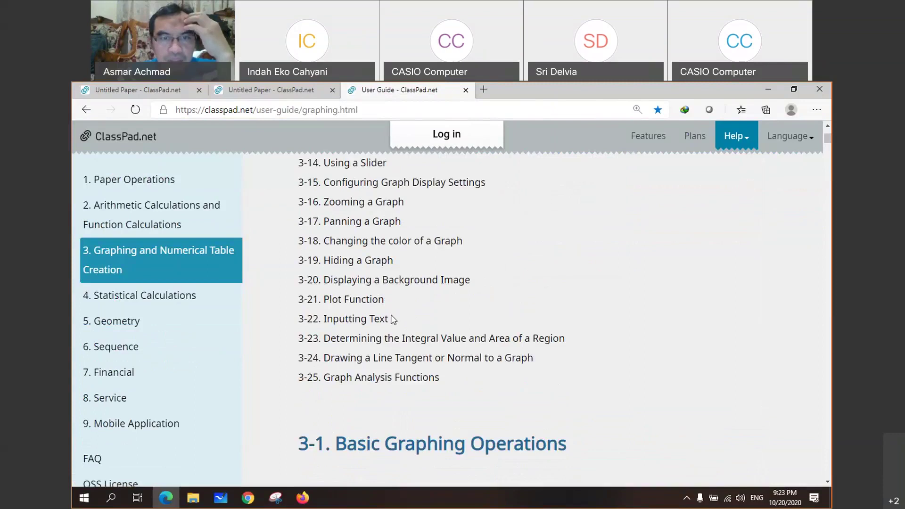
{"action": "left_click", "coordinate": [375, 362]}
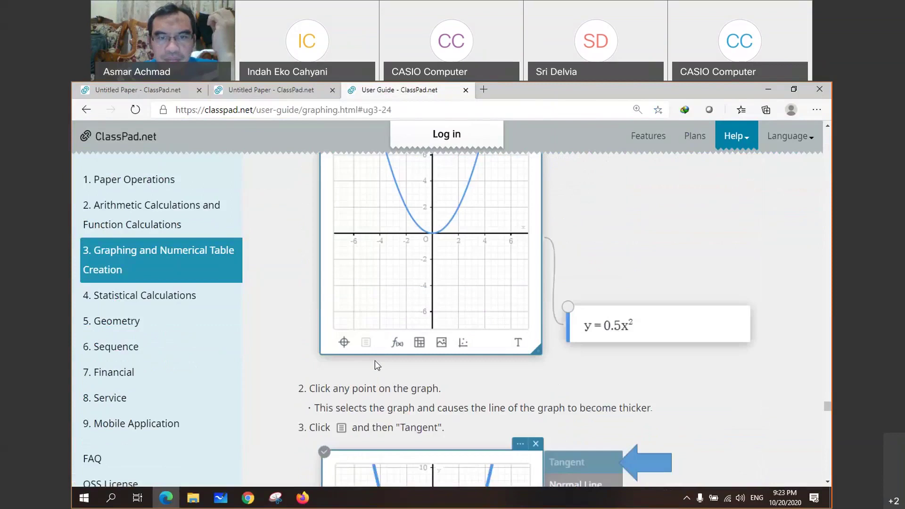
Step: Read the User Guide's instructions for drawing a line tangent to the graph y = 0.5x², including the graph selection and Tangent steps
{"action": "scroll", "coordinate": [375, 359], "scroll_direction": "down", "scroll_amount": 1}
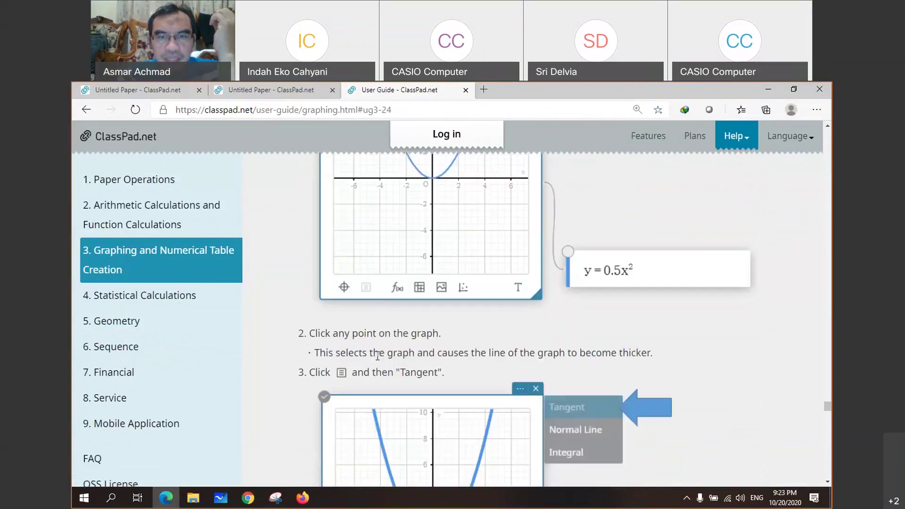
{"action": "scroll", "coordinate": [377, 356], "scroll_direction": "down", "scroll_amount": 2}
{"action": "scroll", "coordinate": [378, 357], "scroll_direction": "down", "scroll_amount": 2}
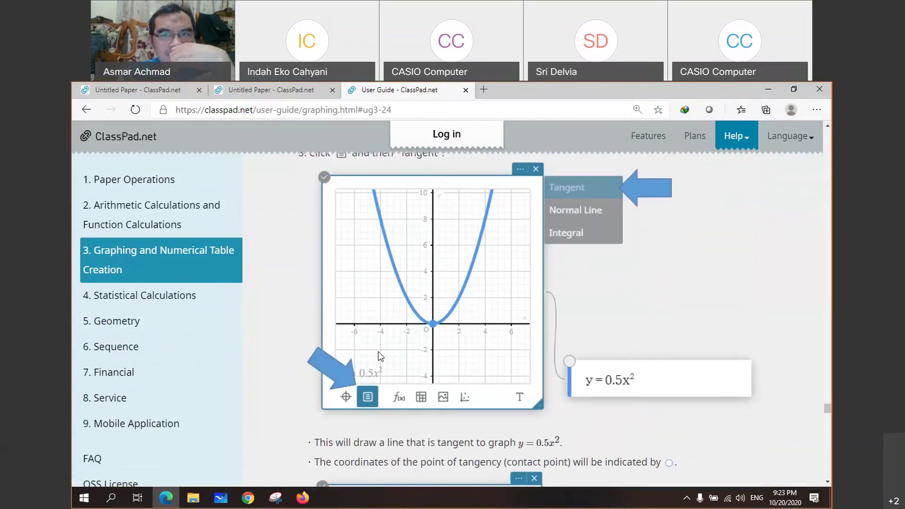
{"action": "scroll", "coordinate": [378, 352], "scroll_direction": "up", "scroll_amount": 2}
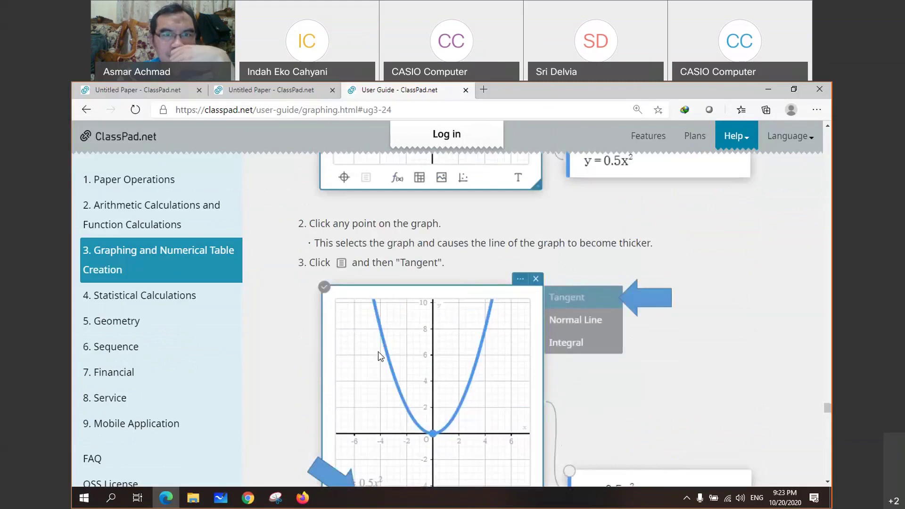
{"action": "scroll", "coordinate": [381, 357], "scroll_direction": "up", "scroll_amount": 1}
{"action": "scroll", "coordinate": [381, 357], "scroll_direction": "up", "scroll_amount": 2}
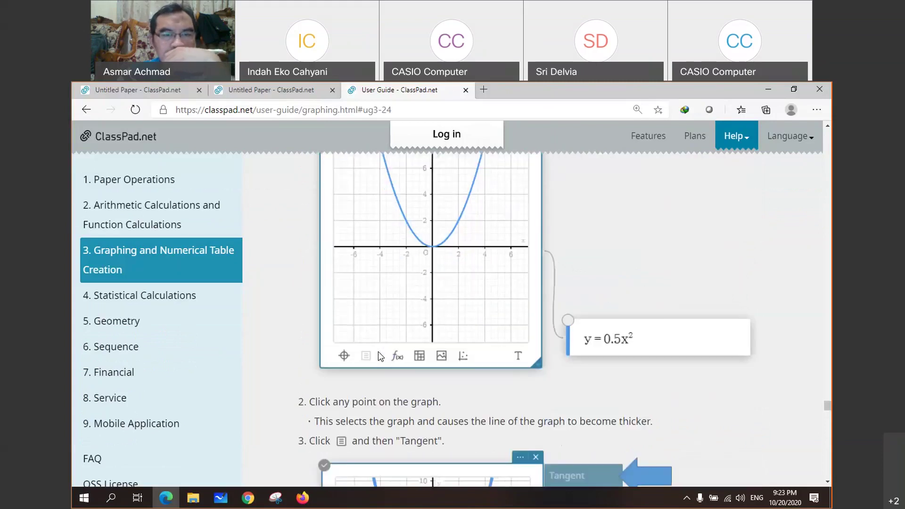
{"action": "scroll", "coordinate": [381, 357], "scroll_direction": "down", "scroll_amount": 1}
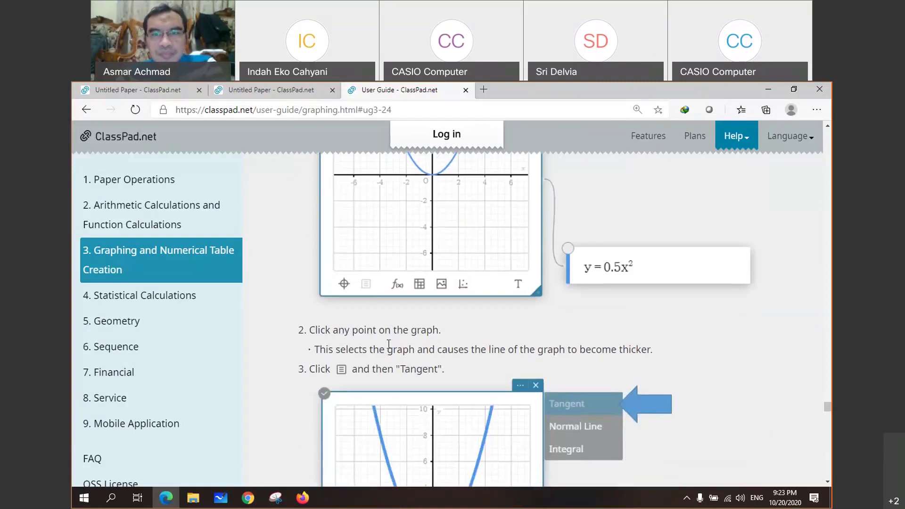
{"action": "scroll", "coordinate": [388, 344], "scroll_direction": "down", "scroll_amount": 4}
{"action": "scroll", "coordinate": [257, 237], "scroll_direction": "up", "scroll_amount": 5}
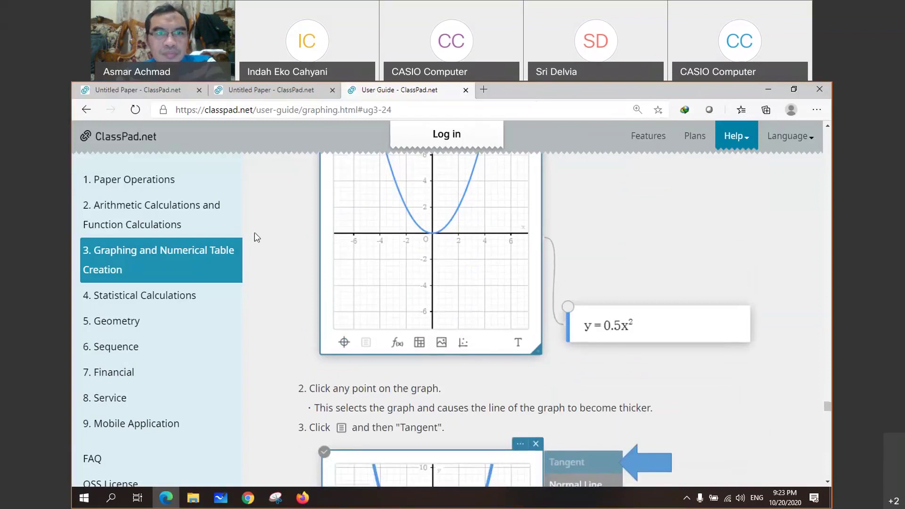
{"action": "scroll", "coordinate": [257, 237], "scroll_direction": "up", "scroll_amount": 4}
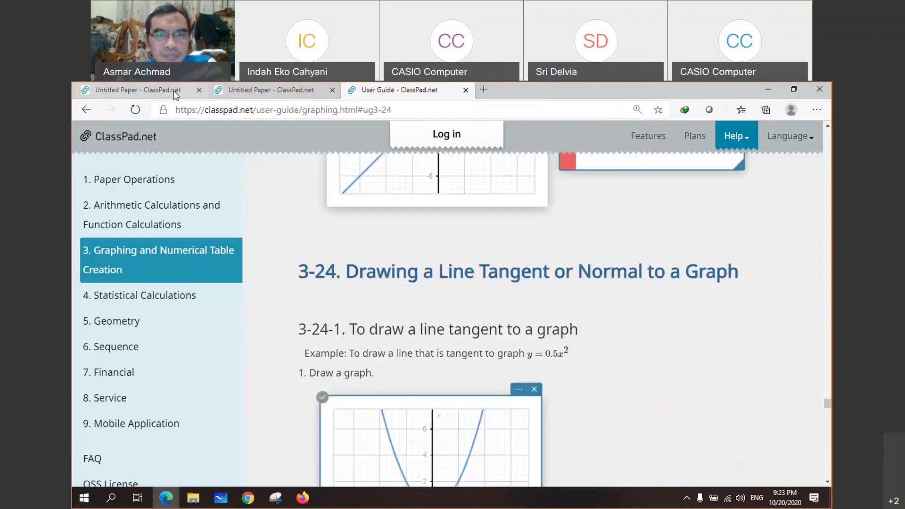
Step: On the circle's paper, draw a tangent at the circle's upper-left arc and show the coordinates of its leftmost and lowest points
{"action": "left_click", "coordinate": [174, 91]}
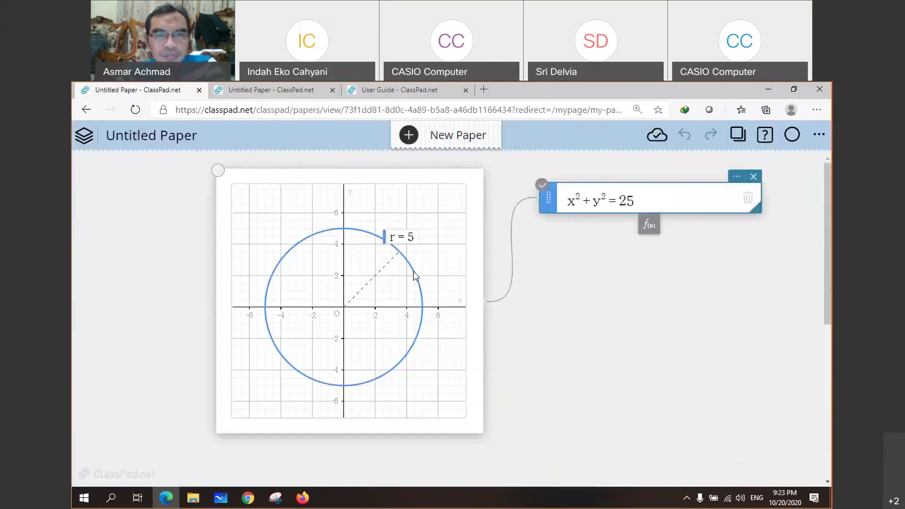
{"action": "left_click", "coordinate": [297, 247]}
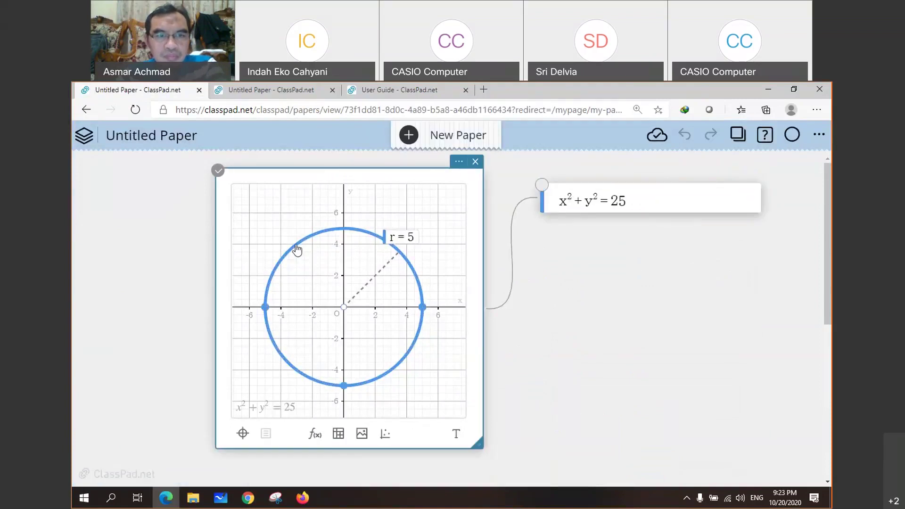
{"action": "left_click", "coordinate": [265, 434]}
{"action": "left_click", "coordinate": [281, 311]}
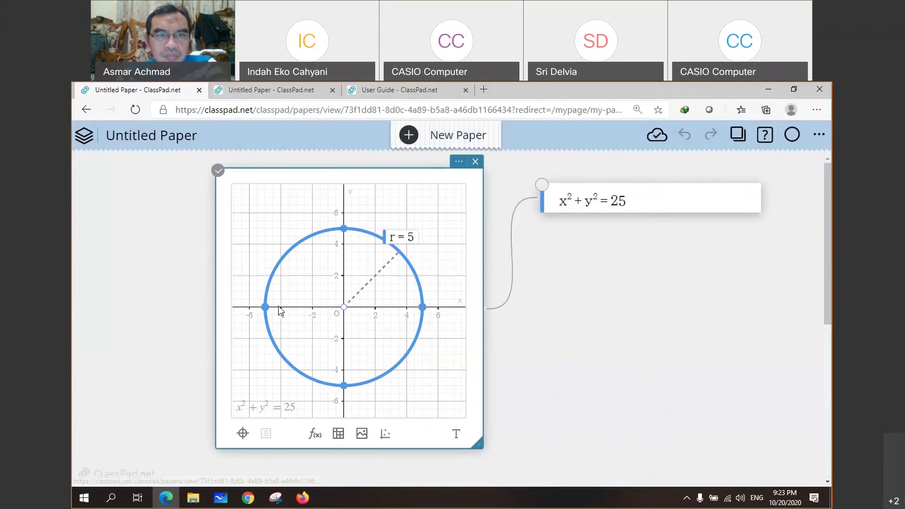
{"action": "left_click", "coordinate": [266, 308]}
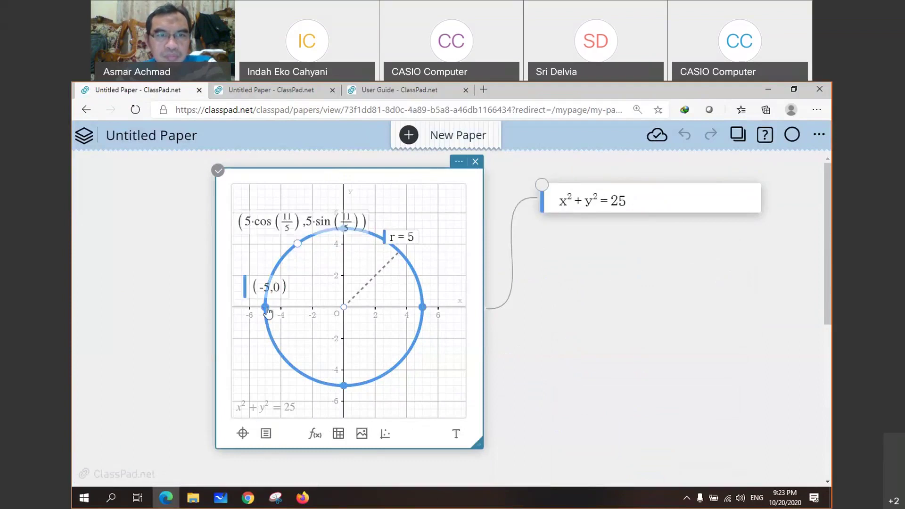
{"action": "left_click", "coordinate": [345, 390]}
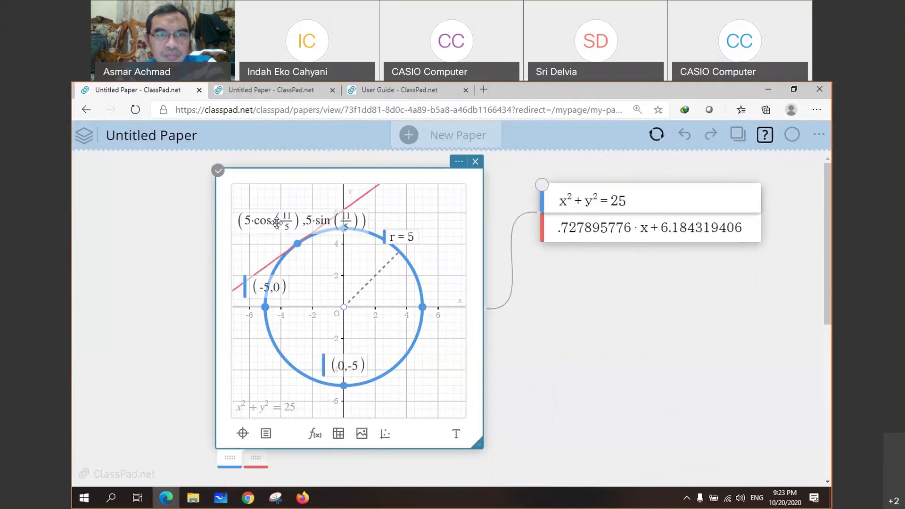
{"action": "left_click_drag", "start_coordinate": [277, 223], "coordinate": [245, 207]}
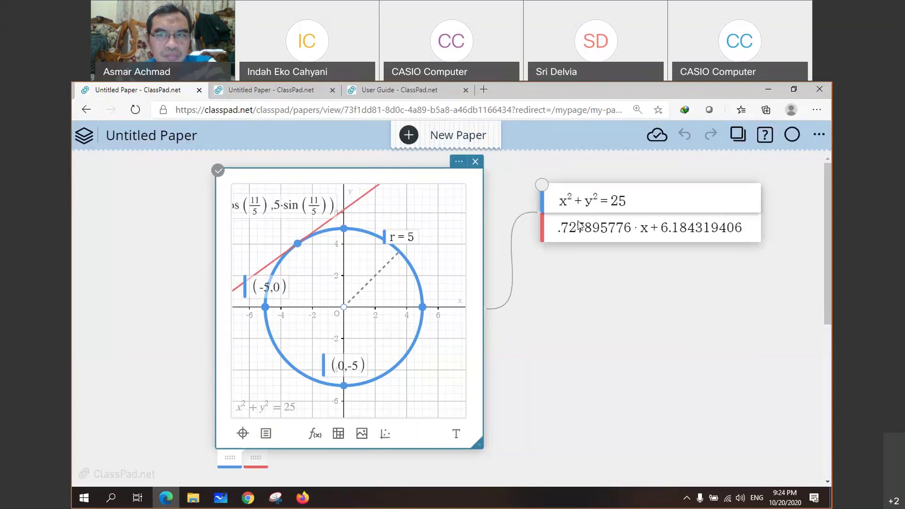
Step: Delete the equation list holding the circle and its tangent so the graph is empty, and select the graph
{"action": "left_click", "coordinate": [745, 191]}
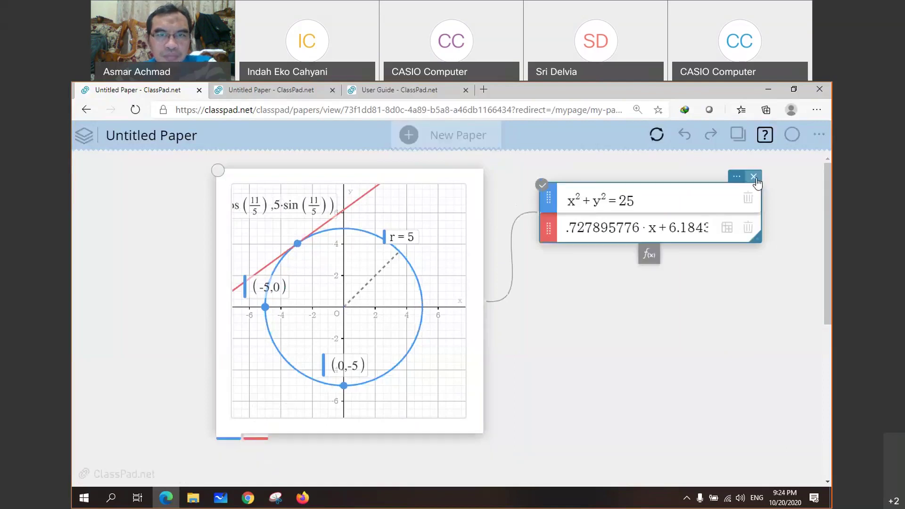
{"action": "left_click", "coordinate": [753, 177]}
{"action": "left_click", "coordinate": [468, 224]}
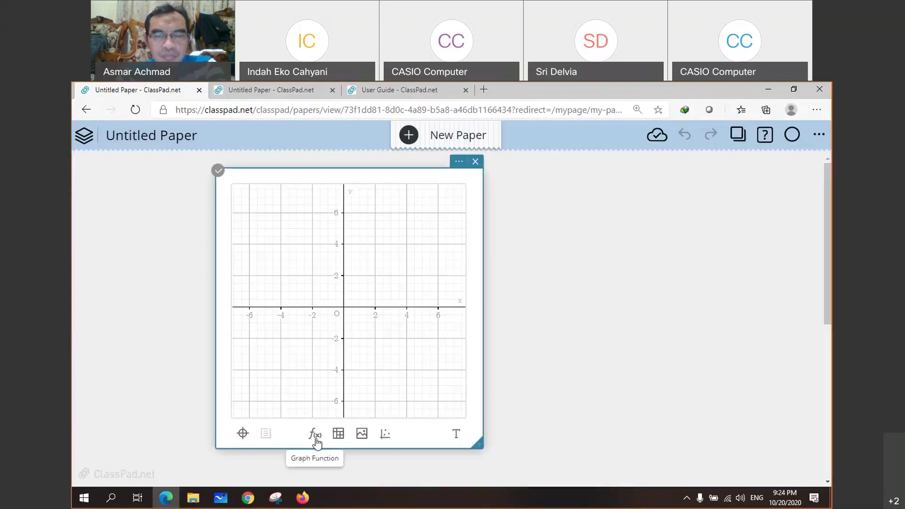
Step: Attach a new graph function to the empty graph and enter y = x^(2+3)
{"action": "left_click", "coordinate": [316, 435]}
{"action": "left_click", "coordinate": [594, 211]}
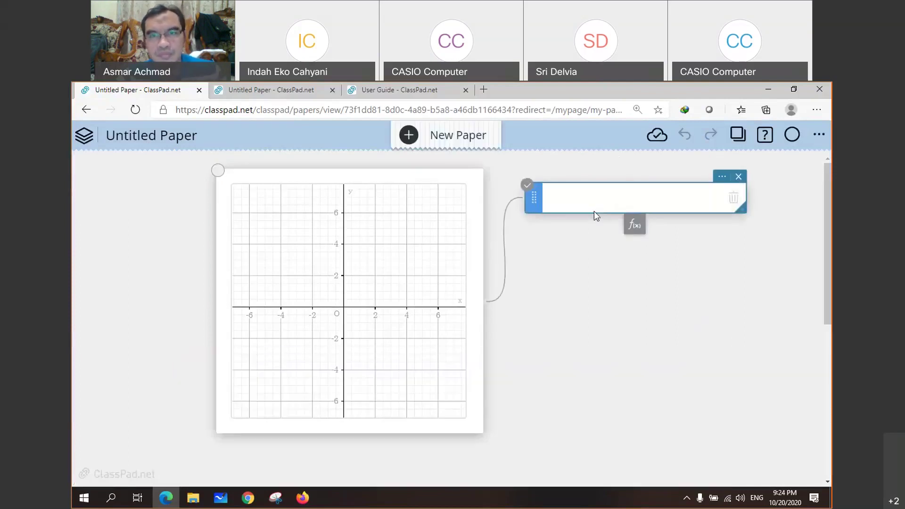
{"action": "left_click", "coordinate": [592, 201]}
{"action": "type", "text": "y="}
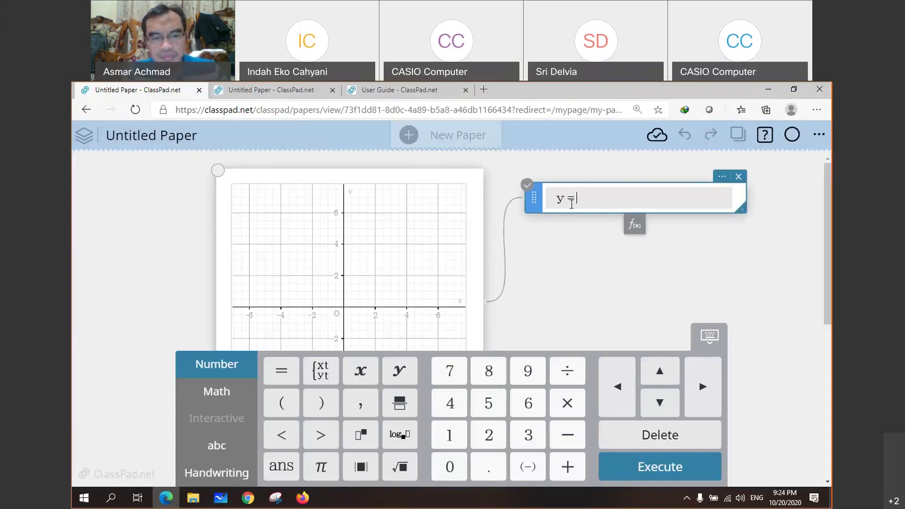
{"action": "type", "text": "x^2"}
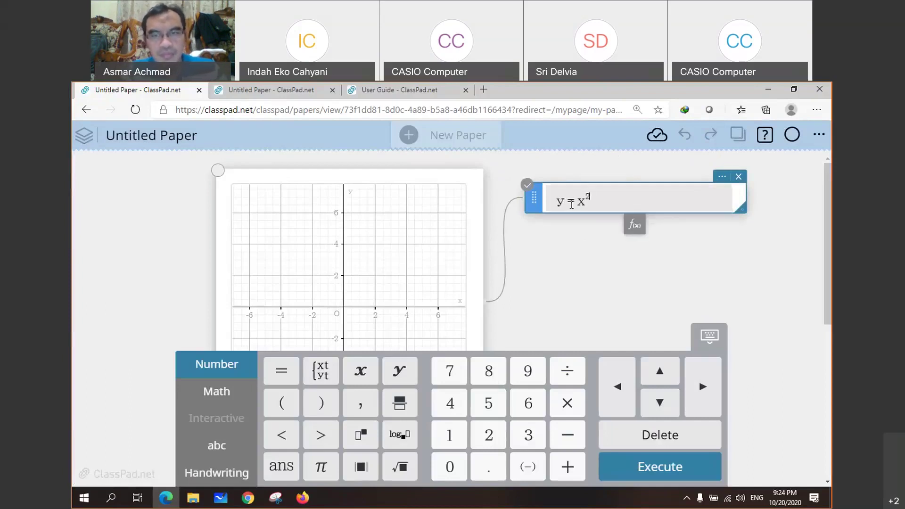
{"action": "type", "text": "+3"}
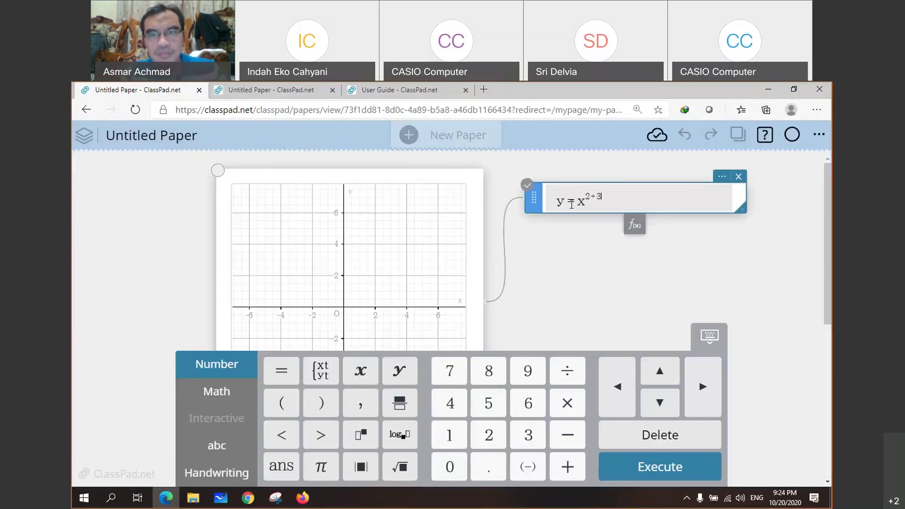
{"action": "key", "text": "Return"}
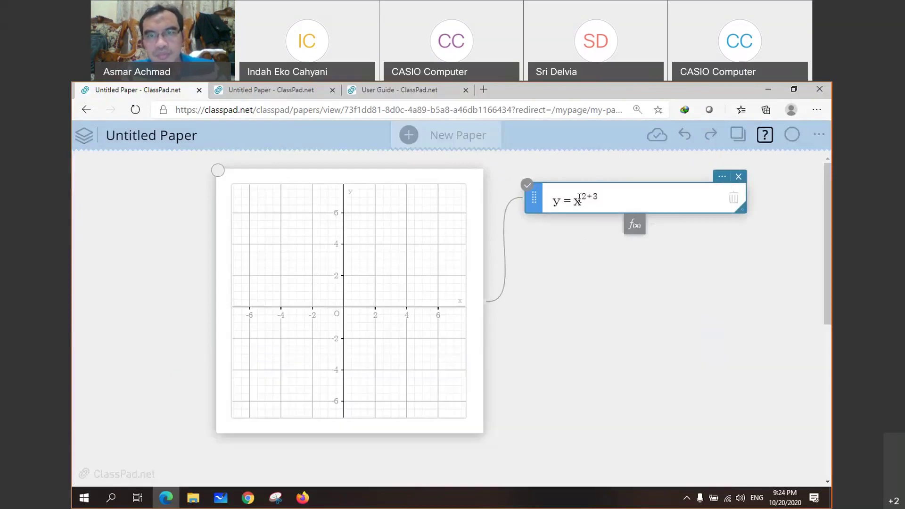
Step: Correct the function to y = x² + 3, with the 3 outside the exponent, and redraw its graph
{"action": "left_click", "coordinate": [589, 198]}
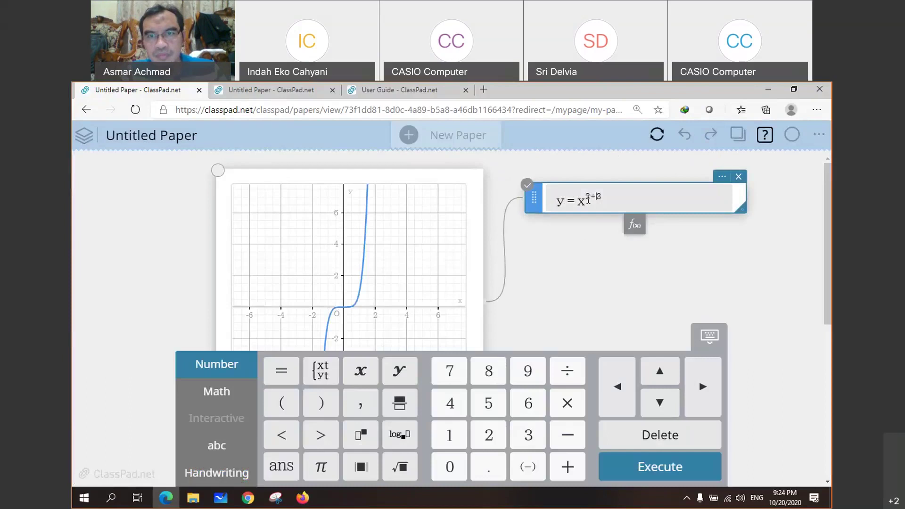
{"action": "left_click_drag", "start_coordinate": [586, 197], "coordinate": [615, 201]}
{"action": "type", "text": "2"}
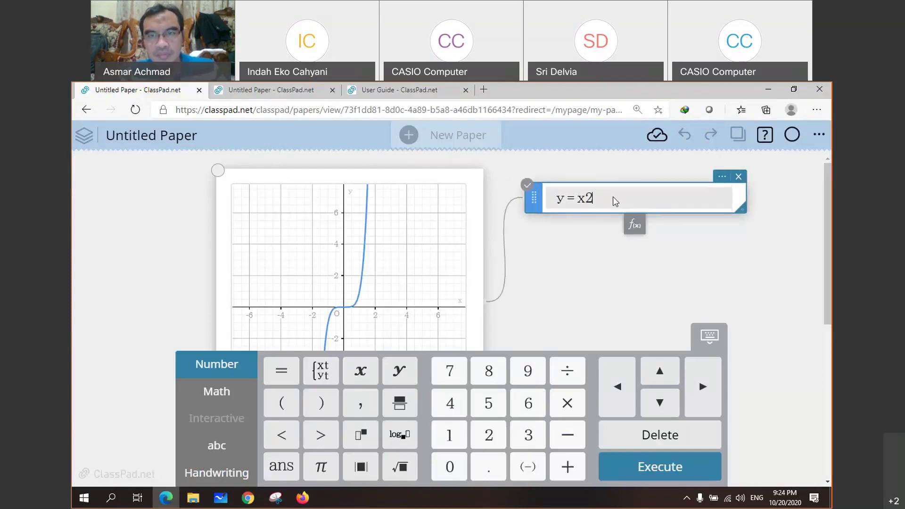
{"action": "key", "text": "BackSpace"}
{"action": "type", "text": "^2"}
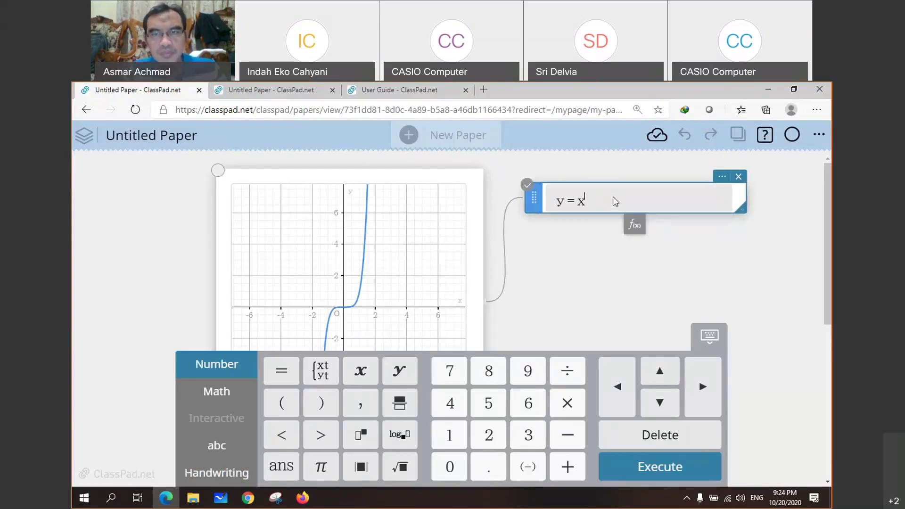
{"action": "key", "text": "Right"}
{"action": "type", "text": "+3"}
{"action": "key", "text": "Return"}
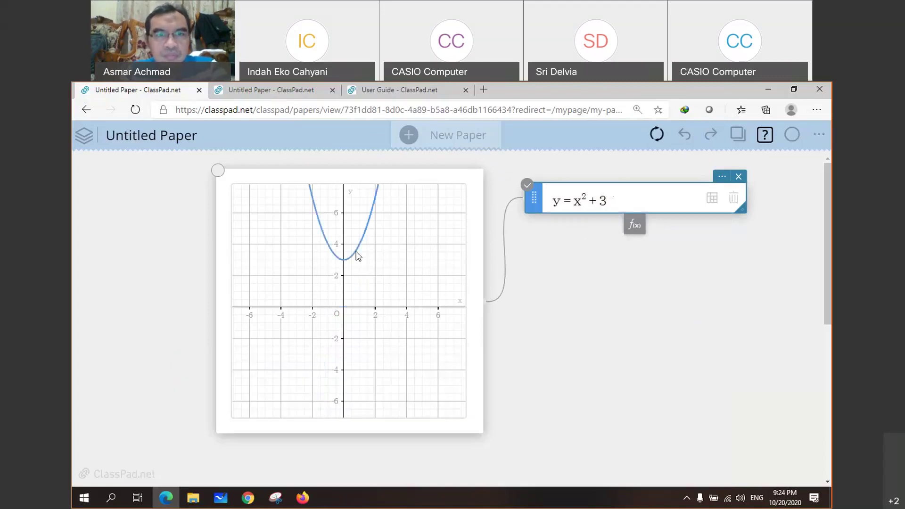
Step: Draw a tangent to the parabola near its vertex and move the contact point's coordinate label above the vertex
{"action": "left_click", "coordinate": [357, 276]}
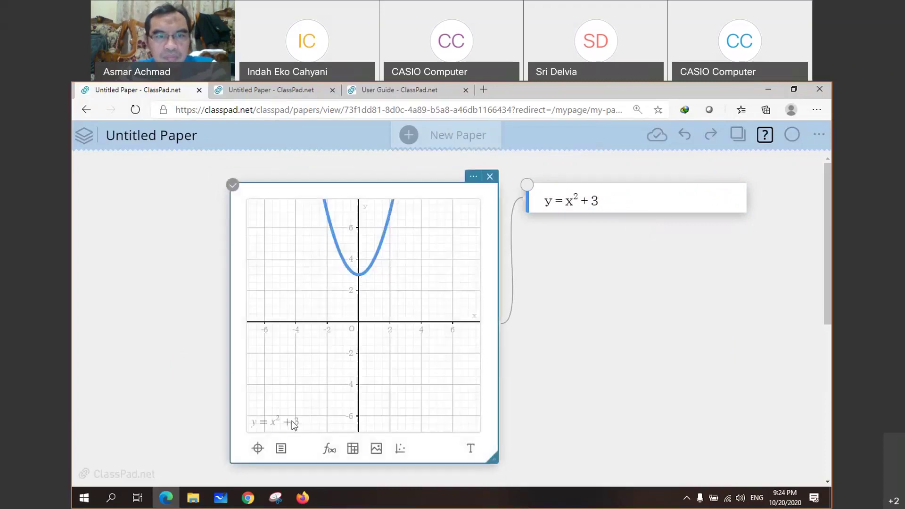
{"action": "left_click", "coordinate": [280, 450]}
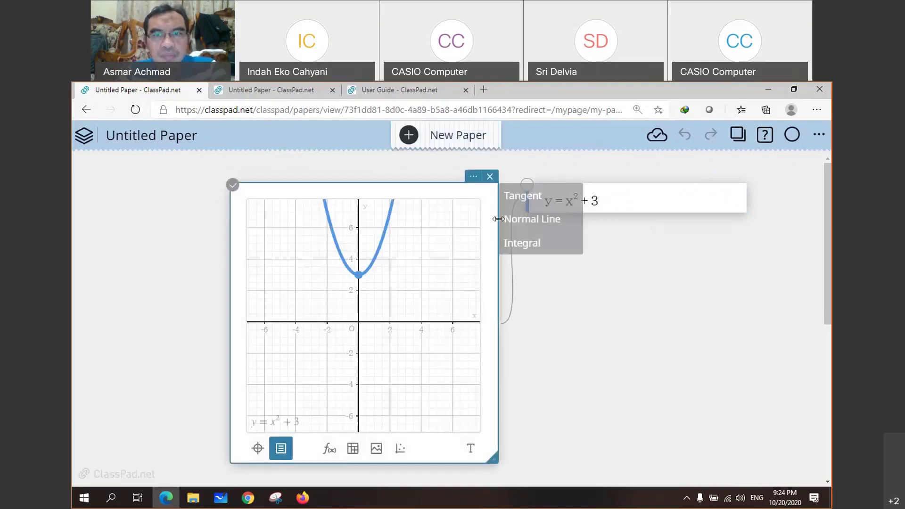
{"action": "left_click", "coordinate": [423, 265]}
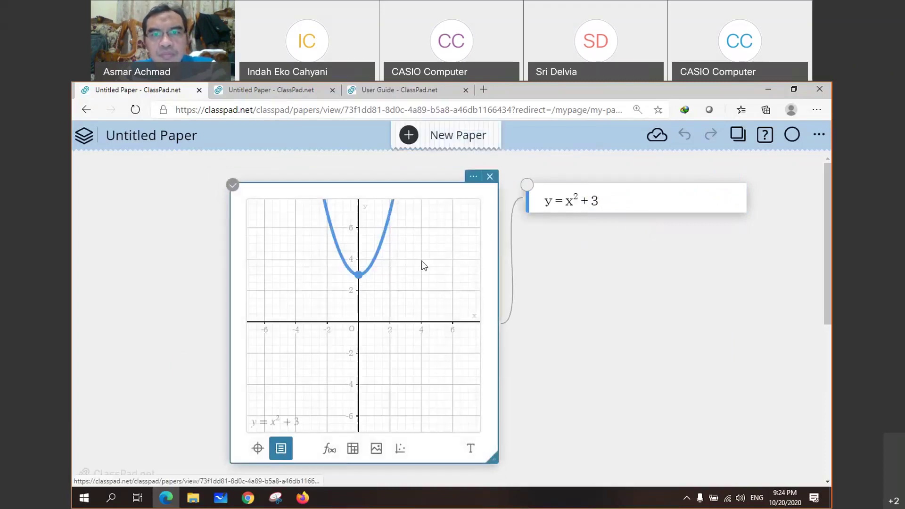
{"action": "left_click", "coordinate": [360, 277]}
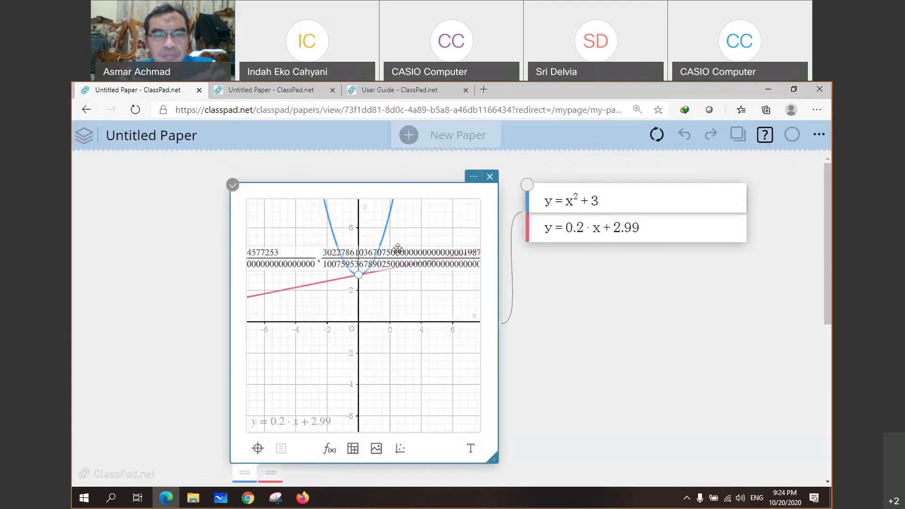
{"action": "left_click_drag", "start_coordinate": [398, 249], "coordinate": [333, 215]}
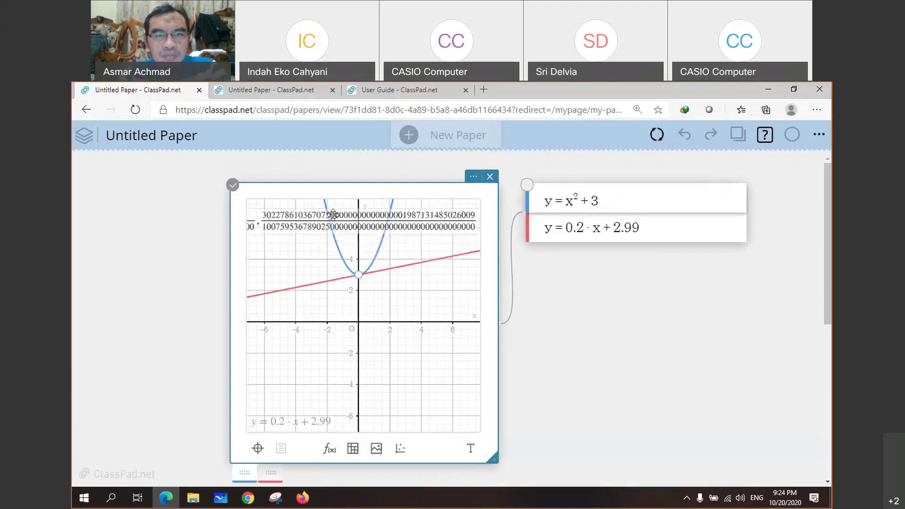
{"action": "left_click_drag", "start_coordinate": [395, 220], "coordinate": [390, 220]}
{"action": "left_click", "coordinate": [390, 219]}
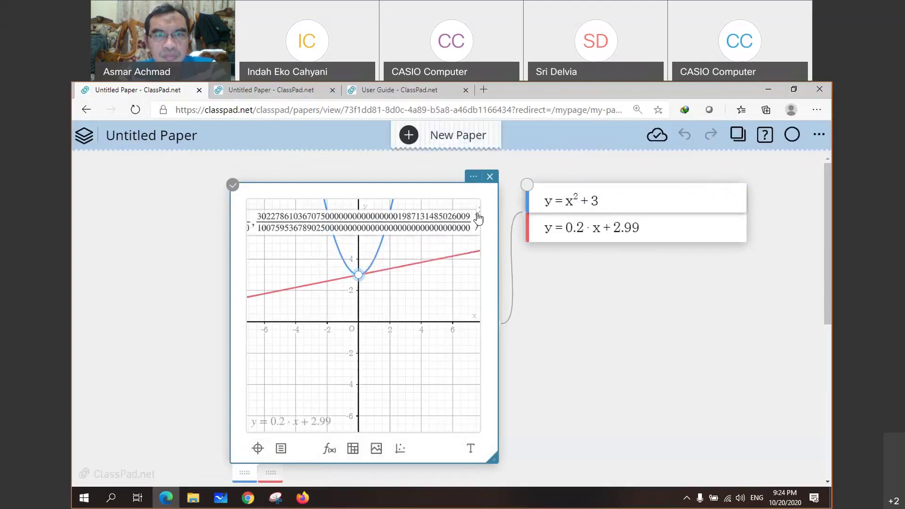
Step: Hide the tangent's contact point and its coordinate label on the graph
{"action": "left_click", "coordinate": [391, 326]}
{"action": "left_click", "coordinate": [359, 275]}
{"action": "left_click", "coordinate": [479, 212]}
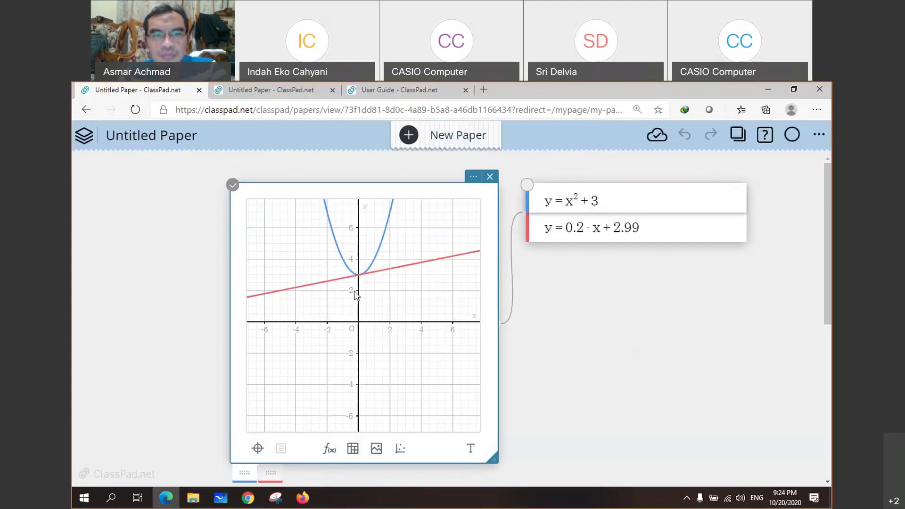
{"action": "left_click_drag", "start_coordinate": [386, 295], "coordinate": [368, 331]}
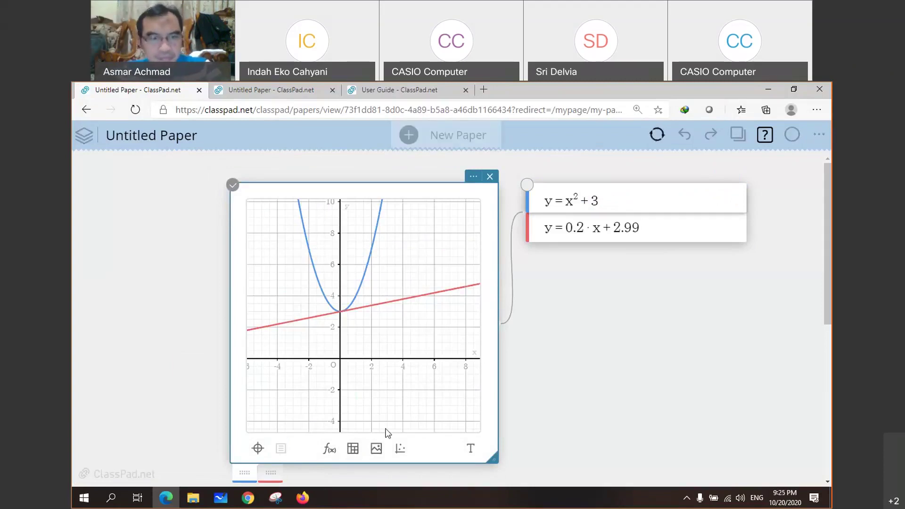
Step: View the parametric ellipse equations page in Firefox, and examine the graph's display settings in ClassPad.net
{"action": "left_click", "coordinate": [311, 493]}
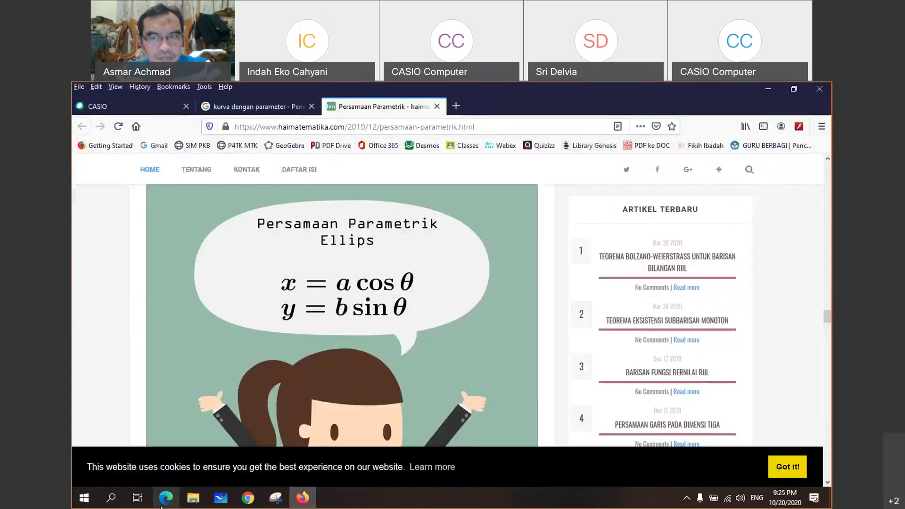
{"action": "left_click", "coordinate": [164, 500]}
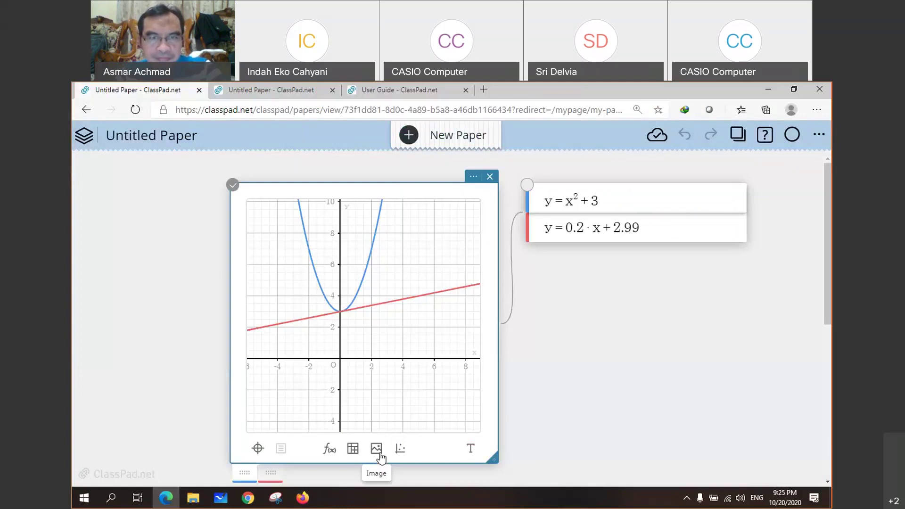
{"action": "left_click", "coordinate": [474, 177]}
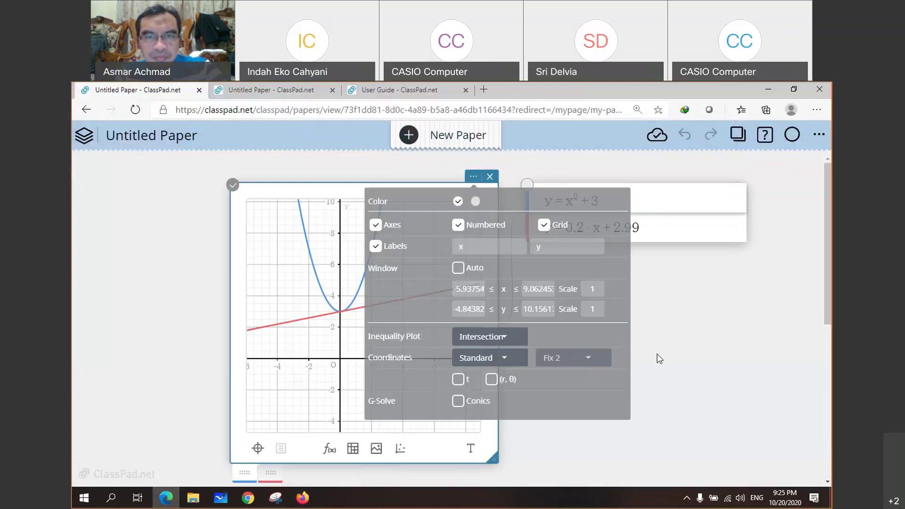
{"action": "left_click", "coordinate": [726, 354]}
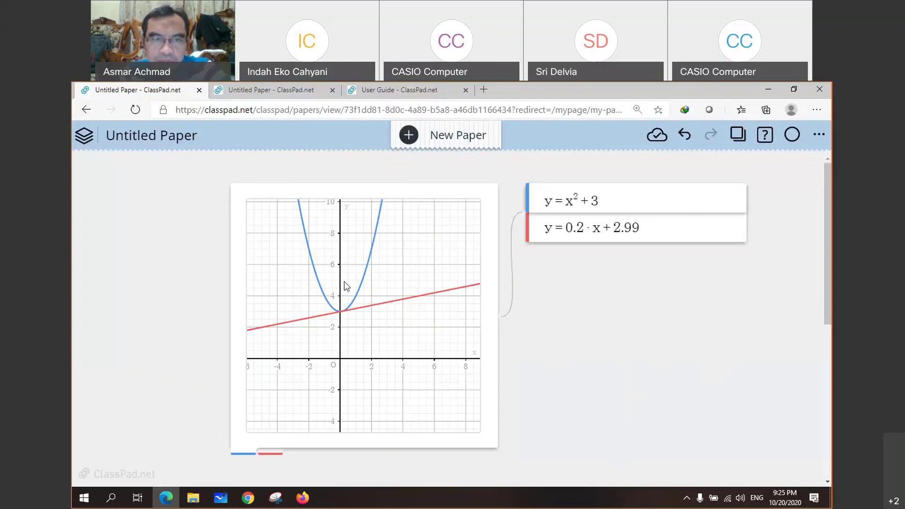
{"action": "left_click", "coordinate": [350, 294]}
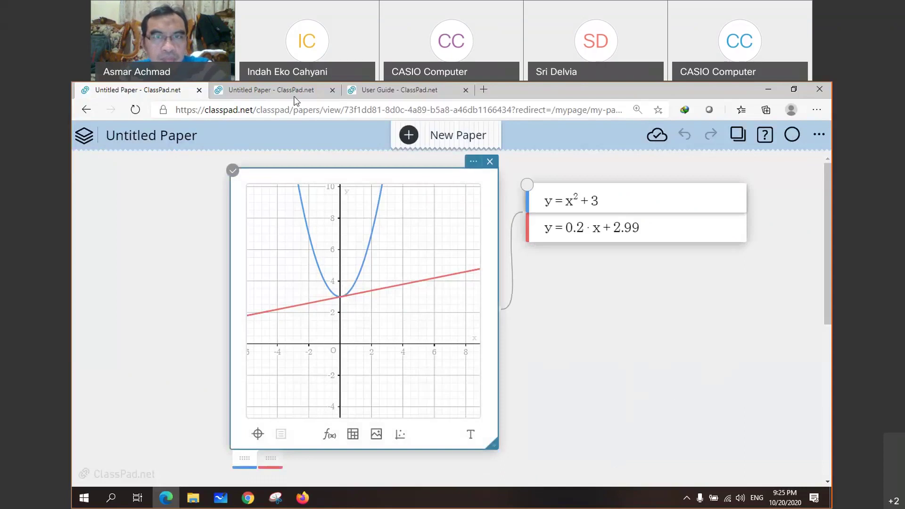
{"action": "left_click", "coordinate": [562, 319]}
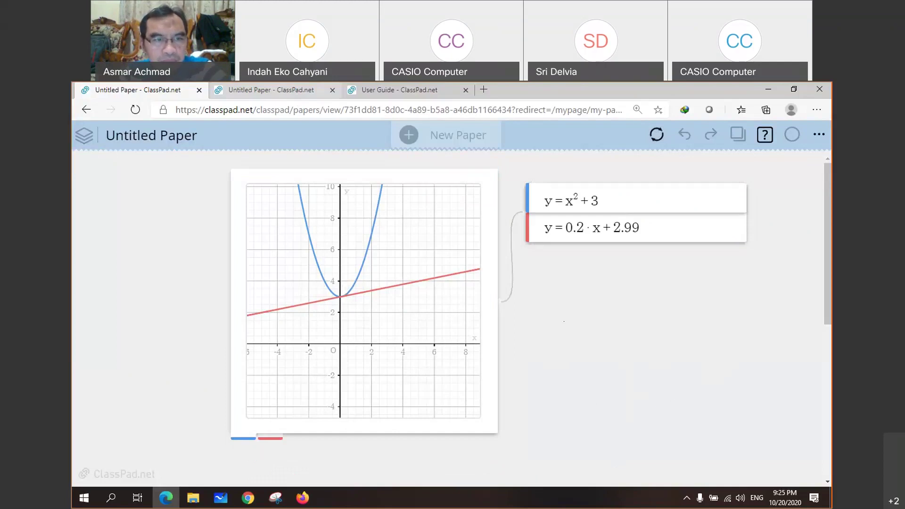
Step: Review the list of graphing and numerical table topics, 3-1 to 3-25, in the other paper and return to the graph
{"action": "left_click", "coordinate": [247, 90]}
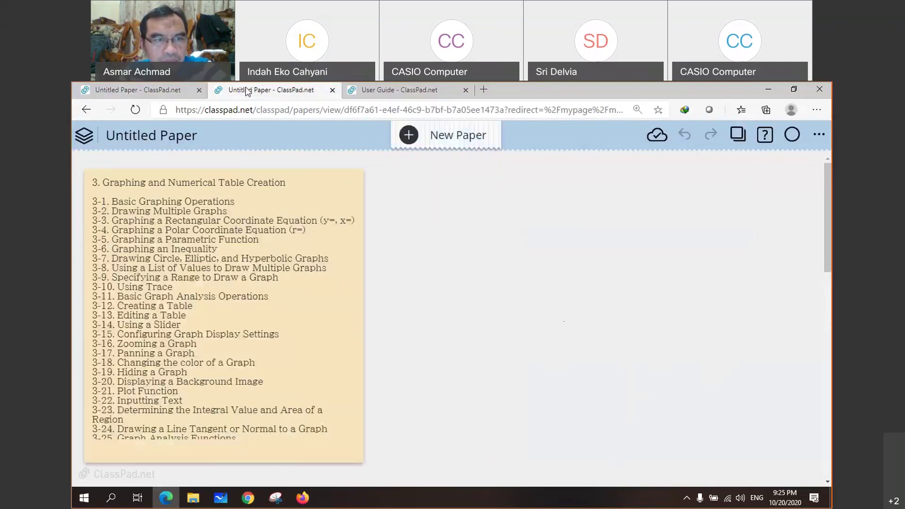
{"action": "scroll", "coordinate": [232, 413], "scroll_direction": "down", "scroll_amount": 2}
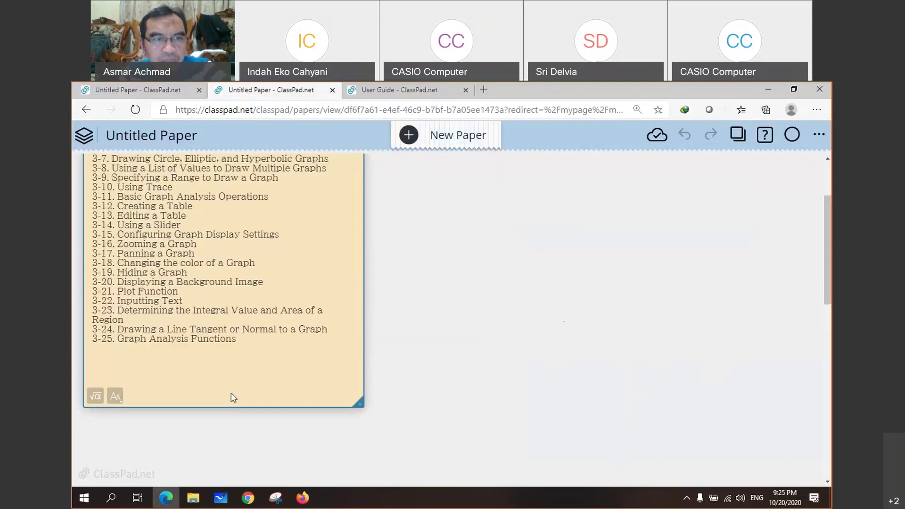
{"action": "scroll", "coordinate": [277, 268], "scroll_direction": "up", "scroll_amount": 2}
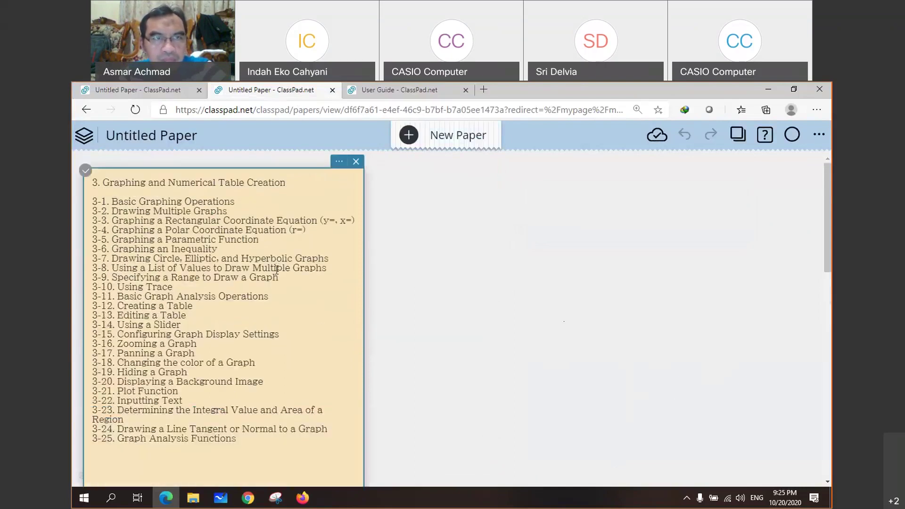
{"action": "left_click", "coordinate": [178, 93]}
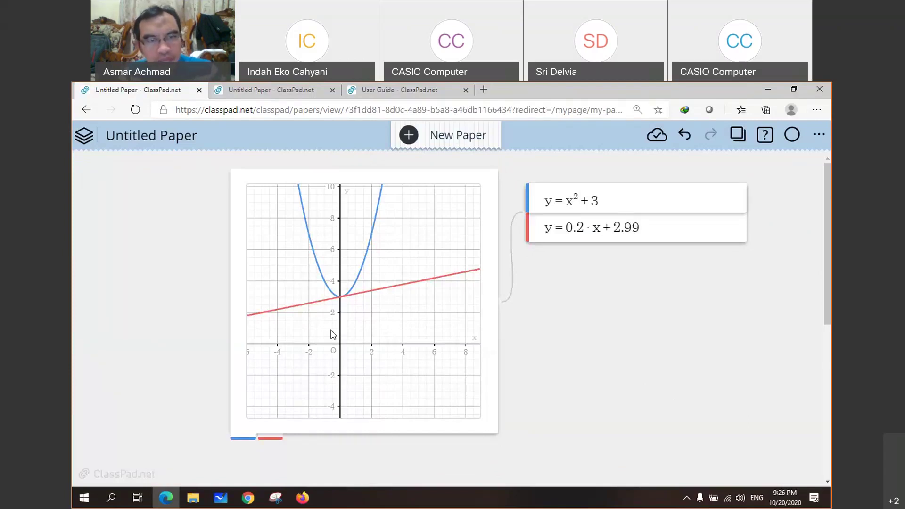
Step: Launch Word from the desktop and return to the ClassPad.net paper in the Edge browser
{"action": "key", "text": "super+d"}
{"action": "double_click", "coordinate": [342, 436]}
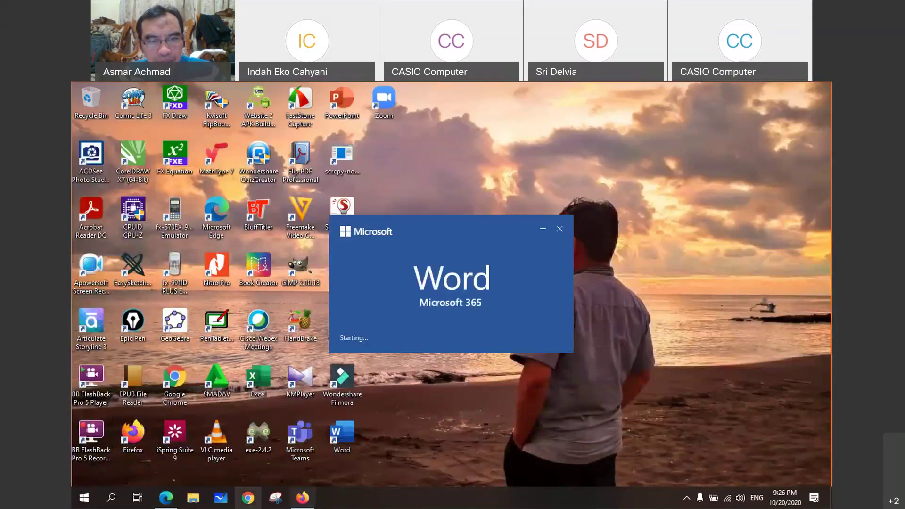
{"action": "left_click", "coordinate": [165, 498]}
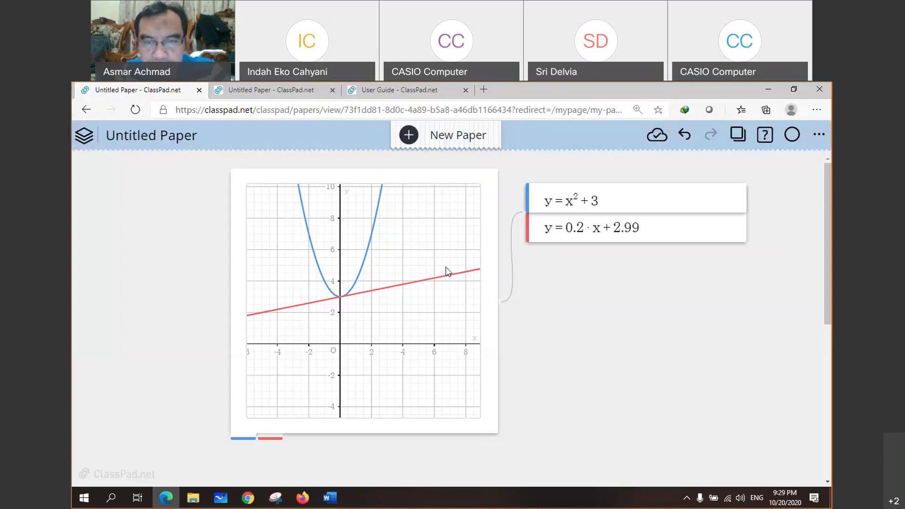
Step: Delete the sticky note holding the parabola and tangent equations
{"action": "left_click", "coordinate": [290, 412]}
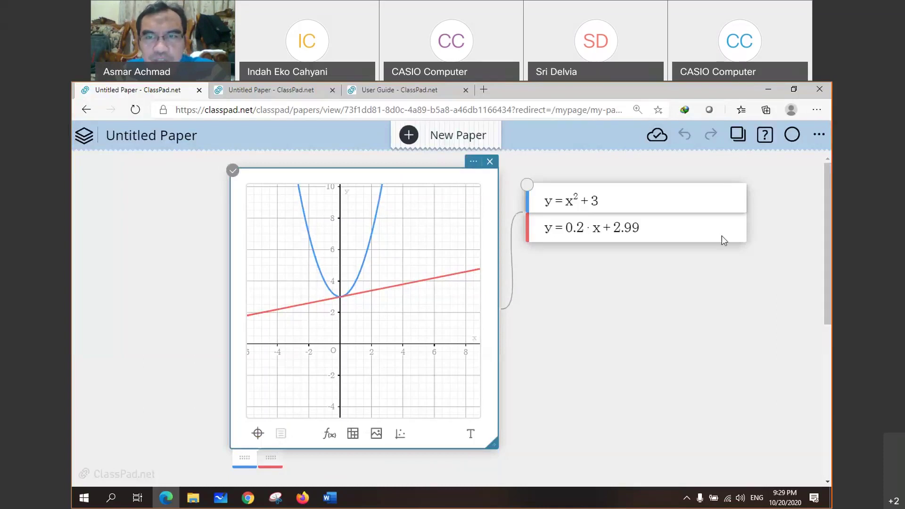
{"action": "left_click", "coordinate": [737, 202]}
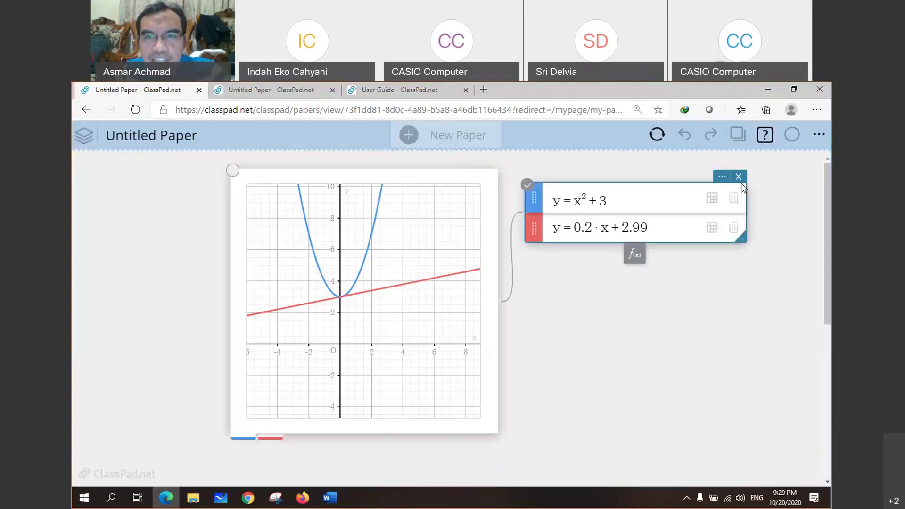
{"action": "left_click", "coordinate": [739, 177]}
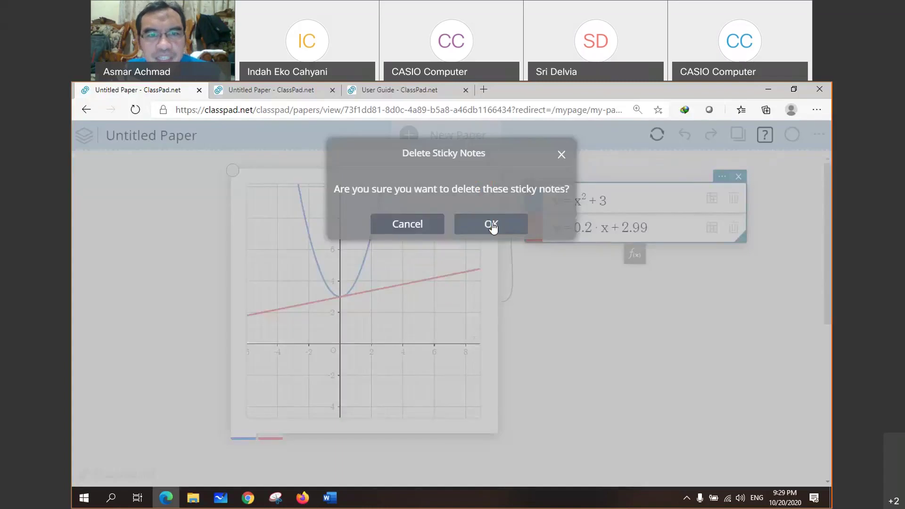
{"action": "left_click", "coordinate": [491, 225]}
Step: Attach a new function note to the empty graph and plot y = x³ − 1
{"action": "left_click", "coordinate": [372, 300]}
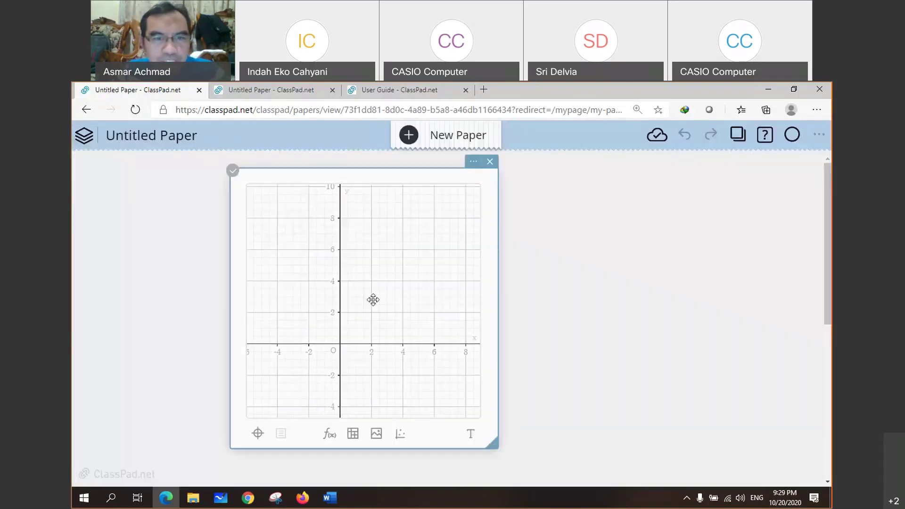
{"action": "left_click", "coordinate": [326, 435]}
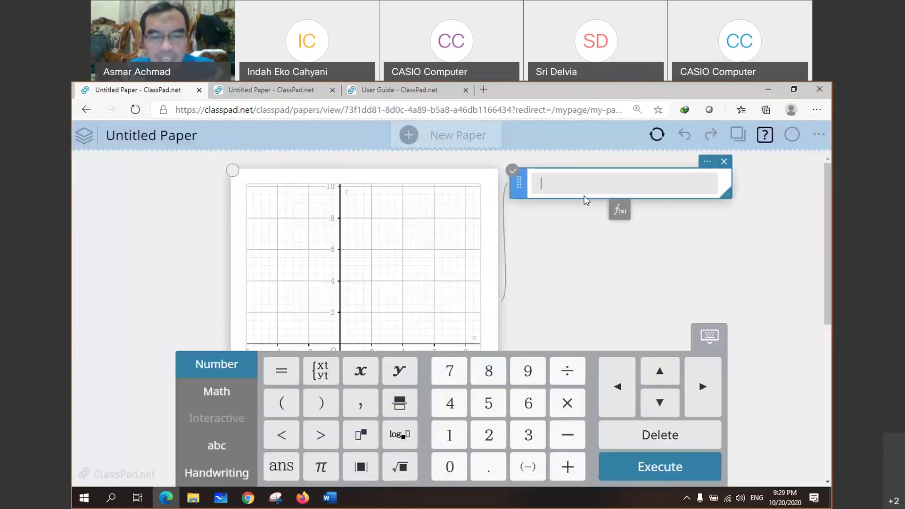
{"action": "type", "text": "y = "}
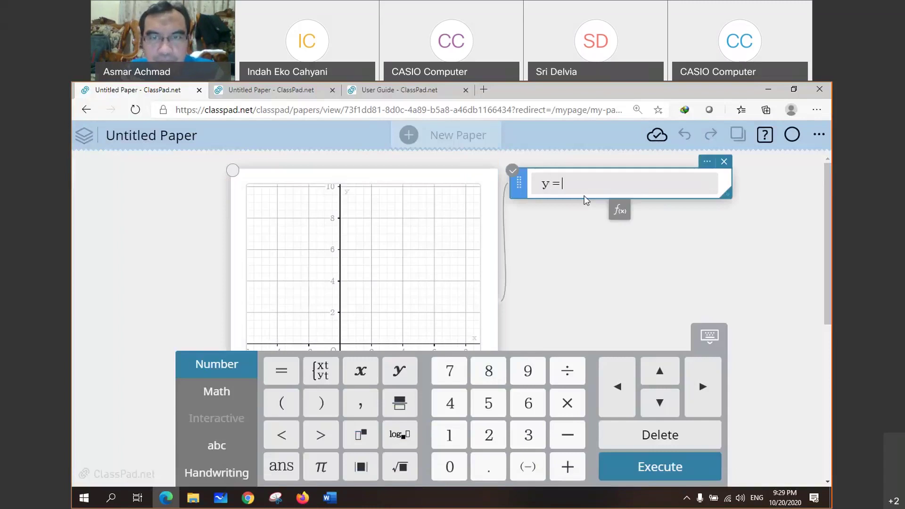
{"action": "type", "text": "x^3"}
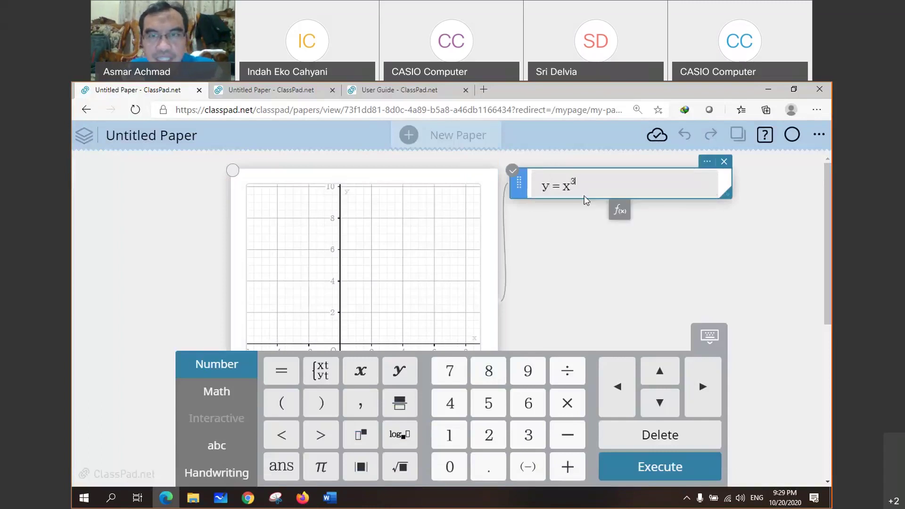
{"action": "key", "text": "Right"}
{"action": "type", "text": "-1"}
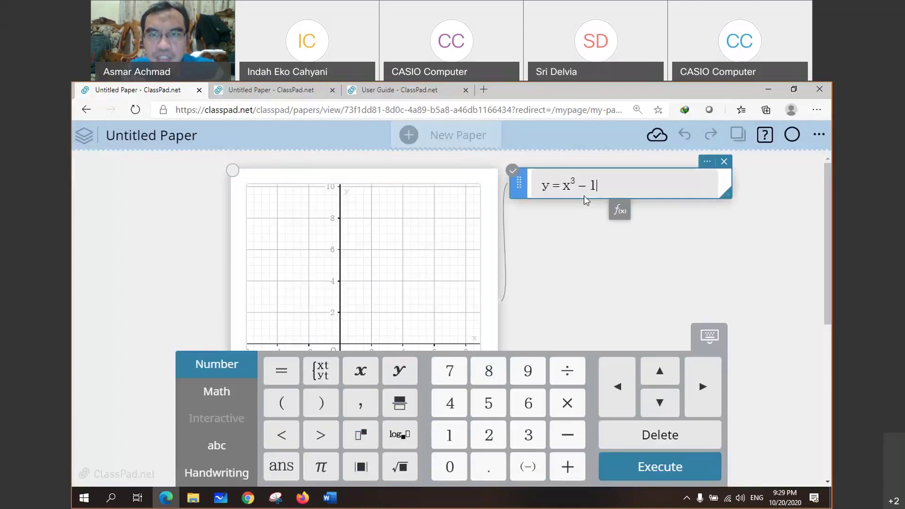
{"action": "key", "text": "Return"}
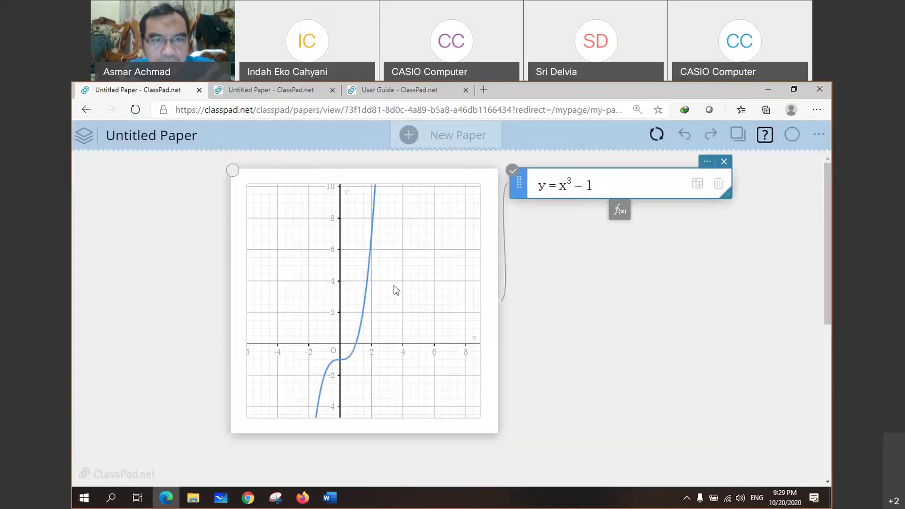
Step: Draw a tangent to the cubic curve, touching it just past its x-intercept
{"action": "left_click", "coordinate": [398, 264]}
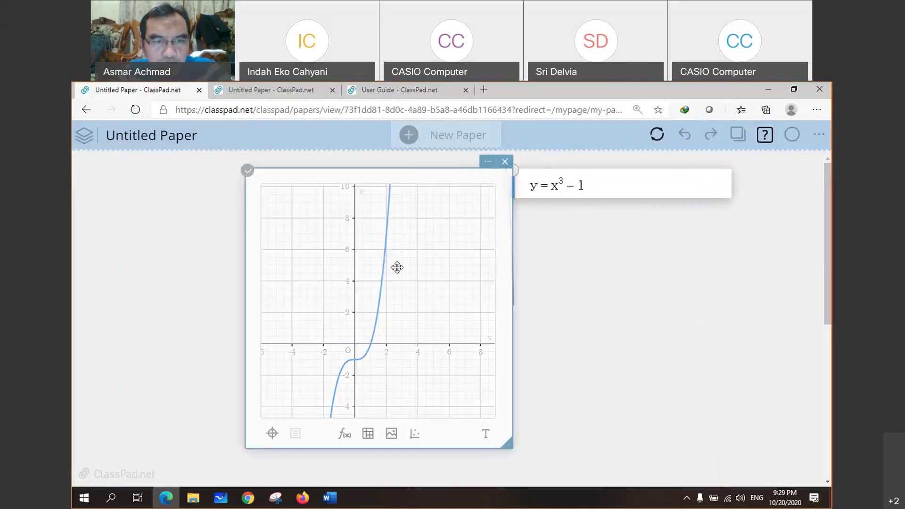
{"action": "left_click", "coordinate": [316, 396]}
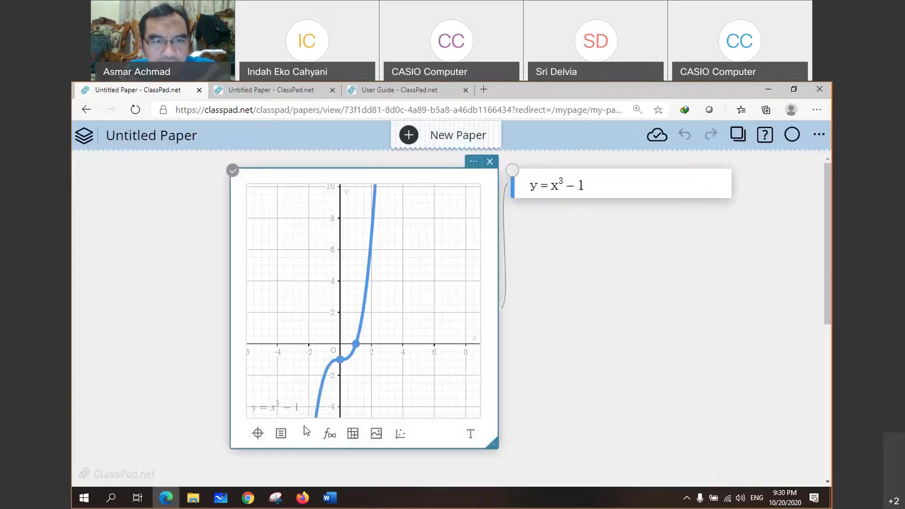
{"action": "left_click", "coordinate": [282, 434]}
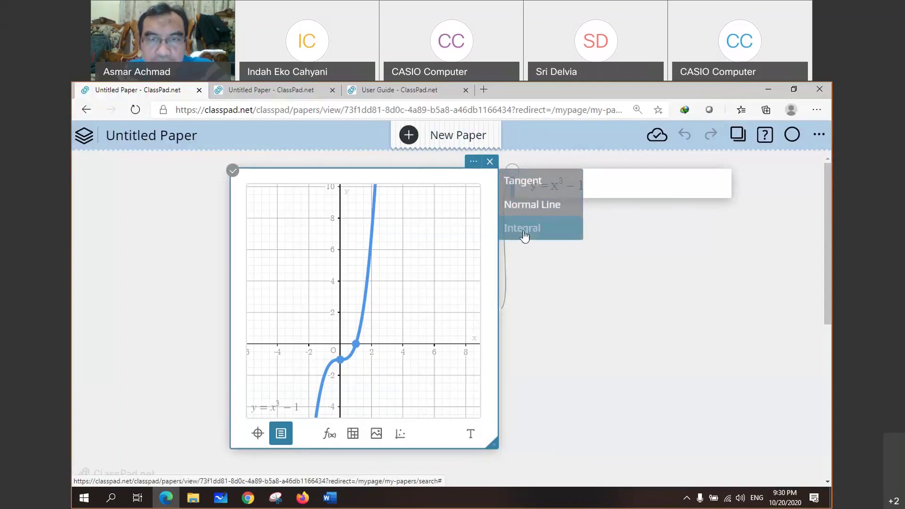
{"action": "left_click", "coordinate": [531, 187]}
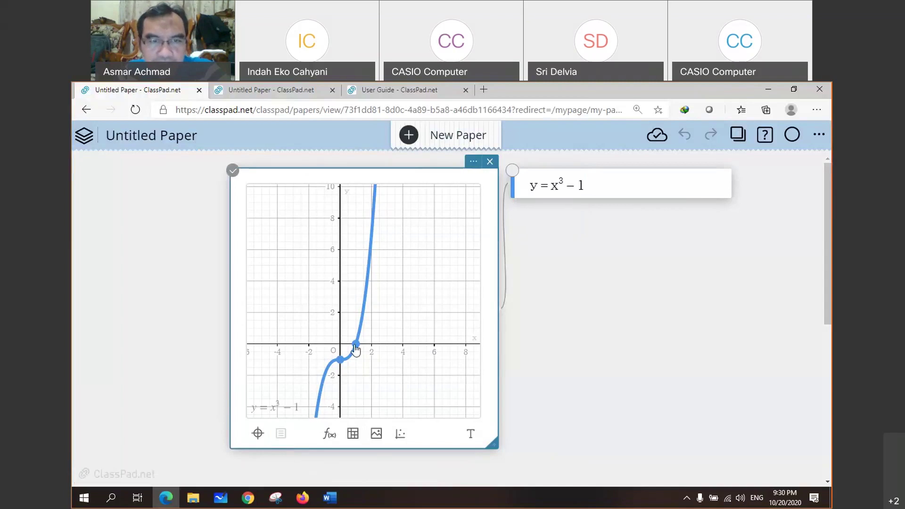
{"action": "left_click", "coordinate": [356, 349]}
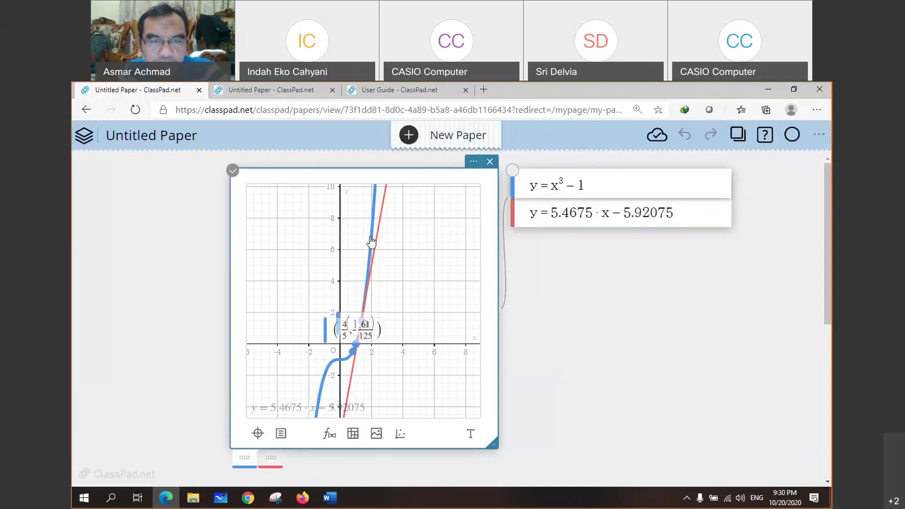
Step: Move the tangent's contact-point coordinate label away from the curve and hide it
{"action": "left_click", "coordinate": [362, 332]}
{"action": "left_click_drag", "start_coordinate": [366, 306], "coordinate": [443, 306]}
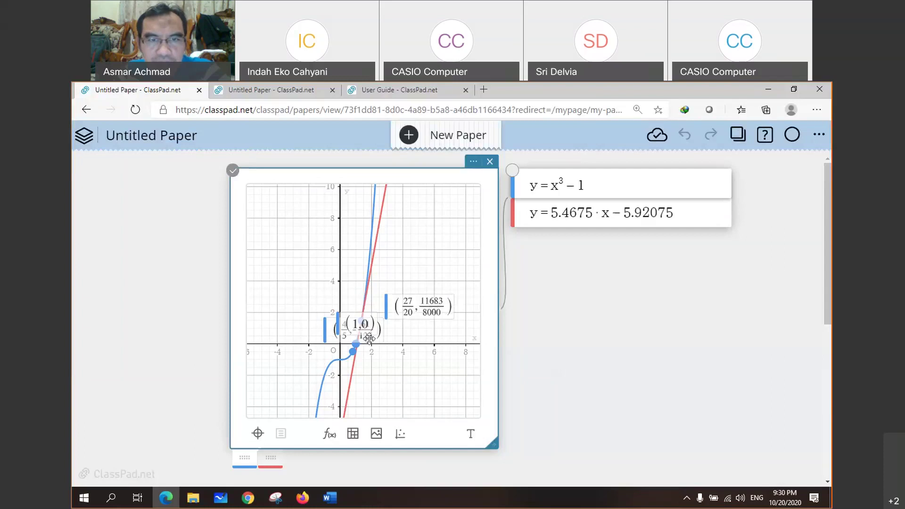
{"action": "left_click", "coordinate": [455, 303]}
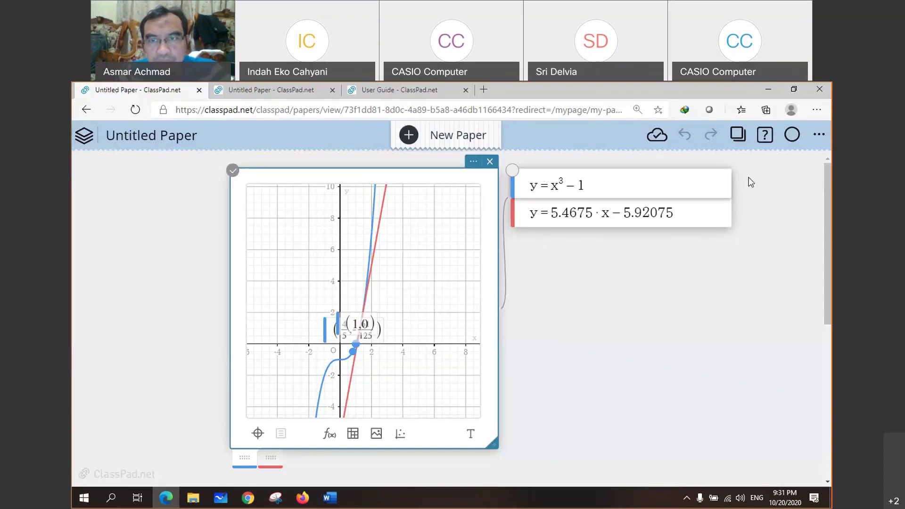
Step: Delete the sticky note holding the cubic function and its tangent equation
{"action": "left_click", "coordinate": [710, 180]}
{"action": "left_click", "coordinate": [724, 162]}
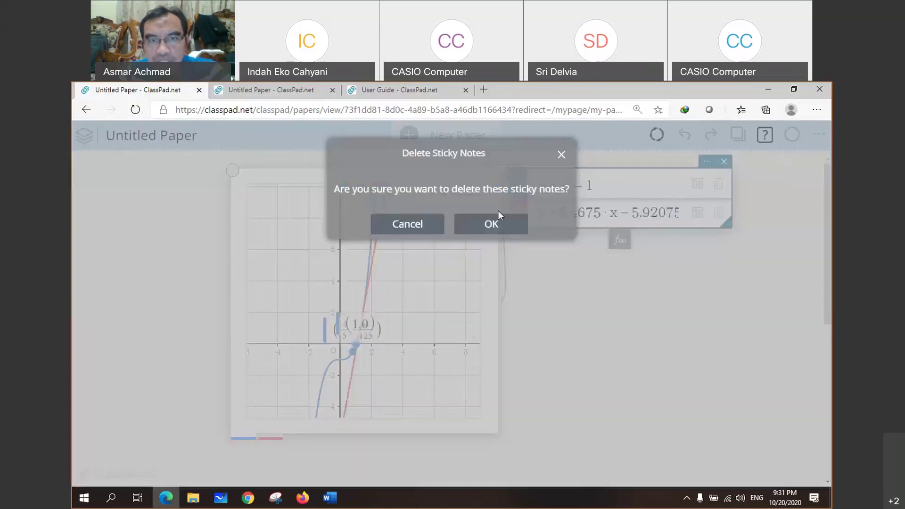
{"action": "left_click", "coordinate": [491, 225]}
Step: Attach a new function note to the empty graph, plot y = x² and select its curve
{"action": "left_click", "coordinate": [372, 295]}
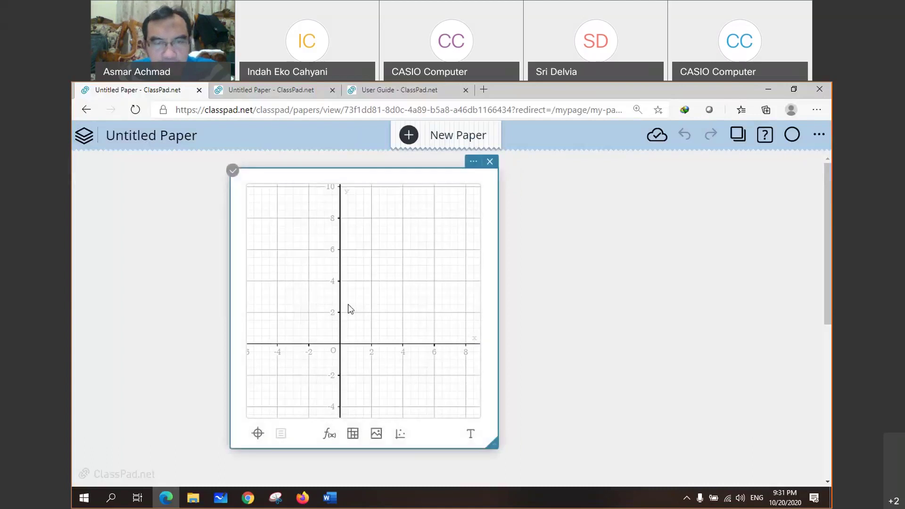
{"action": "left_click", "coordinate": [329, 436]}
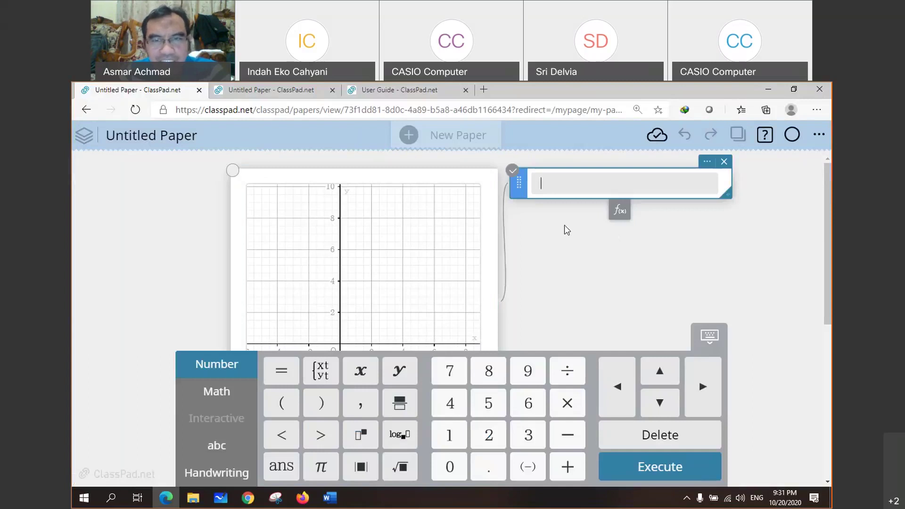
{"action": "type", "text": "y="}
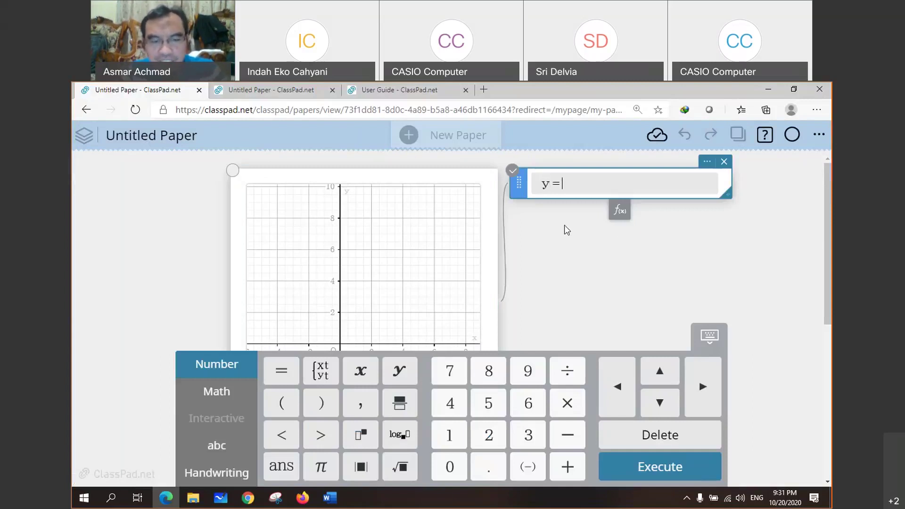
{"action": "type", "text": "x^2"}
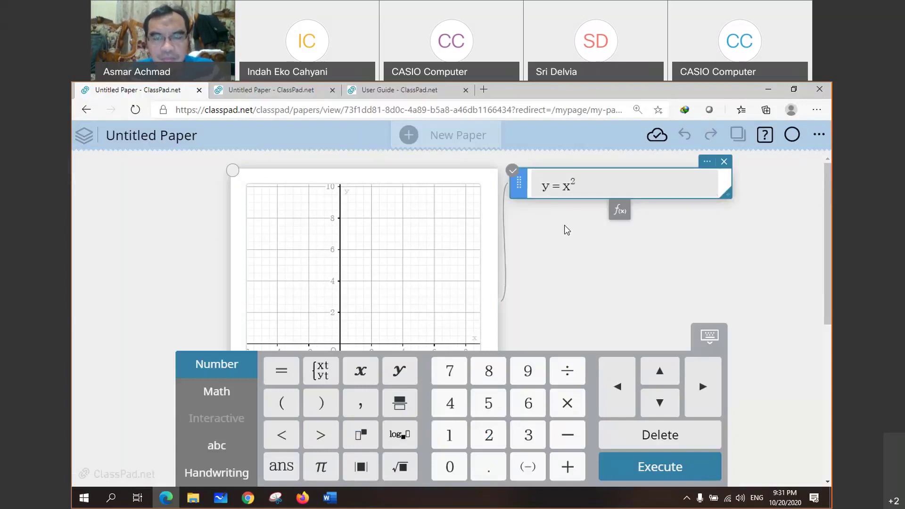
{"action": "key", "text": "Return"}
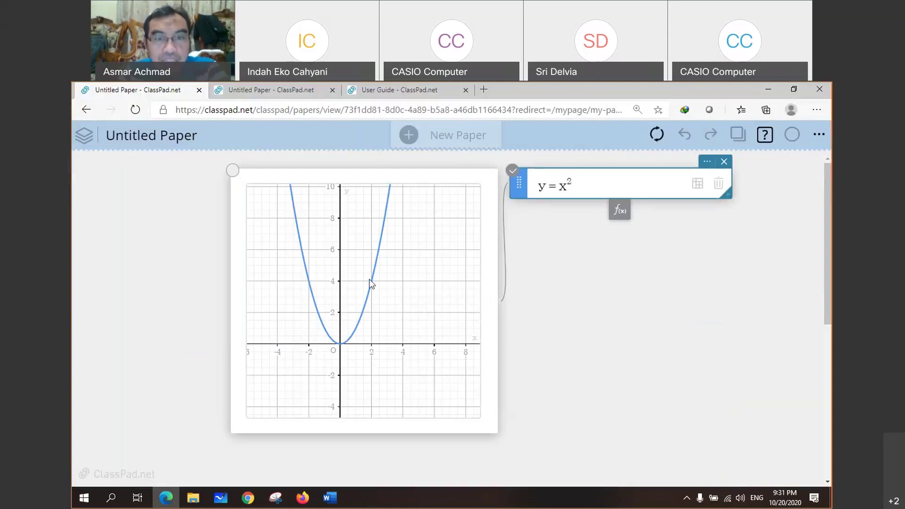
{"action": "left_click", "coordinate": [324, 335]}
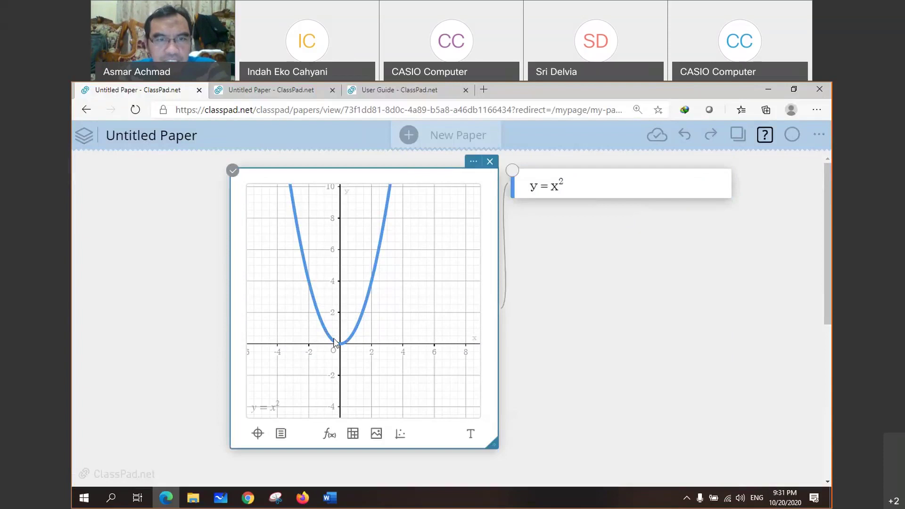
Step: Calculate the integral and area under y = x² with lower limit 0 and upper limit 2
{"action": "left_click", "coordinate": [338, 343]}
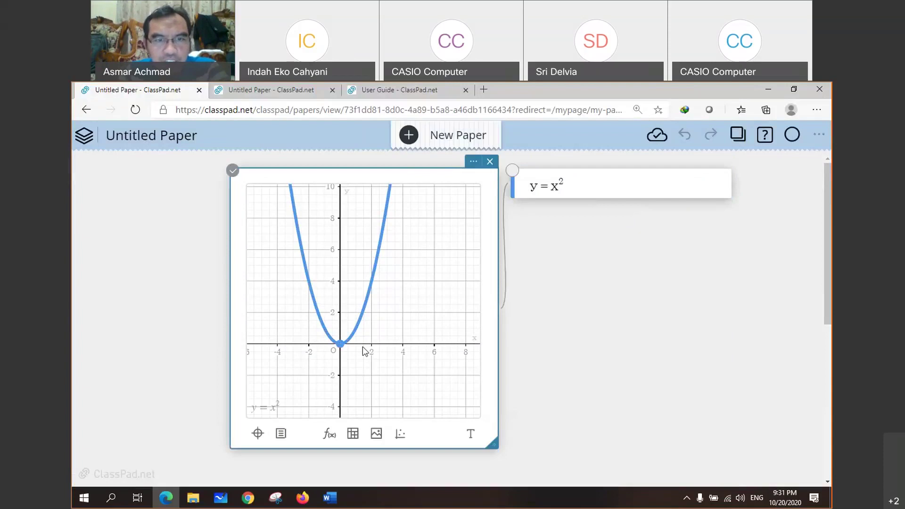
{"action": "left_click", "coordinate": [281, 436]}
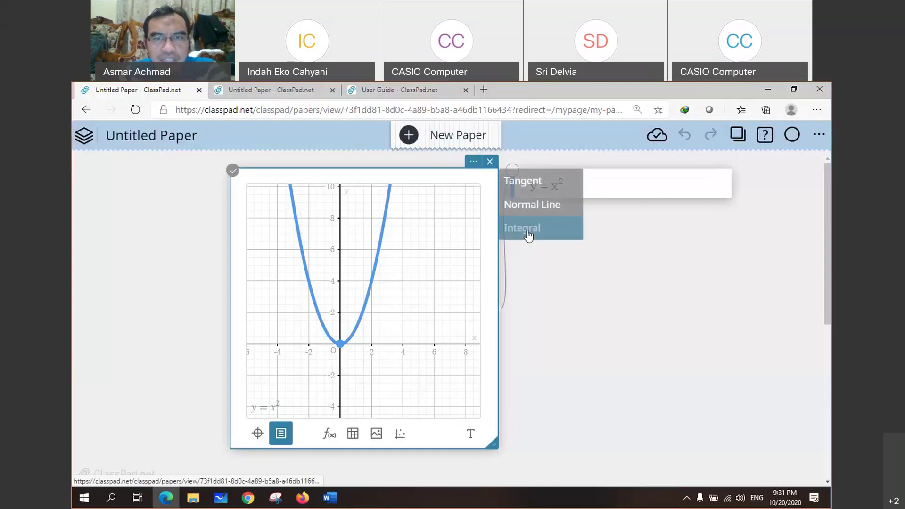
{"action": "left_click", "coordinate": [527, 229]}
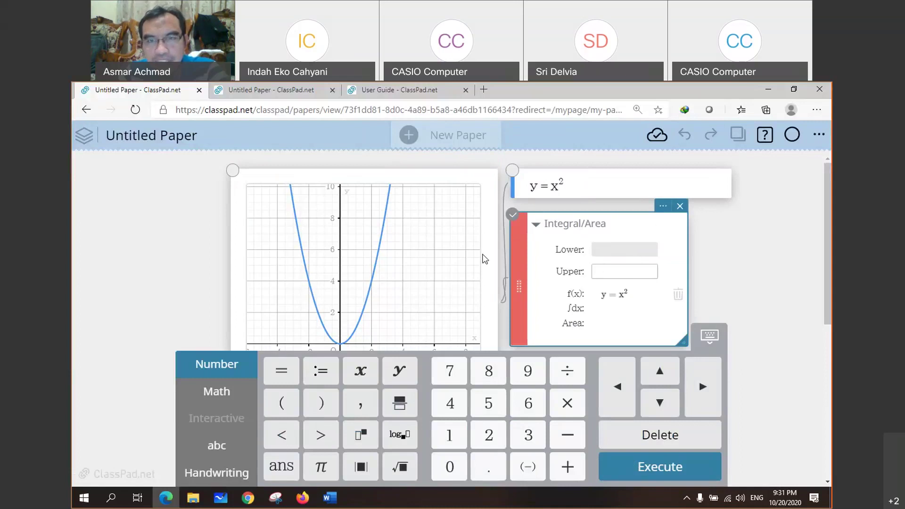
{"action": "scroll", "coordinate": [540, 241], "scroll_direction": "down", "scroll_amount": 1}
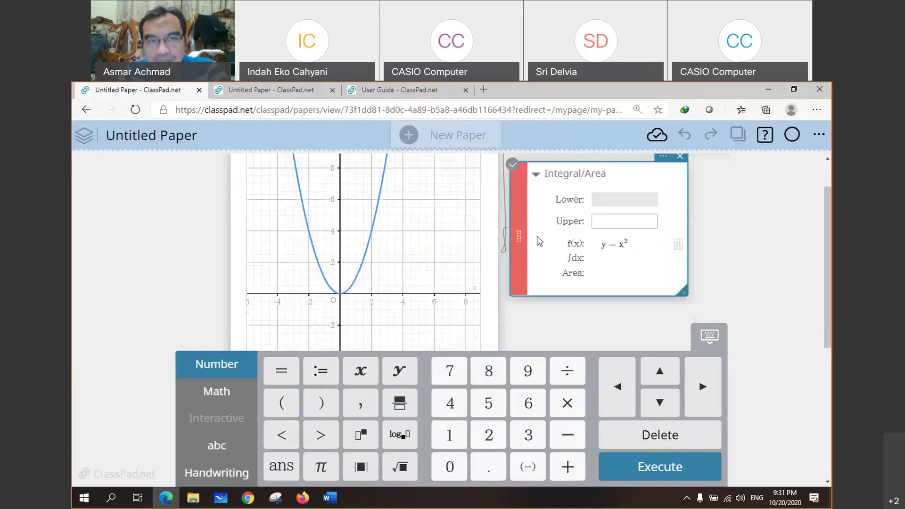
{"action": "left_click", "coordinate": [608, 200]}
{"action": "type", "text": "0"}
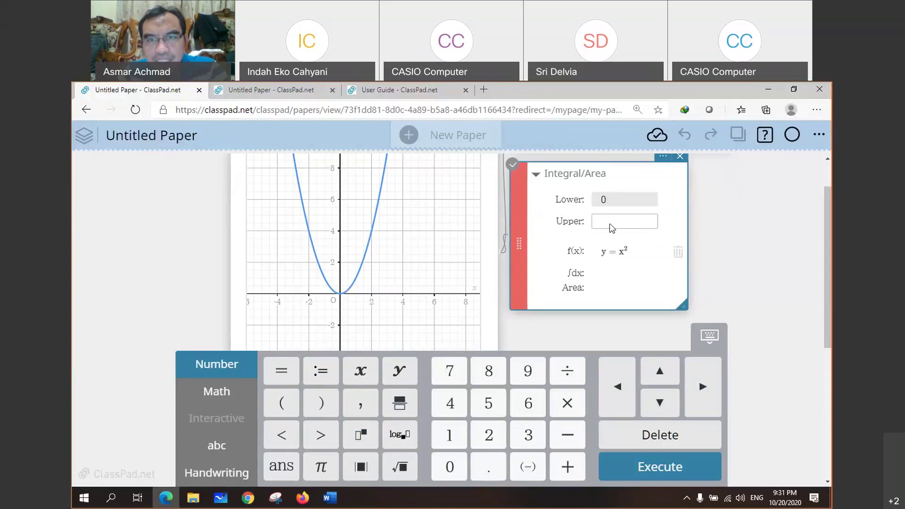
{"action": "left_click", "coordinate": [610, 228]}
{"action": "type", "text": "2"}
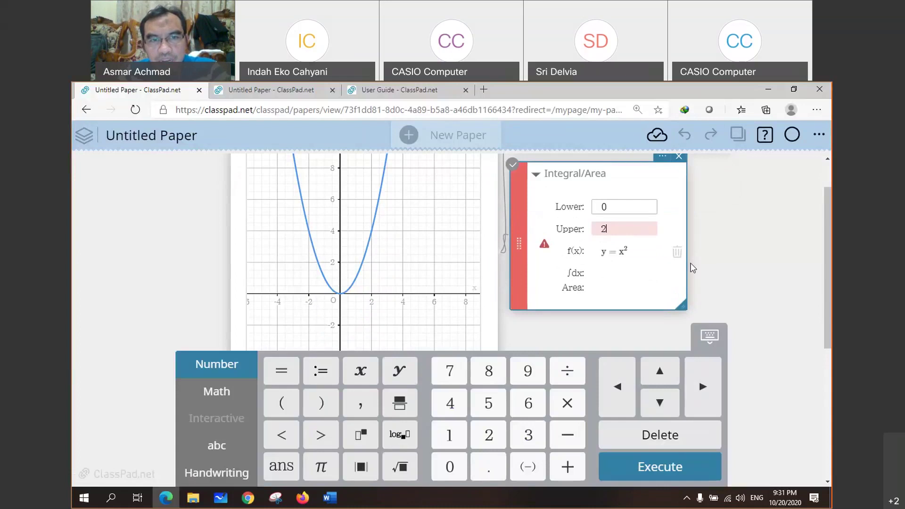
{"action": "key", "text": "Return"}
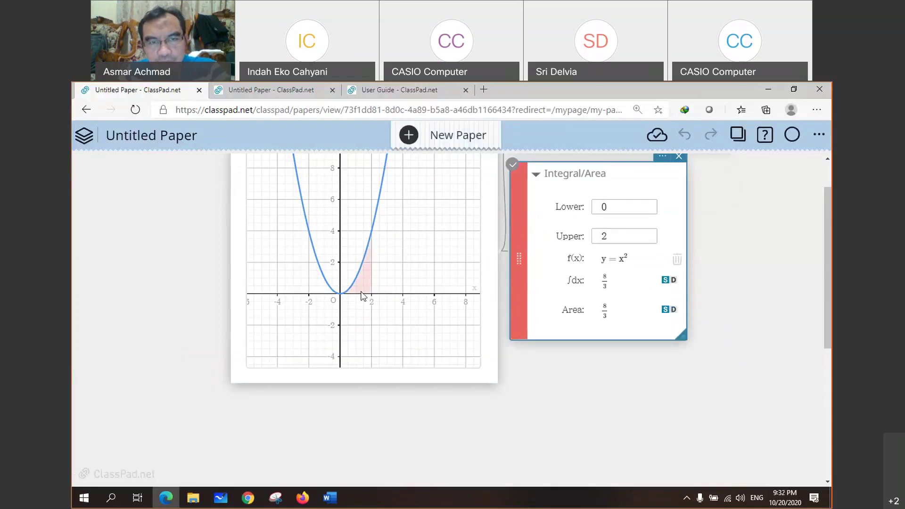
Step: Move the graph away from the function and Integral/Area notes to leave a clear gap between them
{"action": "scroll", "coordinate": [363, 287], "scroll_direction": "up", "scroll_amount": 1}
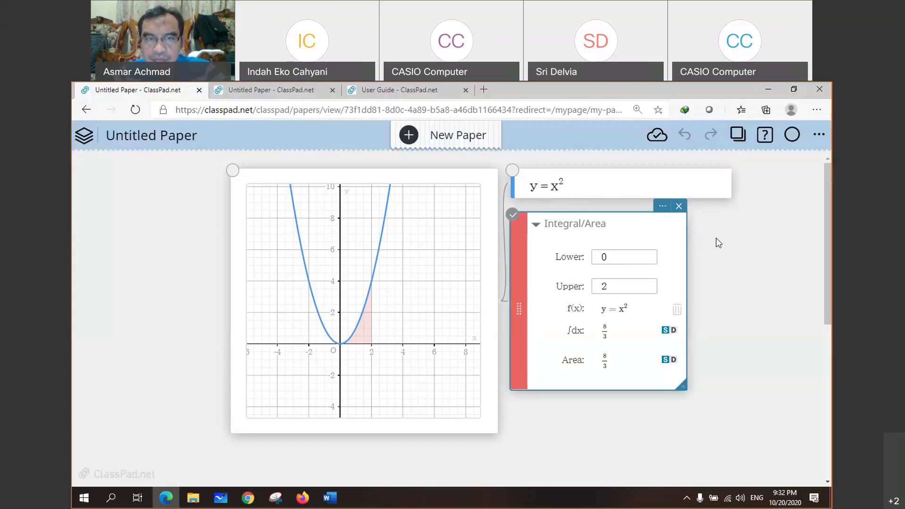
{"action": "left_click_drag", "start_coordinate": [622, 216], "coordinate": [651, 217]}
{"action": "left_click_drag", "start_coordinate": [442, 176], "coordinate": [348, 176]}
{"action": "left_click", "coordinate": [652, 227]}
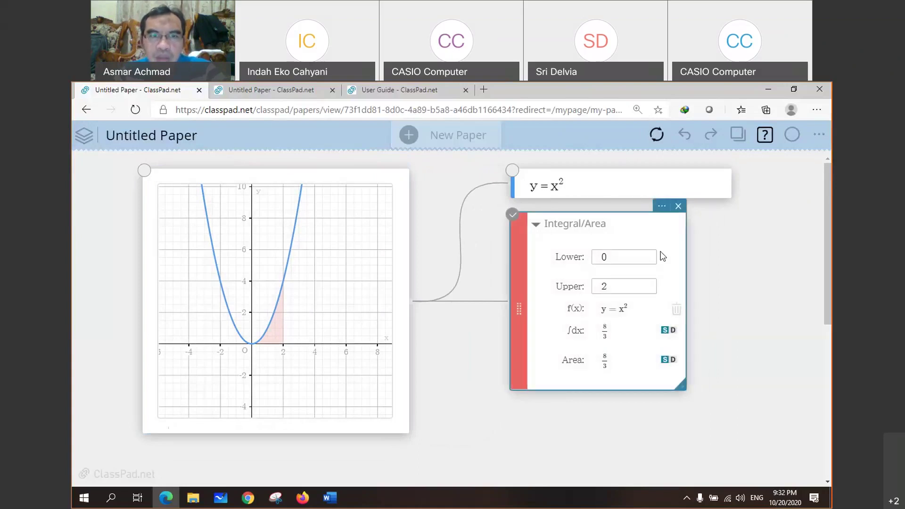
{"action": "left_click_drag", "start_coordinate": [636, 229], "coordinate": [636, 229]}
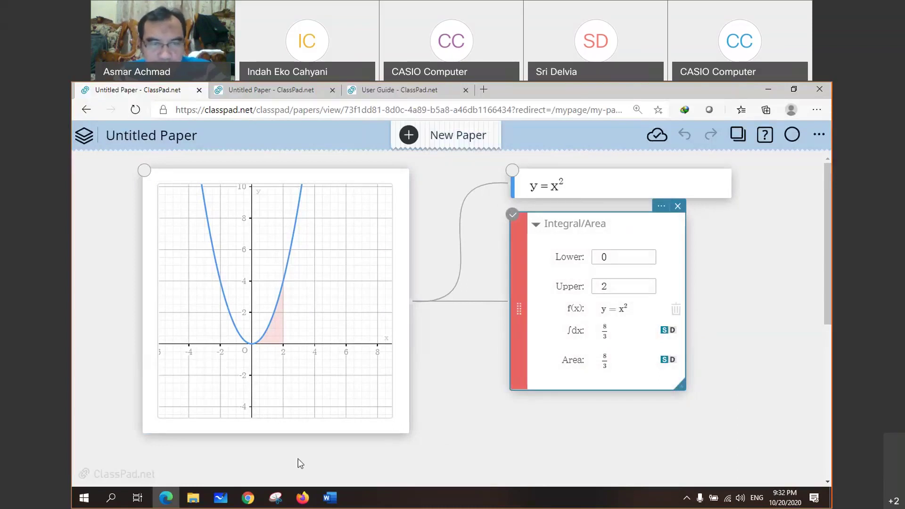
Step: Switch to Snipping Tool and capture the plotted parabola with its shaded area and axes
{"action": "left_click", "coordinate": [276, 503]}
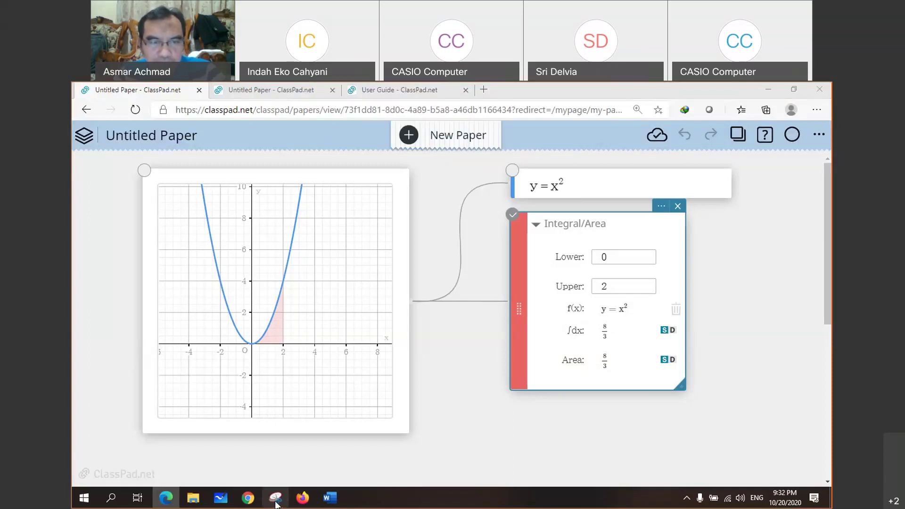
{"action": "left_click", "coordinate": [609, 214]}
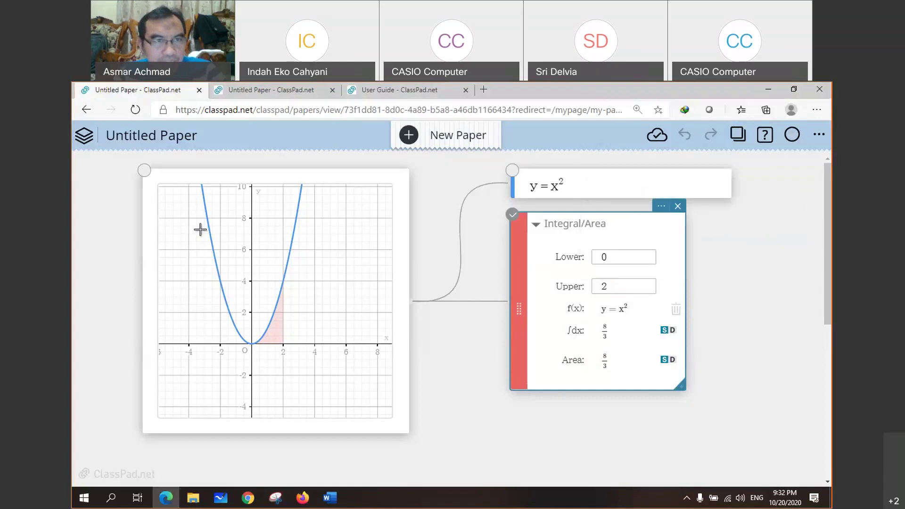
{"action": "left_click_drag", "start_coordinate": [169, 195], "coordinate": [358, 390]}
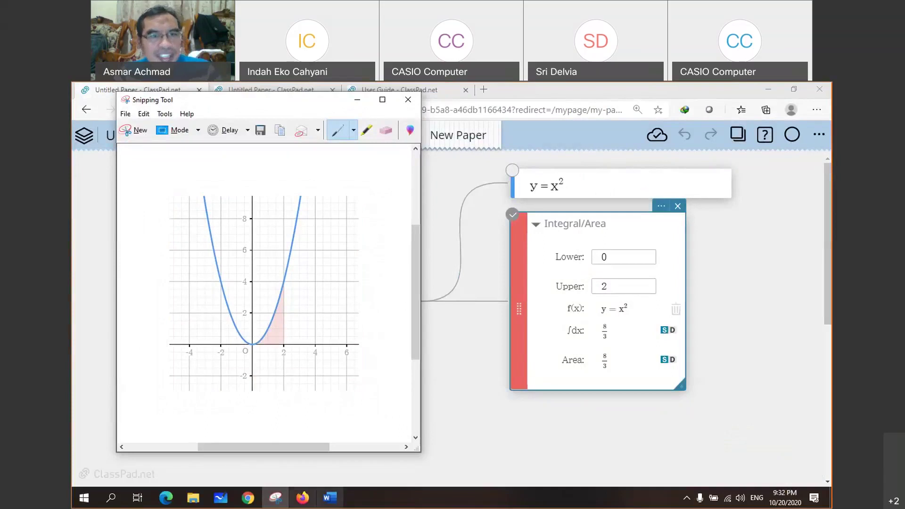
Step: Switch to Word, create a blank document and paste the captured graph into it
{"action": "left_click", "coordinate": [331, 499]}
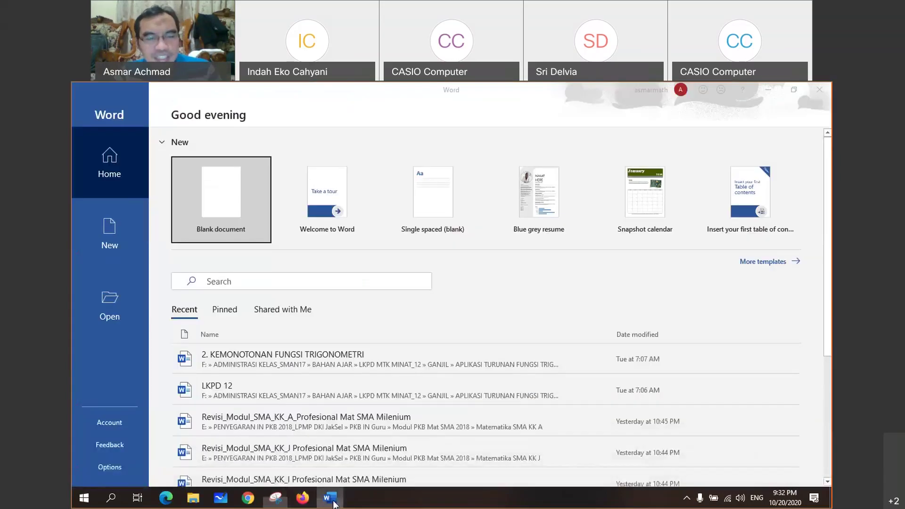
{"action": "key", "text": "Return"}
{"action": "key", "text": "ctrl+v"}
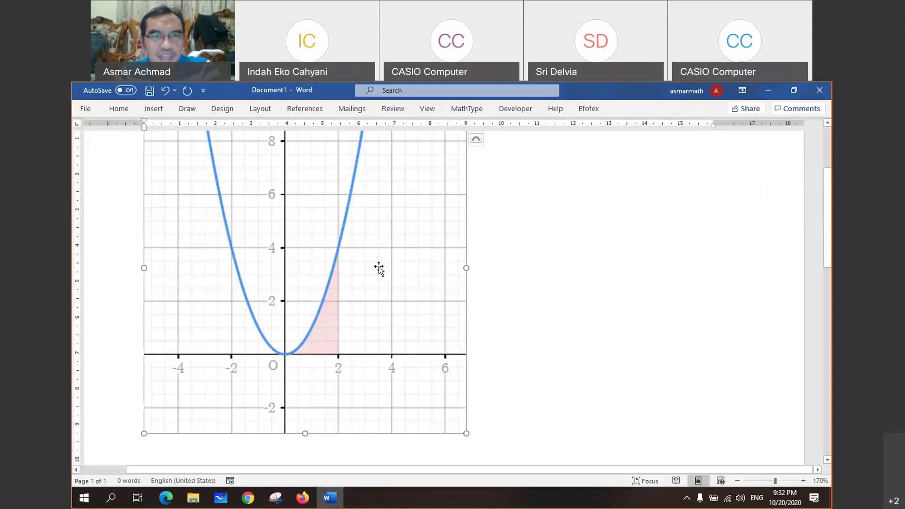
{"action": "scroll", "coordinate": [379, 267], "scroll_direction": "up", "scroll_amount": 2}
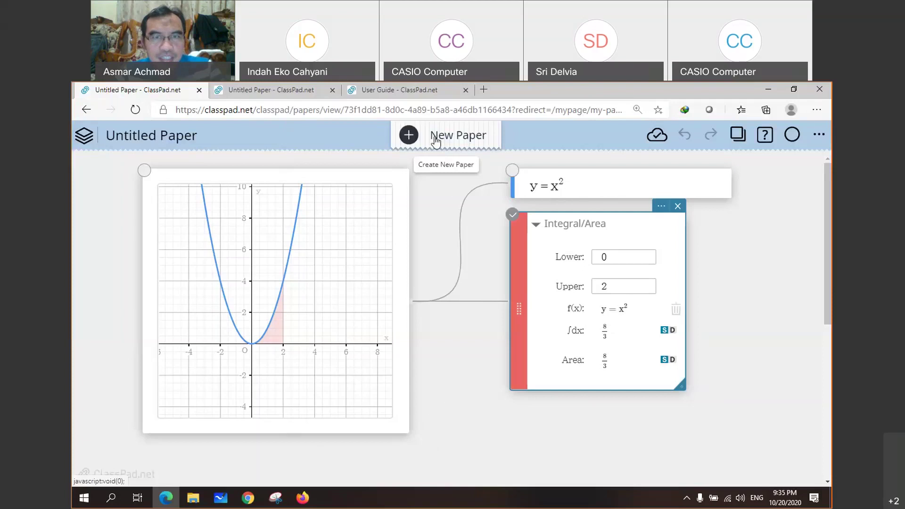
Step: Open the My Papers list in ClassPad.net's second browser tab and rename the paper holding the parabola as Latihan 1
{"action": "left_click", "coordinate": [278, 99]}
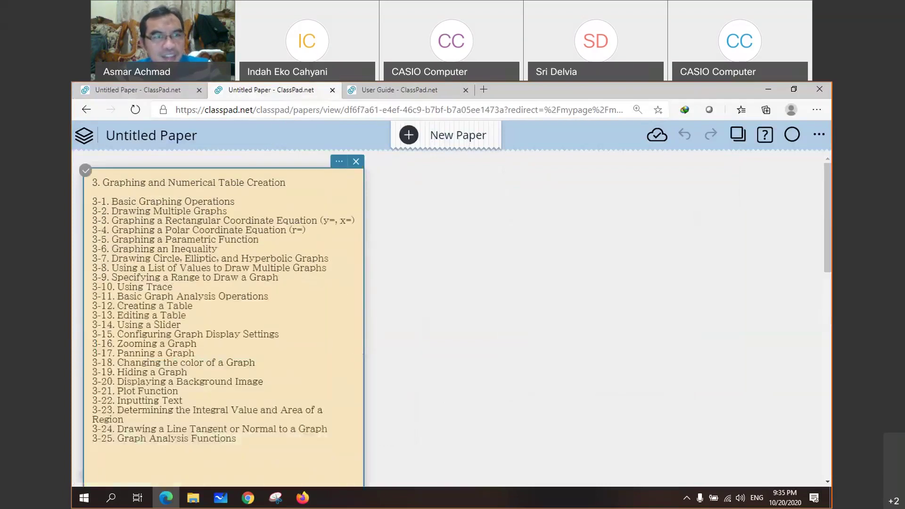
{"action": "left_click", "coordinate": [84, 135]}
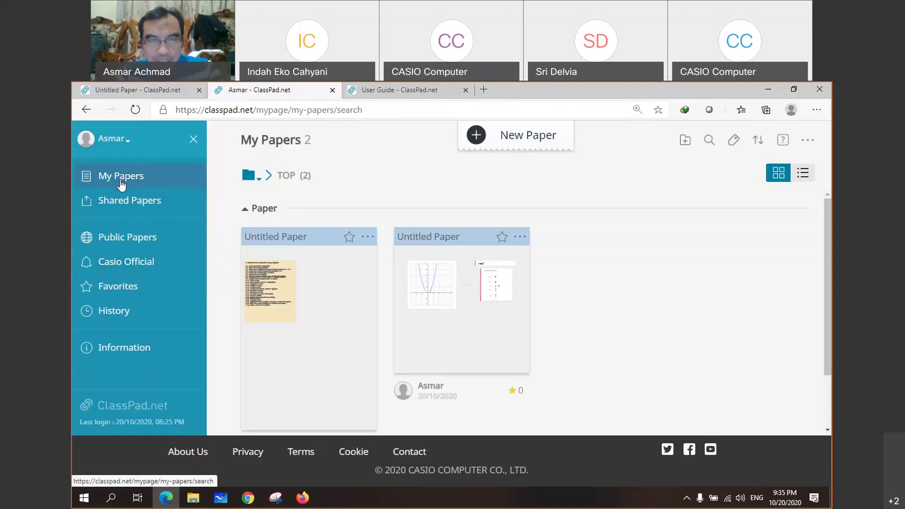
{"action": "left_click", "coordinate": [448, 316]}
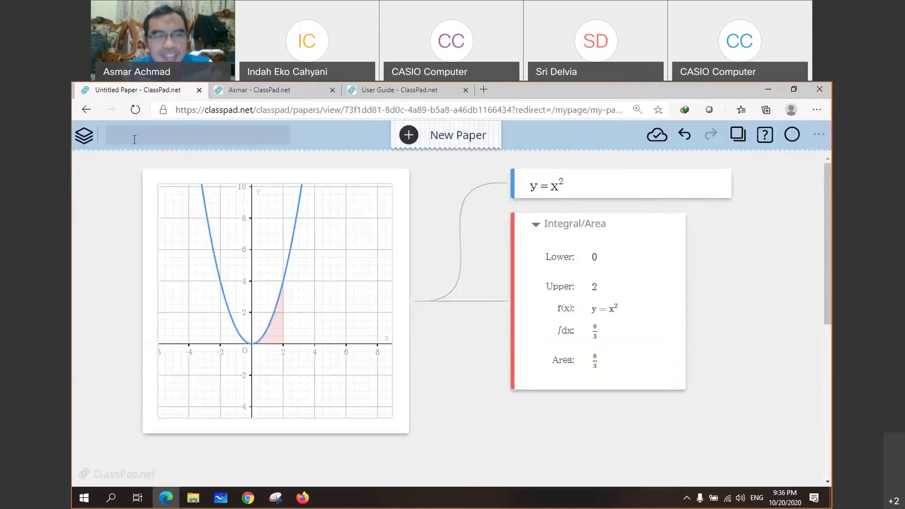
{"action": "type", "text": "Latihan 1"}
{"action": "left_click", "coordinate": [323, 165]}
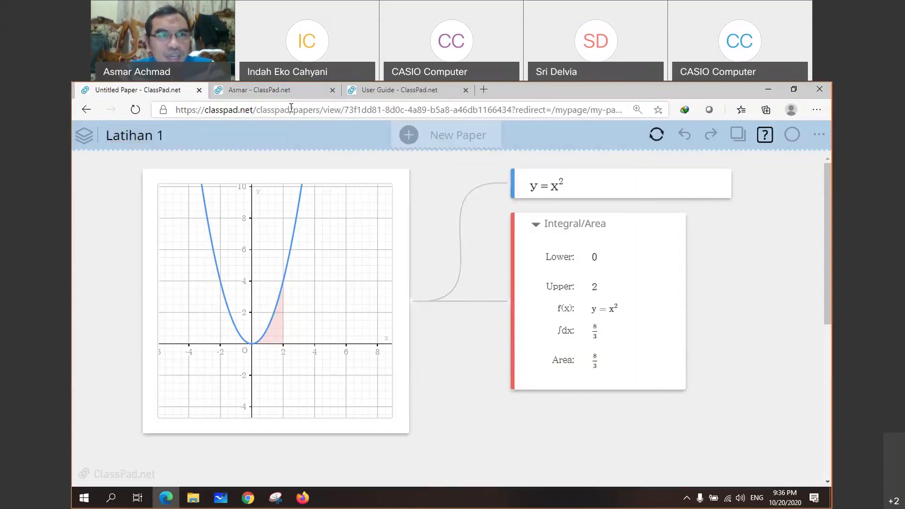
Step: Refresh the My Papers list to check the renamed paper, and return to Latihan 1
{"action": "left_click", "coordinate": [273, 89]}
{"action": "left_click", "coordinate": [135, 109]}
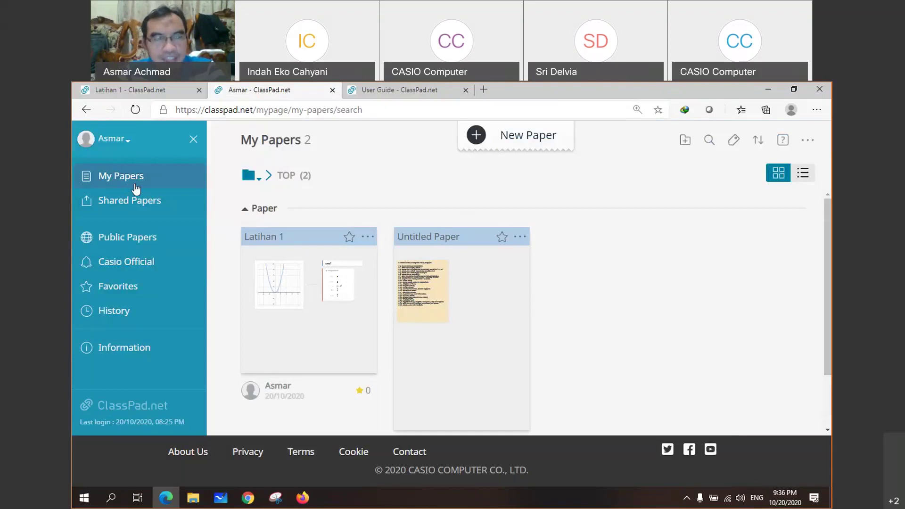
{"action": "left_click", "coordinate": [145, 91]}
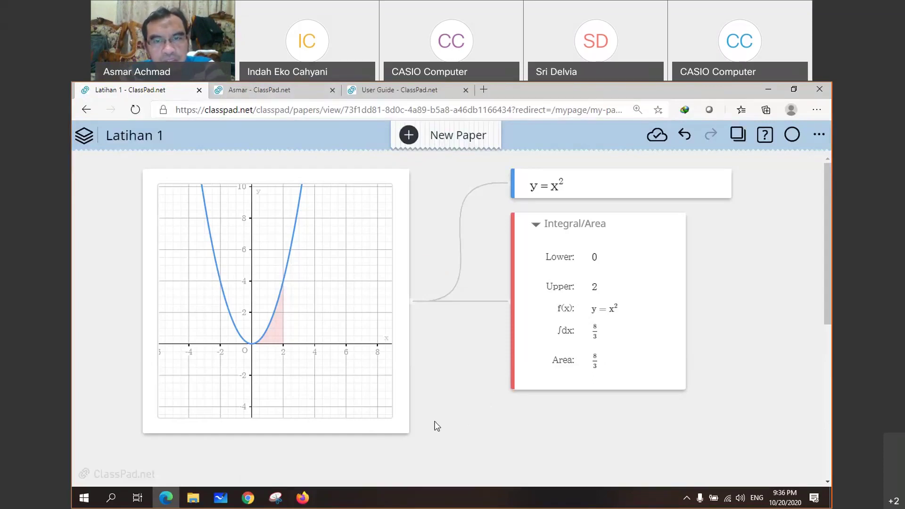
Step: Open the untitled paper with the graphing topic list from My Papers and go back to Latihan 1
{"action": "left_click", "coordinate": [220, 94]}
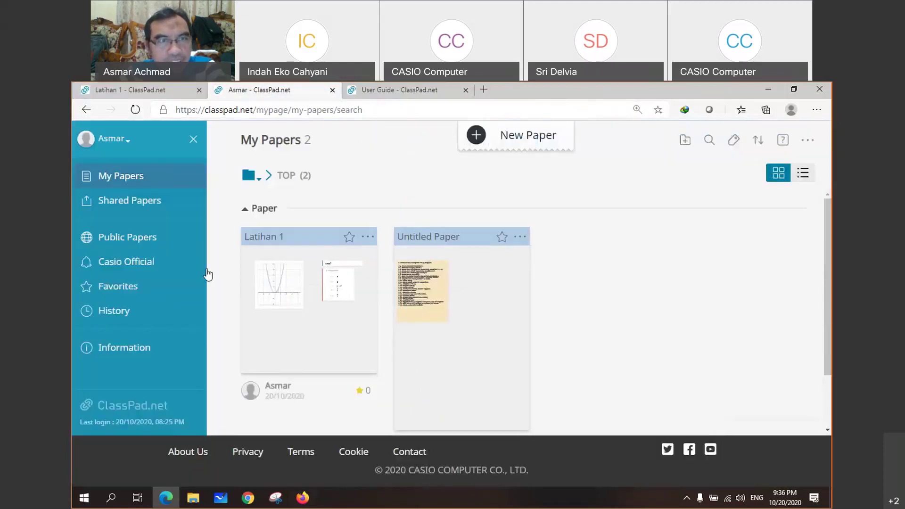
{"action": "left_click", "coordinate": [427, 309]}
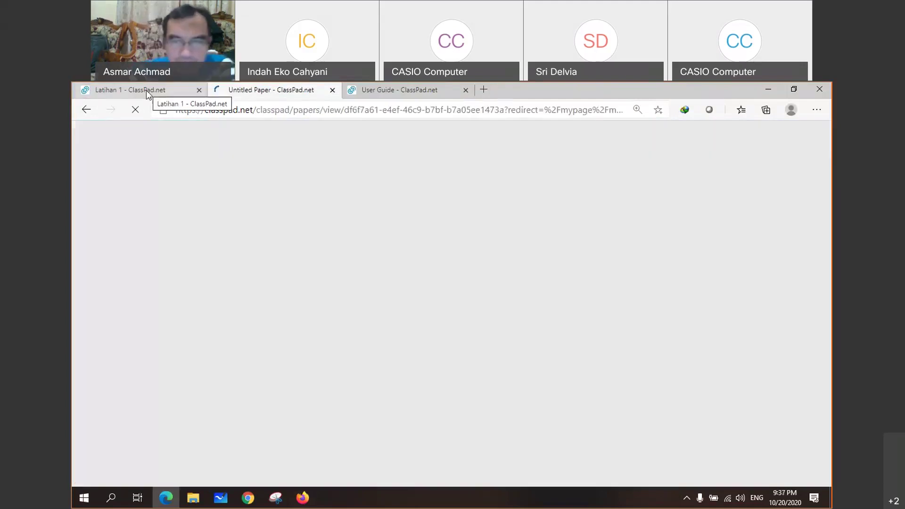
{"action": "left_click", "coordinate": [144, 90]}
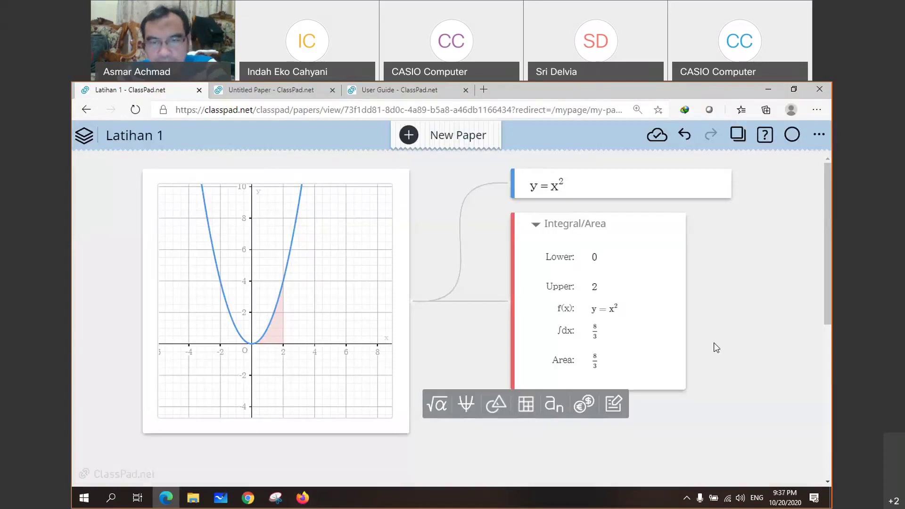
Step: Rearrange the Integral/Area note, the graph and the y = x² note, placing the function just above the integral
{"action": "left_click", "coordinate": [628, 449]}
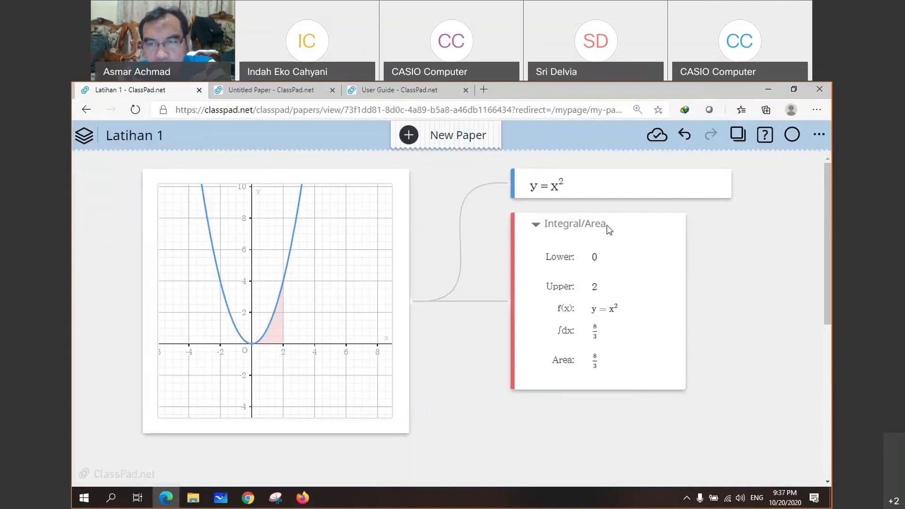
{"action": "left_click", "coordinate": [642, 225]}
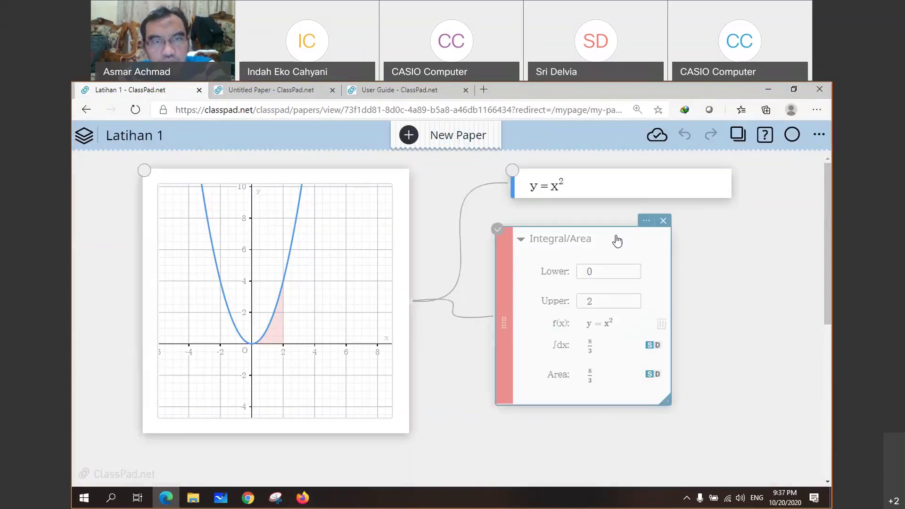
{"action": "left_click", "coordinate": [380, 176]}
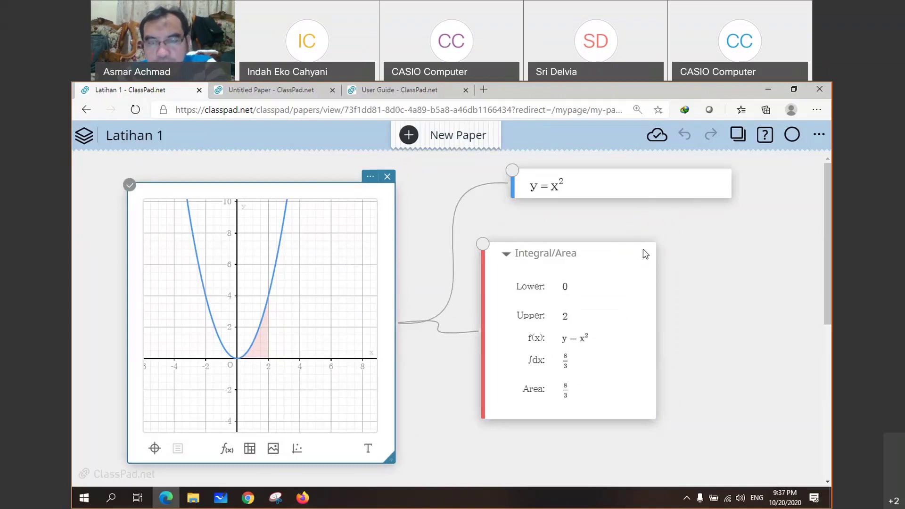
{"action": "left_click_drag", "start_coordinate": [640, 188], "coordinate": [587, 210]}
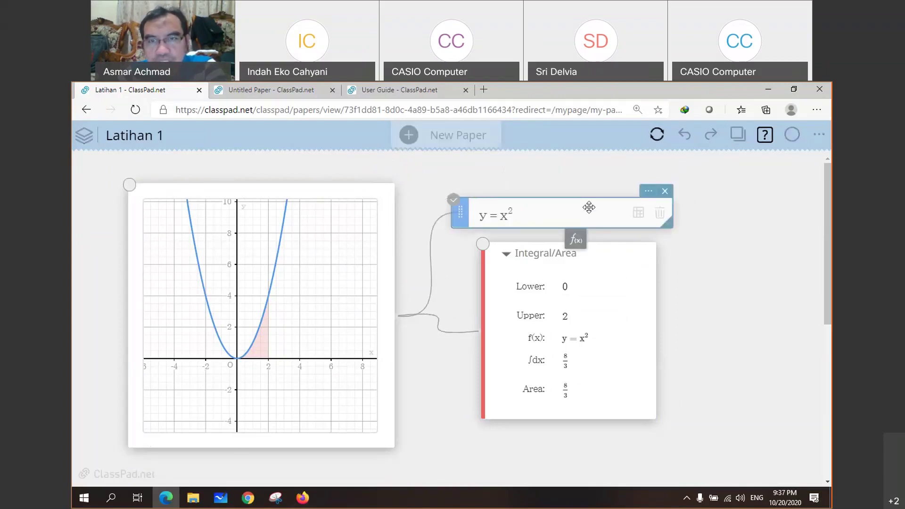
Step: Delete the y = x² and Integral/Area notes and shift the empty graph slightly
{"action": "left_click", "coordinate": [679, 193]}
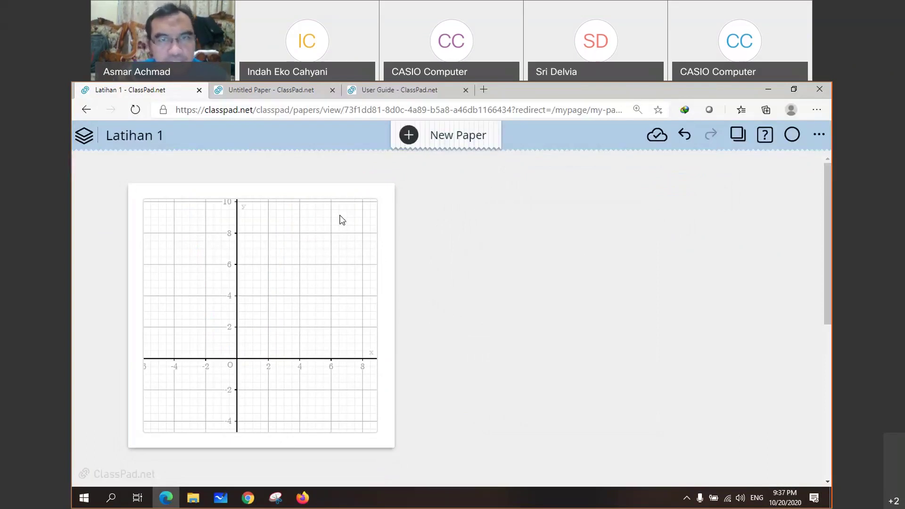
{"action": "left_click", "coordinate": [320, 236]}
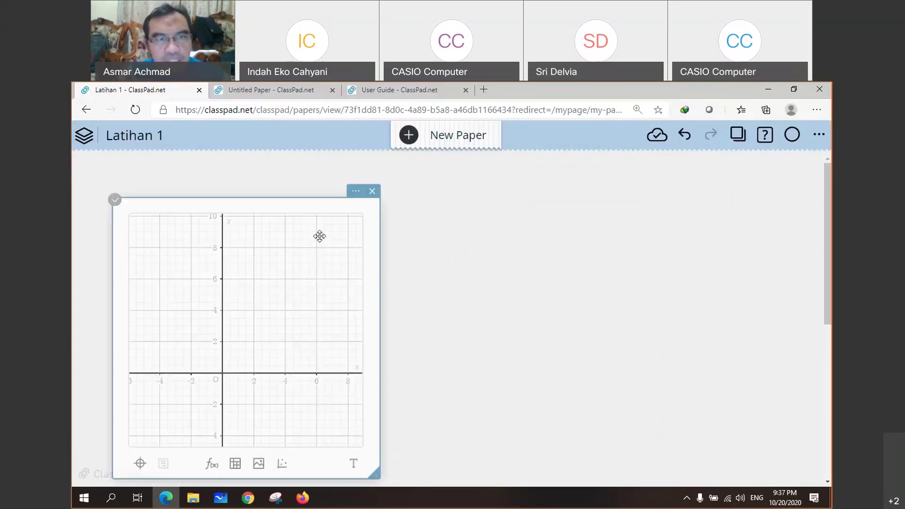
Step: Add an empty sticky note beside the graph, widen it to about twice its width and move it higher on the paper
{"action": "left_click", "coordinate": [483, 262]}
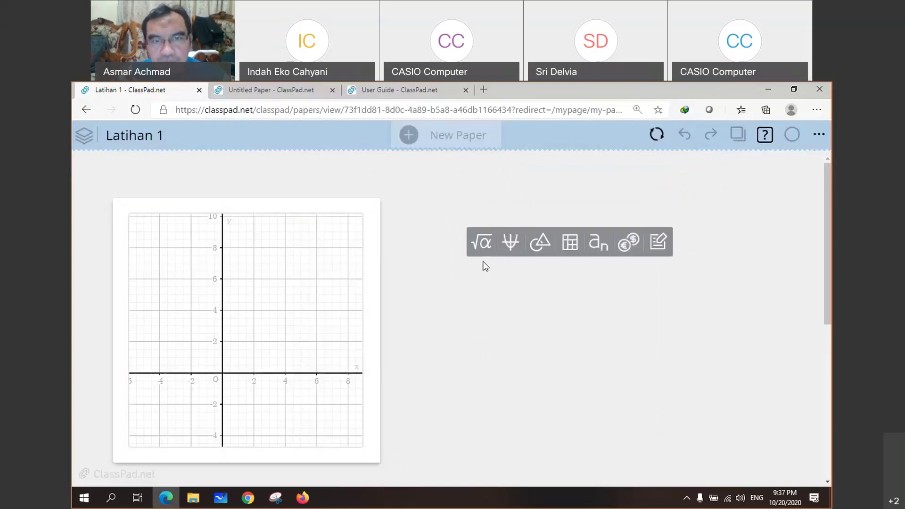
{"action": "left_click", "coordinate": [653, 252]}
{"action": "left_click_drag", "start_coordinate": [550, 404], "coordinate": [550, 345]}
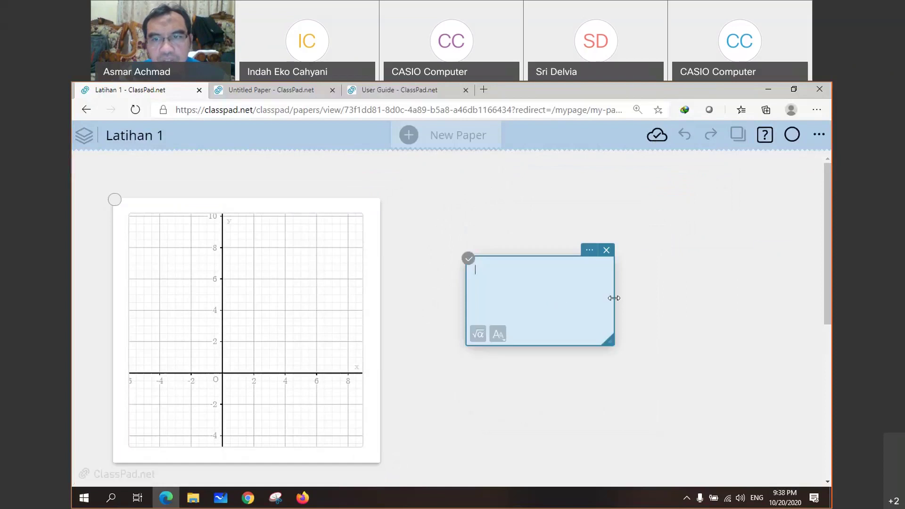
{"action": "left_click_drag", "start_coordinate": [613, 297], "coordinate": [792, 295]}
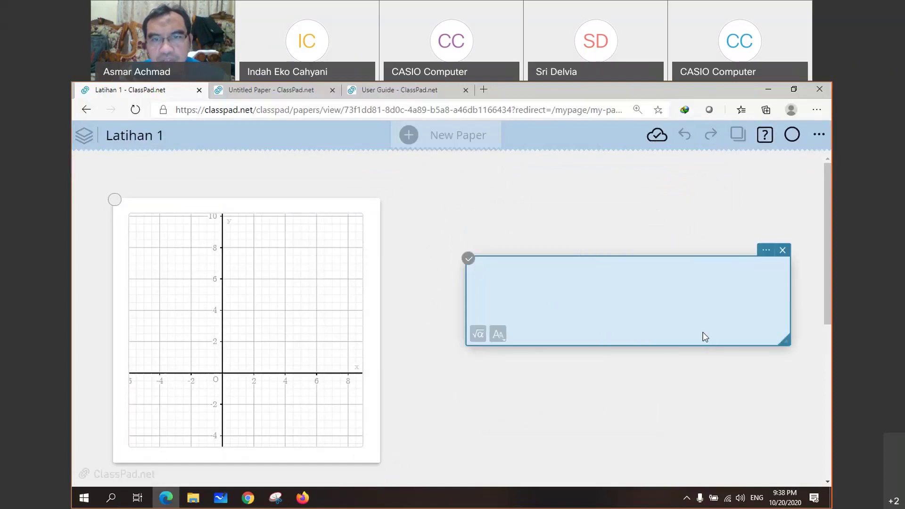
{"action": "left_click_drag", "start_coordinate": [705, 336], "coordinate": [658, 252]}
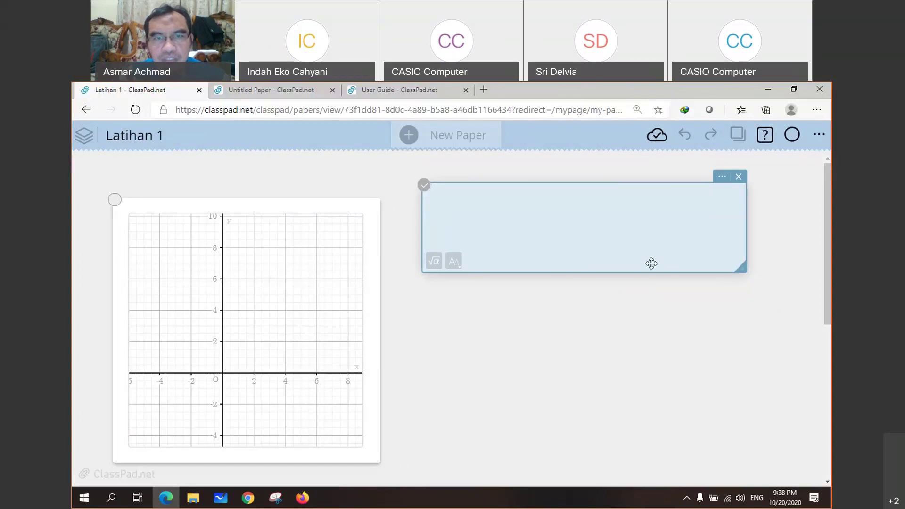
Step: Write "Amati grafik fungsi berikut." in the empty sticky note at text size 5
{"action": "left_click", "coordinate": [452, 206]}
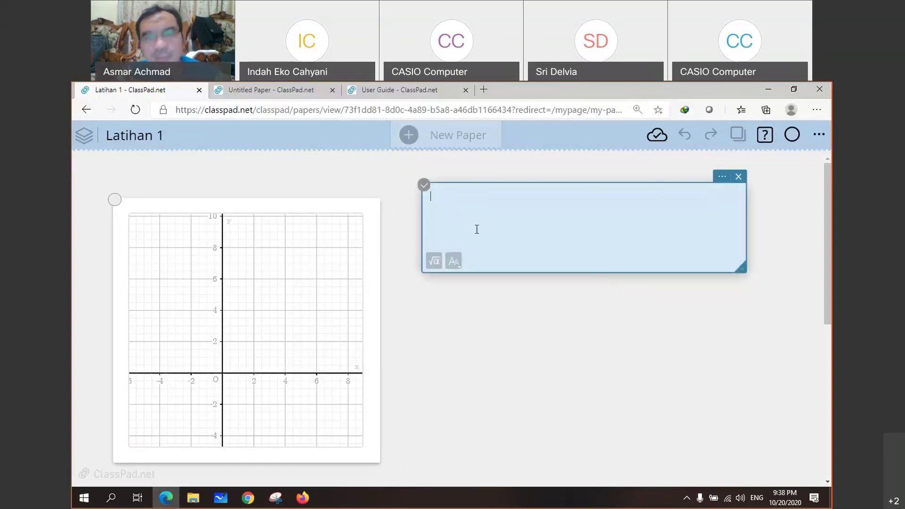
{"action": "left_click", "coordinate": [454, 261]}
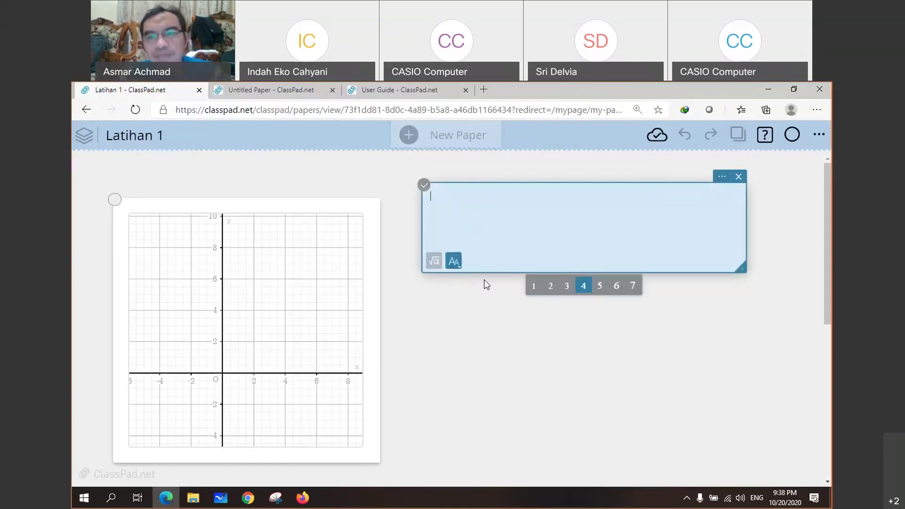
{"action": "left_click", "coordinate": [594, 290]}
{"action": "type", "text": "A"}
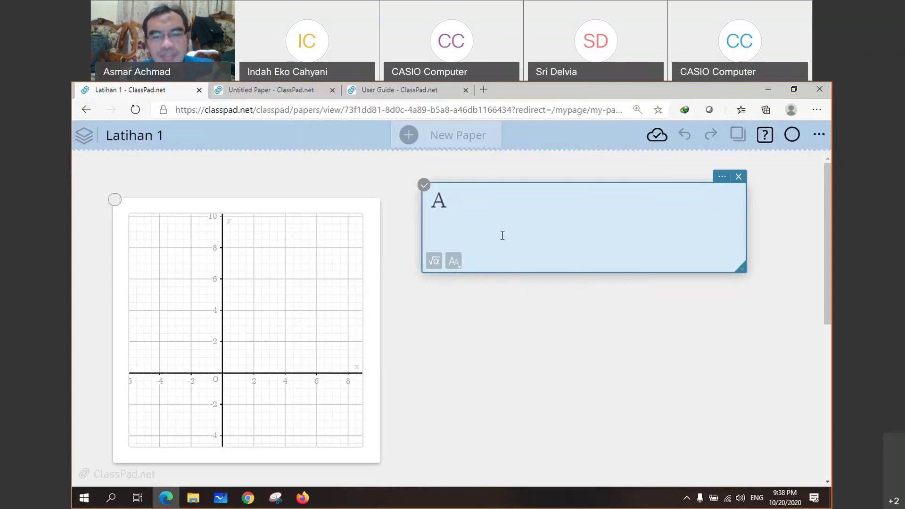
{"action": "type", "text": "matai"}
{"action": "key", "text": "BackSpace"}
{"action": "key", "text": "BackSpace"}
{"action": "type", "text": "i"}
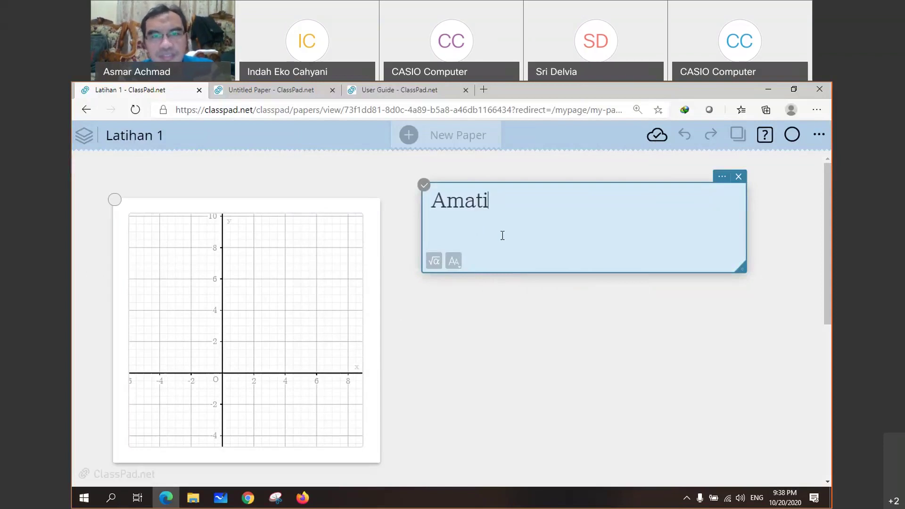
{"action": "type", "text": " grafik fungs"}
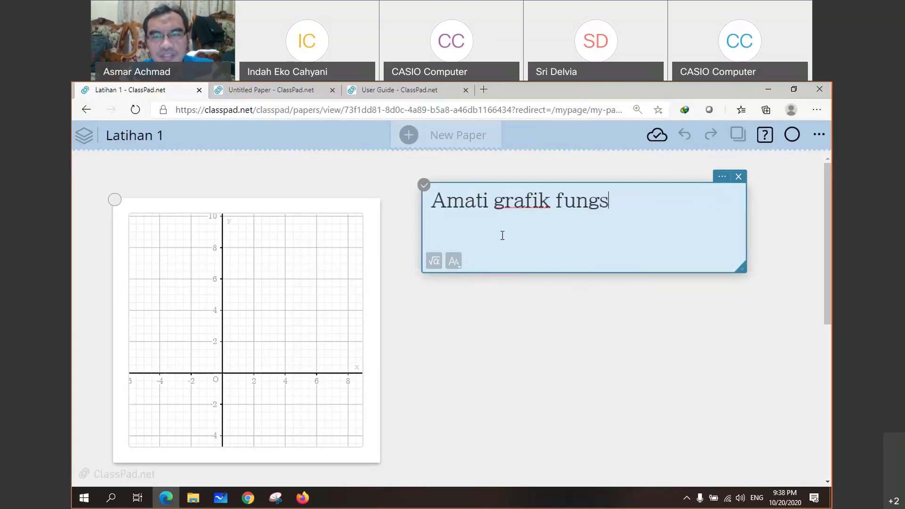
{"action": "type", "text": "i berikut."}
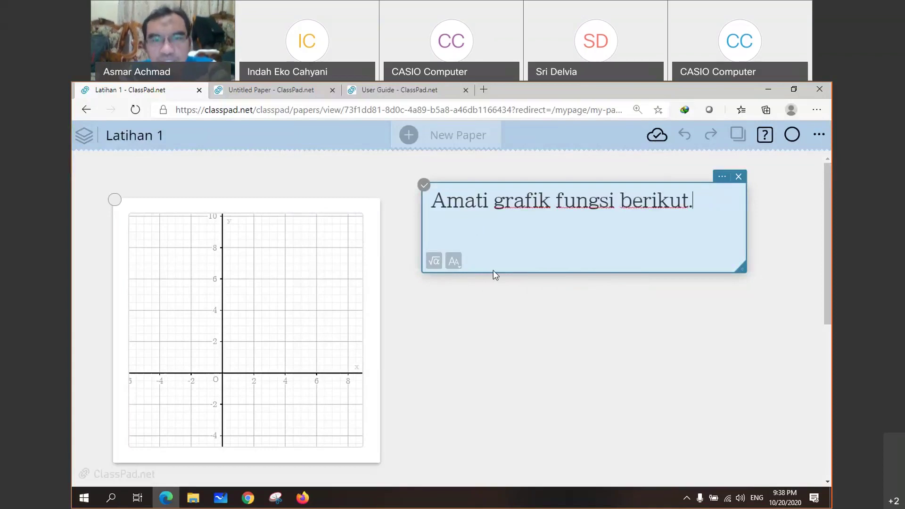
Step: Try text size 2 on the note's whole sentence and settle on size 3
{"action": "left_click", "coordinate": [454, 262]}
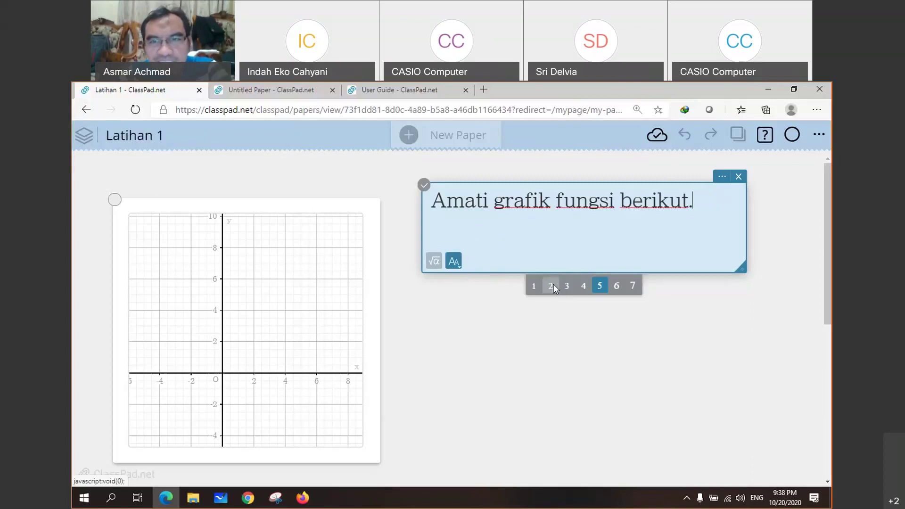
{"action": "left_click_drag", "start_coordinate": [695, 206], "coordinate": [436, 215]}
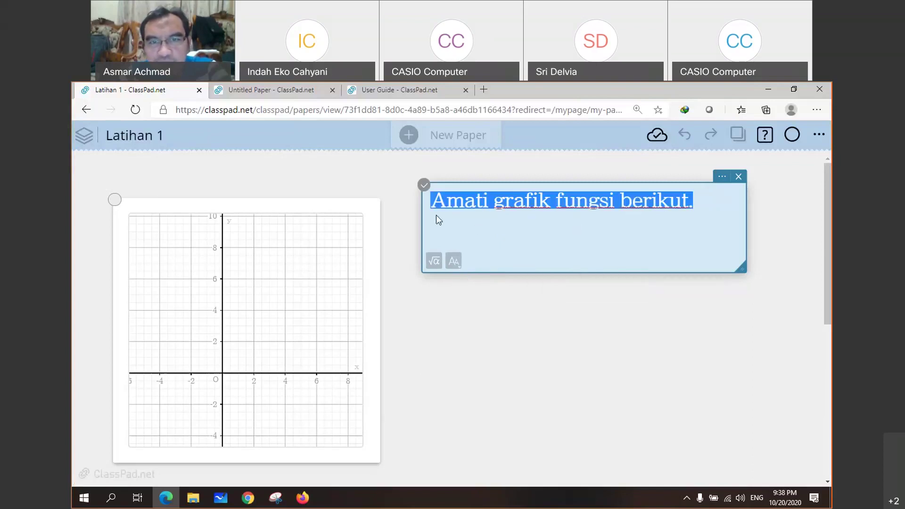
{"action": "left_click", "coordinate": [454, 263]}
{"action": "left_click", "coordinate": [549, 286]}
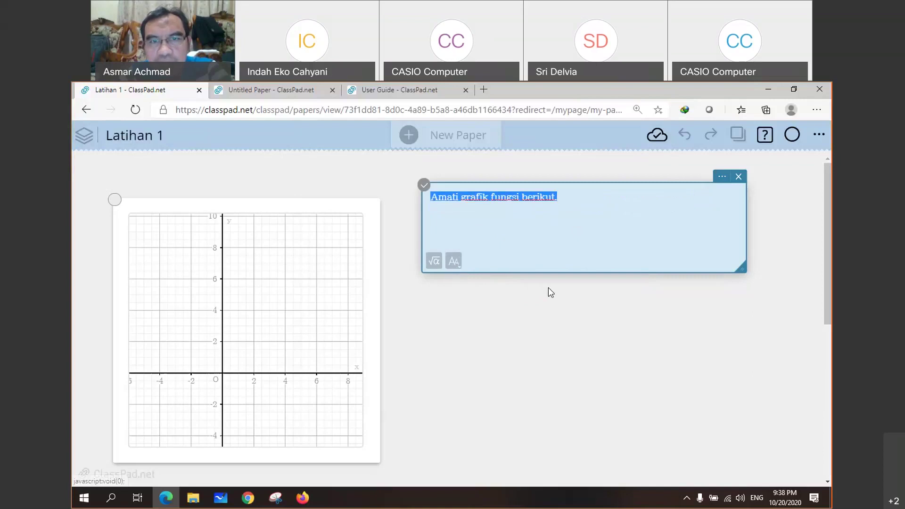
{"action": "left_click", "coordinate": [461, 268]}
{"action": "left_click", "coordinate": [567, 287]}
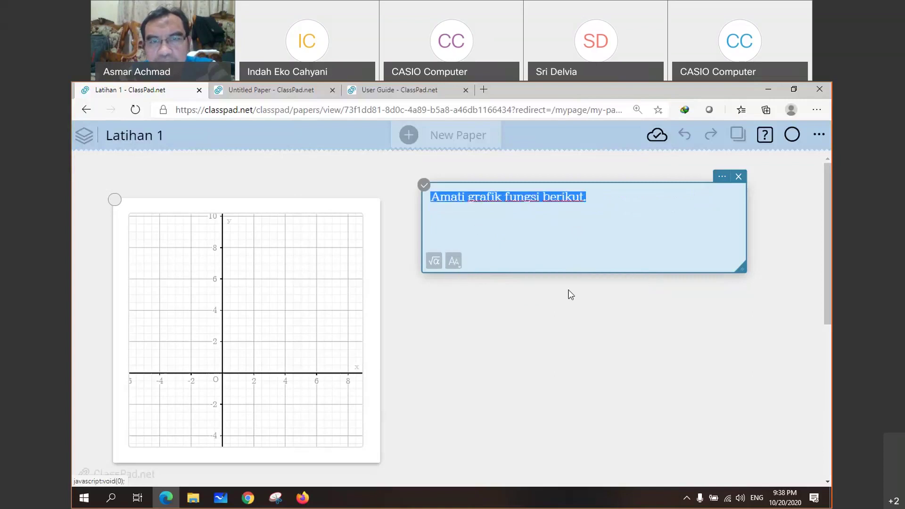
{"action": "left_click", "coordinate": [526, 301]}
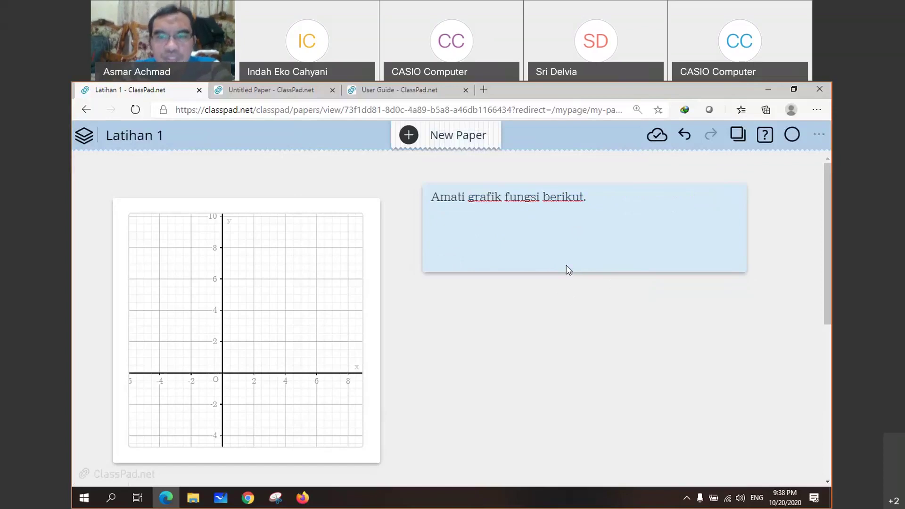
Step: Move the empty graph up slightly so its upper edge is level with the sticky note
{"action": "left_click", "coordinate": [285, 329]}
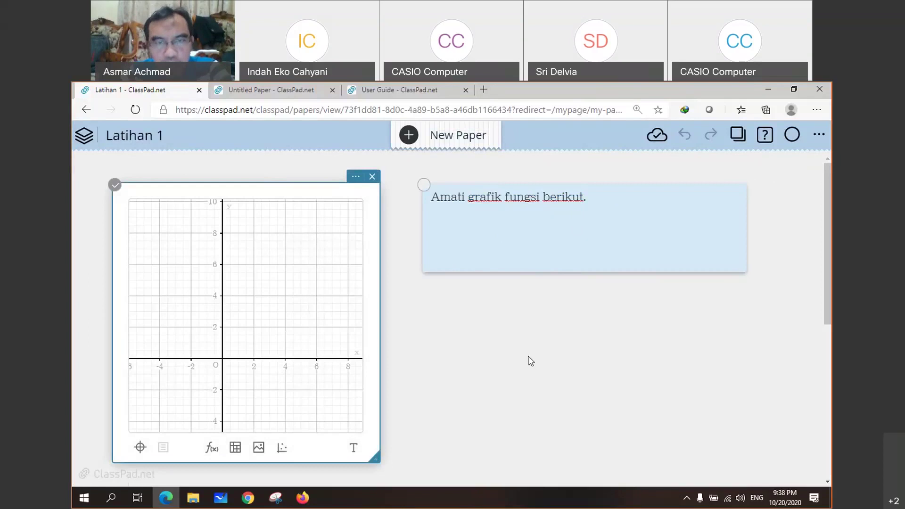
{"action": "left_click", "coordinate": [441, 399]}
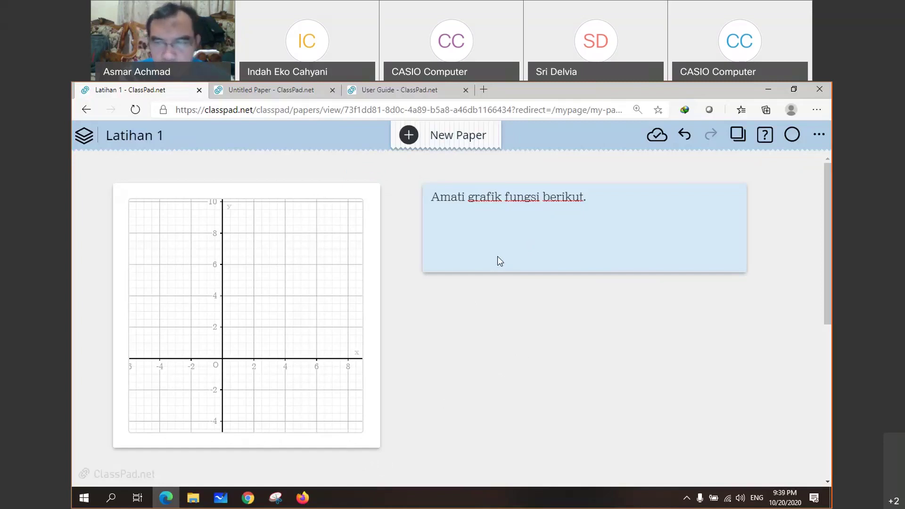
{"action": "left_click", "coordinate": [287, 411]}
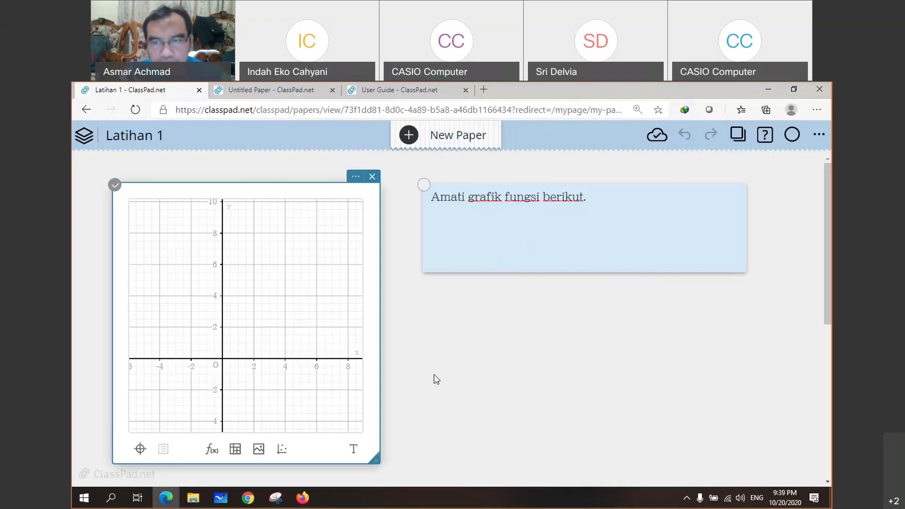
{"action": "left_click", "coordinate": [472, 318]}
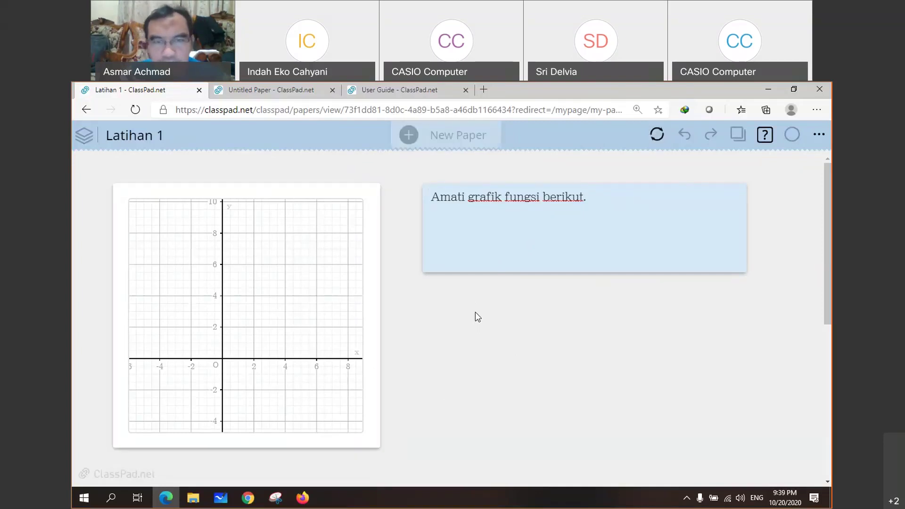
{"action": "left_click", "coordinate": [481, 301]}
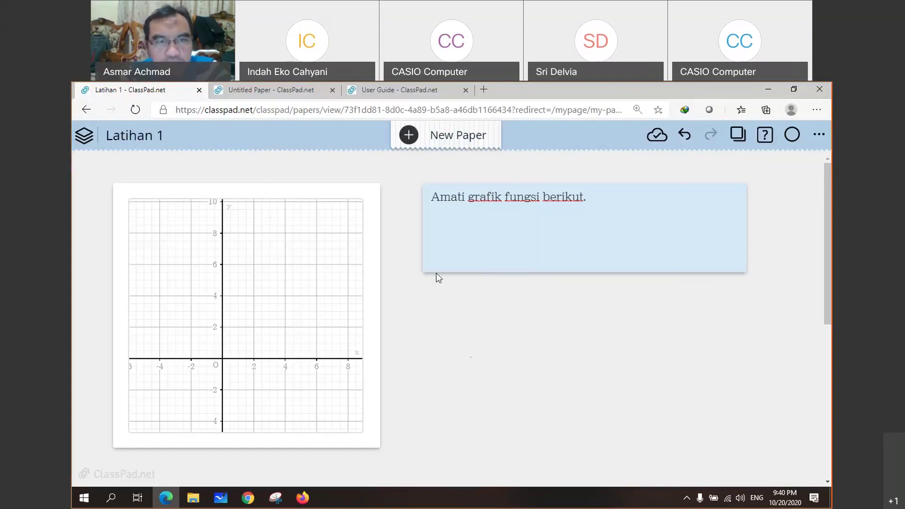
Step: Delete the sticky note containing "Amati grafik fungsi berikut."
{"action": "left_click", "coordinate": [426, 264]}
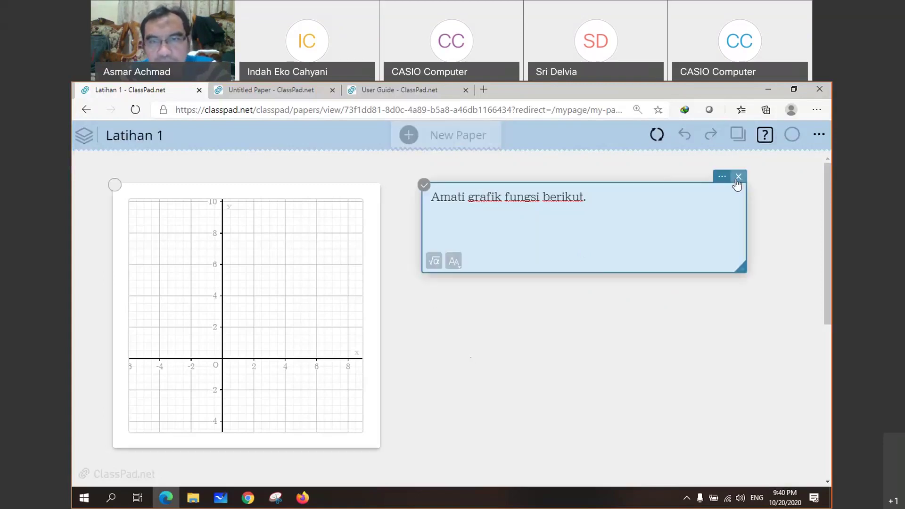
{"action": "key", "text": "Delete"}
Step: Widen the graph to about 1.7 times its width, with x running from about -3 to 22, and shift it slightly towards the paper's left edge
{"action": "left_click", "coordinate": [382, 342]}
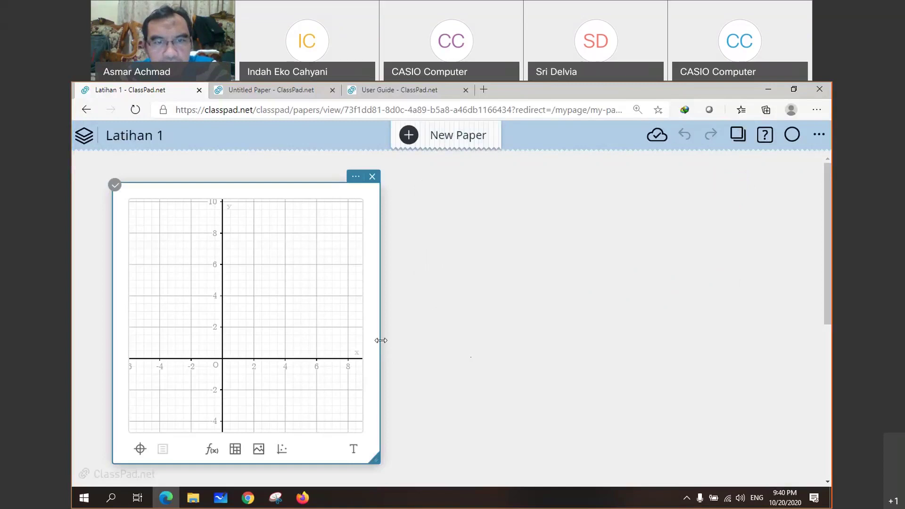
{"action": "left_click_drag", "start_coordinate": [381, 341], "coordinate": [601, 338]}
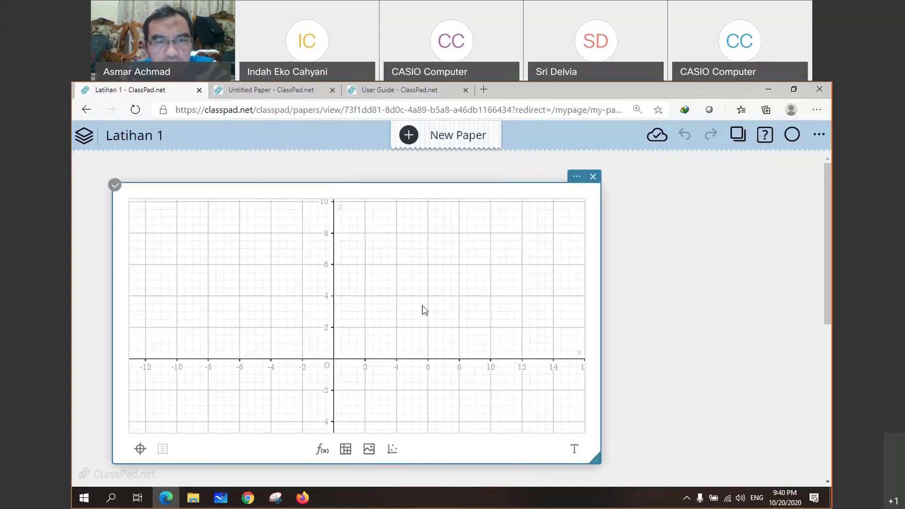
{"action": "left_click_drag", "start_coordinate": [422, 309], "coordinate": [330, 290]}
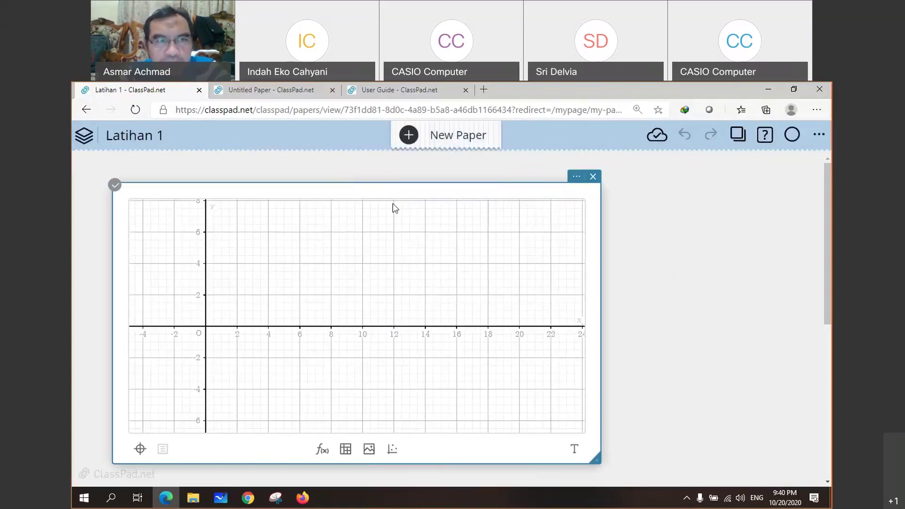
{"action": "left_click_drag", "start_coordinate": [399, 190], "coordinate": [385, 191]}
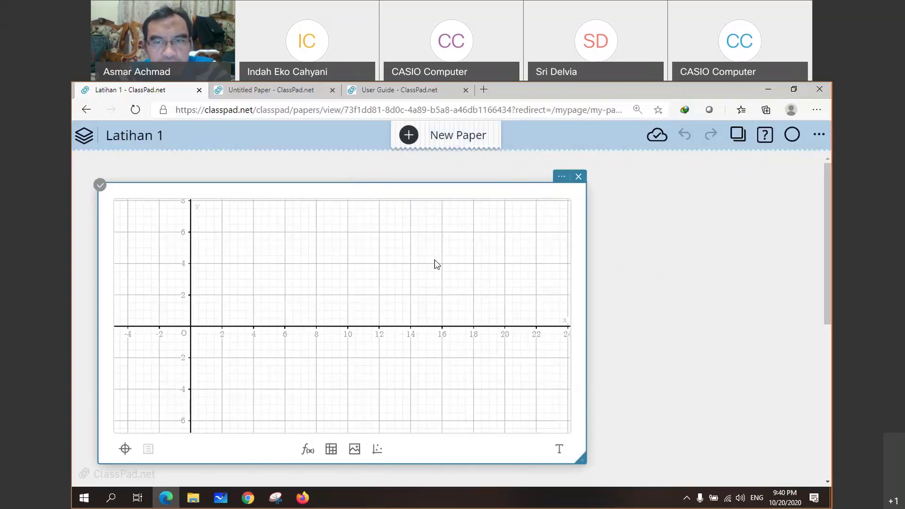
{"action": "left_click_drag", "start_coordinate": [569, 285], "coordinate": [541, 288]}
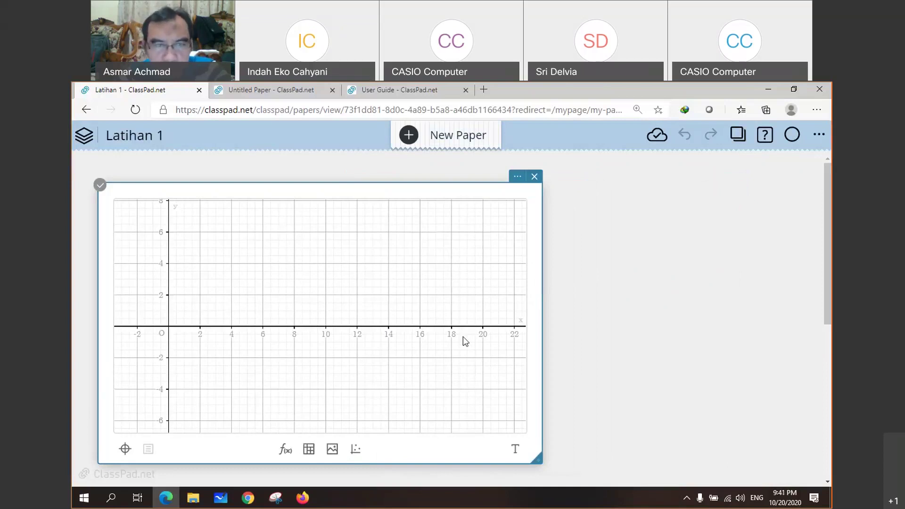
Step: Add a function note to the graph and plot y = sin(x)
{"action": "left_click", "coordinate": [285, 450]}
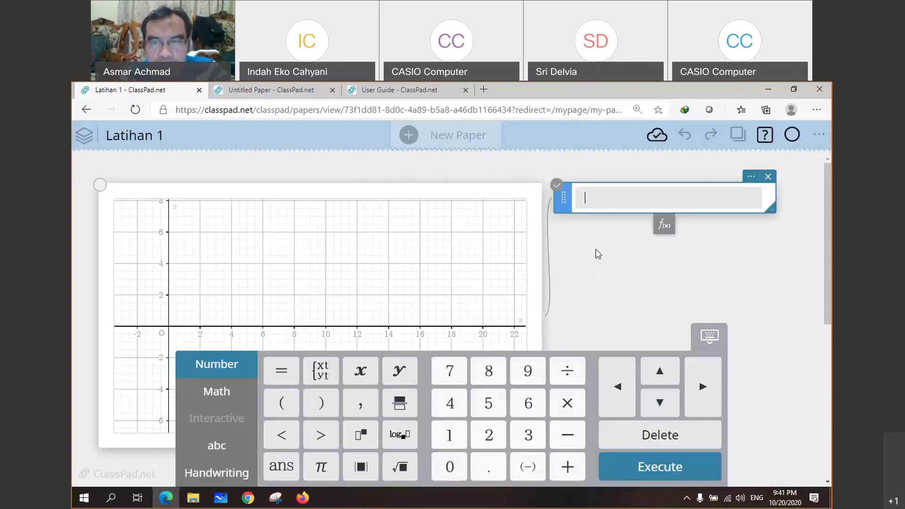
{"action": "type", "text": "y = "}
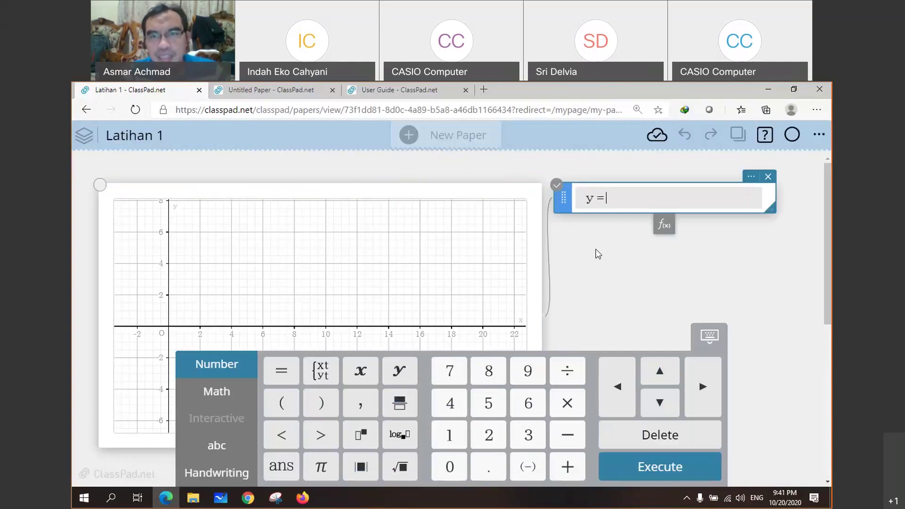
{"action": "type", "text": "sin"}
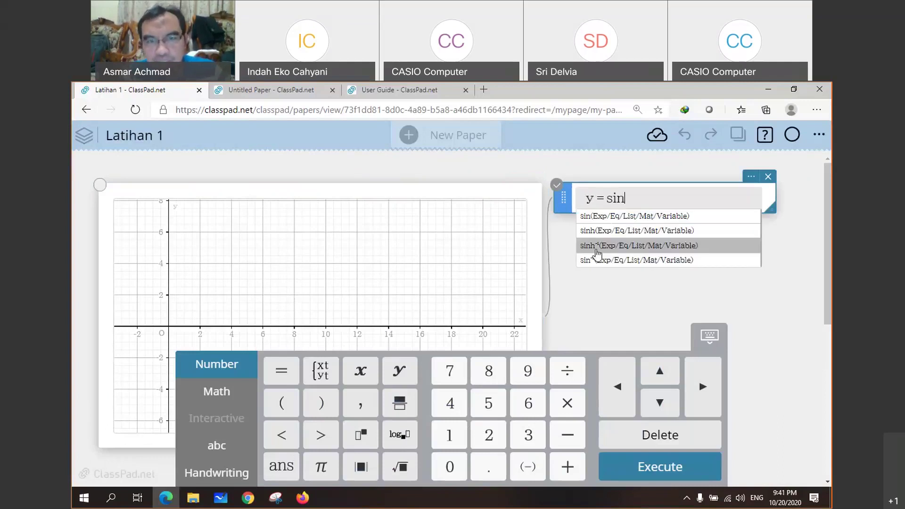
{"action": "key", "text": "BackSpace"}
{"action": "key", "text": "BackSpace"}
{"action": "key", "text": "BackSpace"}
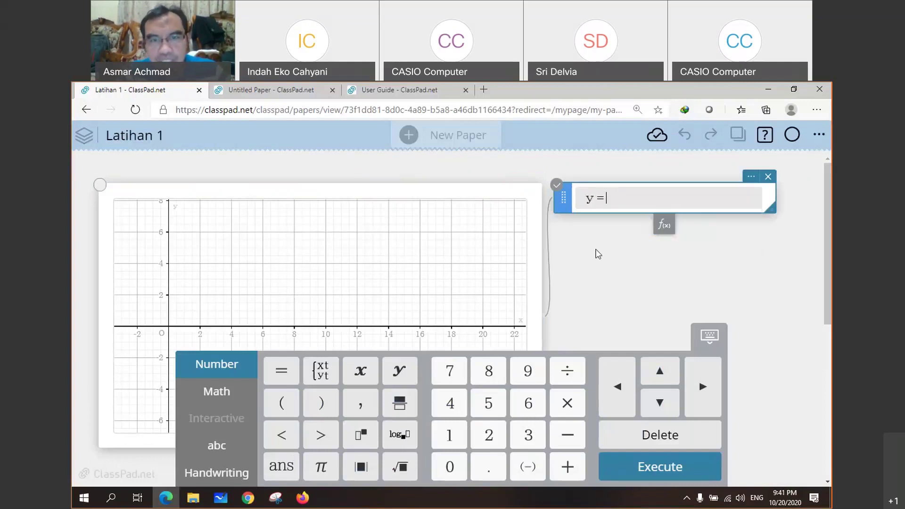
{"action": "left_click", "coordinate": [224, 399]}
{"action": "left_click", "coordinate": [449, 403]}
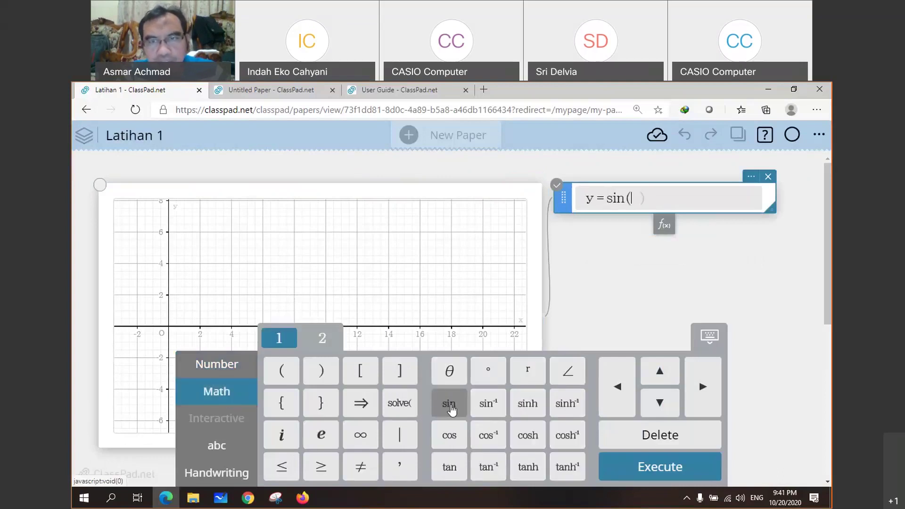
{"action": "type", "text": "x)"}
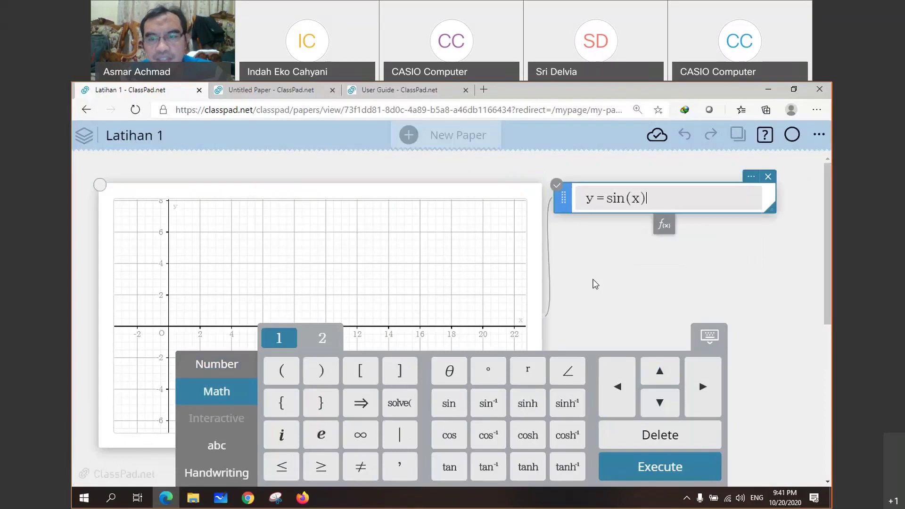
{"action": "left_click", "coordinate": [595, 284]}
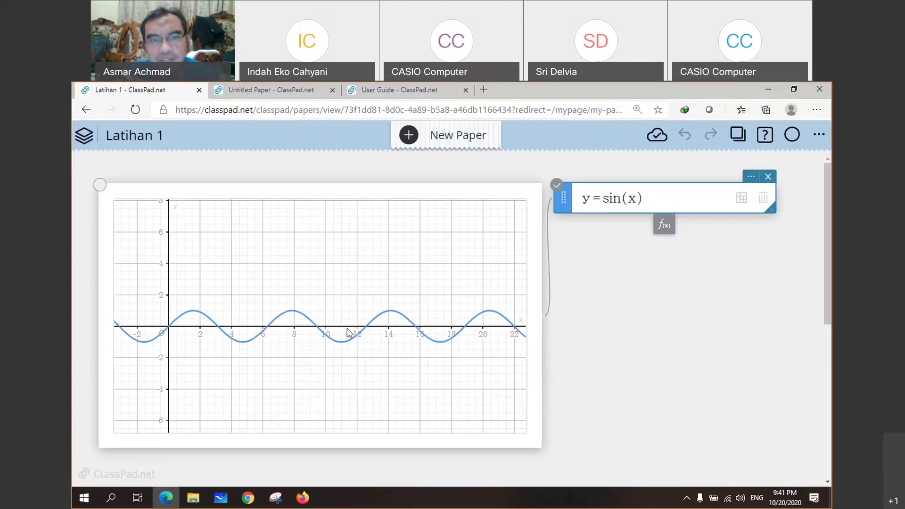
Step: Restrict the plotted y = sin(x) to the domain 0° ≤ x ≤ 360°
{"action": "left_click", "coordinate": [645, 201]}
{"action": "left_click", "coordinate": [646, 202]}
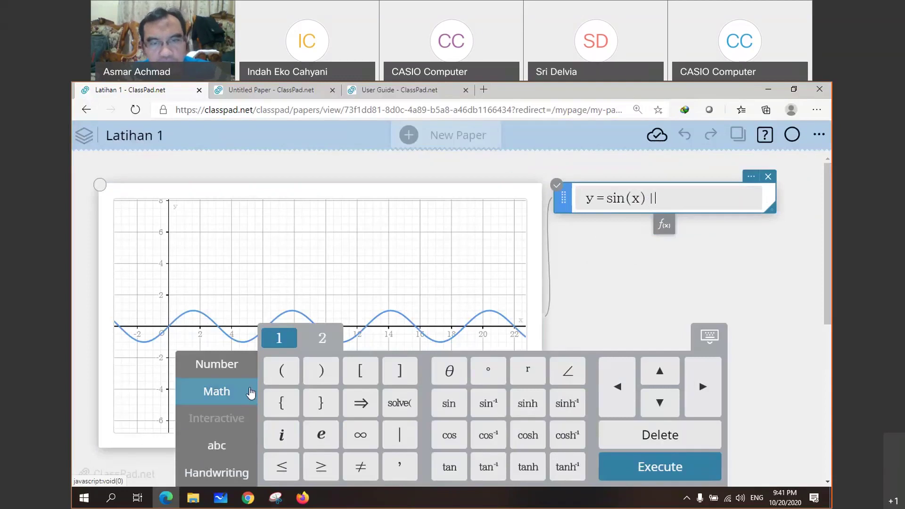
{"action": "type", "text": "| "}
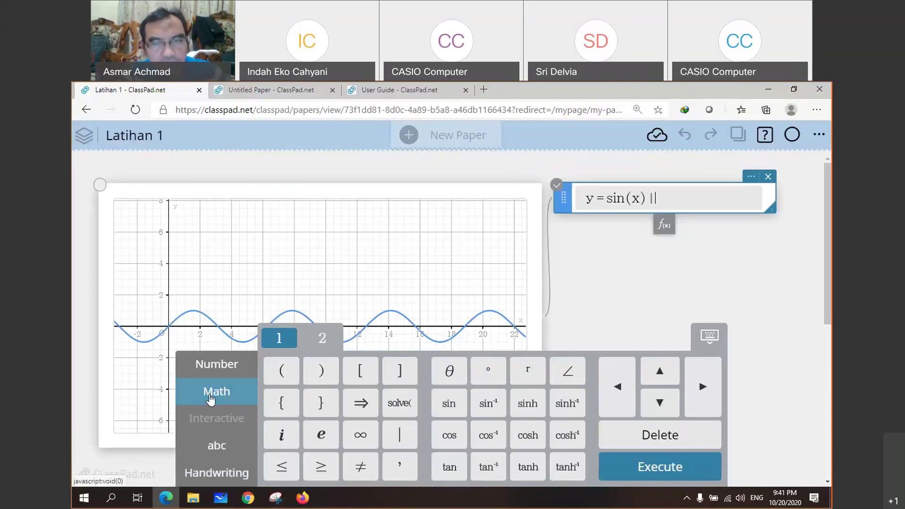
{"action": "type", "text": "0"}
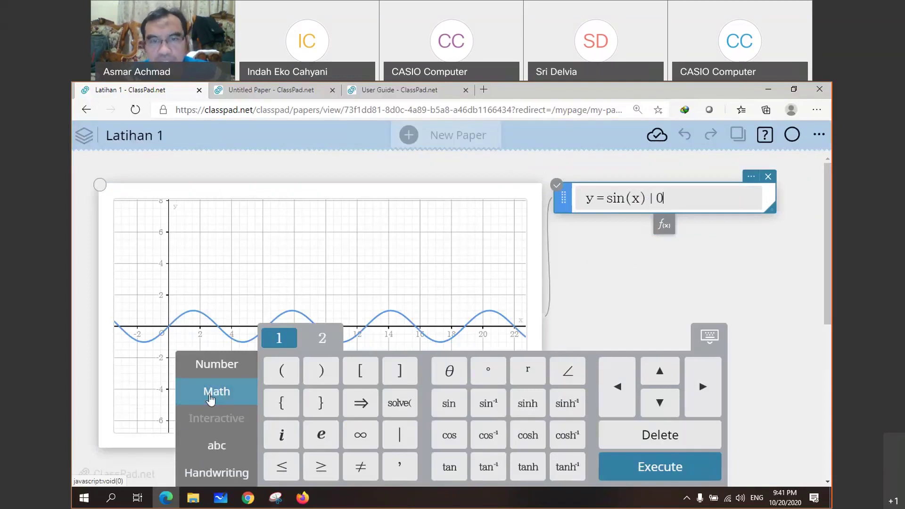
{"action": "left_click", "coordinate": [494, 377]}
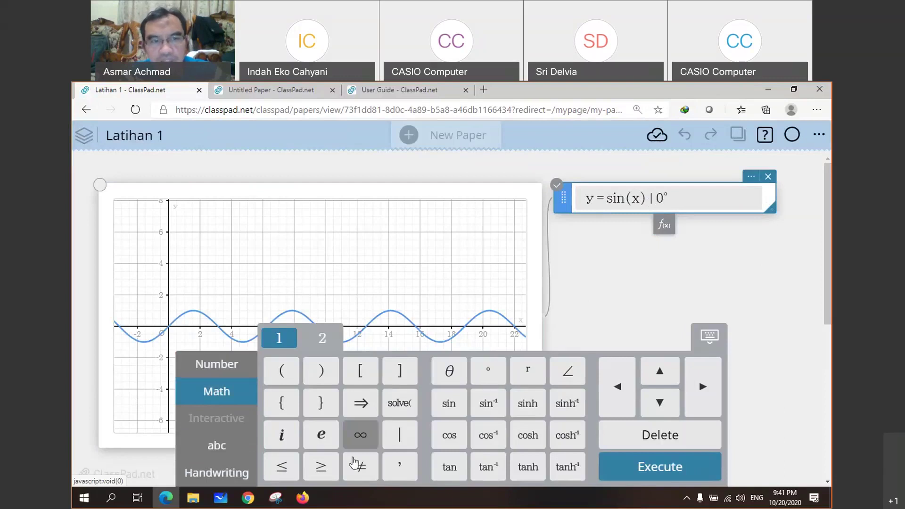
{"action": "left_click", "coordinate": [285, 467]}
{"action": "type", "text": "x"}
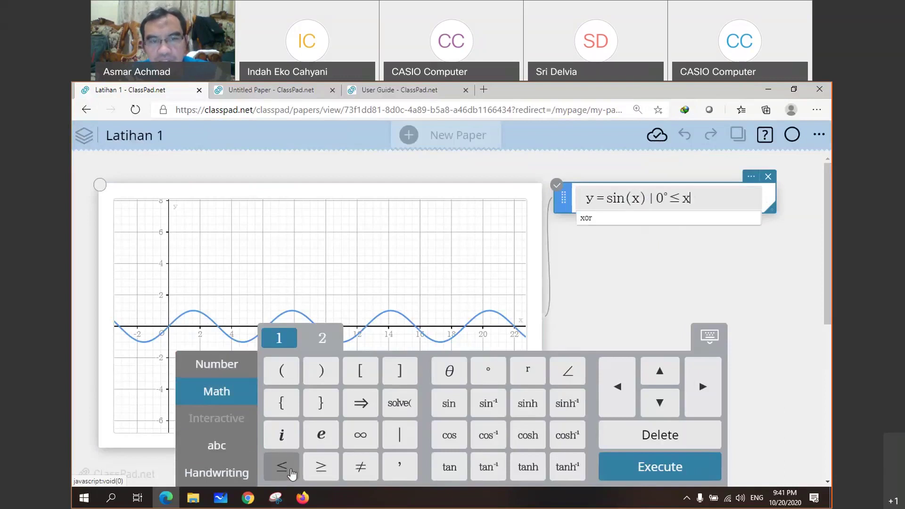
{"action": "left_click", "coordinate": [291, 472]}
{"action": "type", "text": "36"}
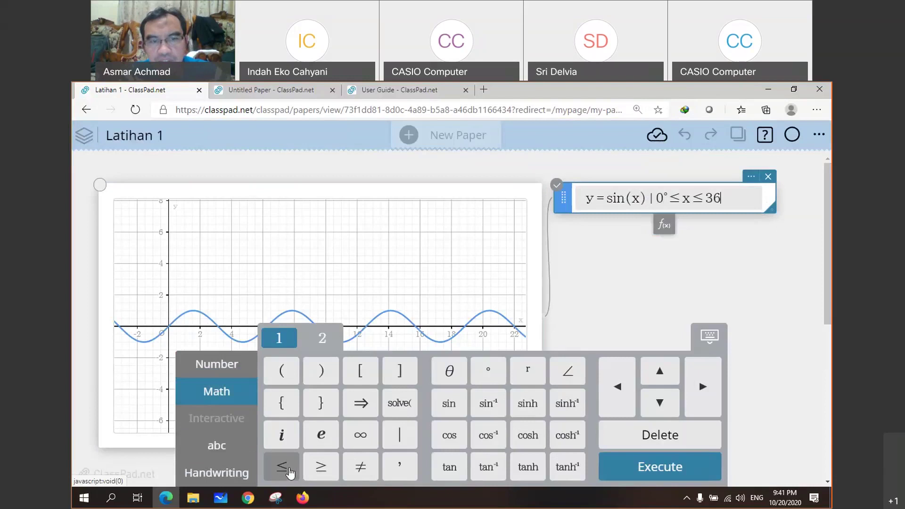
{"action": "type", "text": "0"}
{"action": "left_click", "coordinate": [483, 376]}
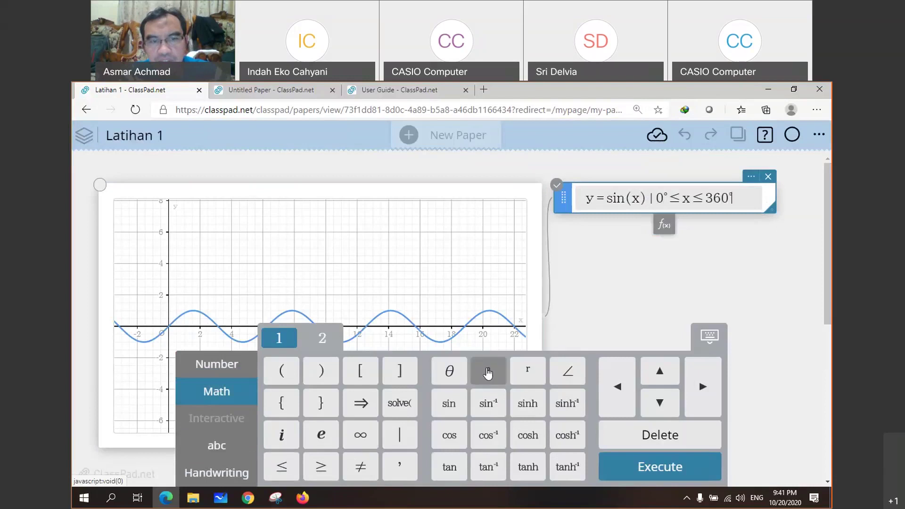
{"action": "key", "text": "Return"}
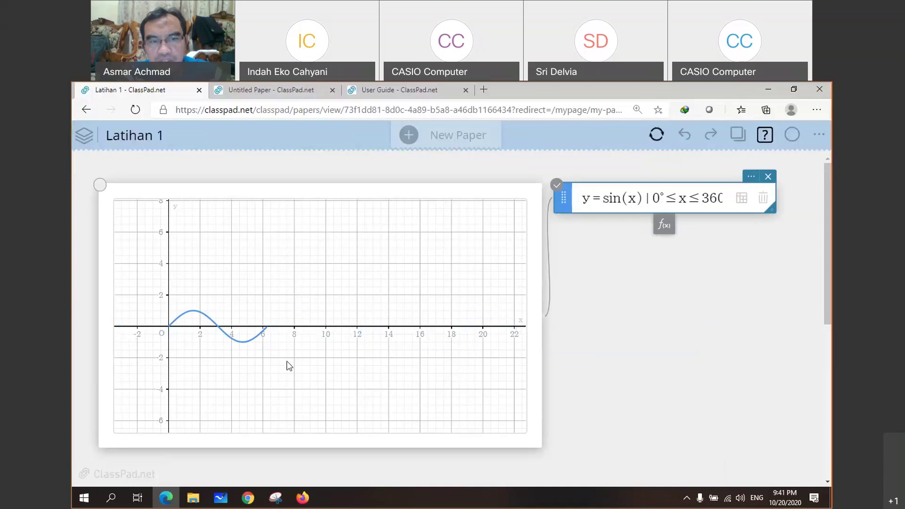
Step: Move the graph slightly towards the function note and adjust its window so x runs from about -4 to 16
{"action": "left_click", "coordinate": [282, 311]}
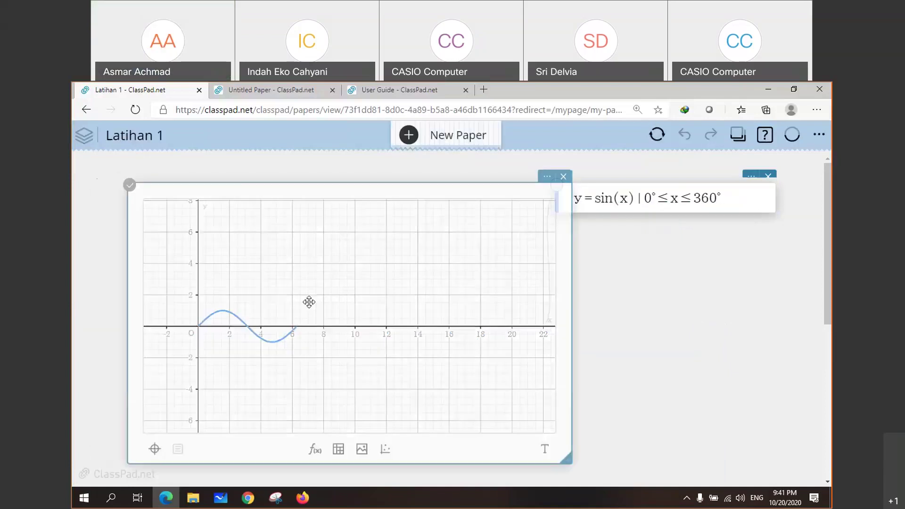
{"action": "scroll", "coordinate": [302, 328], "scroll_direction": "up", "scroll_amount": 1}
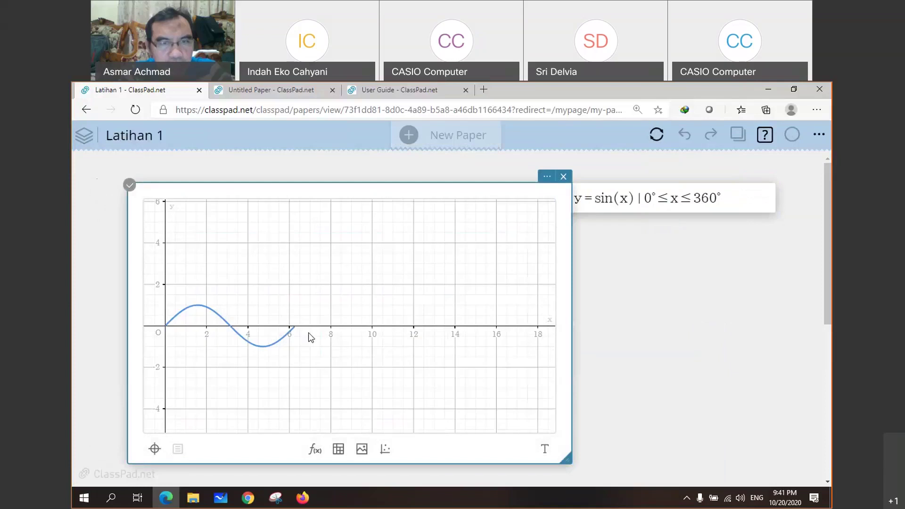
{"action": "left_click_drag", "start_coordinate": [354, 322], "coordinate": [384, 321]}
{"action": "scroll", "coordinate": [385, 321], "scroll_direction": "down", "scroll_amount": 2}
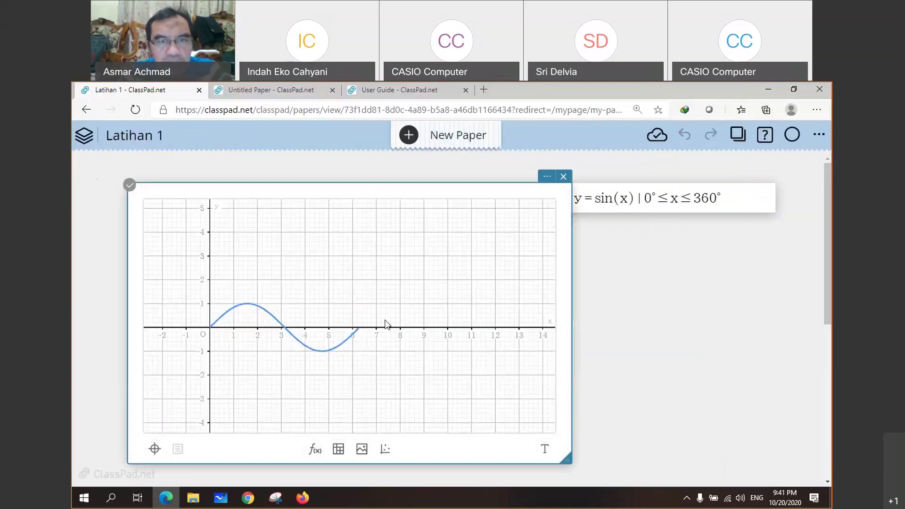
Step: Examine the graph's settings, including its coordinate display options and x and y window ranges
{"action": "left_click", "coordinate": [547, 178]}
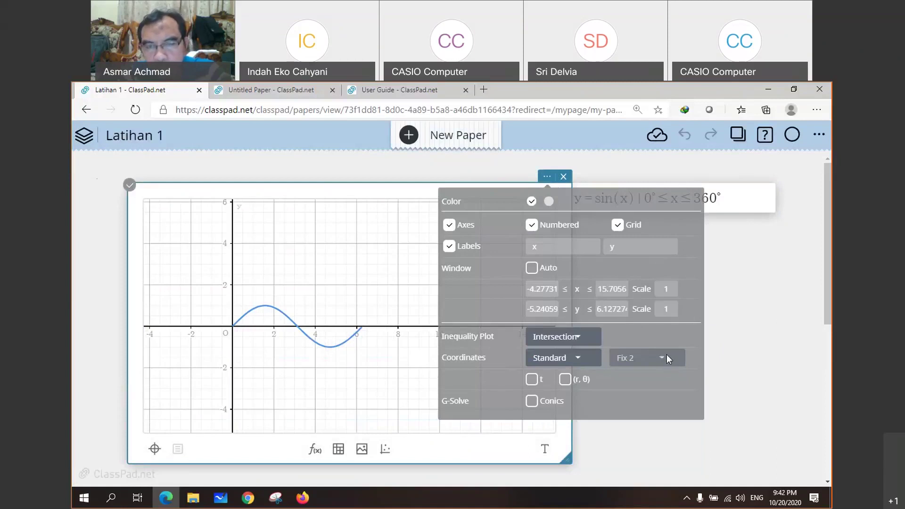
{"action": "left_click", "coordinate": [583, 359]}
{"action": "left_click", "coordinate": [607, 392]}
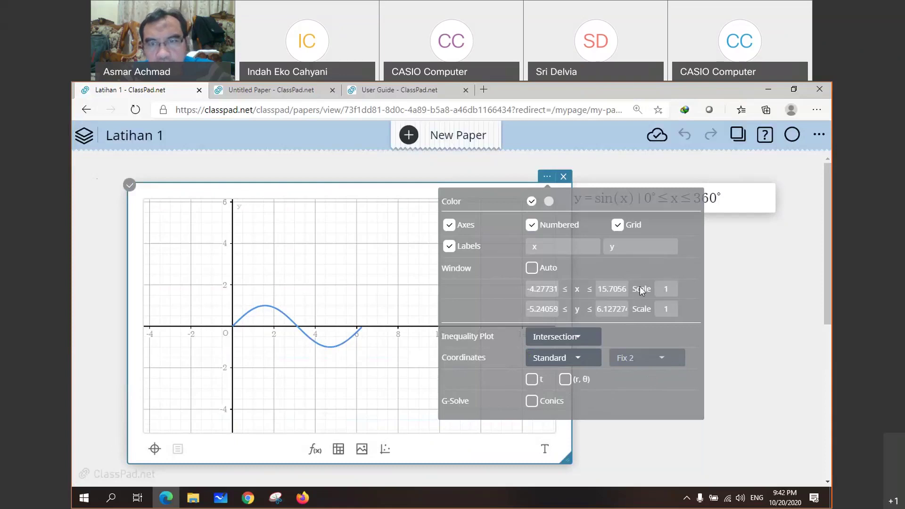
{"action": "left_click", "coordinate": [622, 291]}
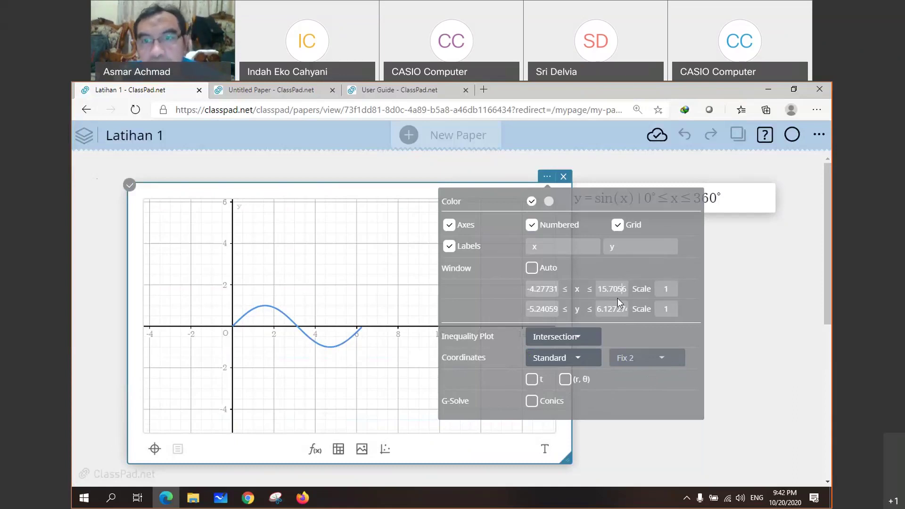
{"action": "left_click", "coordinate": [578, 191]}
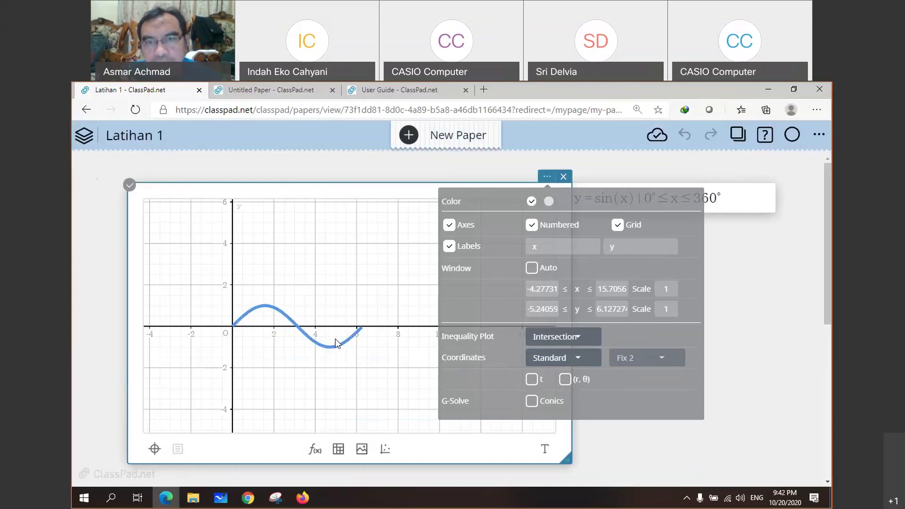
{"action": "left_click", "coordinate": [735, 240]}
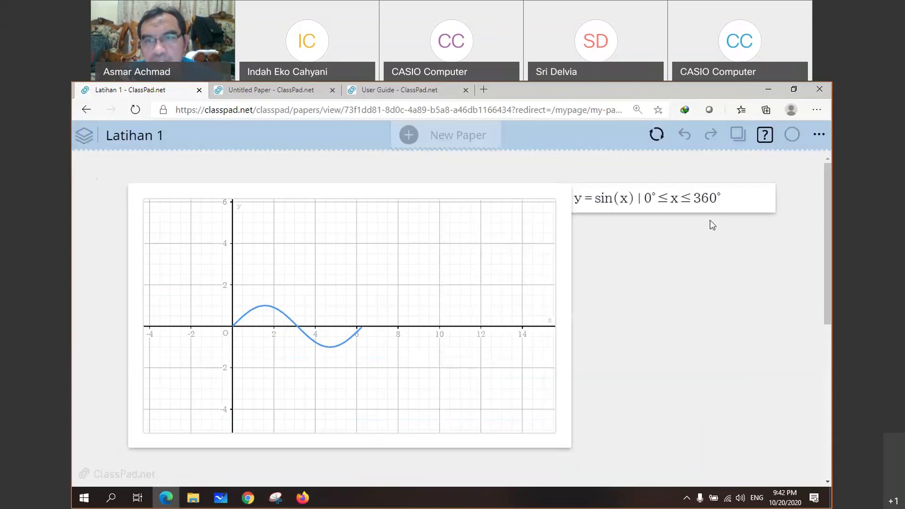
Step: Move the function note slightly down and away from the graph, and change the sine function's domain to 0 ≤ x ≤ 10
{"action": "left_click", "coordinate": [669, 198]}
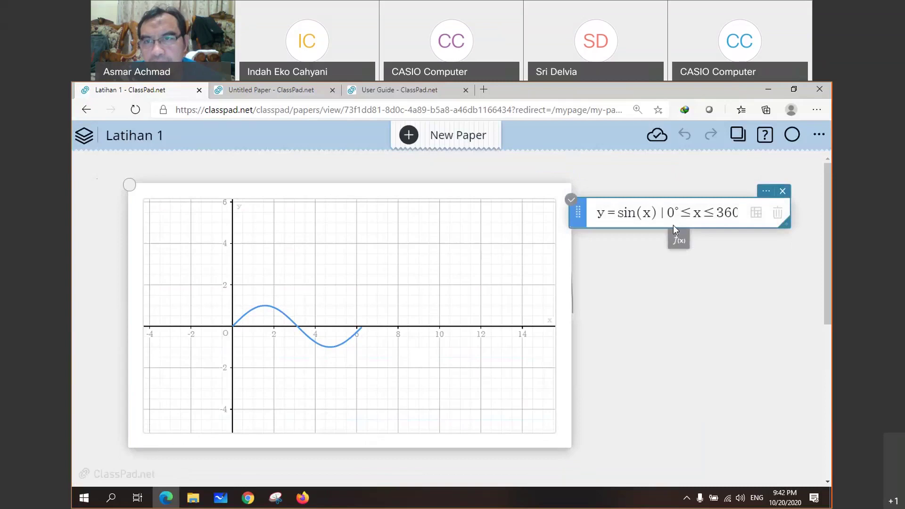
{"action": "left_click", "coordinate": [672, 216]}
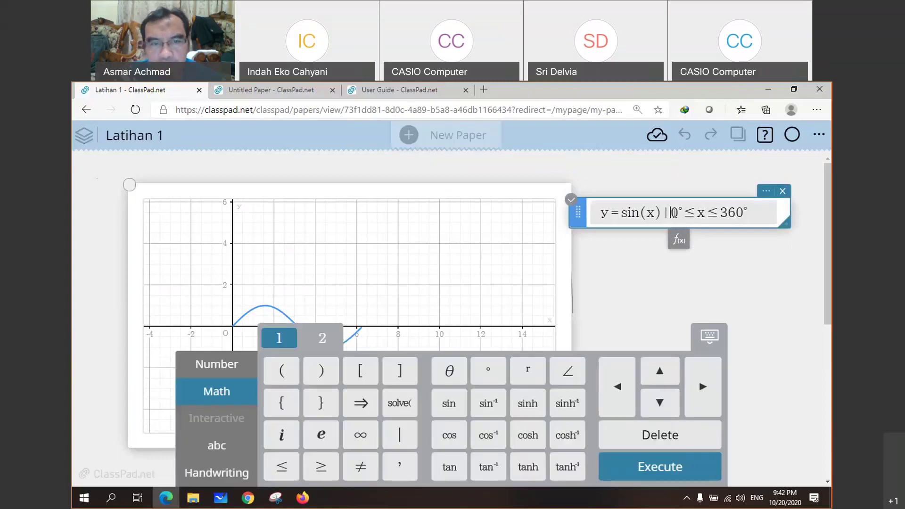
{"action": "left_click", "coordinate": [676, 214]}
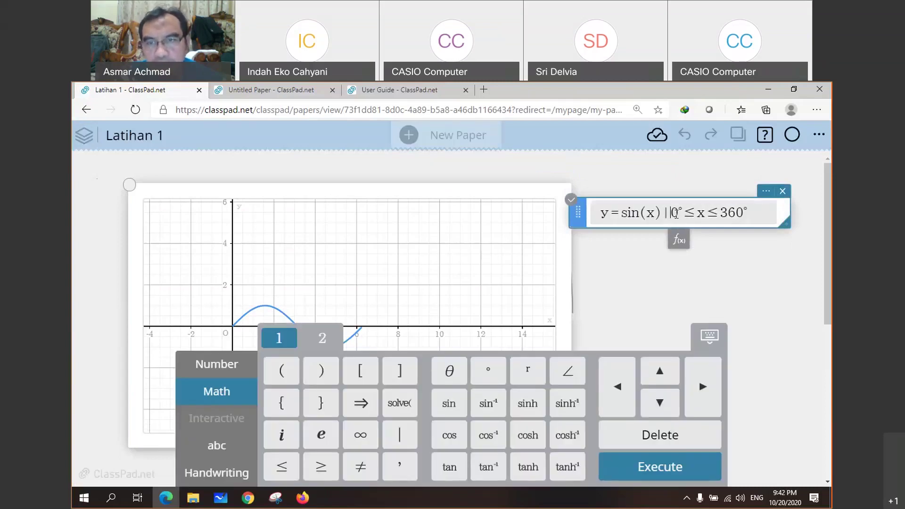
{"action": "left_click_drag", "start_coordinate": [674, 214], "coordinate": [753, 216]}
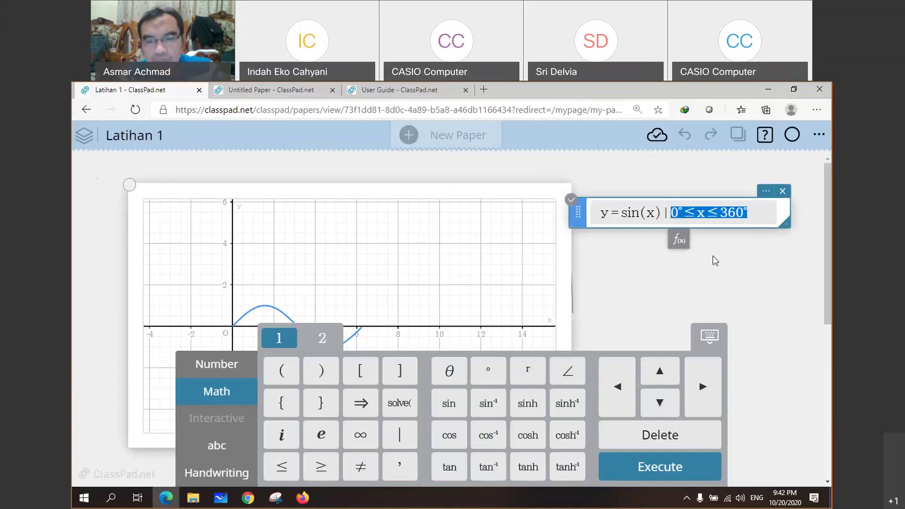
{"action": "type", "text": "0"}
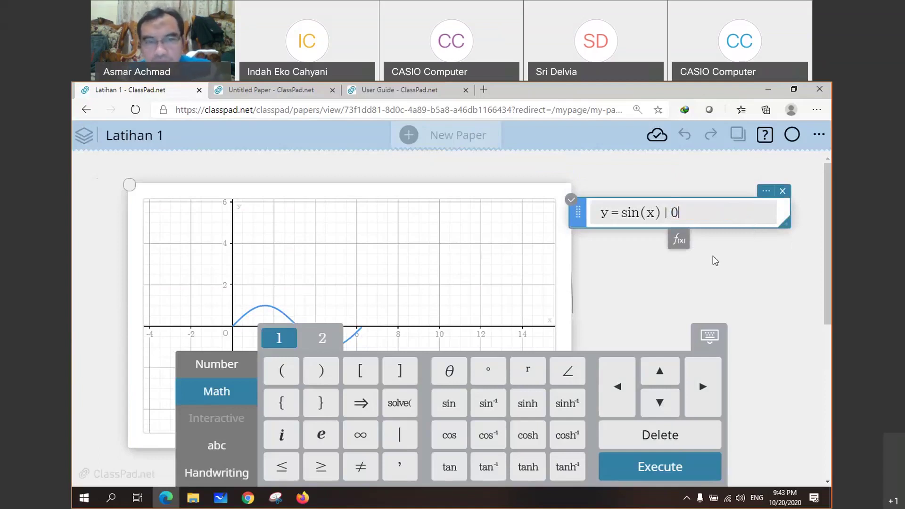
{"action": "left_click", "coordinate": [284, 469]}
{"action": "type", "text": "x"}
{"action": "left_click", "coordinate": [284, 469]}
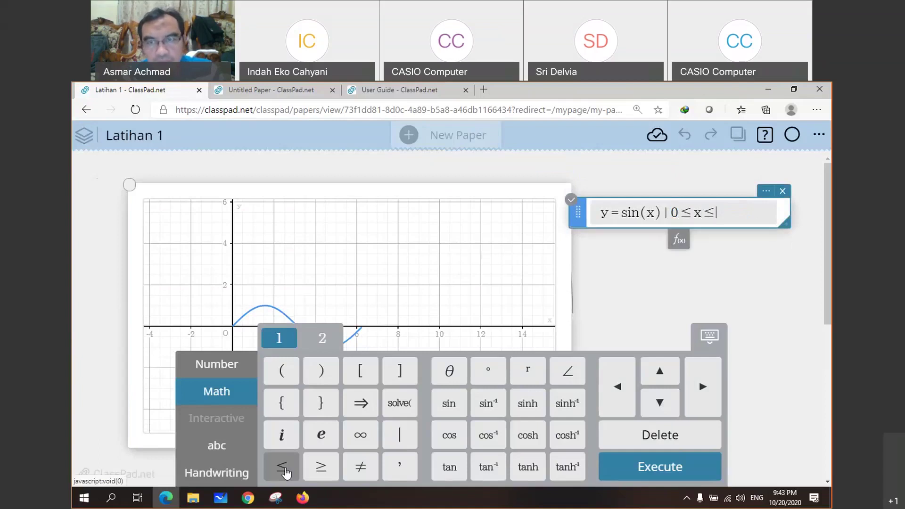
{"action": "type", "text": "10"}
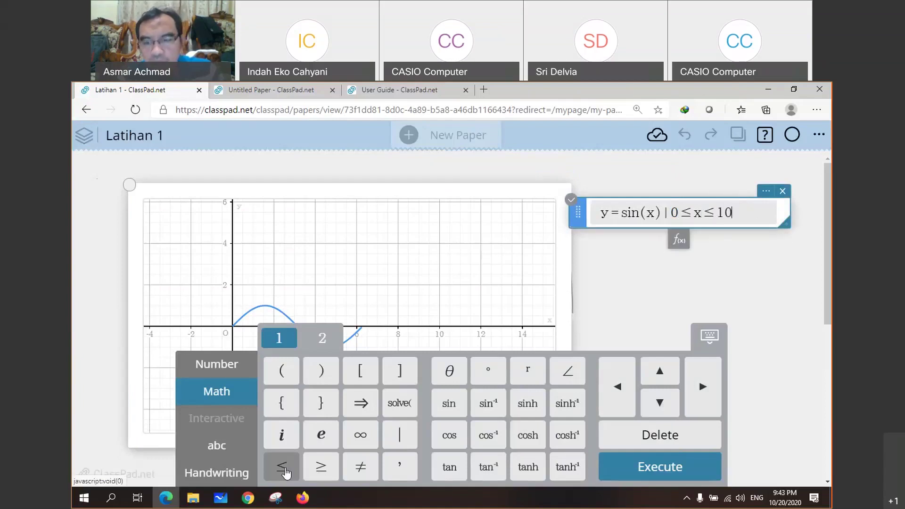
{"action": "key", "text": "Return"}
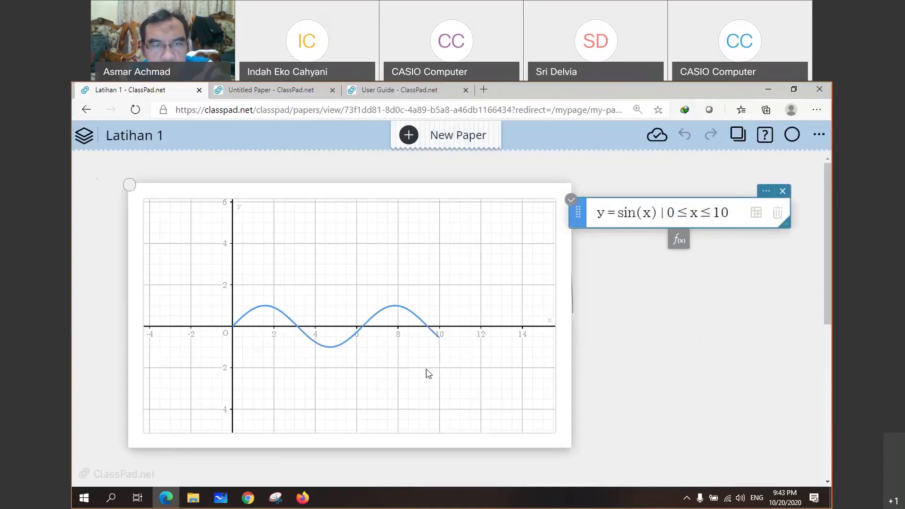
Step: Add a second function line to the note and plot y = 2sin(x)
{"action": "left_click", "coordinate": [679, 241]}
{"action": "type", "text": "y=2"}
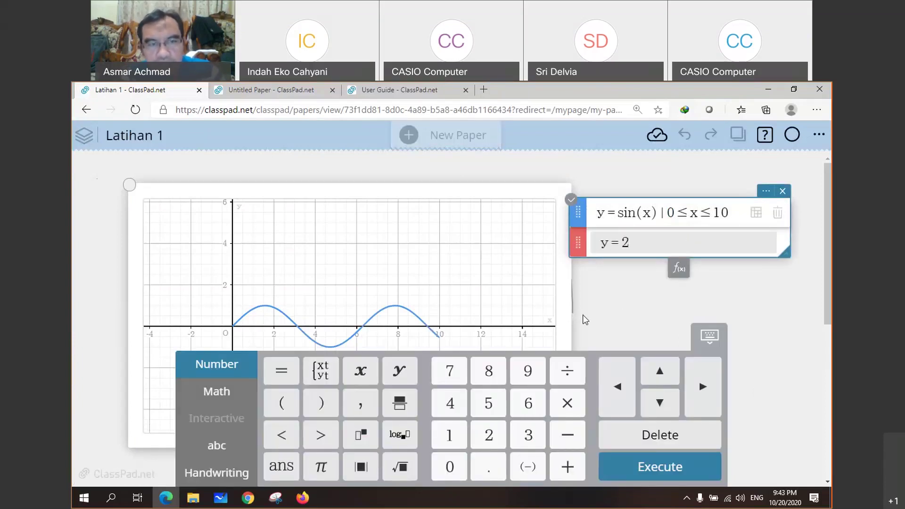
{"action": "left_click", "coordinate": [203, 398]}
{"action": "left_click", "coordinate": [461, 405]}
{"action": "type", "text": "x)"}
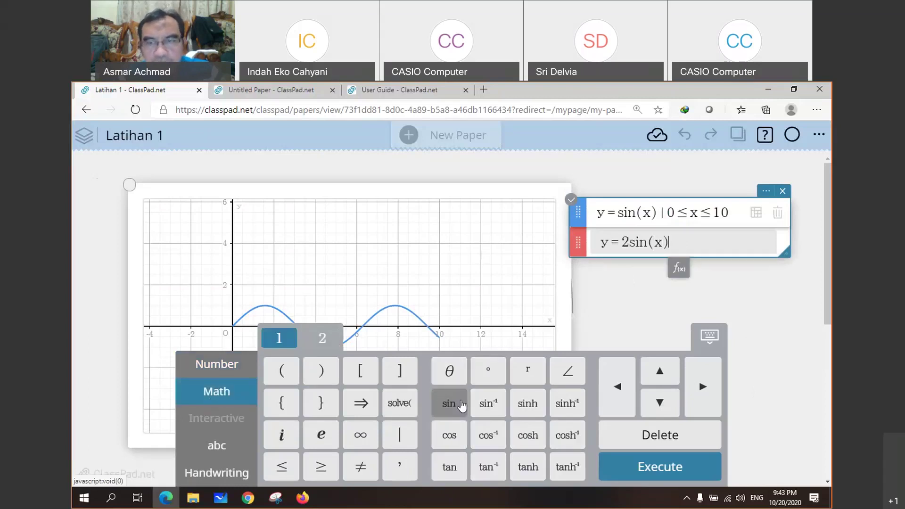
{"action": "key", "text": "Return"}
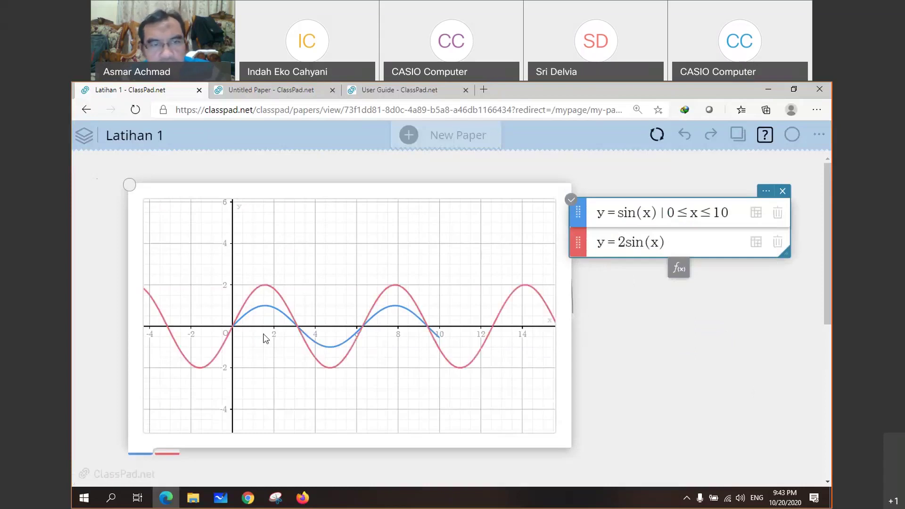
Step: Move the graph up slightly and narrow it to about three quarters of its width, with x running from about -2 to 13
{"action": "left_click", "coordinate": [301, 268]}
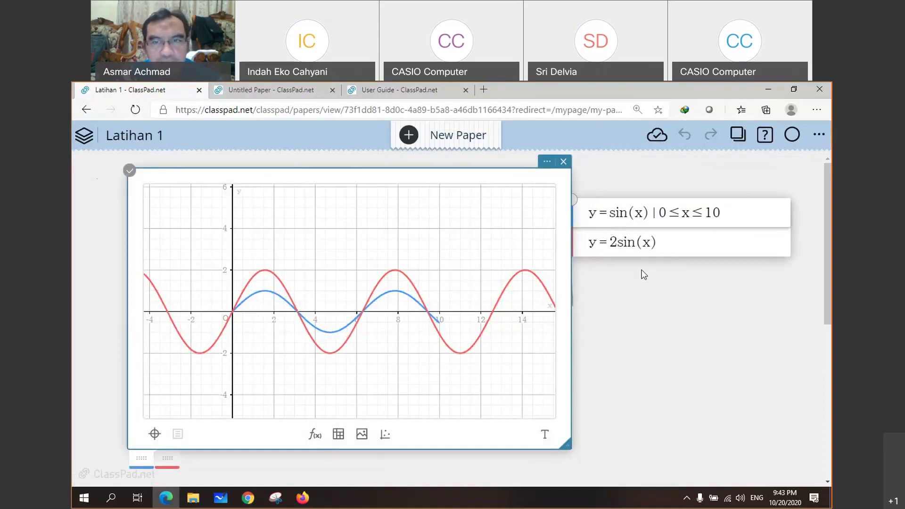
{"action": "left_click_drag", "start_coordinate": [570, 263], "coordinate": [464, 289]}
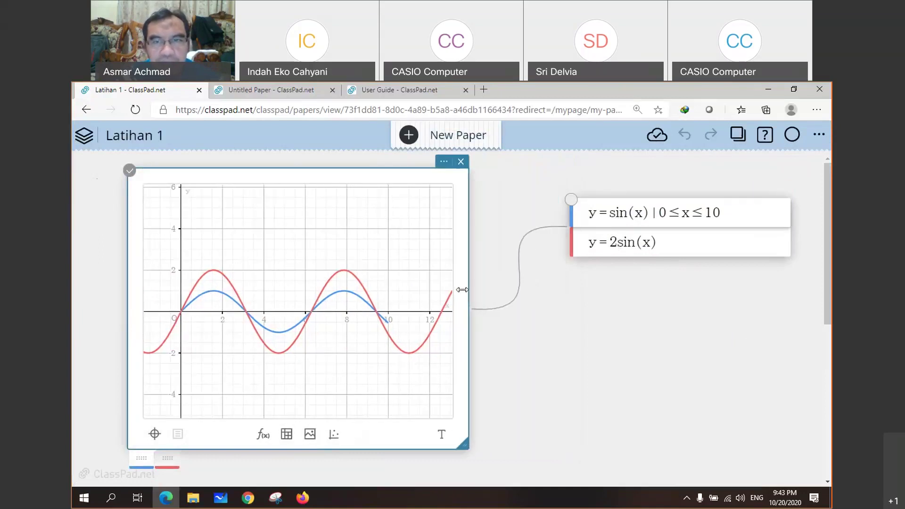
Step: Add a third function line to the note and enter y = 1/2 sin(x), with the coefficient as a fraction
{"action": "left_click", "coordinate": [678, 259]}
{"action": "left_click", "coordinate": [679, 270]}
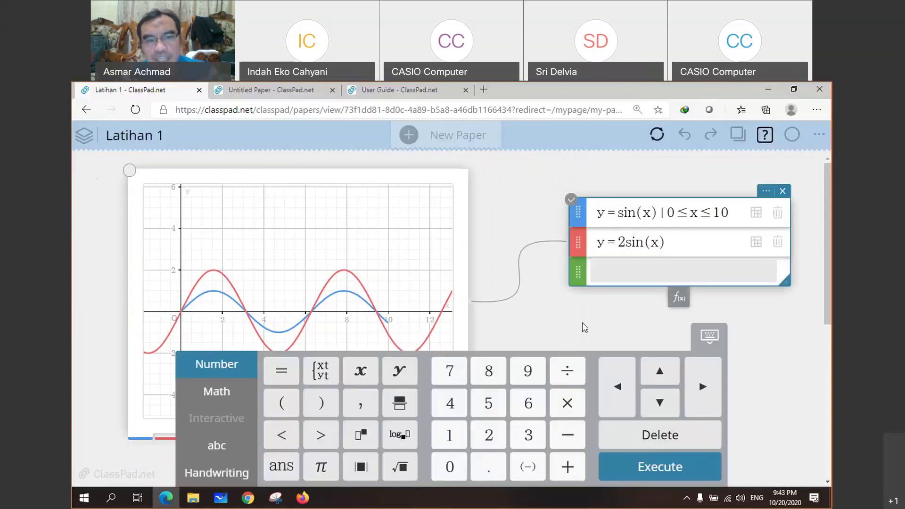
{"action": "type", "text": "y=1"}
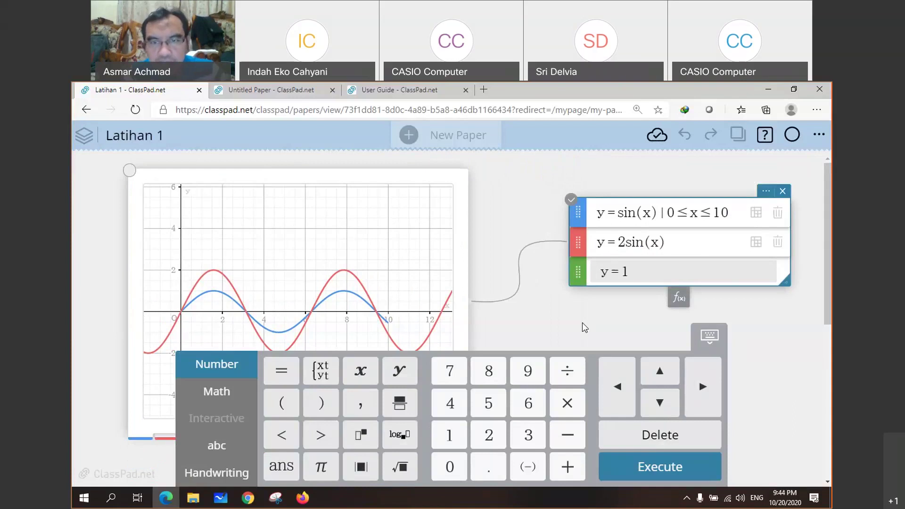
{"action": "type", "text": "/2"}
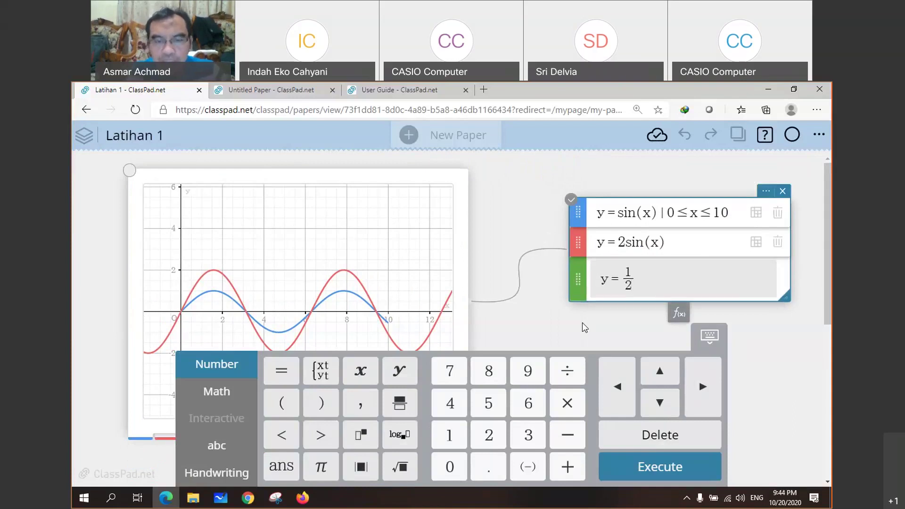
{"action": "type", "text": "s"}
{"action": "key", "text": "BackSpace"}
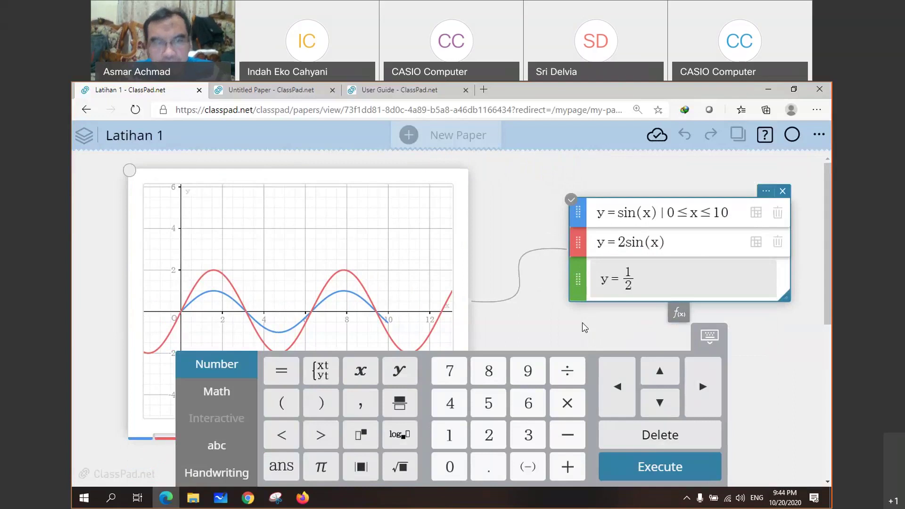
{"action": "left_click", "coordinate": [217, 391]}
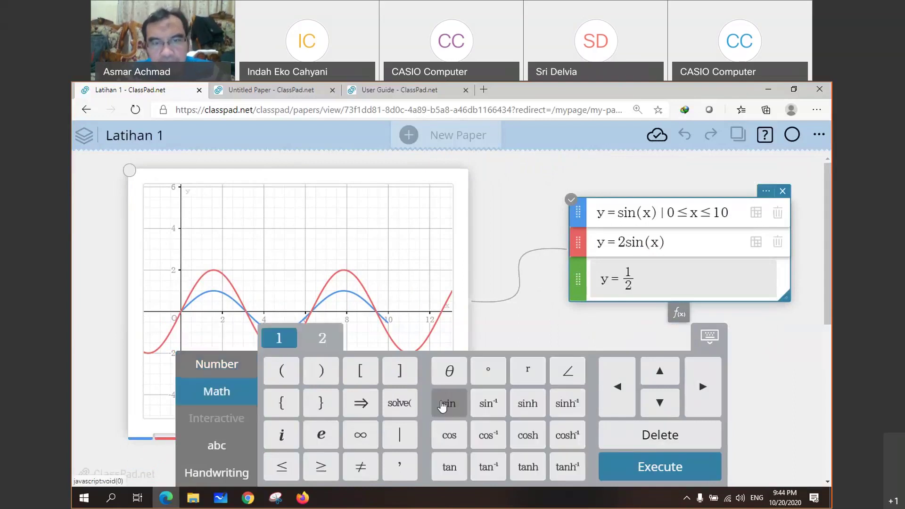
{"action": "left_click", "coordinate": [449, 404]}
{"action": "type", "text": "x"}
{"action": "key", "text": "Return"}
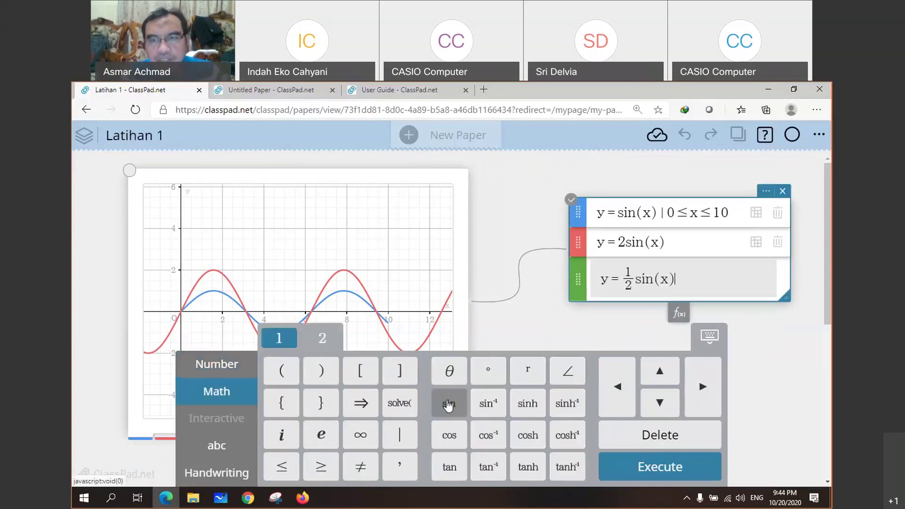
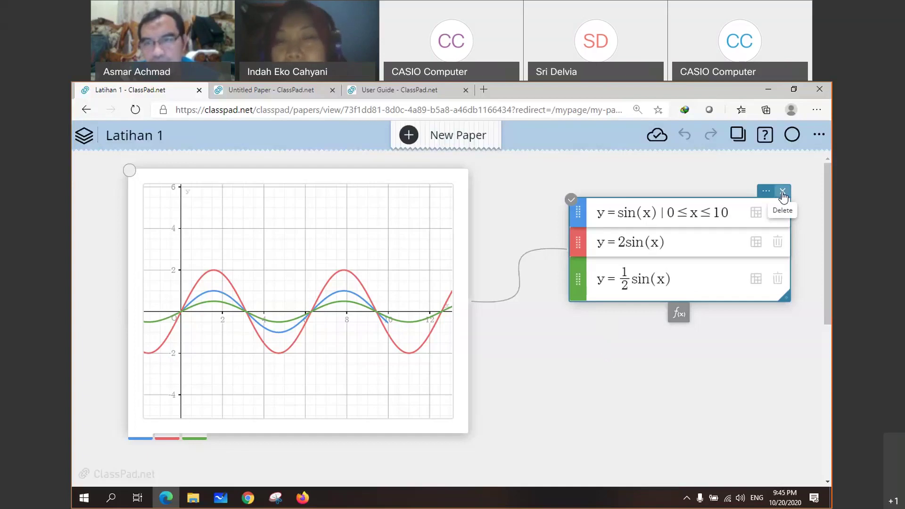
Step: Delete the sticky note holding the three sine functions
{"action": "left_click", "coordinate": [783, 194]}
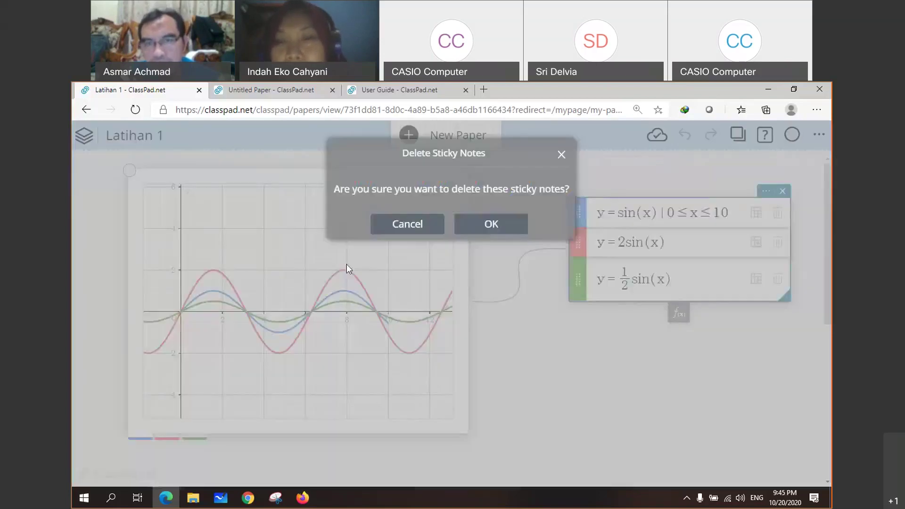
{"action": "left_click", "coordinate": [487, 232]}
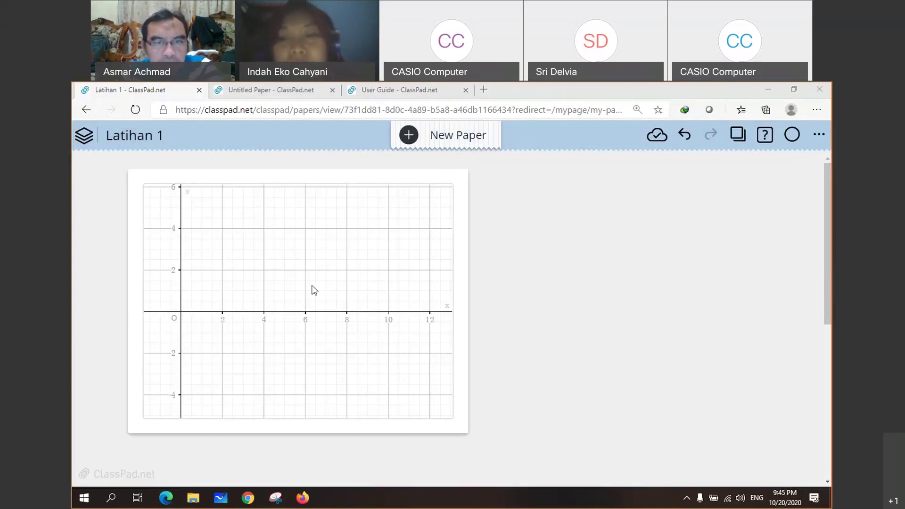
Step: Narrow the graph note, recentre its axes with x from about -8 to 8, and shift the note slightly left
{"action": "left_click", "coordinate": [313, 289]}
{"action": "left_click_drag", "start_coordinate": [529, 299], "coordinate": [395, 320]}
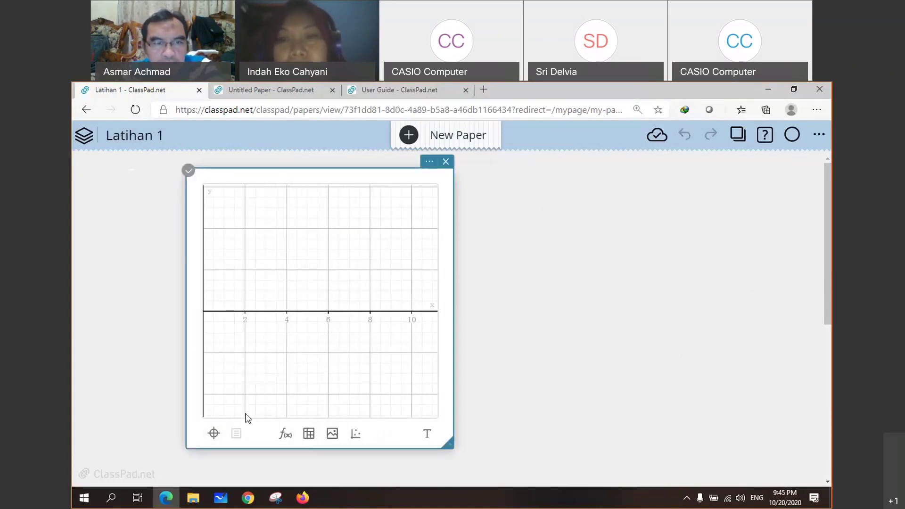
{"action": "left_click", "coordinate": [214, 433]}
{"action": "left_click_drag", "start_coordinate": [454, 326], "coordinate": [469, 329]}
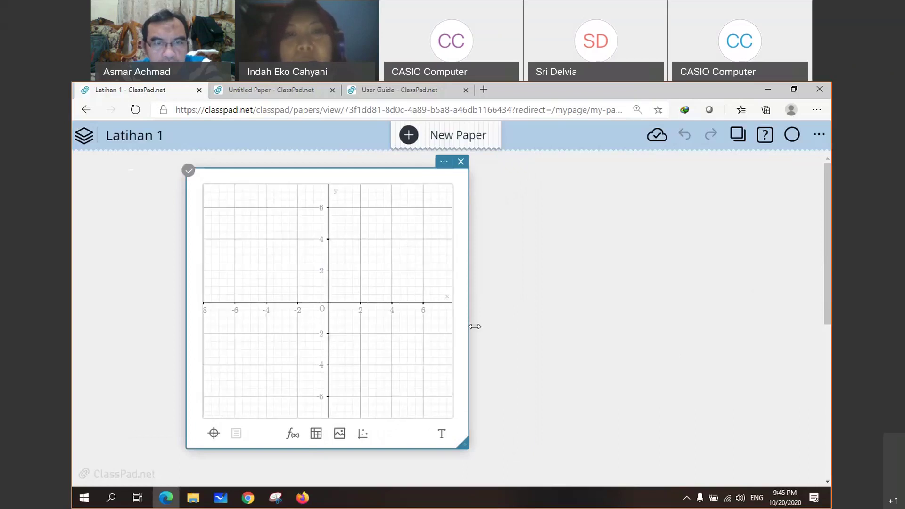
{"action": "left_click_drag", "start_coordinate": [376, 284], "coordinate": [347, 281]}
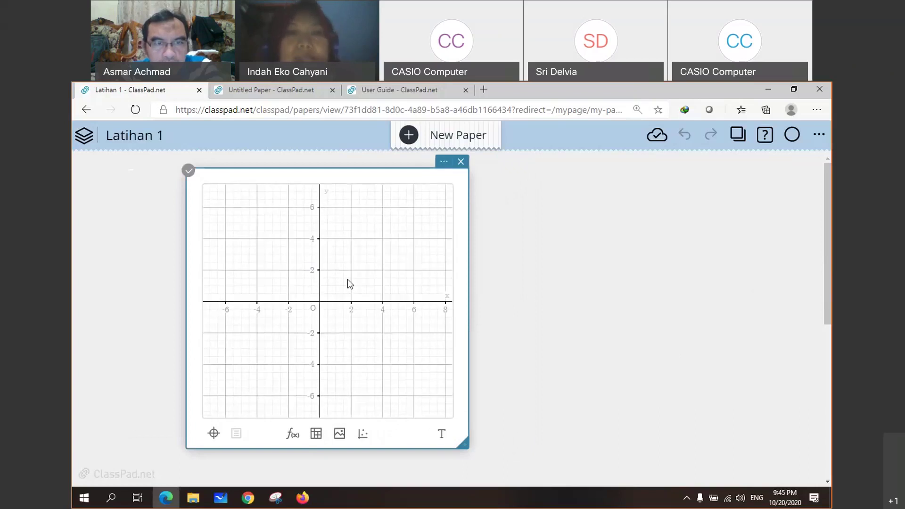
{"action": "left_click_drag", "start_coordinate": [375, 278], "coordinate": [368, 298]}
{"action": "left_click_drag", "start_coordinate": [352, 178], "coordinate": [307, 178]}
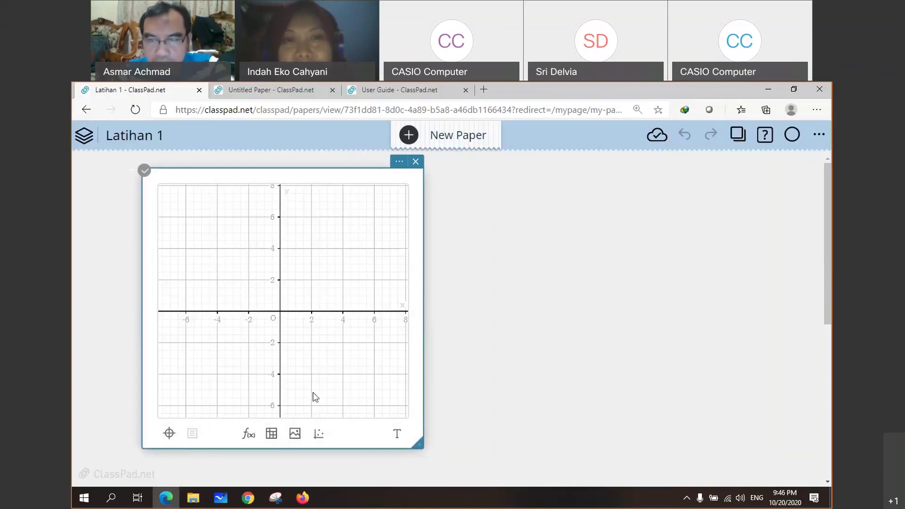
Step: Attach an empty function note to the graph and move it slightly down and away from the graph
{"action": "left_click", "coordinate": [248, 442]}
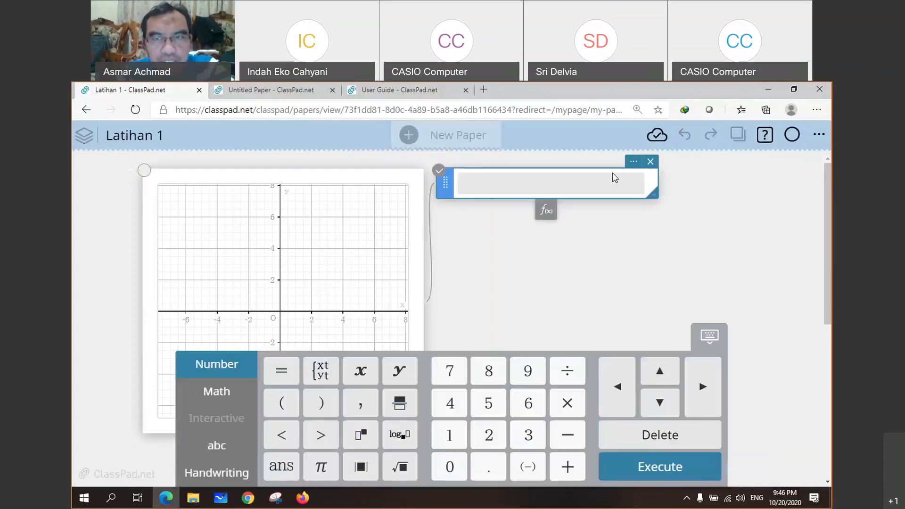
{"action": "left_click_drag", "start_coordinate": [614, 177], "coordinate": [645, 193]}
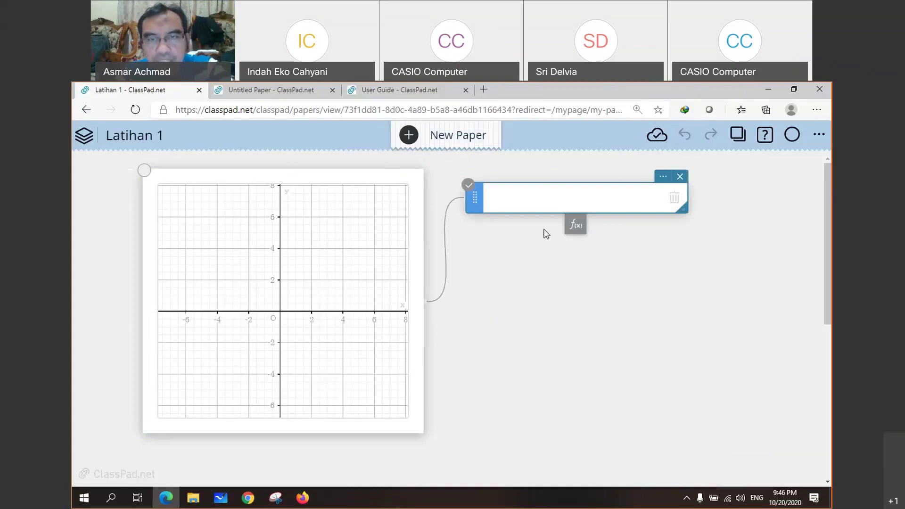
Step: Enter y = a·x² + b·x + c in the function note, with explicit multiplication signs, and plot it
{"action": "left_click", "coordinate": [526, 203]}
{"action": "type", "text": "y "}
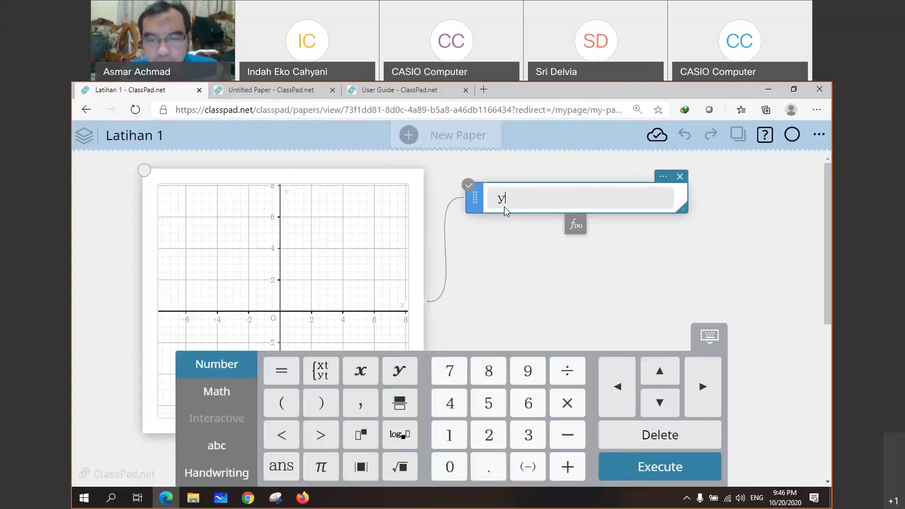
{"action": "type", "text": "= "}
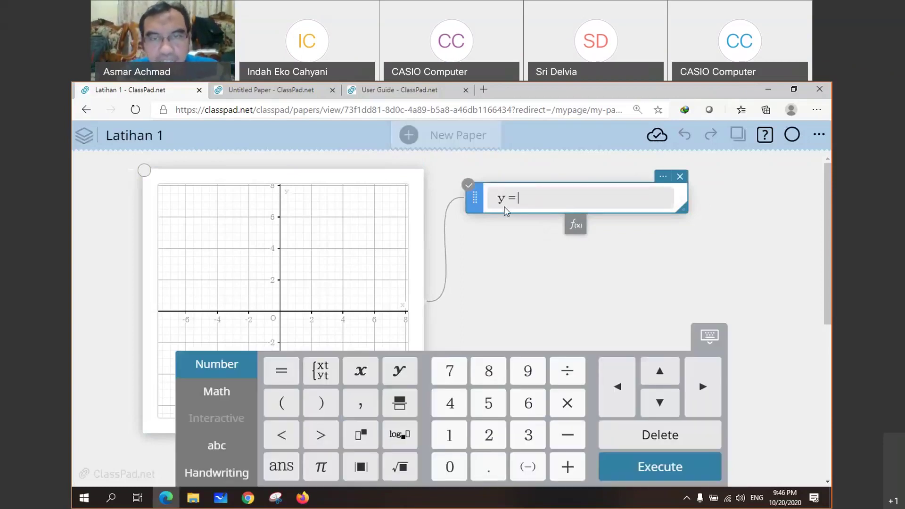
{"action": "type", "text": "a"}
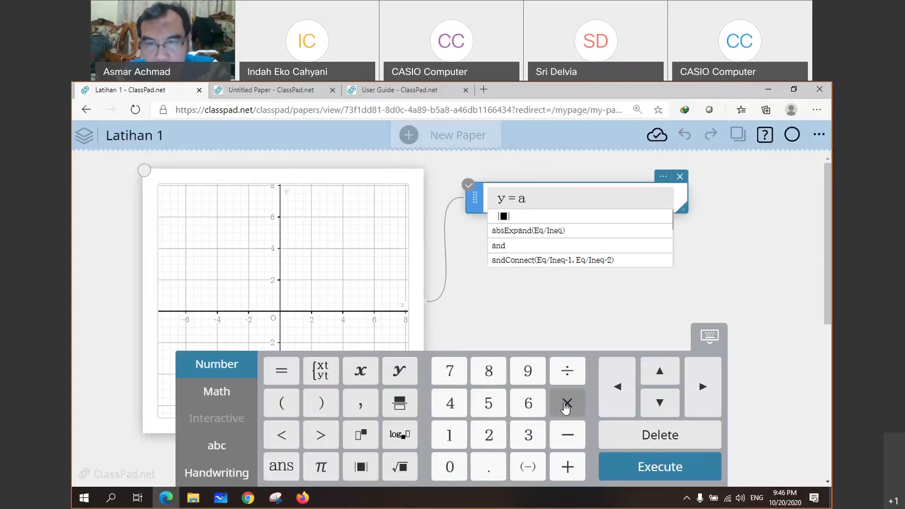
{"action": "left_click", "coordinate": [565, 406]}
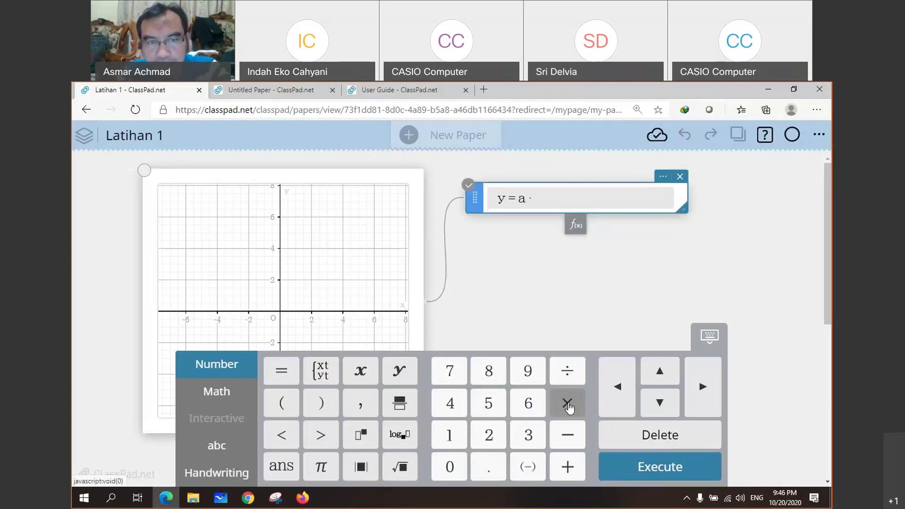
{"action": "left_click", "coordinate": [361, 372]}
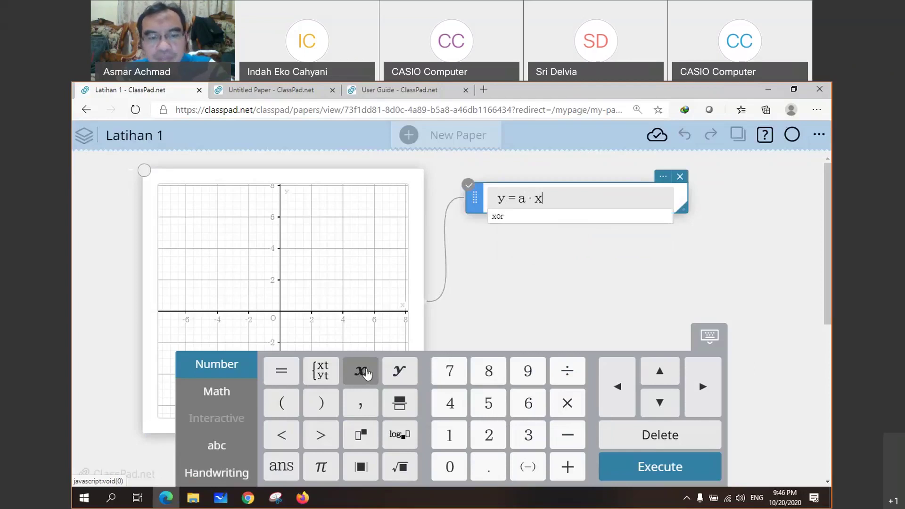
{"action": "key", "text": "shift+6"}
{"action": "type", "text": "2="}
{"action": "key", "text": "BackSpace"}
{"action": "left_click", "coordinate": [569, 465]}
{"action": "type", "text": "b"}
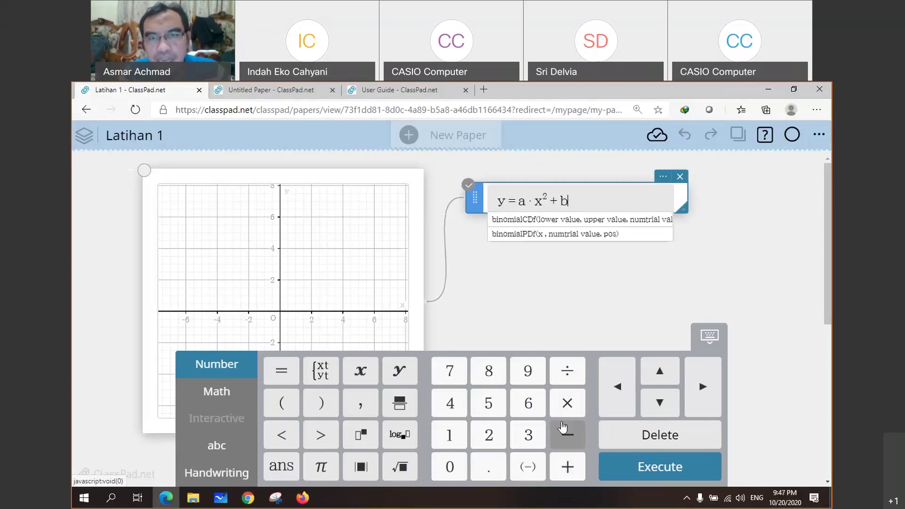
{"action": "left_click", "coordinate": [570, 409]}
{"action": "type", "text": "x"}
{"action": "left_click", "coordinate": [569, 467]}
{"action": "type", "text": "c"}
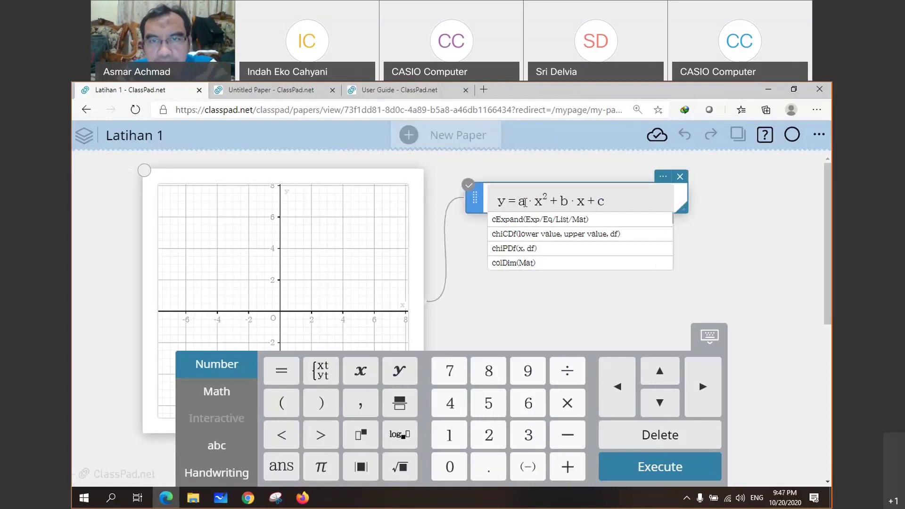
{"action": "left_click", "coordinate": [609, 203]}
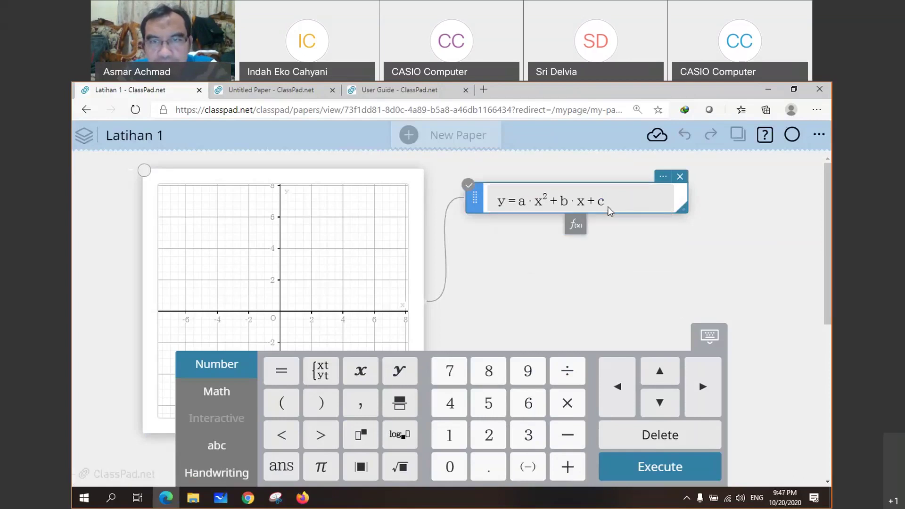
{"action": "left_click", "coordinate": [621, 261]}
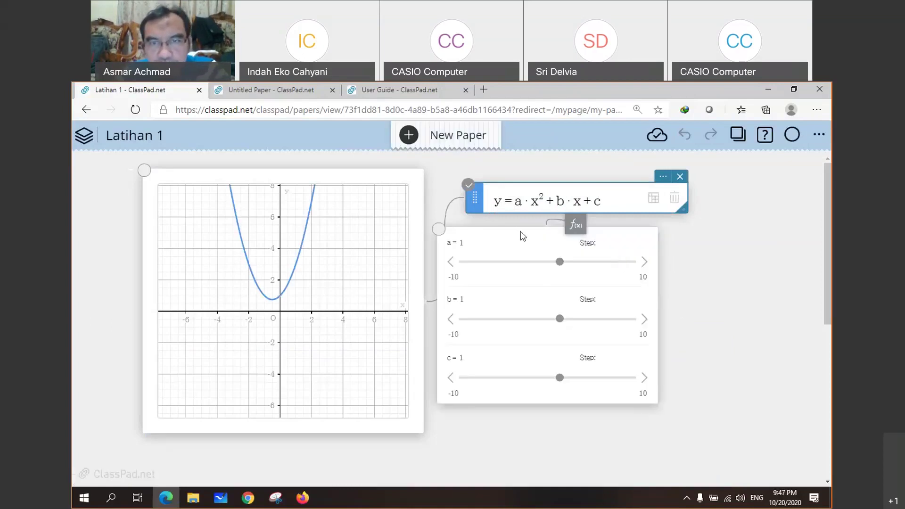
Step: Move the slider note below the function note and set the step of sliders a, b and c to 1
{"action": "left_click_drag", "start_coordinate": [519, 237], "coordinate": [550, 253]}
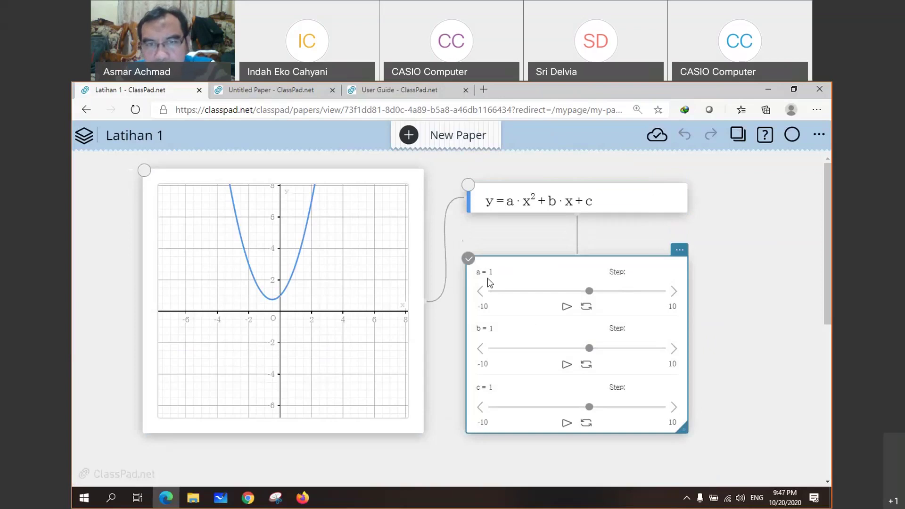
{"action": "left_click", "coordinate": [628, 272]}
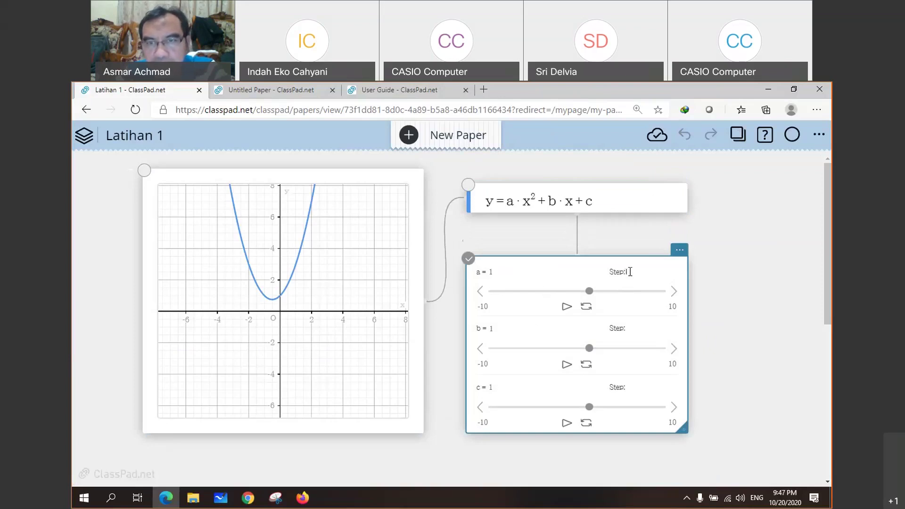
{"action": "type", "text": "1"}
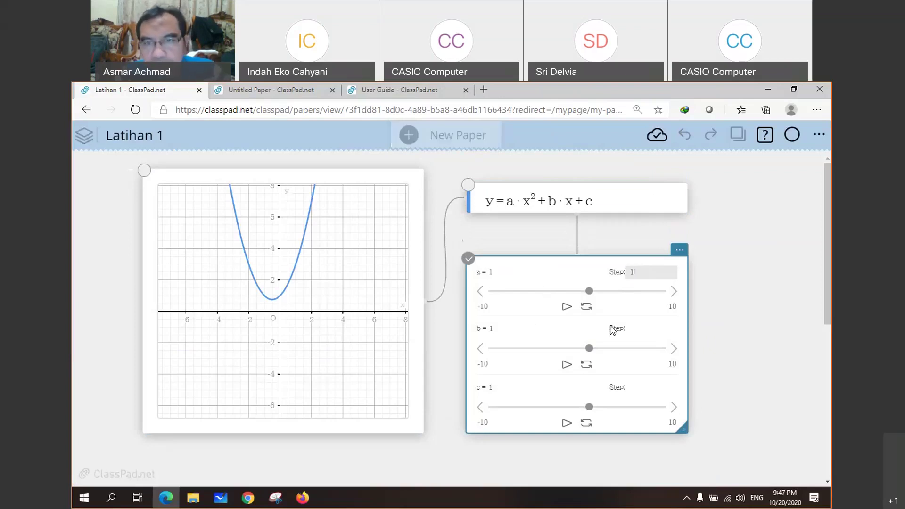
{"action": "left_click", "coordinate": [621, 330]}
{"action": "type", "text": "1"}
{"action": "left_click", "coordinate": [626, 388]}
{"action": "left_click", "coordinate": [763, 362]}
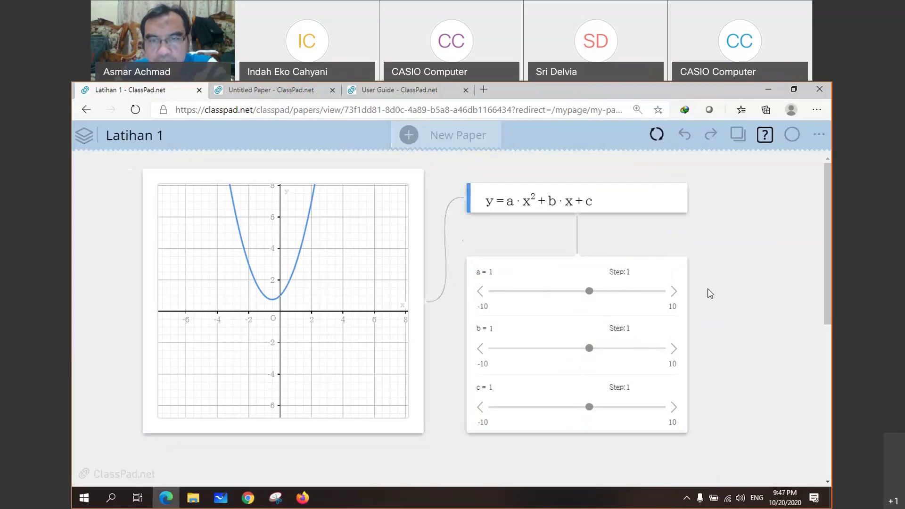
Step: Open the lower and upper limits of slider a to examine its range
{"action": "left_click", "coordinate": [527, 279]}
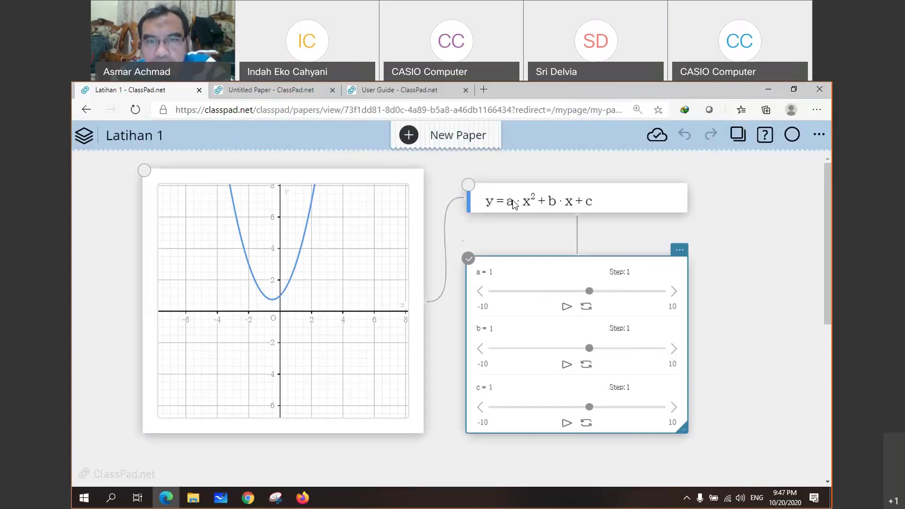
{"action": "left_click", "coordinate": [486, 307]}
{"action": "left_click_drag", "start_coordinate": [492, 308], "coordinate": [481, 307]}
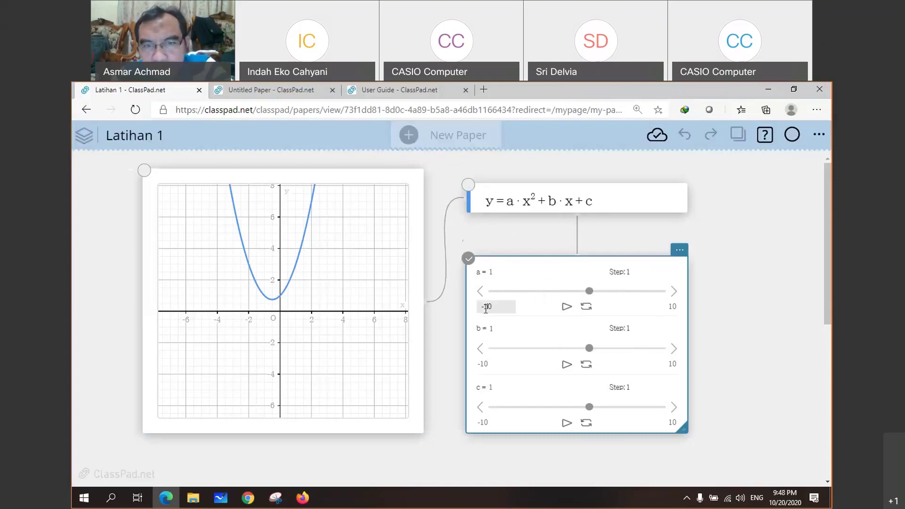
{"action": "left_click", "coordinate": [677, 307]}
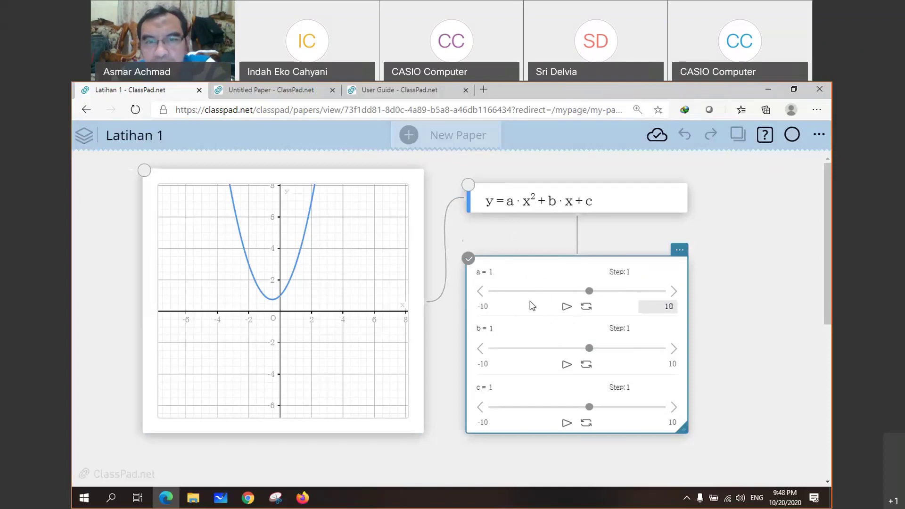
{"action": "left_click", "coordinate": [484, 309]}
{"action": "left_click", "coordinate": [521, 247]}
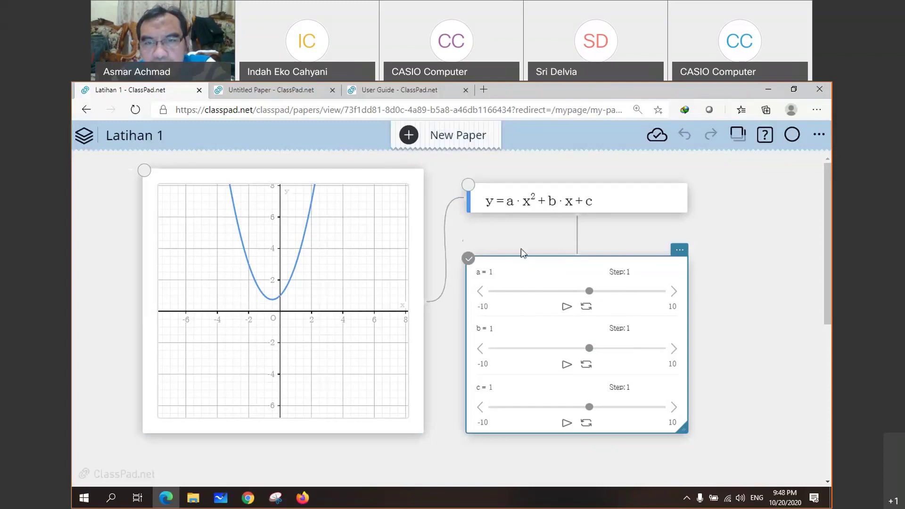
Step: Animate slider a, pausing at 0 and stopping at 2, and animate slider b, stopping at 0
{"action": "left_click", "coordinate": [567, 308]}
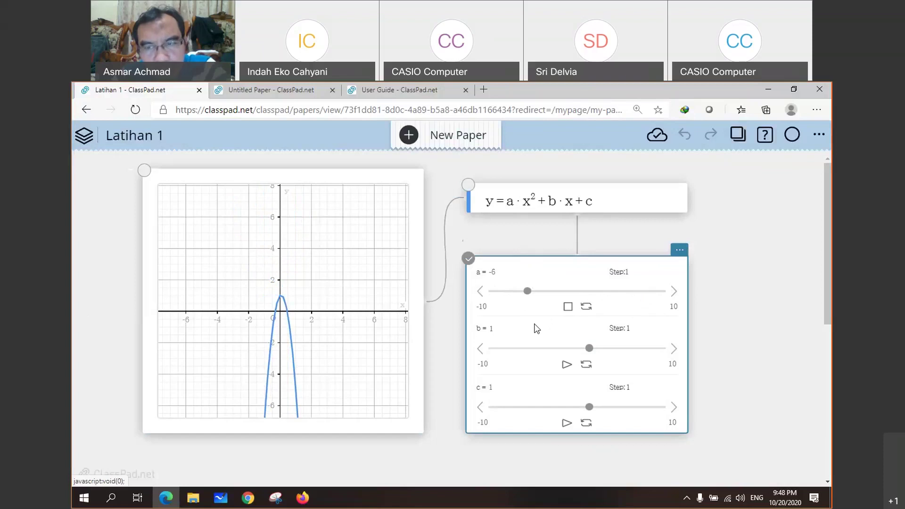
{"action": "left_click", "coordinate": [568, 307]}
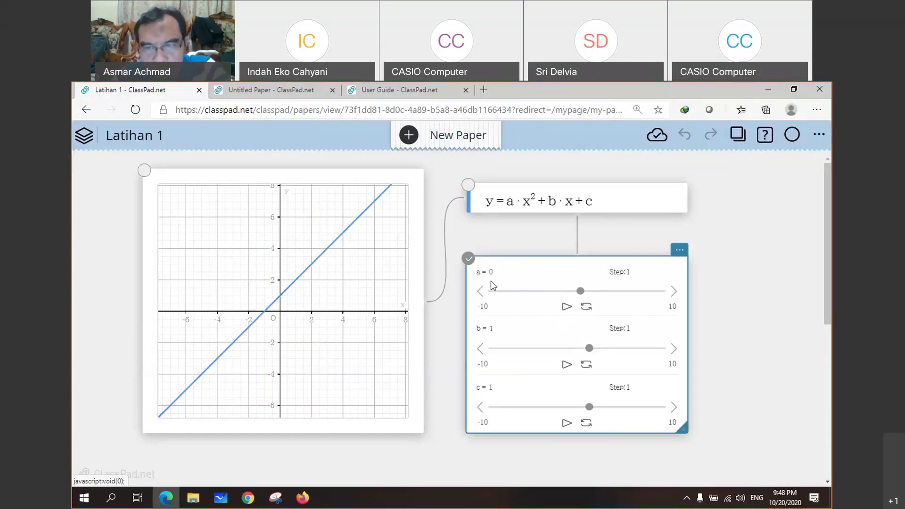
{"action": "left_click", "coordinate": [567, 311]}
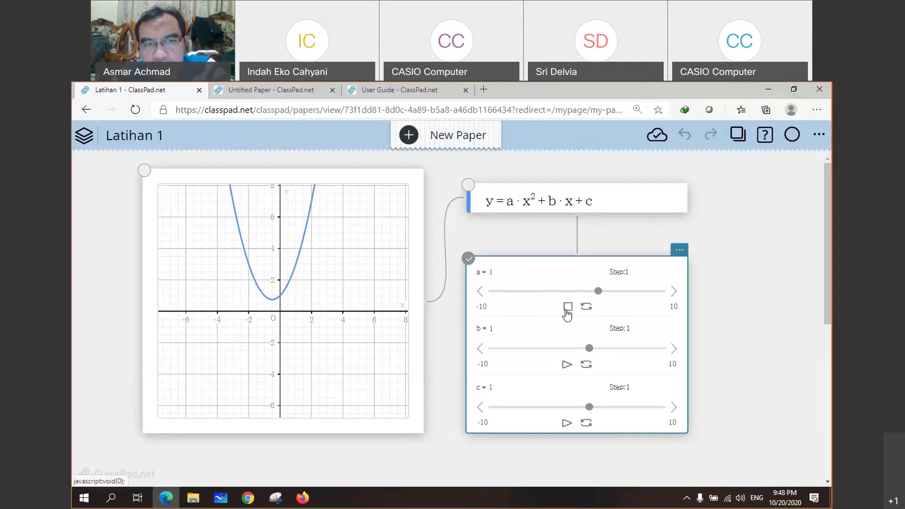
{"action": "left_click", "coordinate": [567, 308]}
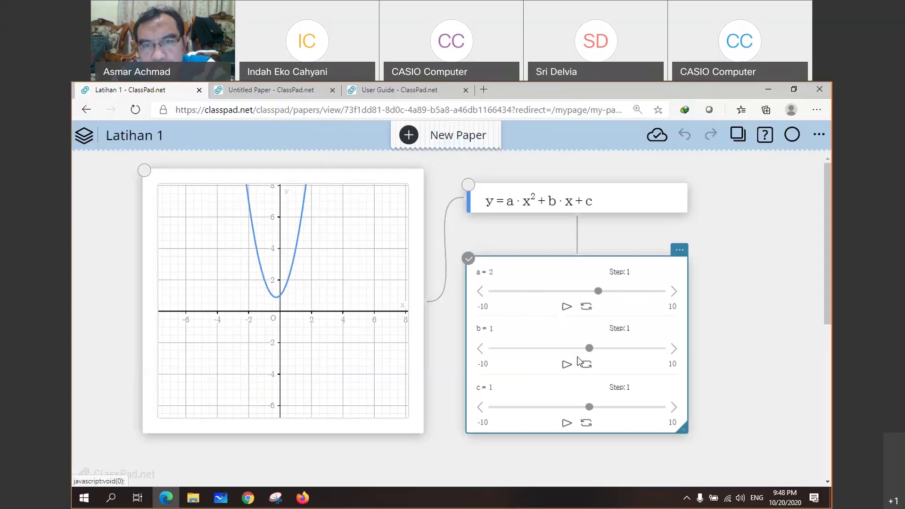
{"action": "left_click", "coordinate": [568, 367]}
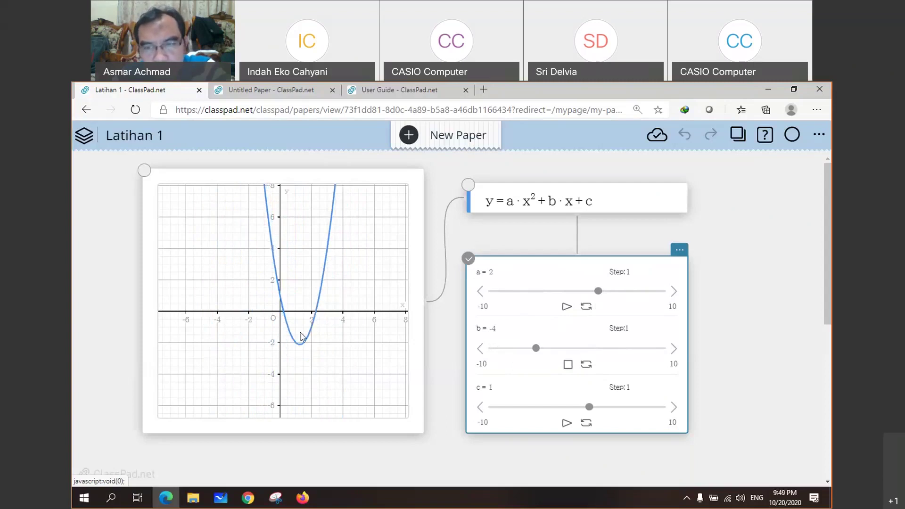
{"action": "left_click", "coordinate": [568, 365]}
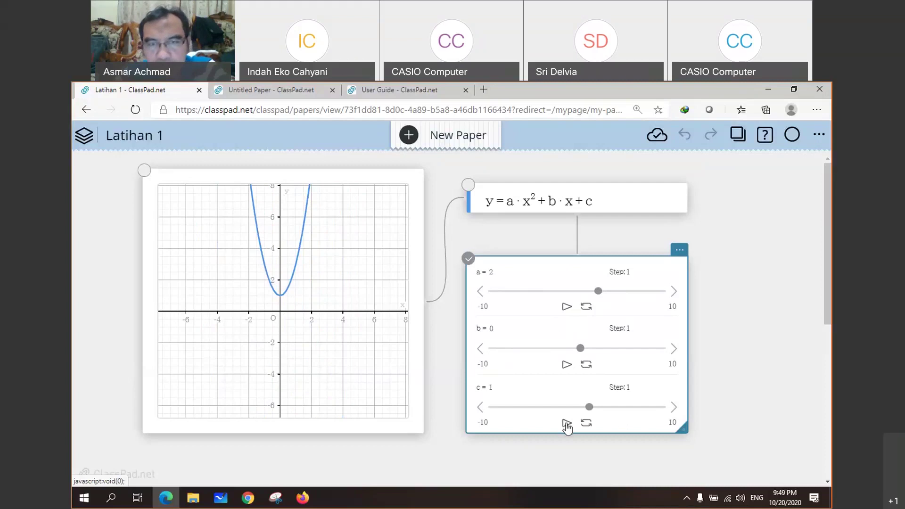
Step: Delete the quadratic function note together with its sliders, and select the empty graph
{"action": "left_click", "coordinate": [722, 248]}
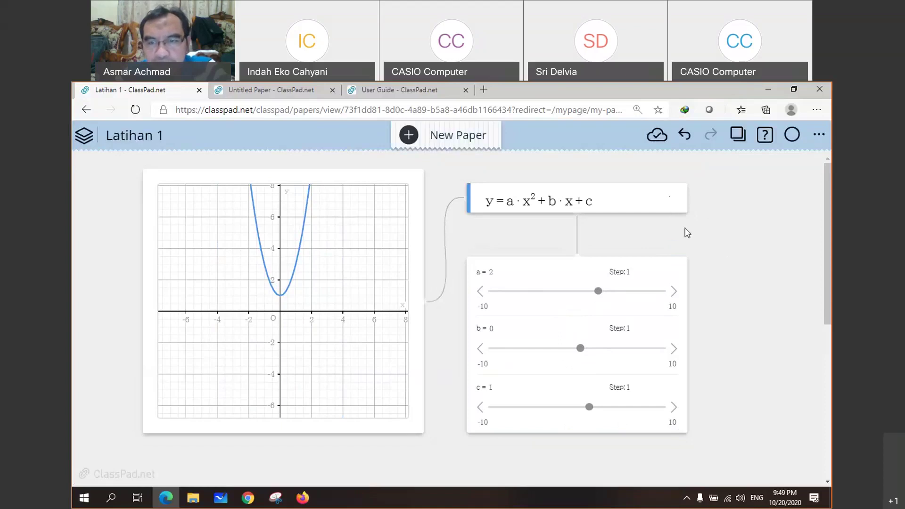
{"action": "left_click", "coordinate": [682, 191]}
{"action": "left_click", "coordinate": [680, 180]}
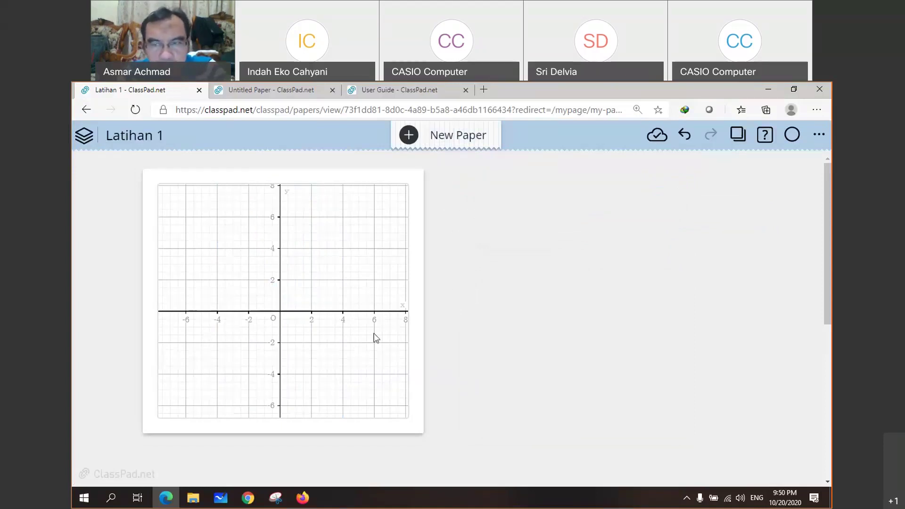
{"action": "left_click", "coordinate": [341, 347]}
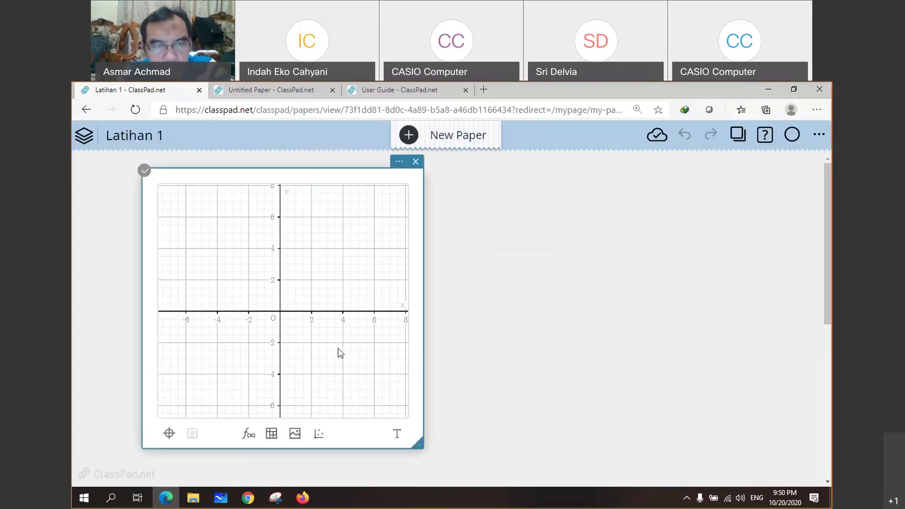
Step: Add a function note beside the graph and plot the inequality y > x² − 3x − 1
{"action": "left_click", "coordinate": [250, 435]}
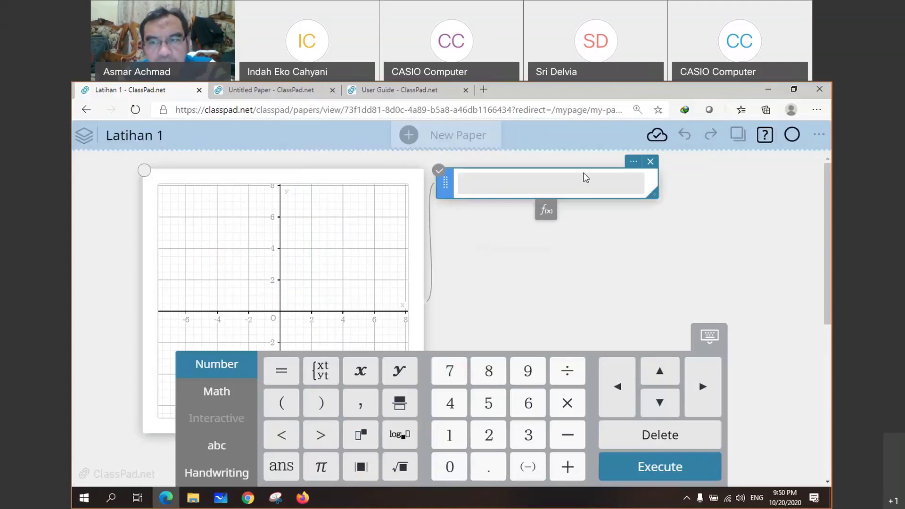
{"action": "left_click", "coordinate": [629, 330]}
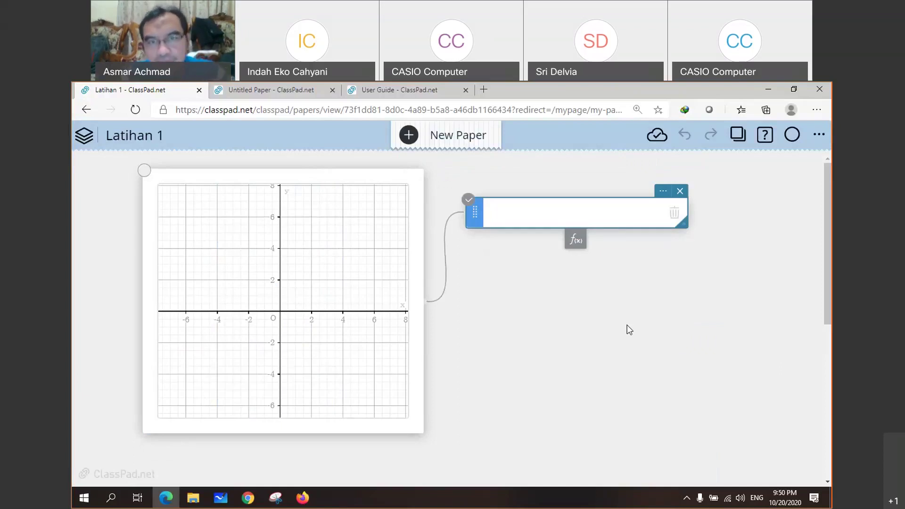
{"action": "left_click", "coordinate": [525, 221]}
{"action": "type", "text": "y"}
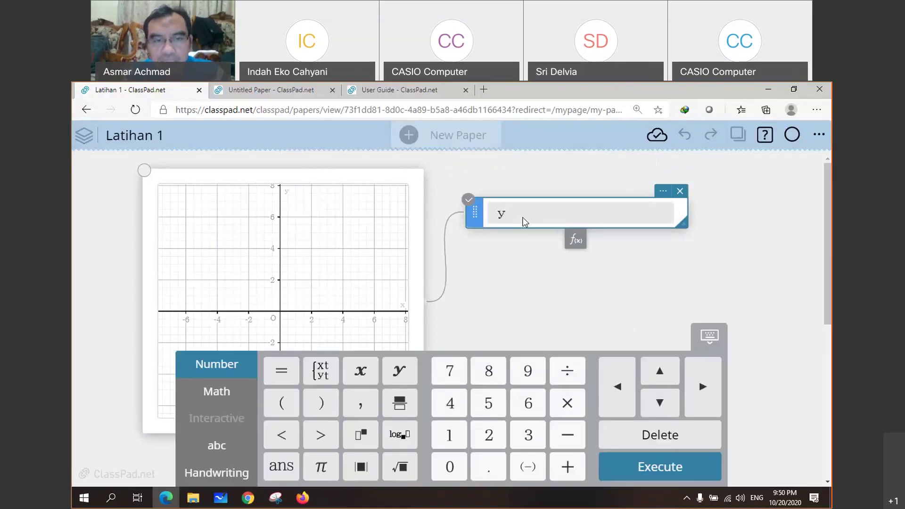
{"action": "left_click", "coordinate": [321, 432]}
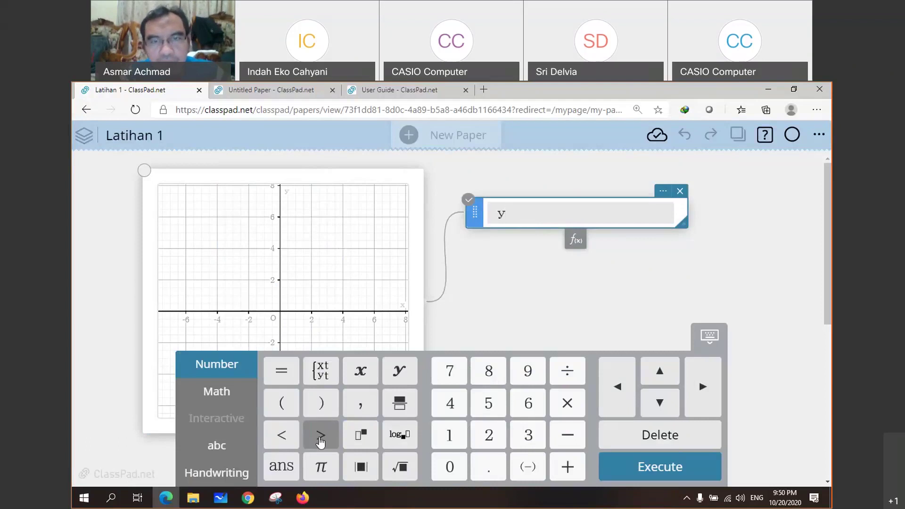
{"action": "type", "text": "x"}
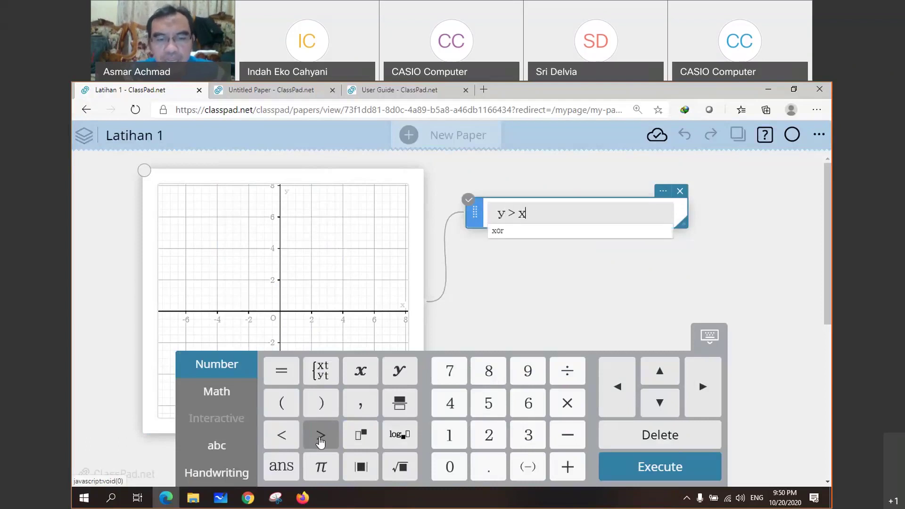
{"action": "type", "text": "^2"}
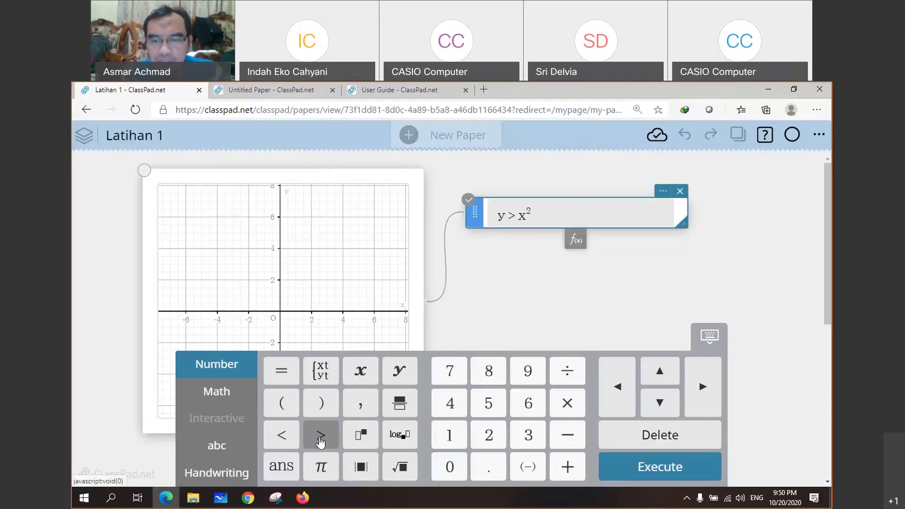
{"action": "key", "text": "Right"}
{"action": "type", "text": "-3"}
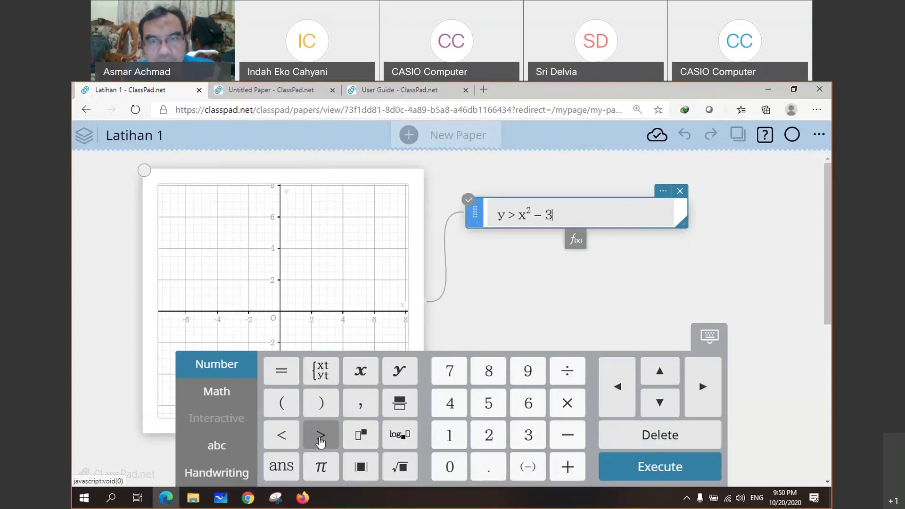
{"action": "type", "text": "x"}
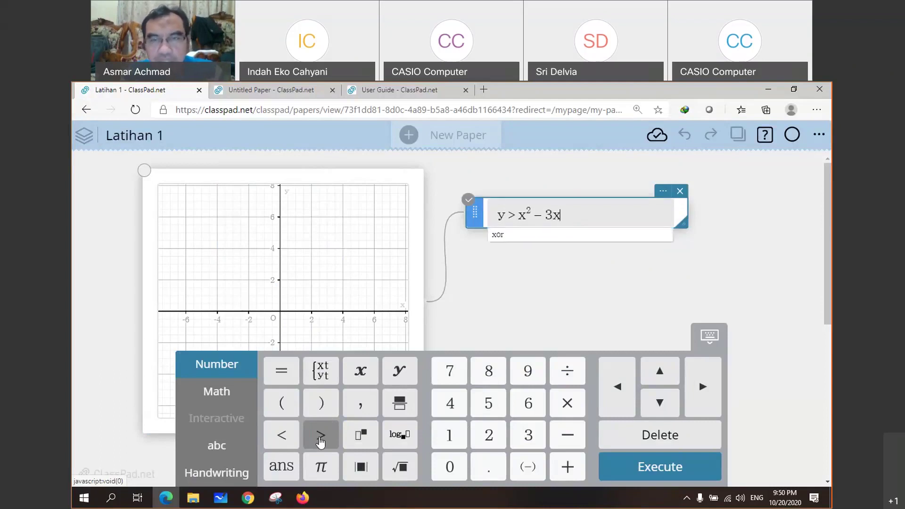
{"action": "type", "text": "-1"}
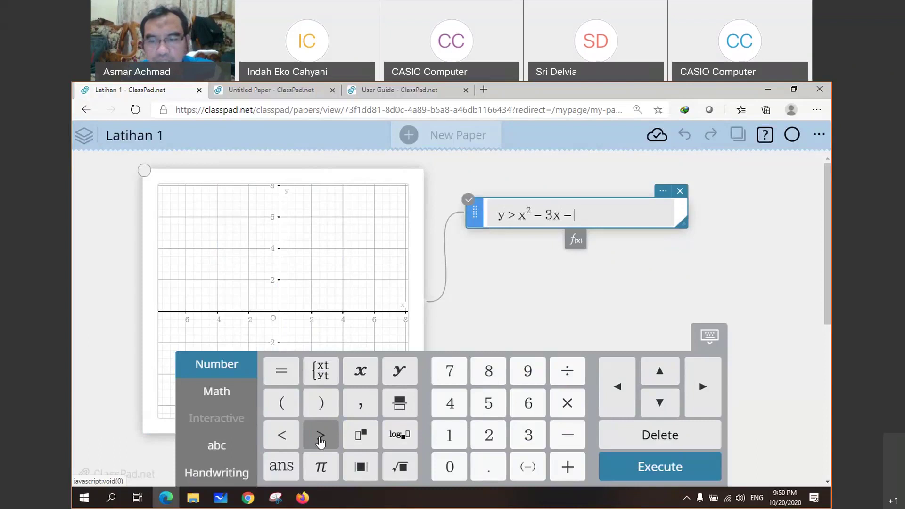
{"action": "key", "text": "Return"}
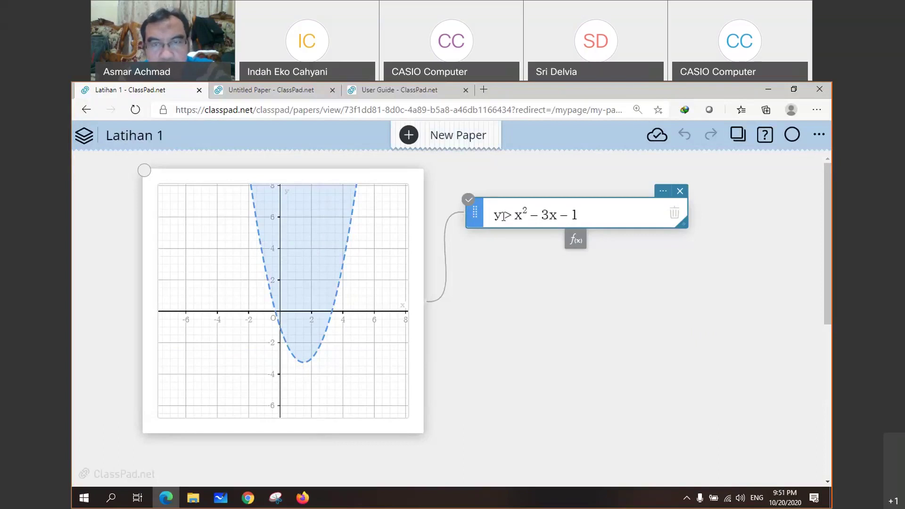
Step: Add a second line to the function note and plot the inequality y ≤ −x² + x
{"action": "left_click", "coordinate": [576, 241]}
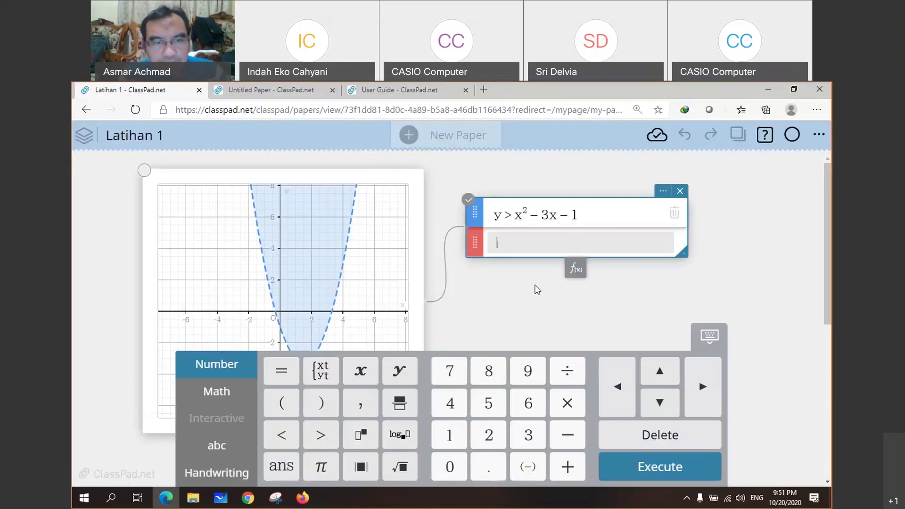
{"action": "type", "text": "y"}
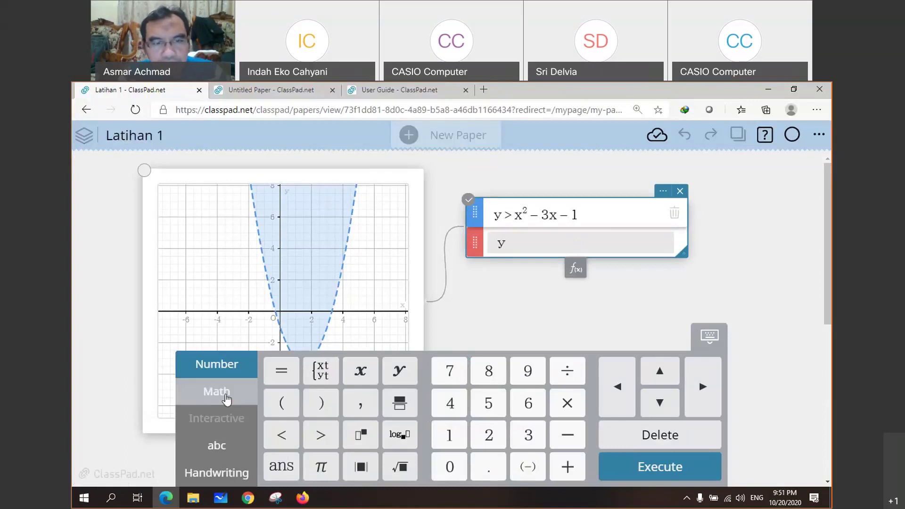
{"action": "left_click", "coordinate": [217, 392]}
{"action": "left_click", "coordinate": [281, 467]}
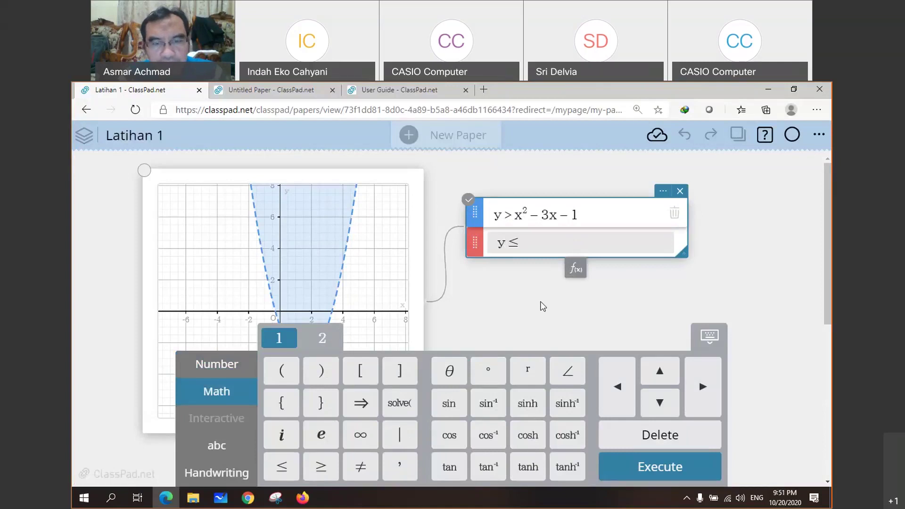
{"action": "type", "text": "-"}
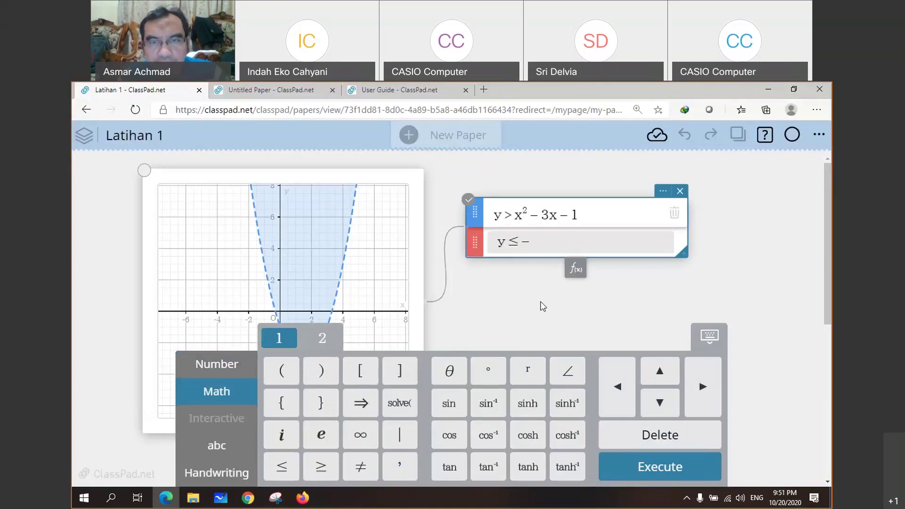
{"action": "type", "text": "x"}
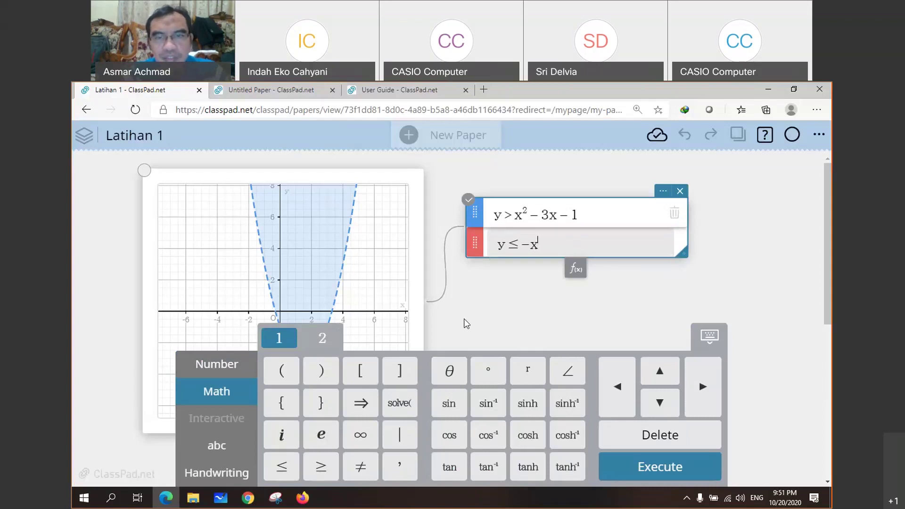
{"action": "type", "text": "^2+"}
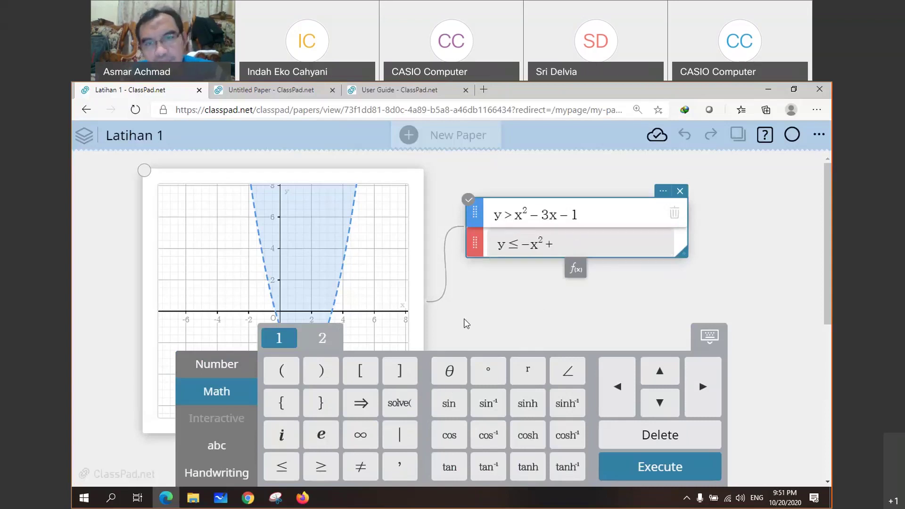
{"action": "type", "text": "x"}
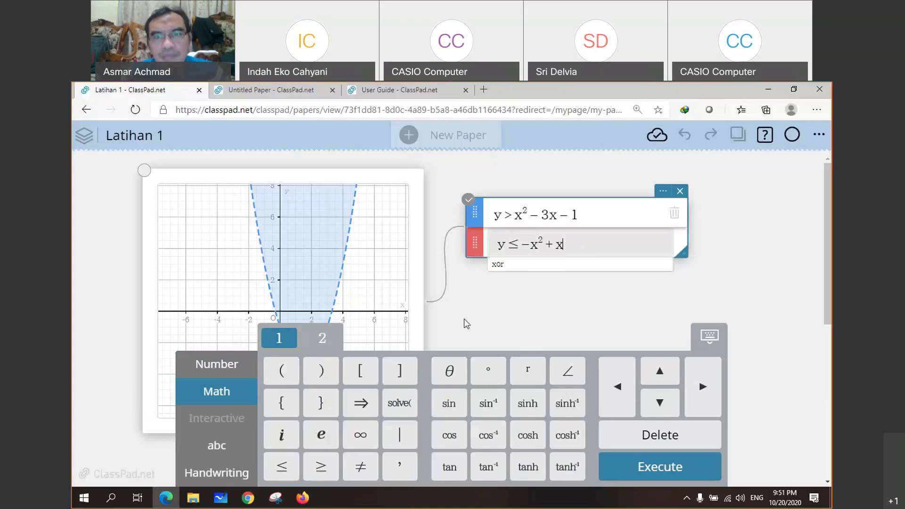
{"action": "key", "text": "Return"}
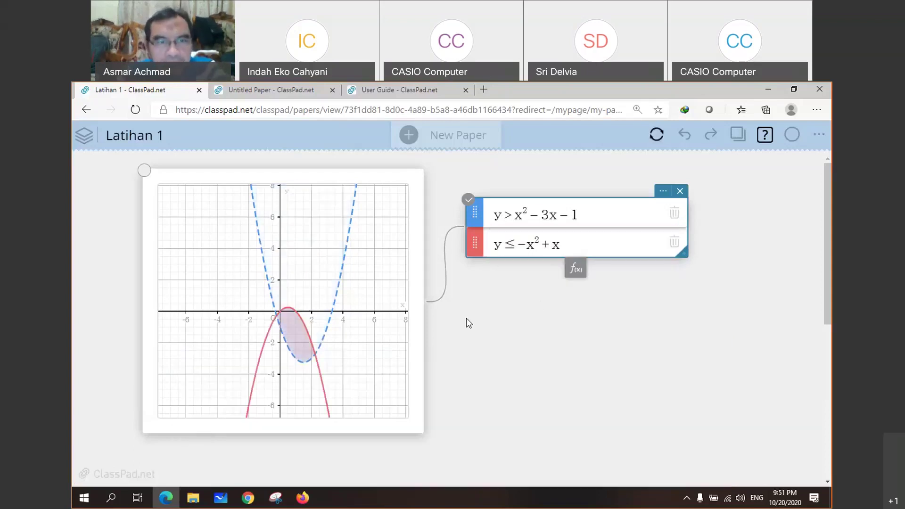
Step: Extend the second inequality with the constant + 5 so it reads y ≤ −x² + x + 5
{"action": "left_click", "coordinate": [560, 249]}
{"action": "type", "text": "+"}
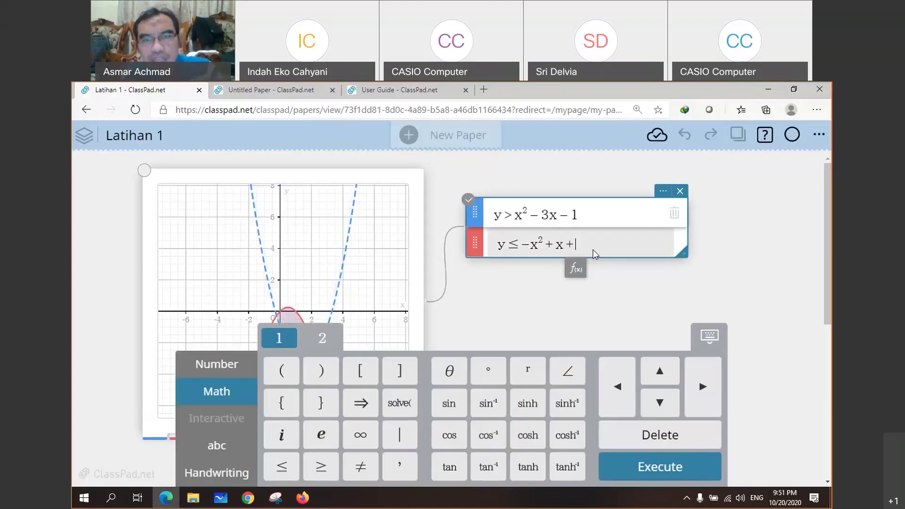
{"action": "type", "text": "5"}
{"action": "key", "text": "Return"}
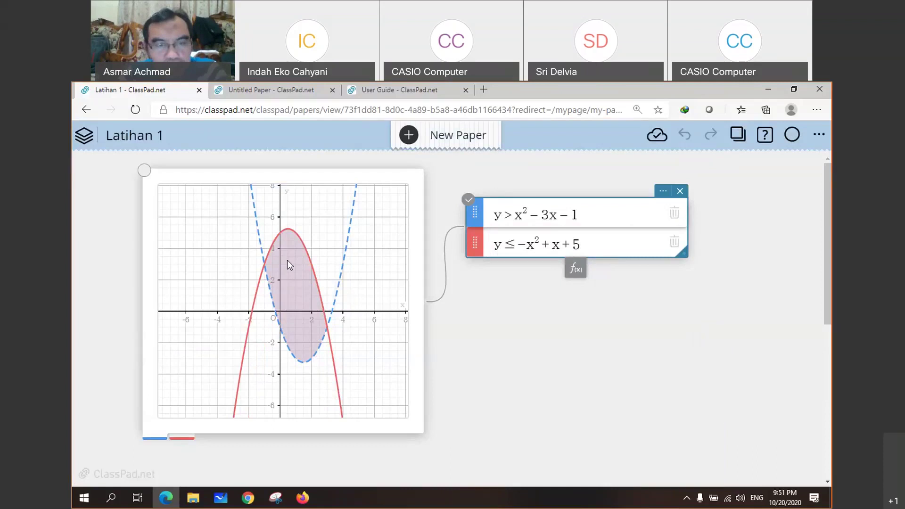
Step: Set the graph's Inequality Plot option to Union
{"action": "left_click", "coordinate": [400, 178]}
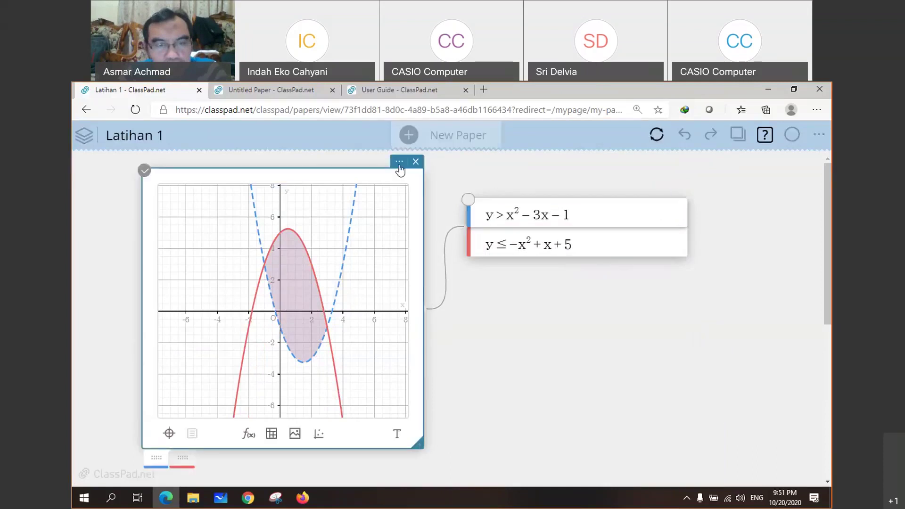
{"action": "left_click", "coordinate": [400, 161]}
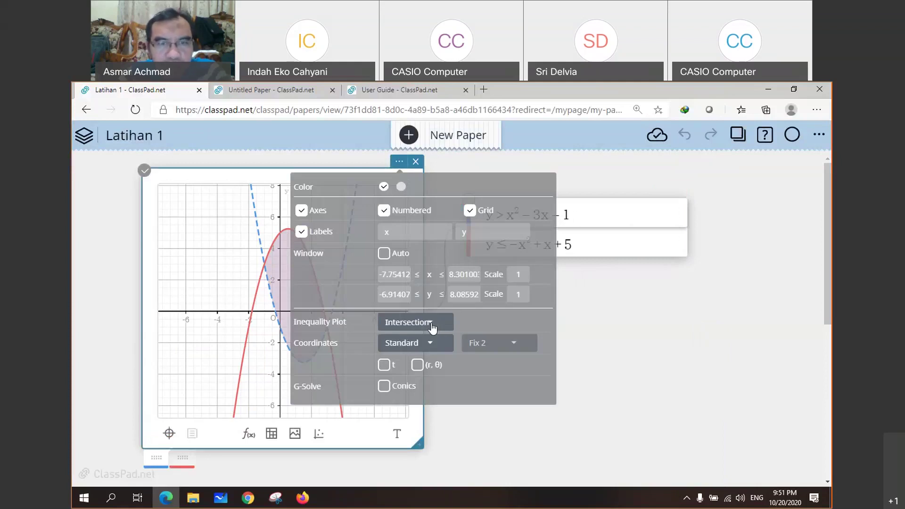
{"action": "left_click", "coordinate": [648, 323]}
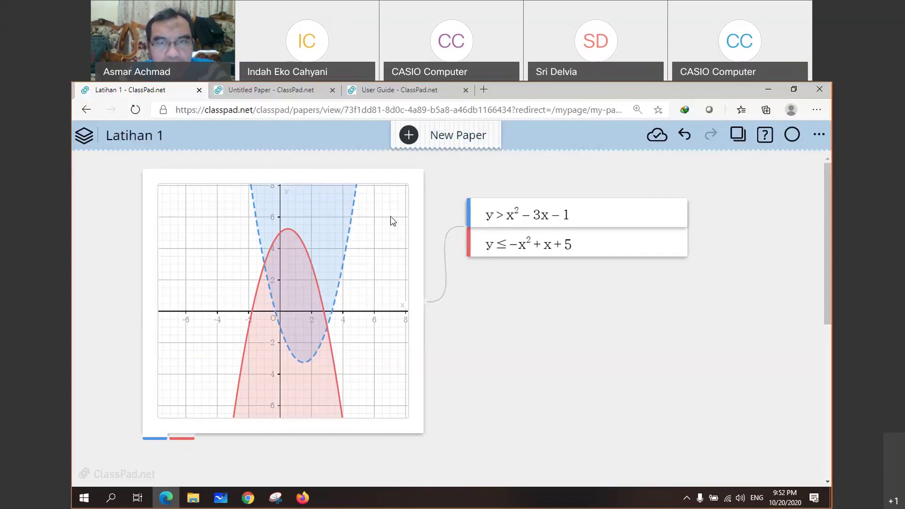
Step: Set the graph's Inequality Plot option back to Intersection
{"action": "left_click", "coordinate": [390, 184]}
{"action": "left_click", "coordinate": [399, 162]}
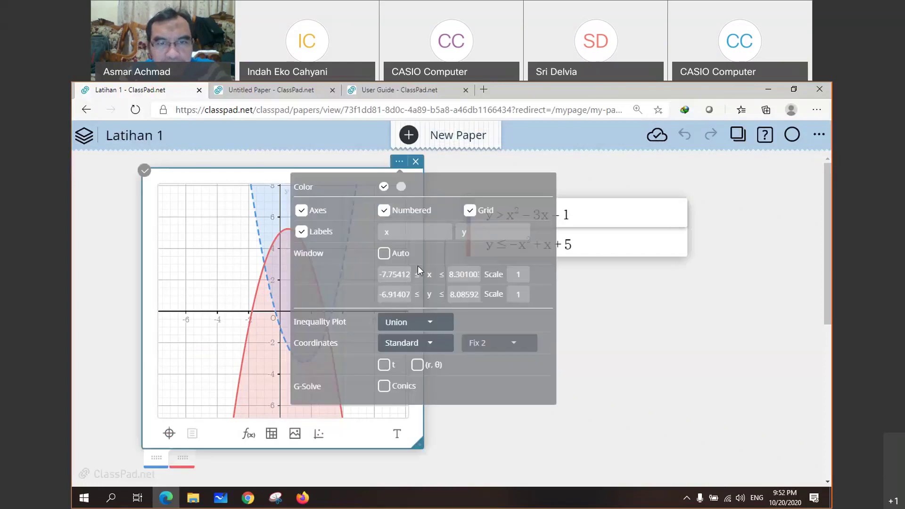
{"action": "left_click", "coordinate": [428, 322]}
{"action": "left_click", "coordinate": [426, 338]}
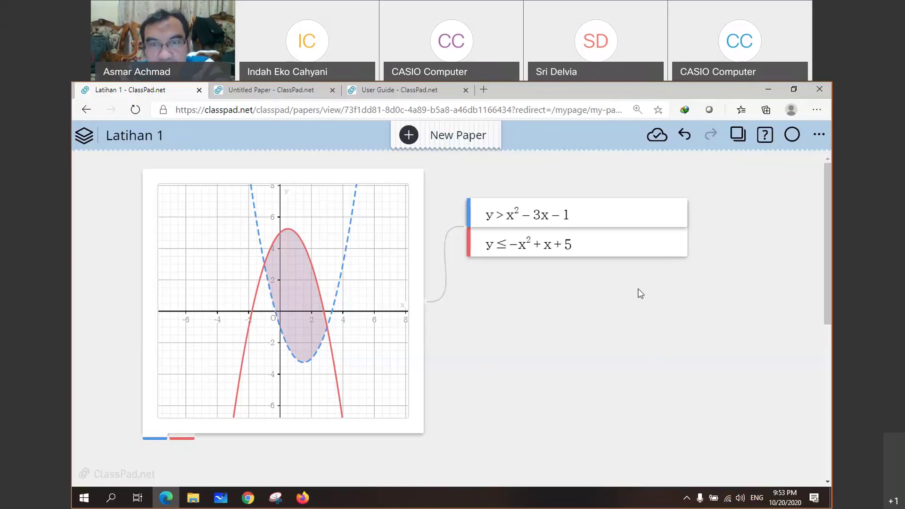
Step: Select the graph of the two inequalities and attach an empty image note to it
{"action": "left_click", "coordinate": [646, 237]}
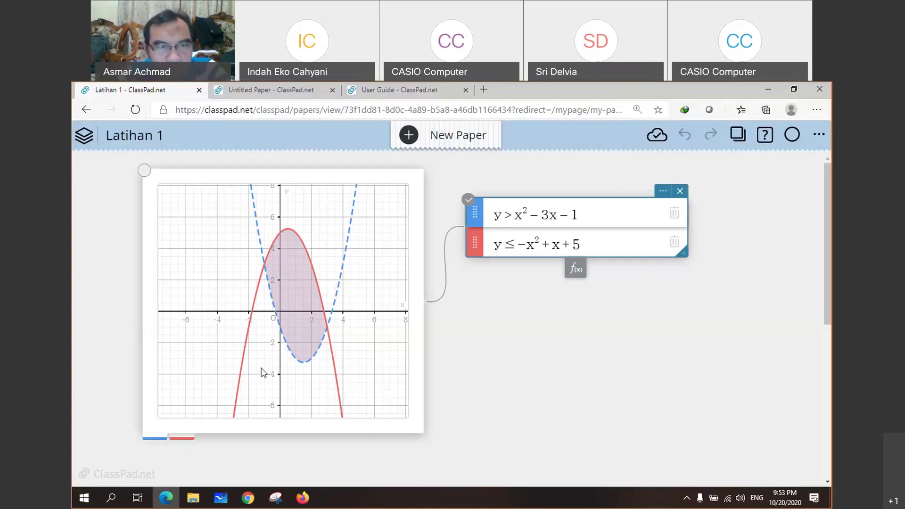
{"action": "left_click", "coordinate": [201, 392]}
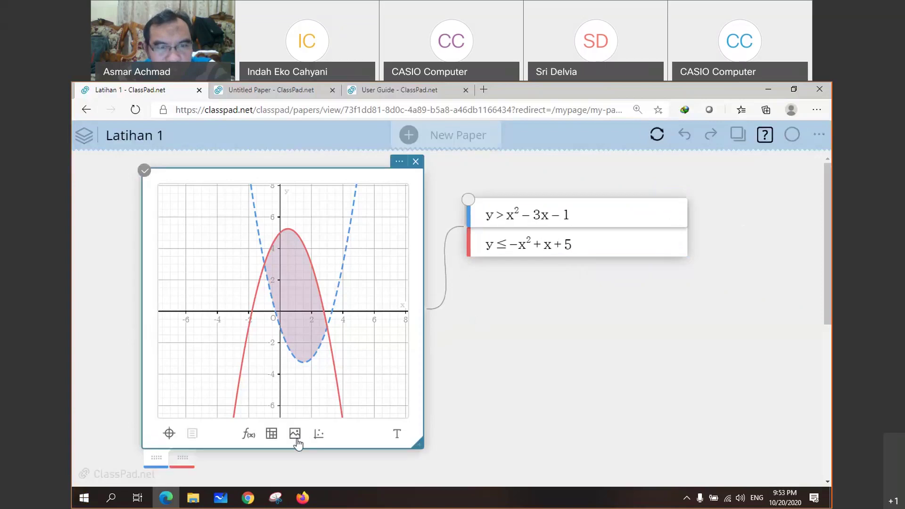
{"action": "left_click", "coordinate": [296, 436]}
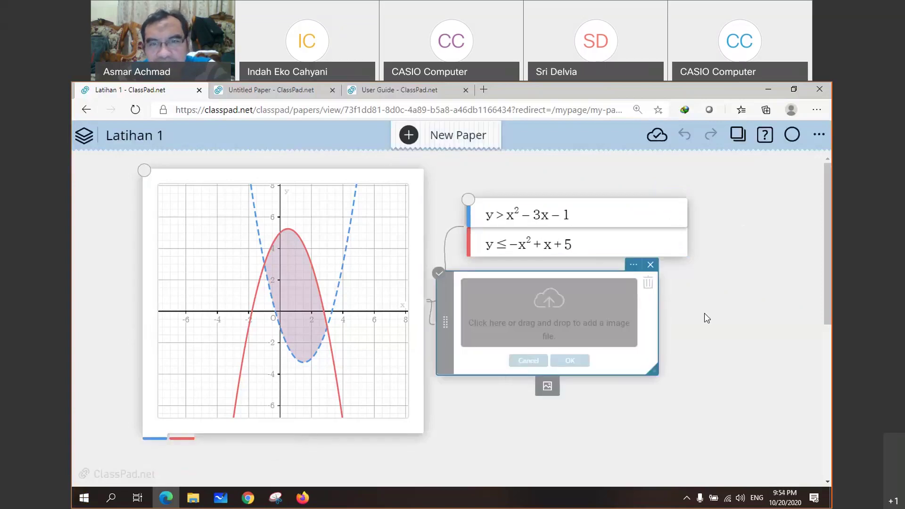
Step: Delete the note with the two inequalities and the empty image note, leaving only the graph
{"action": "left_click", "coordinate": [655, 206]}
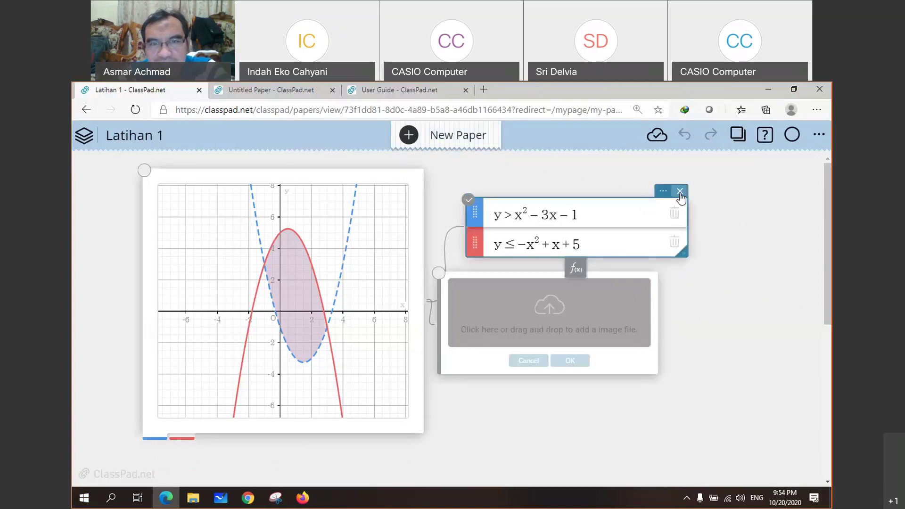
{"action": "left_click", "coordinate": [681, 191]}
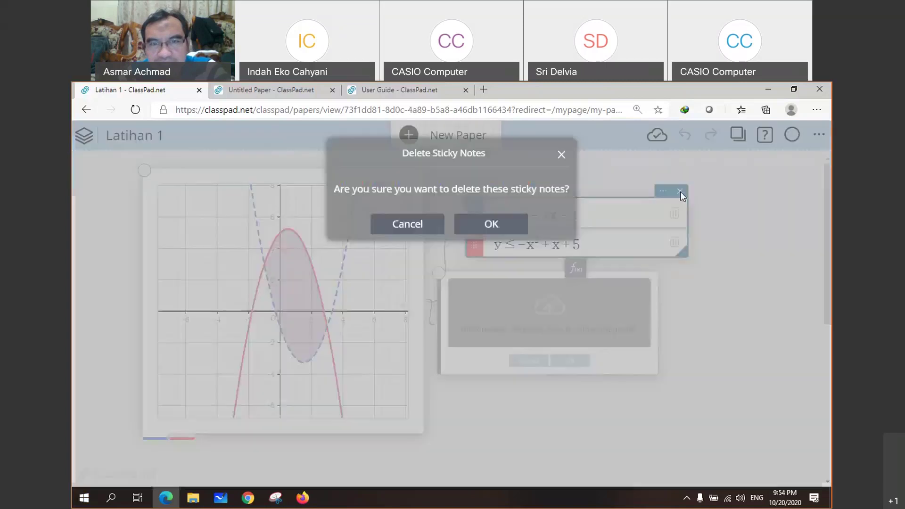
{"action": "left_click", "coordinate": [513, 219]}
{"action": "left_click", "coordinate": [592, 321]}
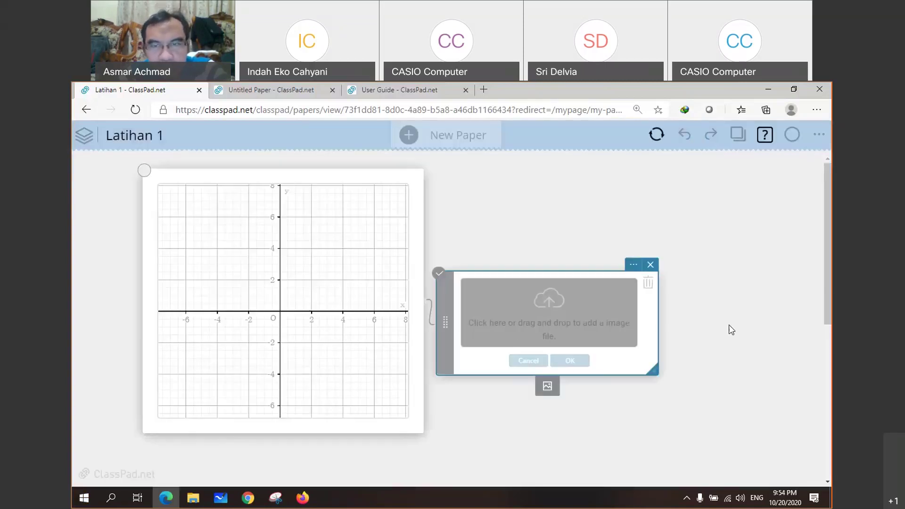
{"action": "left_click", "coordinate": [657, 269]}
Step: Attach an image note to the graph and insert the classwiz1 picture from the Pictures folder
{"action": "left_click", "coordinate": [270, 406]}
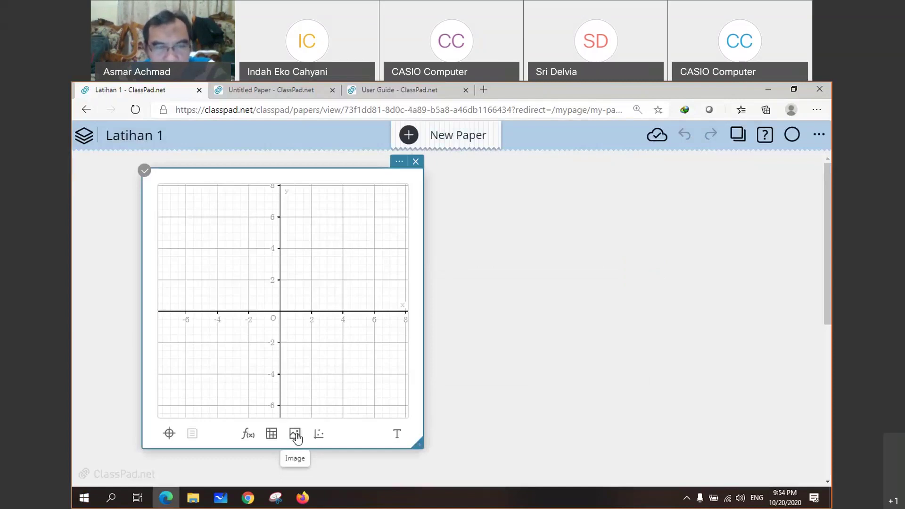
{"action": "left_click", "coordinate": [295, 435]}
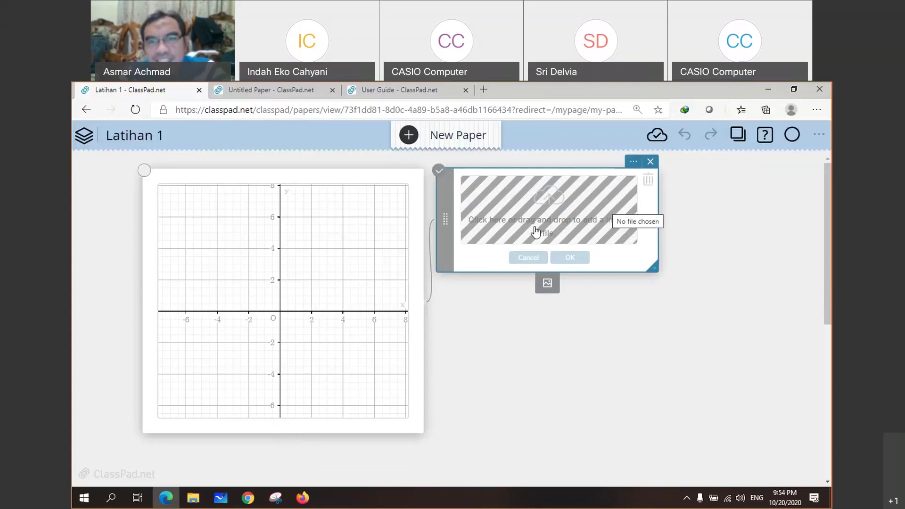
{"action": "left_click", "coordinate": [548, 220]}
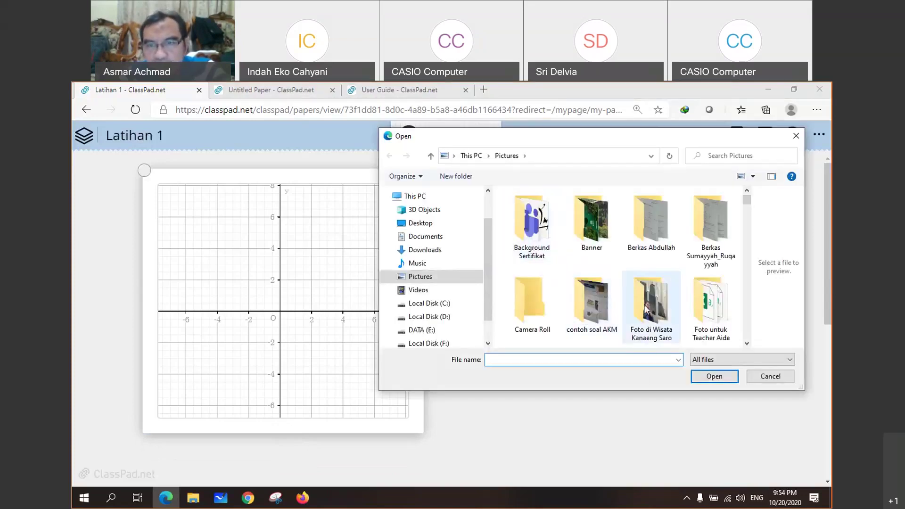
{"action": "scroll", "coordinate": [646, 309], "scroll_direction": "down", "scroll_amount": 8}
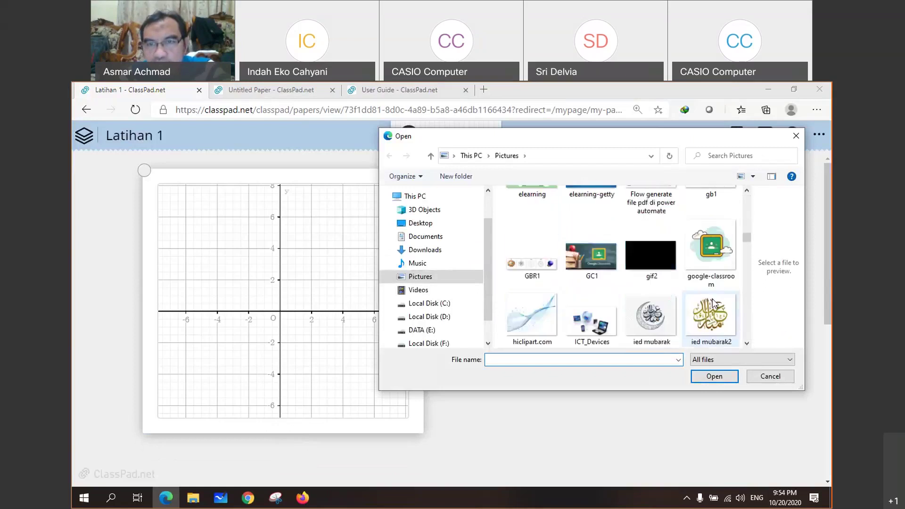
{"action": "scroll", "coordinate": [706, 302], "scroll_direction": "up", "scroll_amount": 3}
{"action": "left_click", "coordinate": [579, 259]}
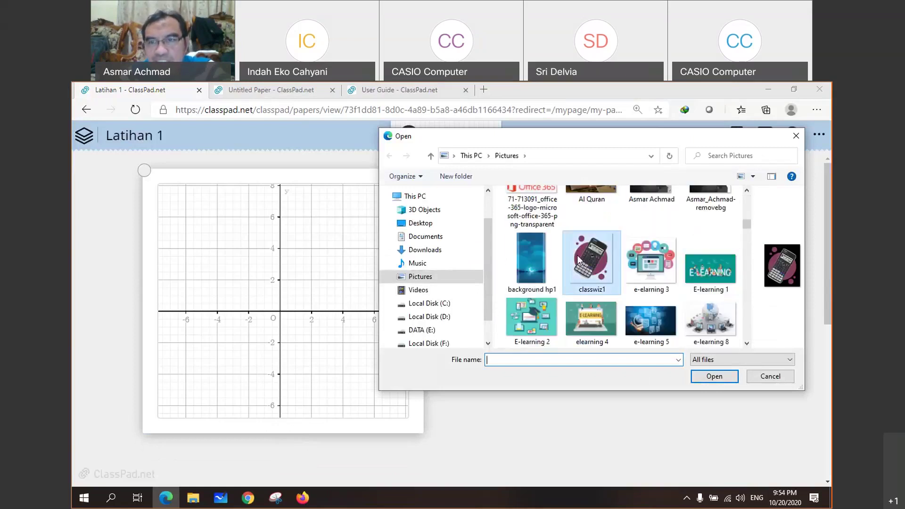
{"action": "left_click", "coordinate": [714, 376]}
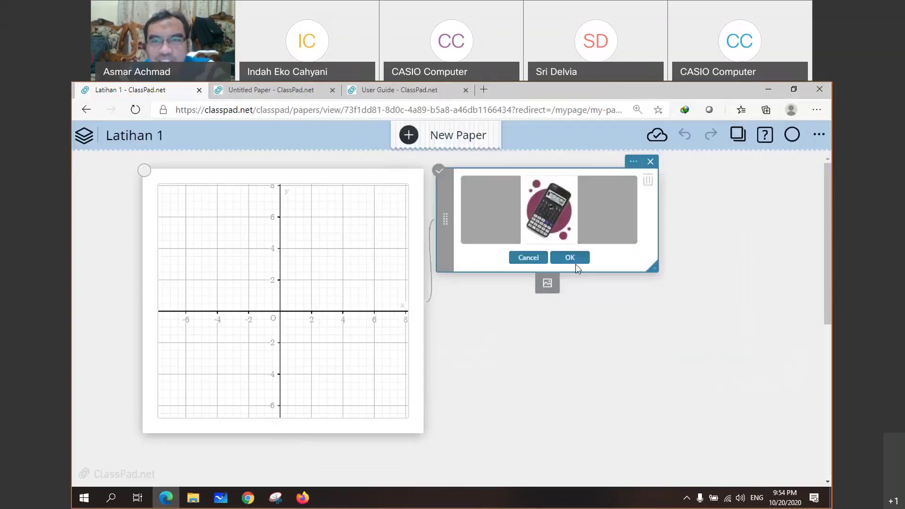
{"action": "left_click", "coordinate": [574, 260]}
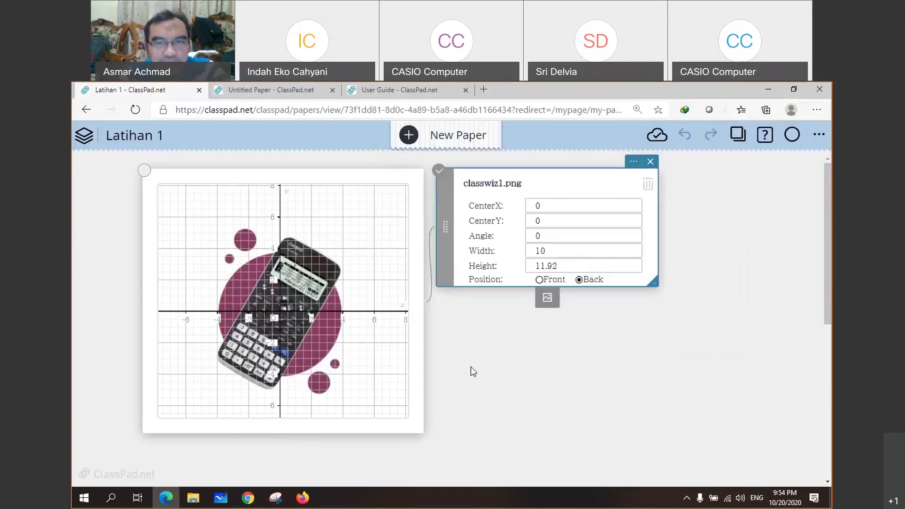
Step: Shift the graph view slightly and move the classwiz1.png note farther away from the graph
{"action": "left_click", "coordinate": [473, 371]}
{"action": "left_click", "coordinate": [365, 273]}
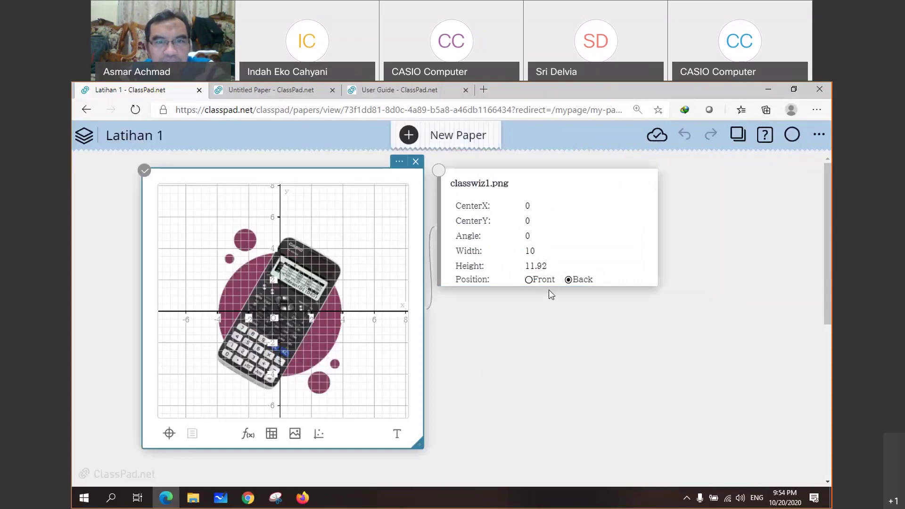
{"action": "left_click_drag", "start_coordinate": [279, 350], "coordinate": [278, 345]}
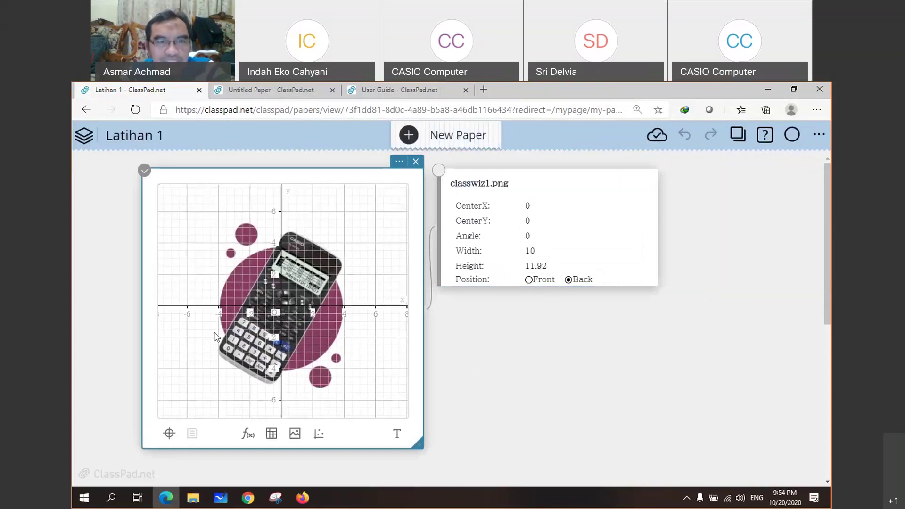
{"action": "left_click", "coordinate": [460, 369]}
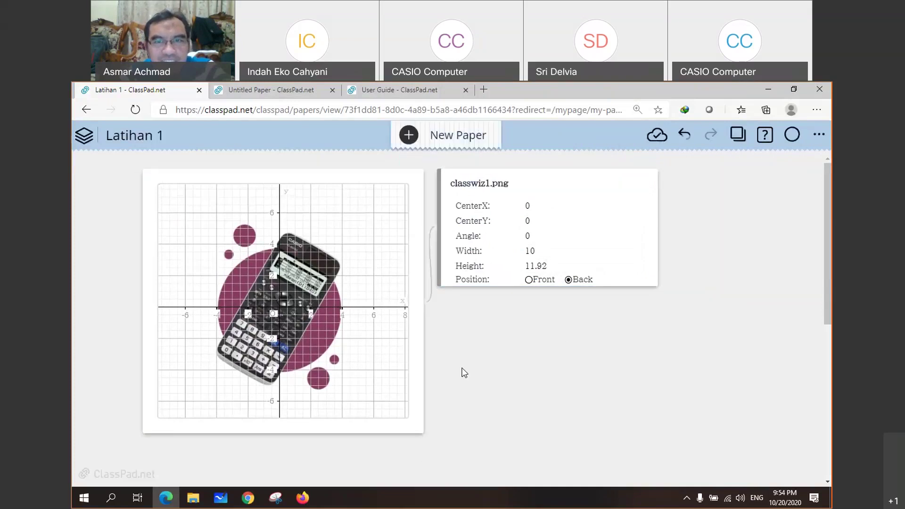
{"action": "left_click", "coordinate": [528, 281]}
{"action": "left_click_drag", "start_coordinate": [560, 181], "coordinate": [619, 211]}
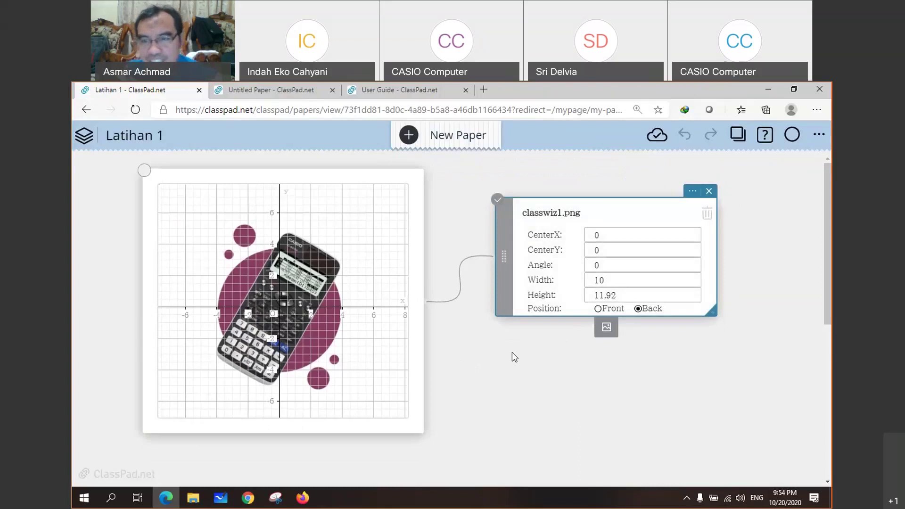
Step: Delete the classwiz1.png image note, leaving only the graph on the paper
{"action": "left_click", "coordinate": [710, 193]}
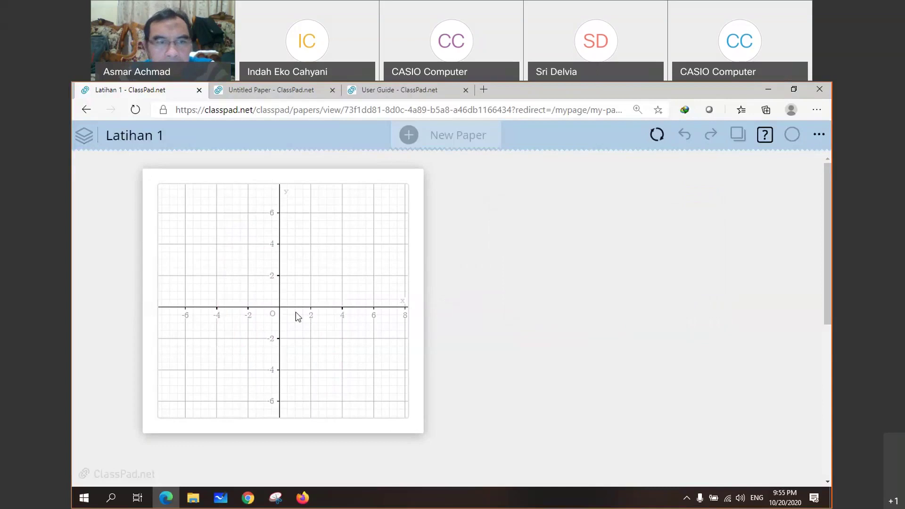
{"action": "left_click", "coordinate": [253, 403]}
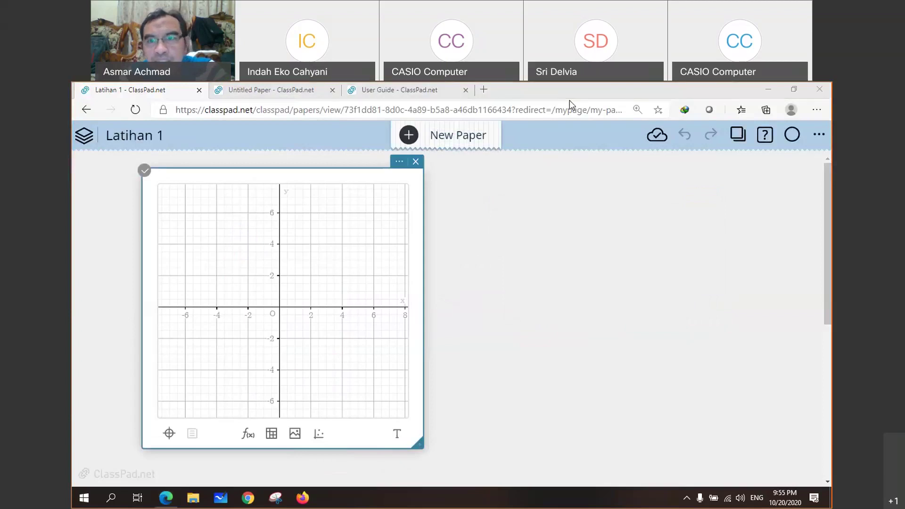
{"action": "left_click", "coordinate": [533, 224]}
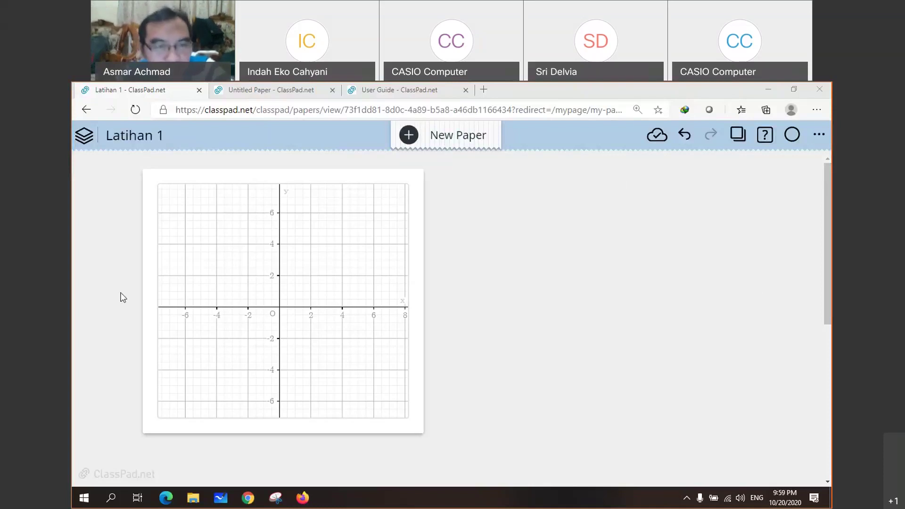
Step: Attach a function note to the graph and plot y = x^2
{"action": "left_click", "coordinate": [211, 403]}
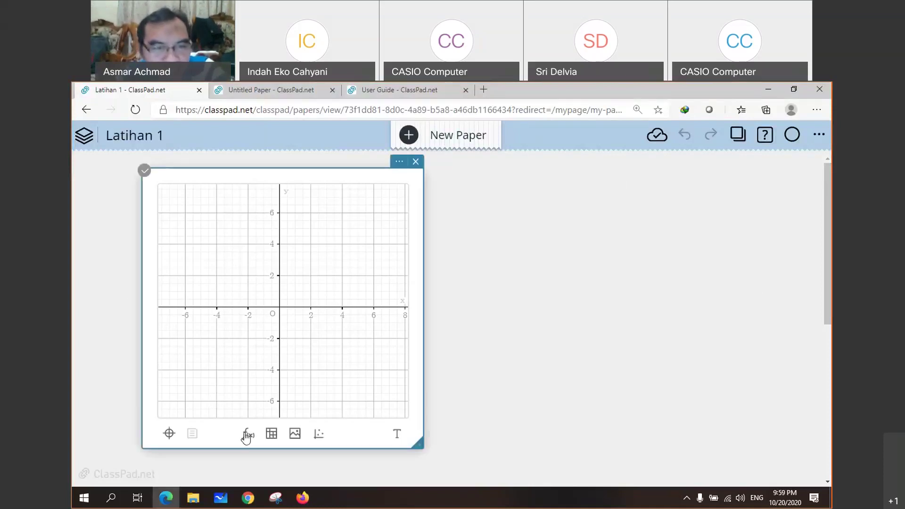
{"action": "left_click", "coordinate": [192, 434]}
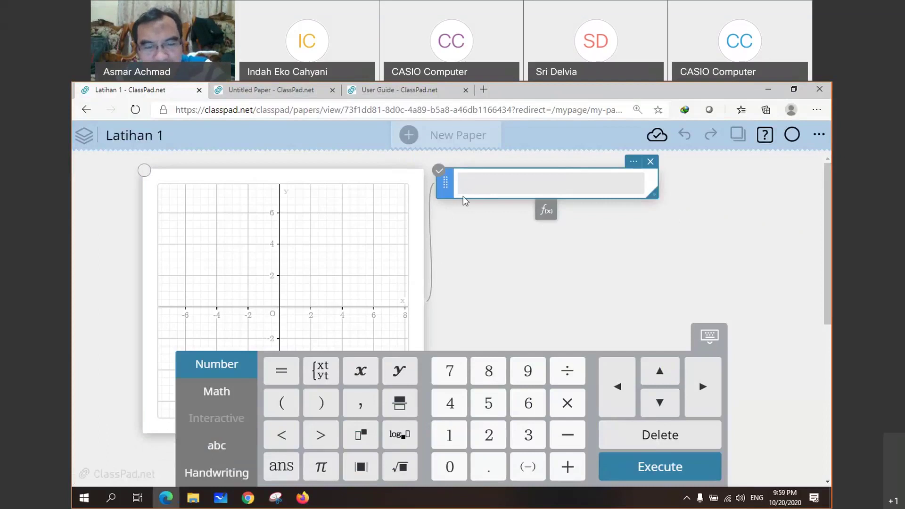
{"action": "type", "text": "y=x^2"}
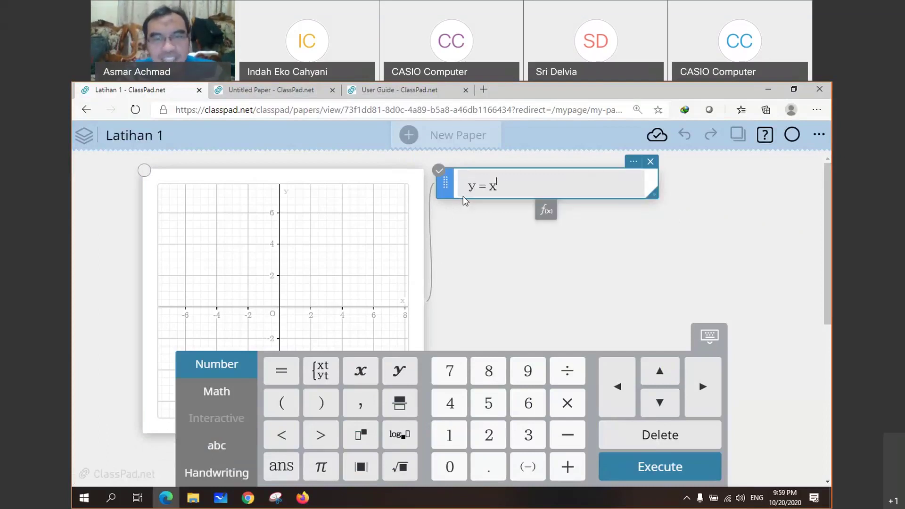
{"action": "key", "text": "Return"}
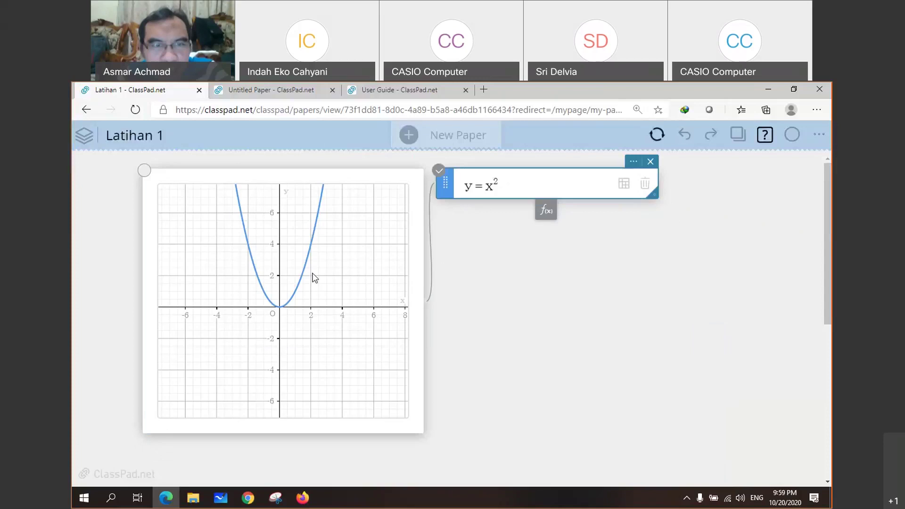
Step: Select the y = x^2 parabola, view its Tangent, Normal Line and Integral options, and deselect the graph
{"action": "left_click", "coordinate": [303, 278]}
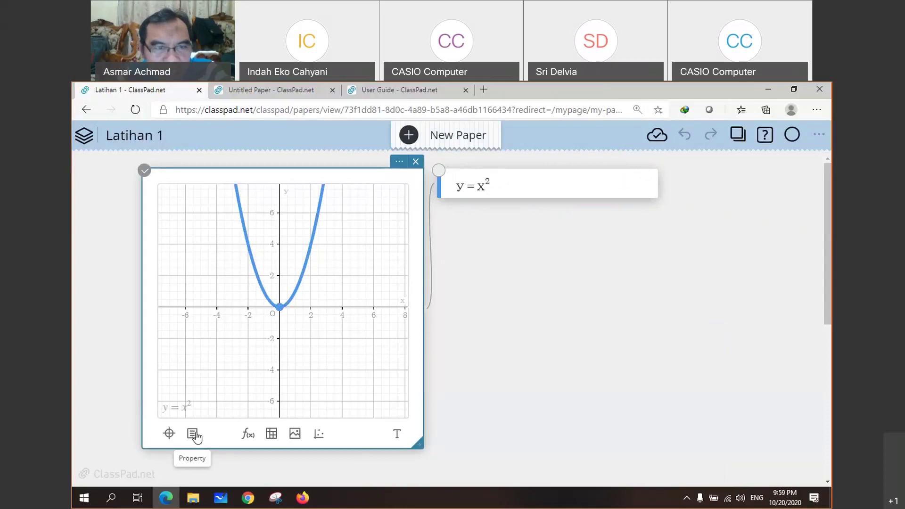
{"action": "left_click", "coordinate": [194, 436]}
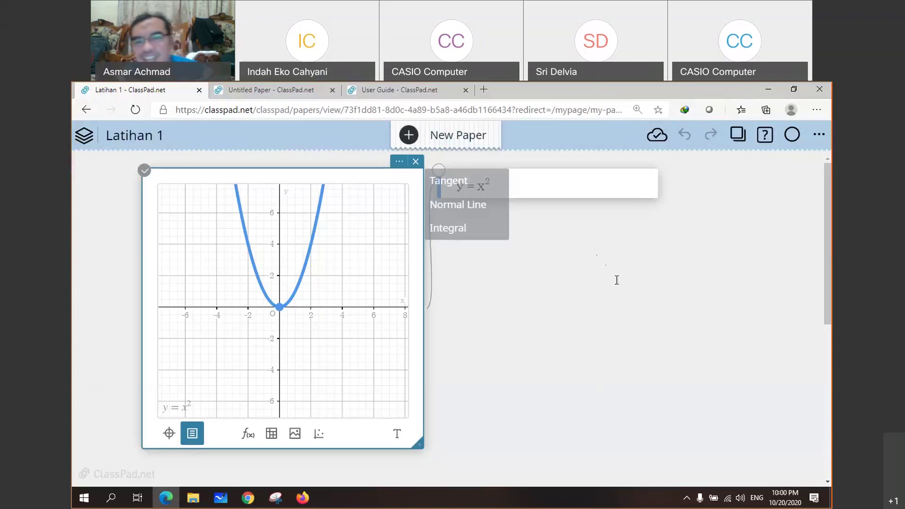
{"action": "left_click", "coordinate": [485, 320]}
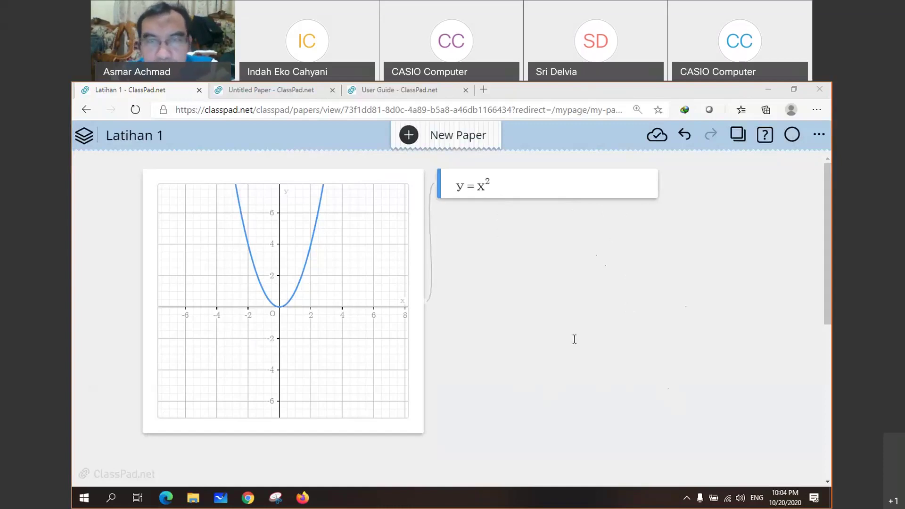
{"action": "left_click", "coordinate": [647, 352]}
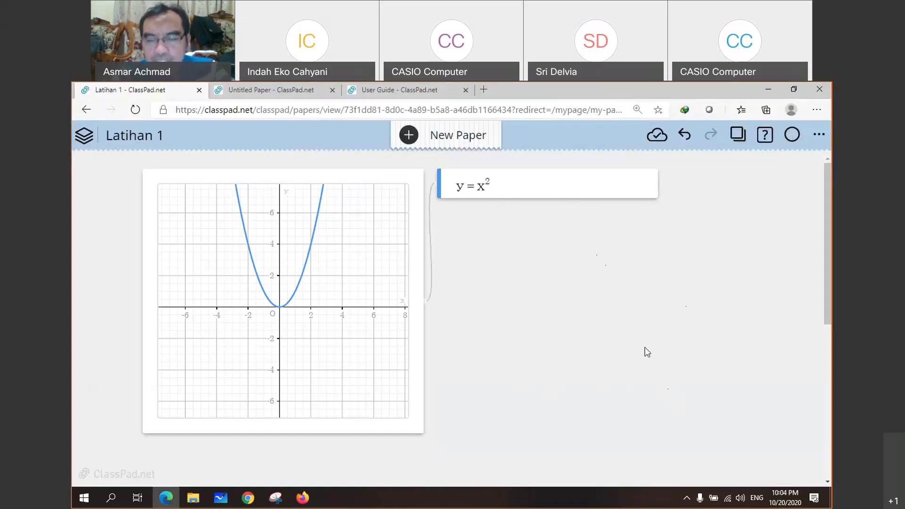